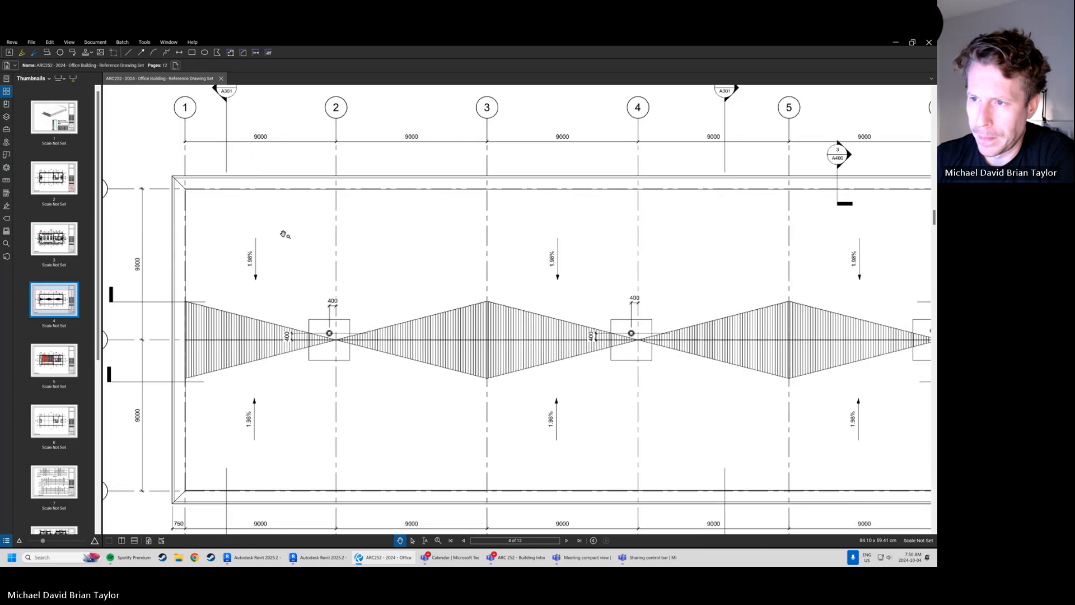
{"action": "left_click_drag", "start_coordinate": [215, 332], "coordinate": [293, 313]}
{"action": "key", "text": "e"}
{"action": "left_click_drag", "start_coordinate": [249, 275], "coordinate": [411, 323]}
{"action": "key", "text": "Delete"}
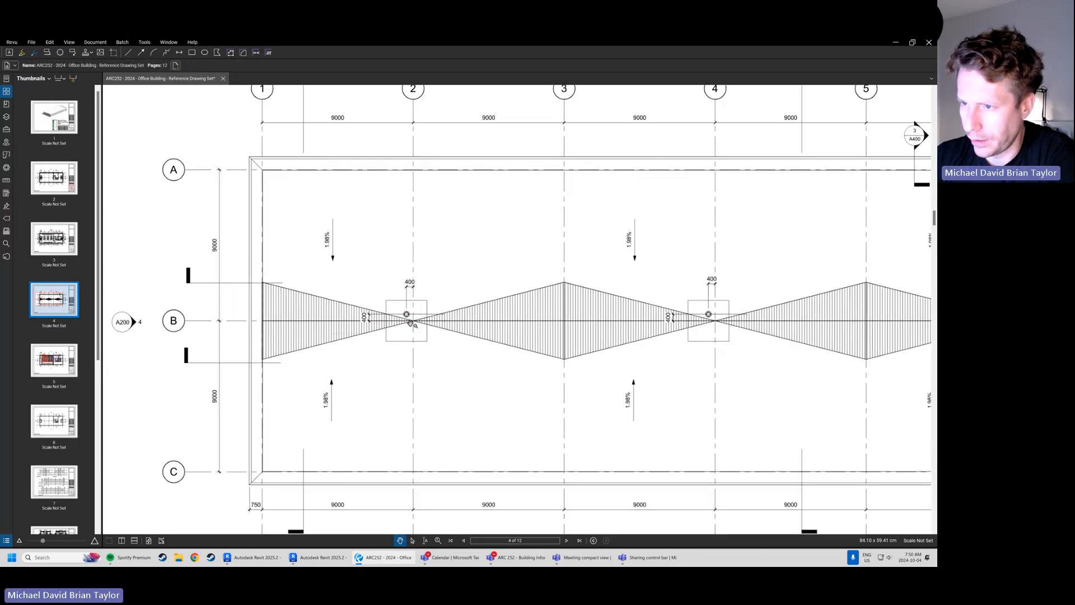
Outline the upper half of the hatched tapered area between grids 1 and 2 with a triangular polygon
{"action": "scroll", "coordinate": [411, 323], "scroll_direction": "up", "scroll_amount": 3}
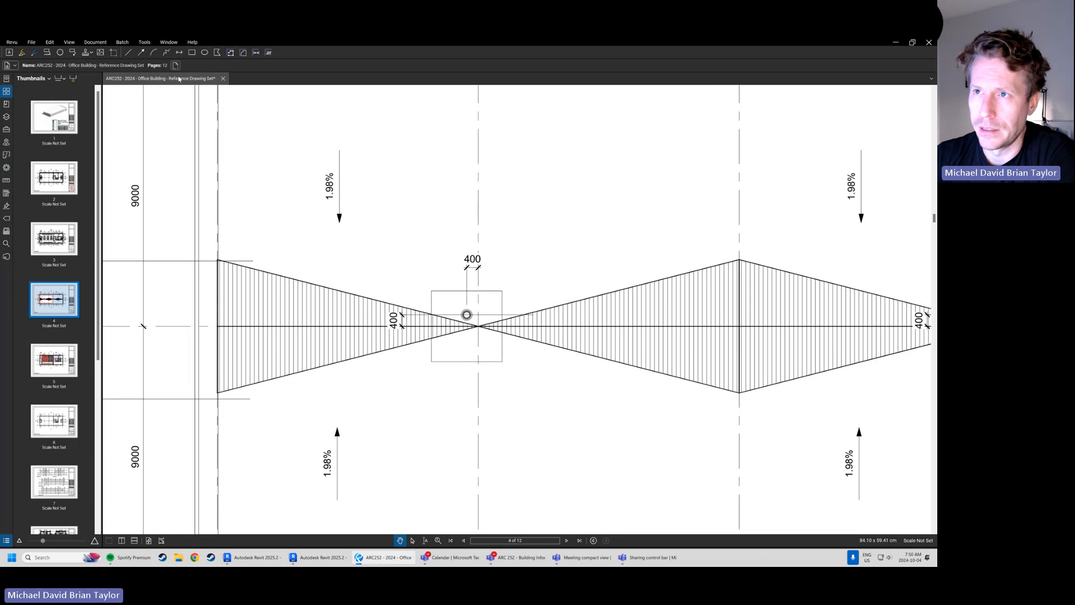
{"action": "left_click", "coordinate": [219, 54]}
{"action": "left_click", "coordinate": [218, 260]}
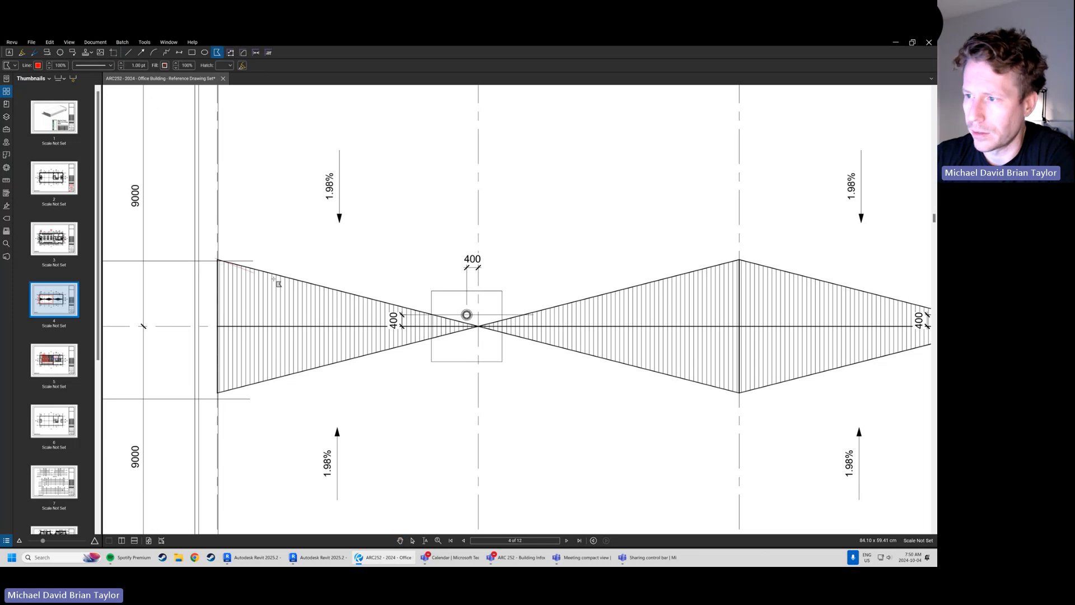
{"action": "left_click", "coordinate": [479, 327]}
{"action": "left_click", "coordinate": [218, 326]}
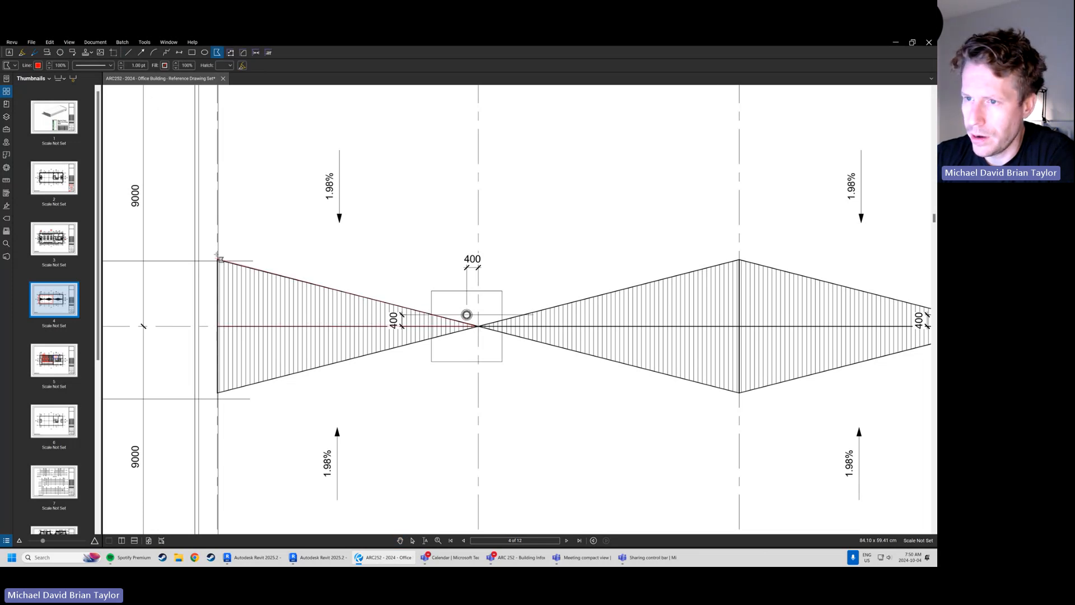
{"action": "left_click", "coordinate": [218, 260]}
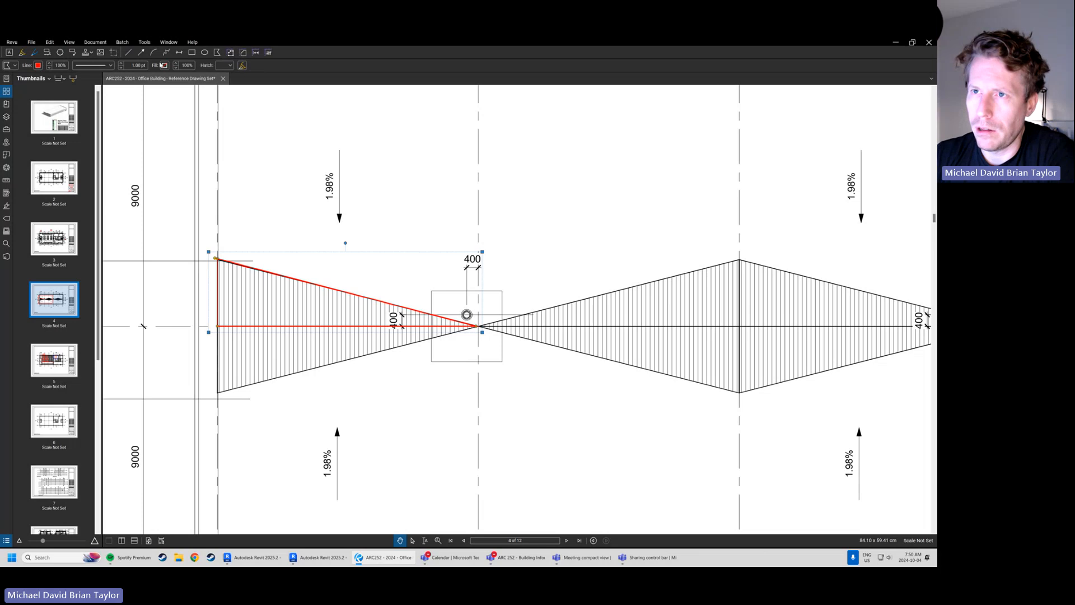
Give the triangle a 5 pt blue outline and make that style the default for polygons
{"action": "type", "text": "5"}
{"action": "key", "text": "Return"}
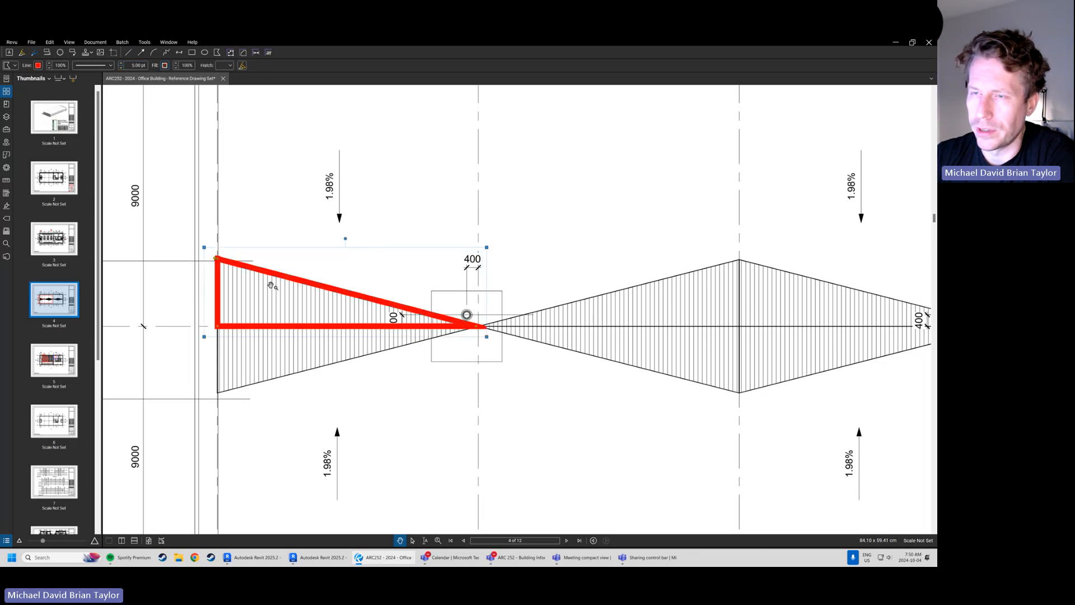
{"action": "left_click", "coordinate": [39, 66]}
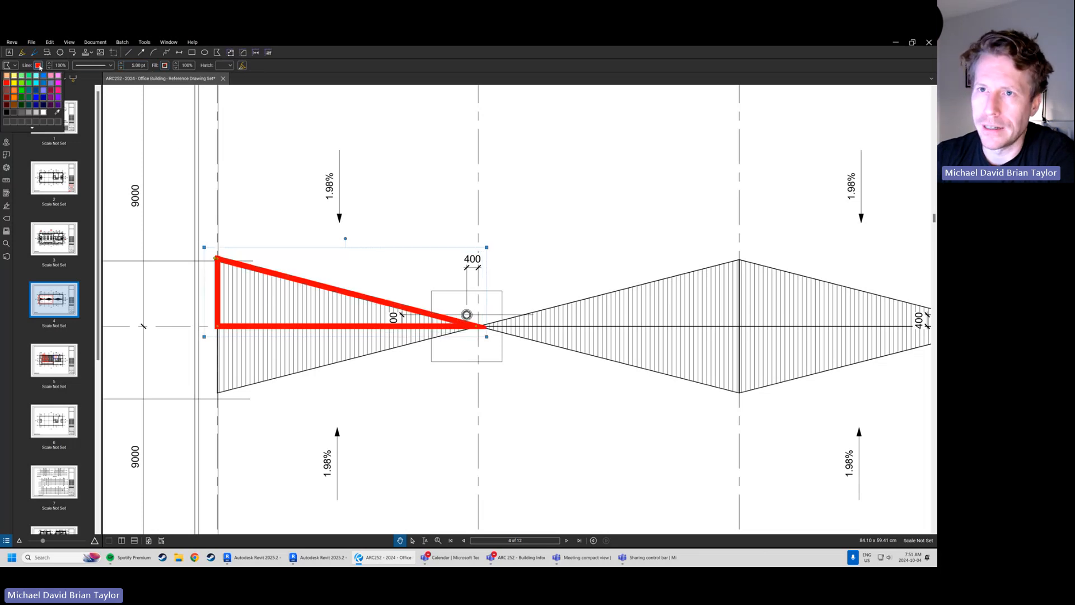
{"action": "left_click", "coordinate": [43, 90]}
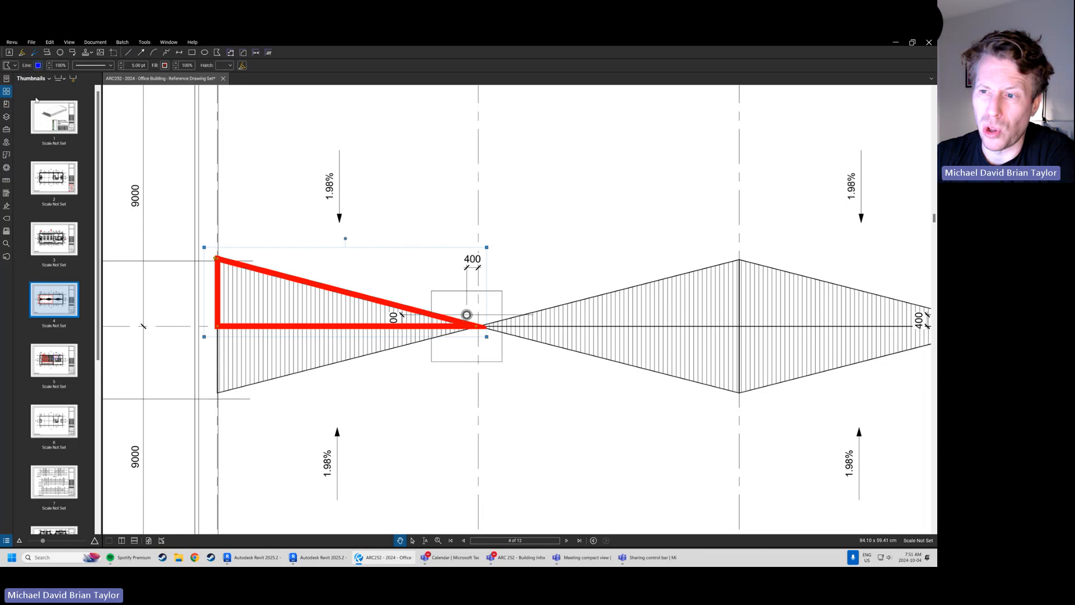
{"action": "right_click", "coordinate": [254, 269]}
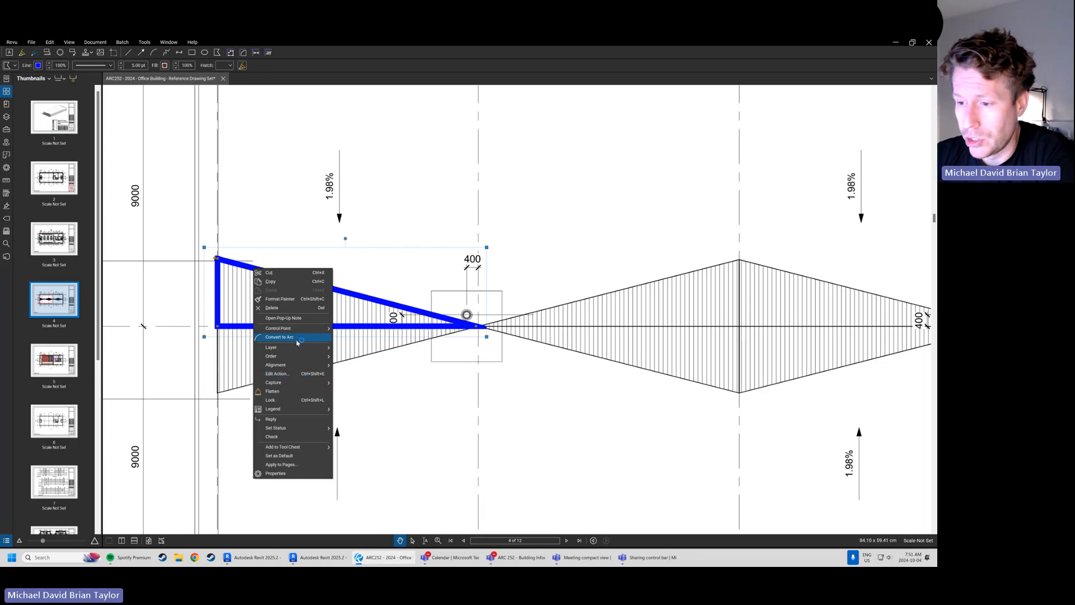
{"action": "left_click", "coordinate": [295, 457]}
{"action": "left_click", "coordinate": [321, 398]}
Draw a revision cloud around the 1.98% slope arrow above the blue triangle
{"action": "scroll", "coordinate": [311, 396], "scroll_direction": "down", "scroll_amount": 4}
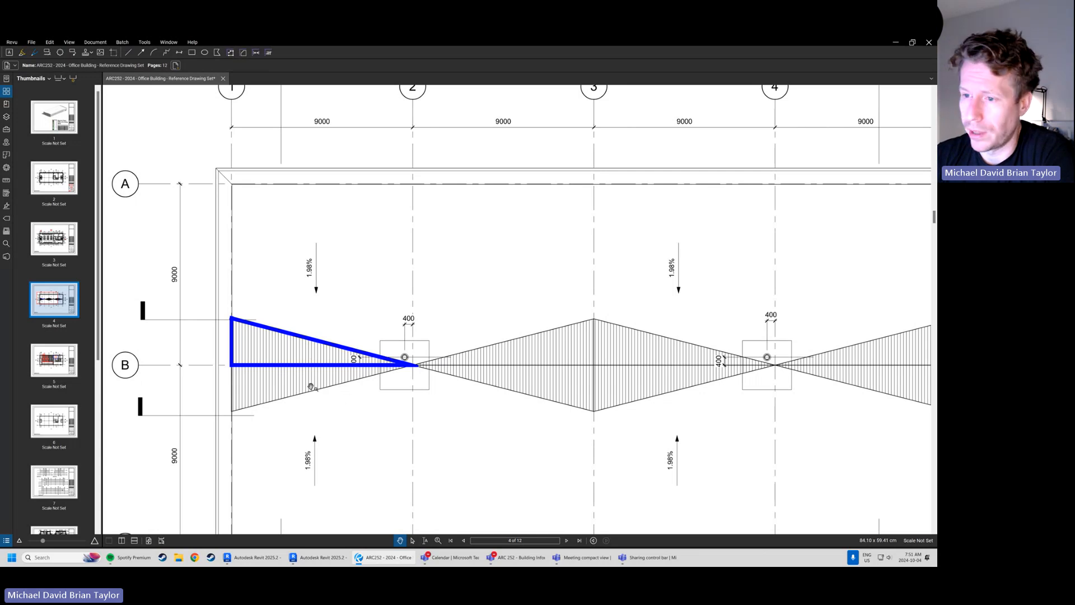
{"action": "scroll", "coordinate": [295, 374], "scroll_direction": "up", "scroll_amount": 1}
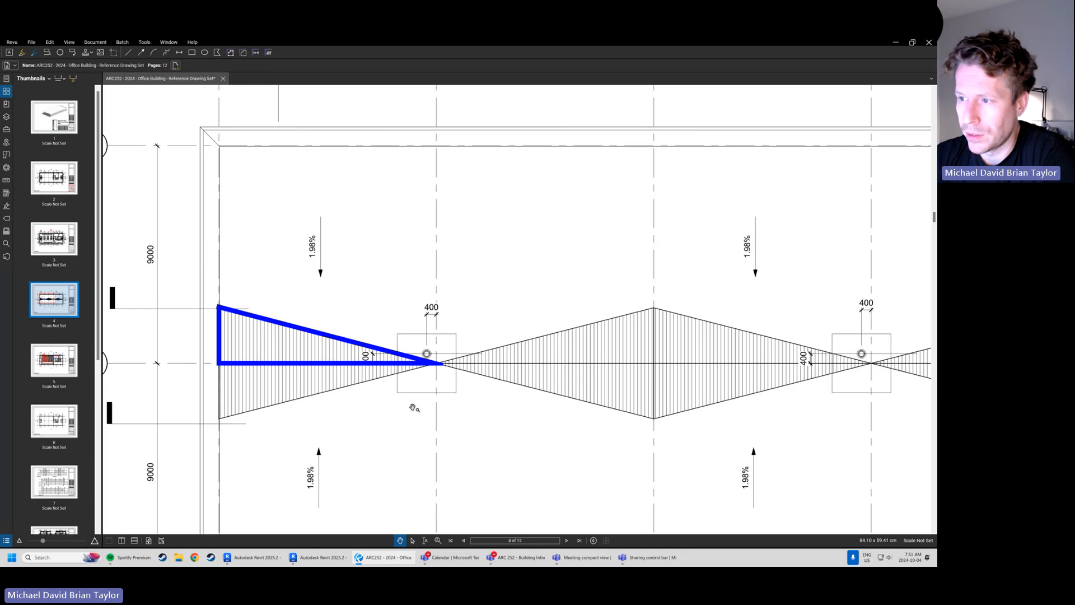
{"action": "left_click_drag", "start_coordinate": [452, 413], "coordinate": [413, 399]}
{"action": "left_click_drag", "start_coordinate": [403, 325], "coordinate": [396, 335]}
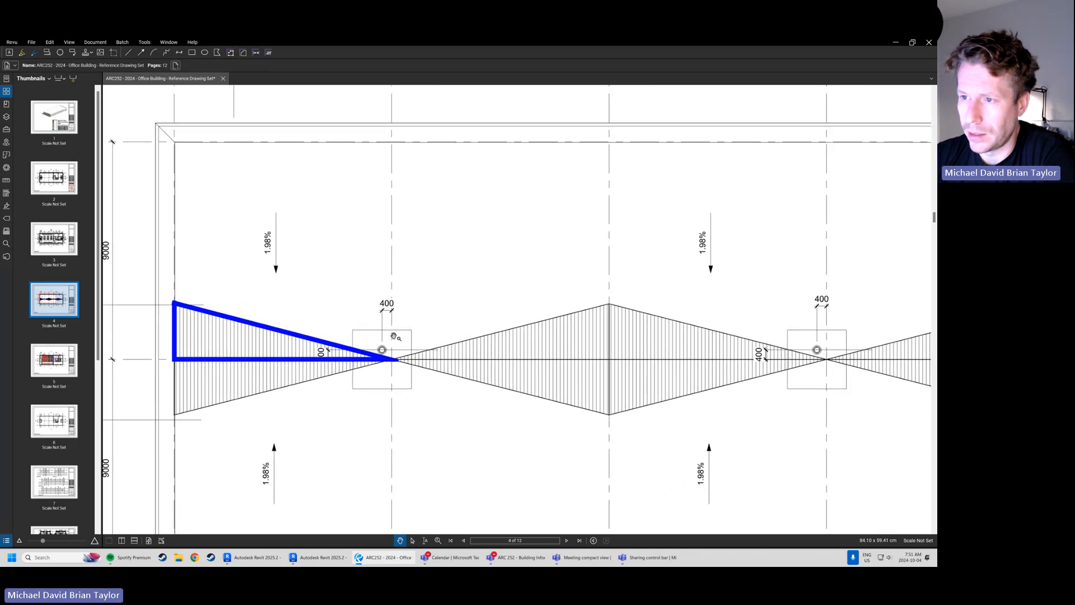
{"action": "left_click_drag", "start_coordinate": [274, 265], "coordinate": [304, 276]}
{"action": "key", "text": "c"}
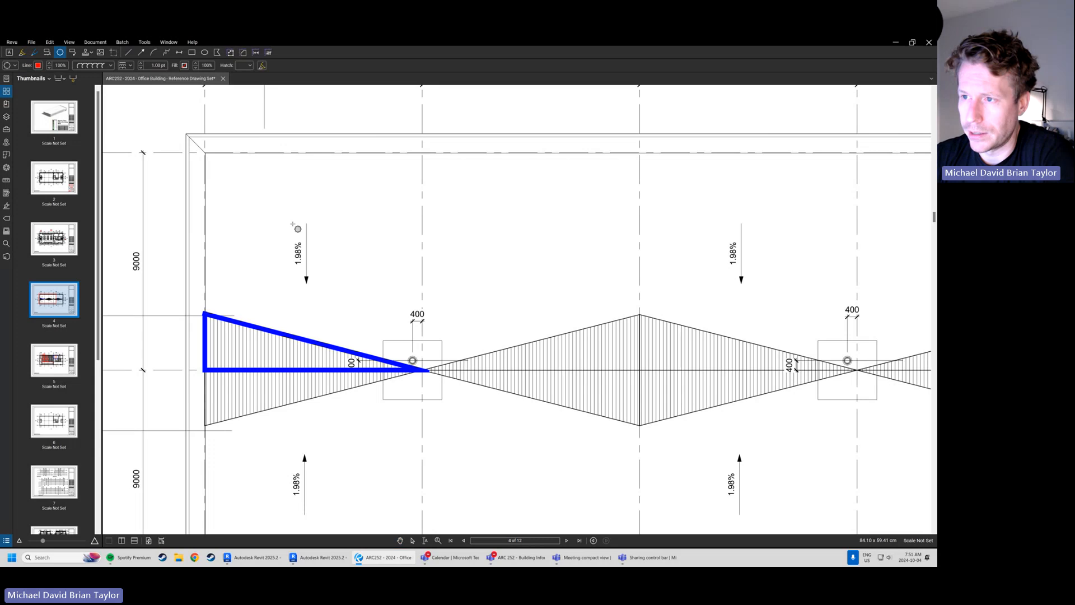
{"action": "left_click_drag", "start_coordinate": [284, 212], "coordinate": [322, 293]}
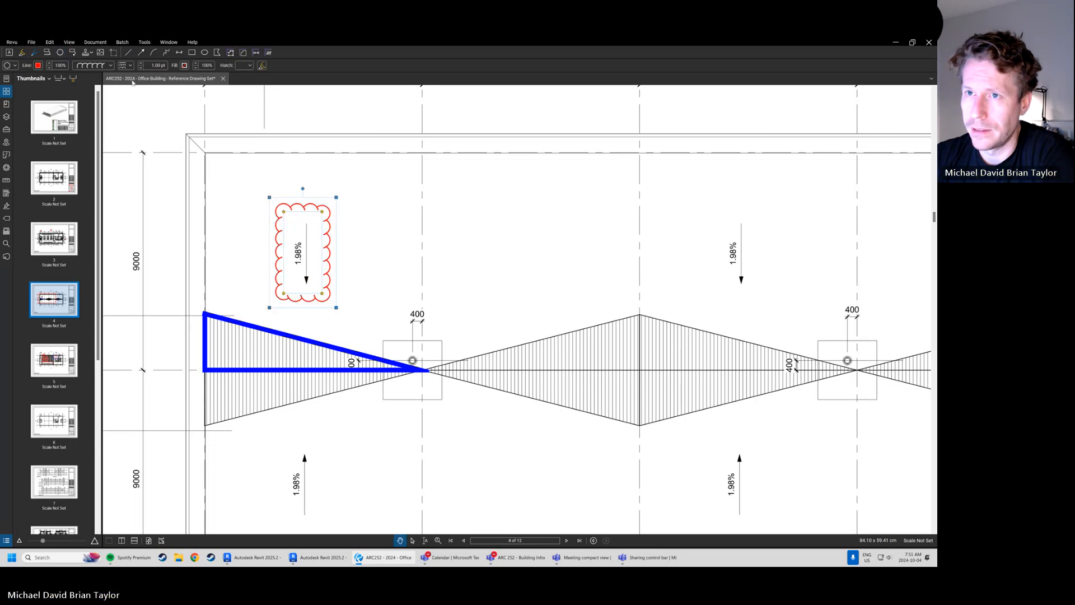
Give the cloud a 3 pt blue line and make that style the default for clouds
{"action": "left_click", "coordinate": [38, 65]}
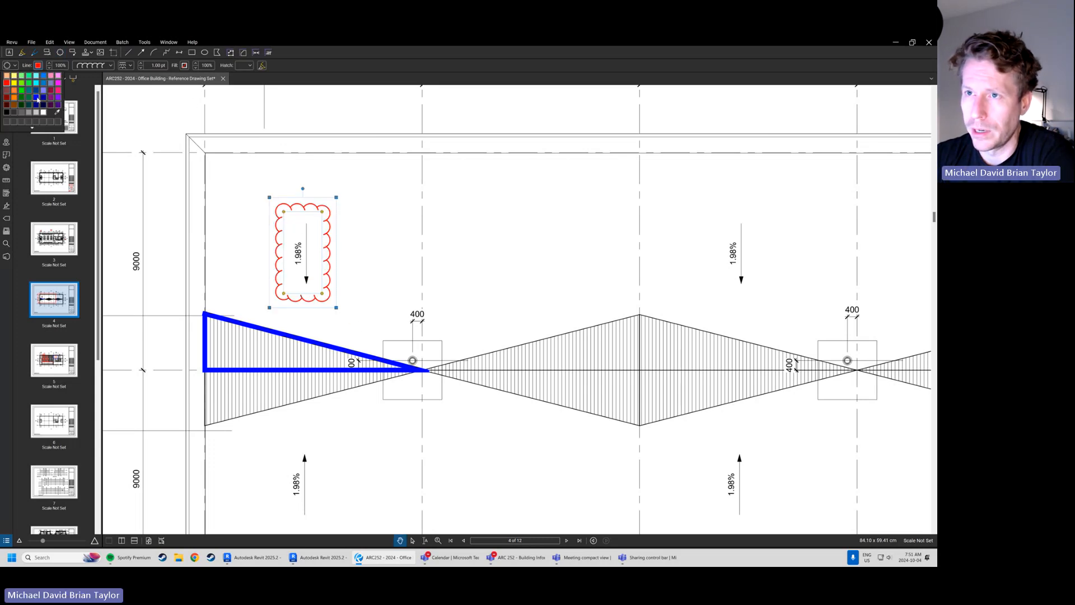
{"action": "left_click", "coordinate": [41, 99]}
{"action": "key", "text": "Return"}
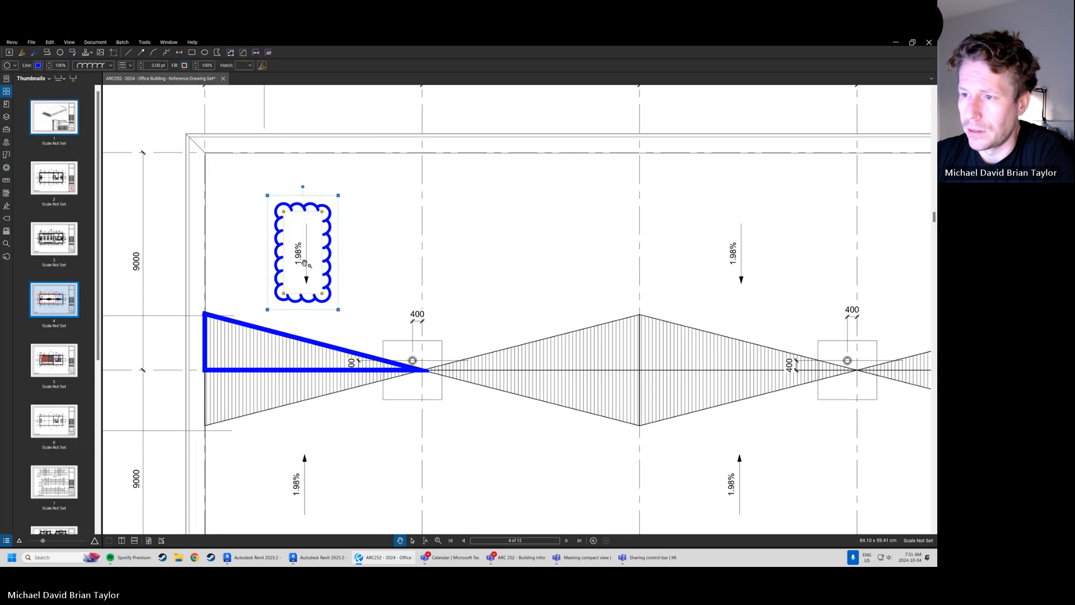
{"action": "scroll", "coordinate": [303, 262], "scroll_direction": "up", "scroll_amount": 3}
{"action": "middle_click_drag", "start_coordinate": [303, 263], "coordinate": [321, 274]}
{"action": "scroll", "coordinate": [429, 277], "scroll_direction": "down", "scroll_amount": 1}
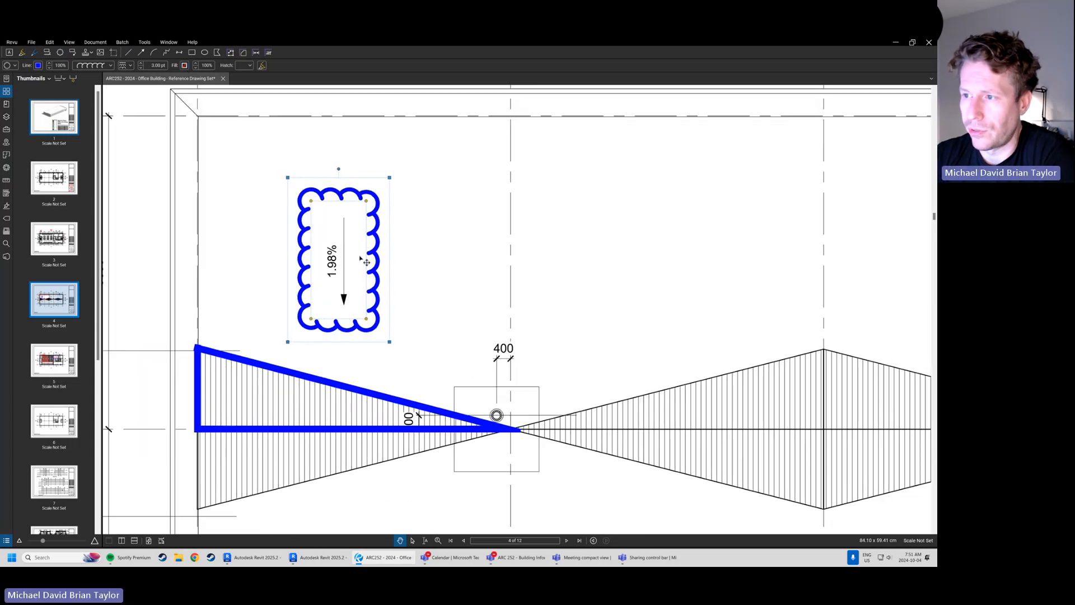
{"action": "right_click", "coordinate": [374, 251]}
{"action": "left_click", "coordinate": [410, 437]}
{"action": "left_click", "coordinate": [509, 303]}
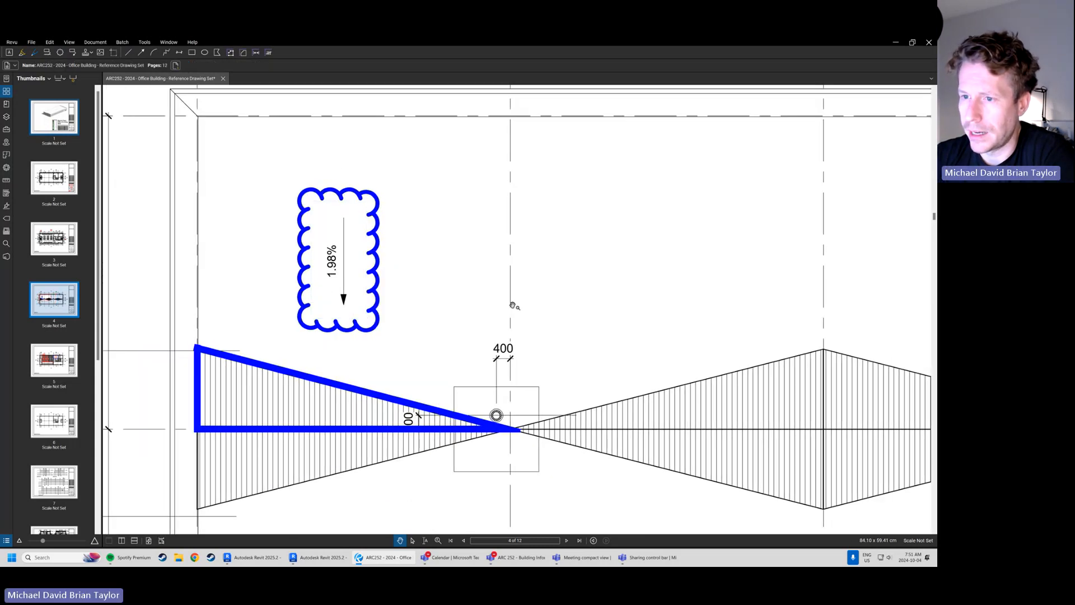
Add a callout reading "Parapet Cap" that points to the roof's outer corner near grids A and 1
{"action": "scroll", "coordinate": [507, 309], "scroll_direction": "down", "scroll_amount": 2}
{"action": "mouse_move", "coordinate": [505, 312]}
{"action": "middle_mouse_down"}
{"action": "mouse_move", "coordinate": [450, 307]}
{"action": "mouse_move", "coordinate": [461, 325]}
{"action": "middle_mouse_up"}
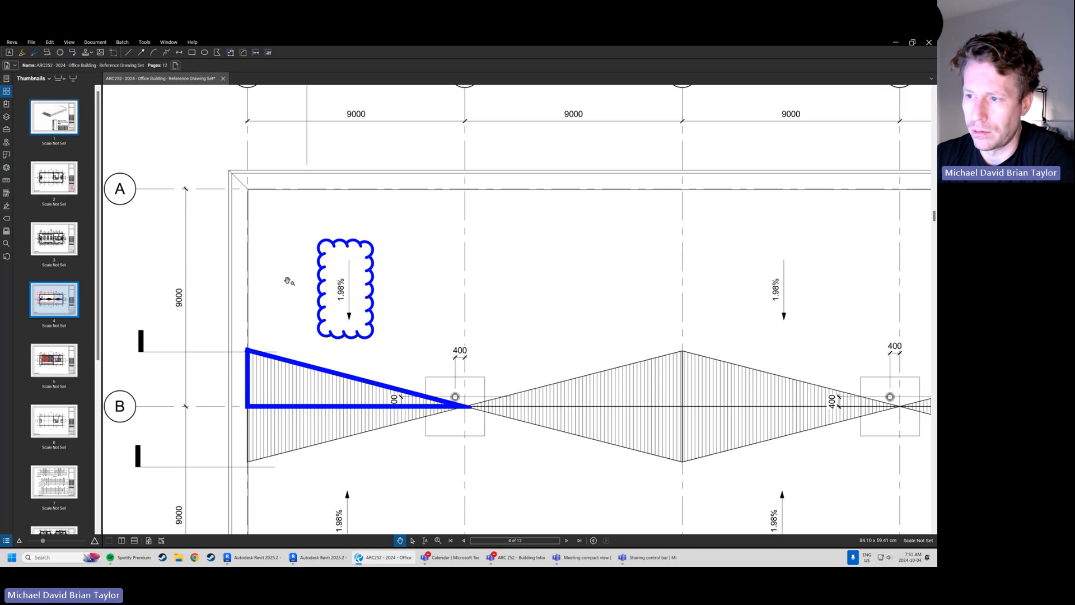
{"action": "middle_click_drag", "start_coordinate": [315, 186], "coordinate": [310, 200]}
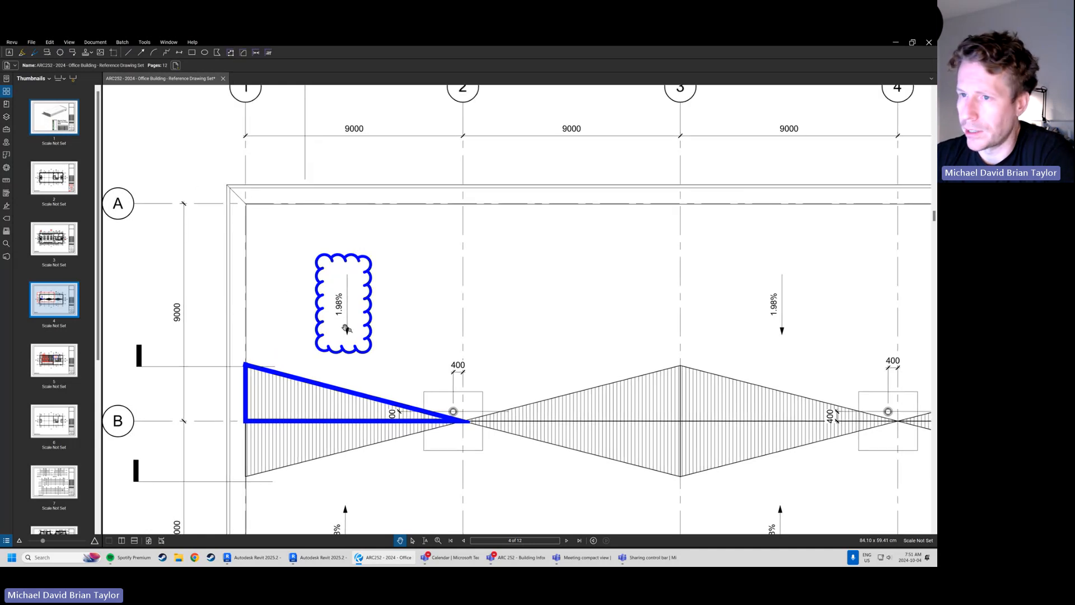
{"action": "middle_click_drag", "start_coordinate": [231, 190], "coordinate": [284, 217]}
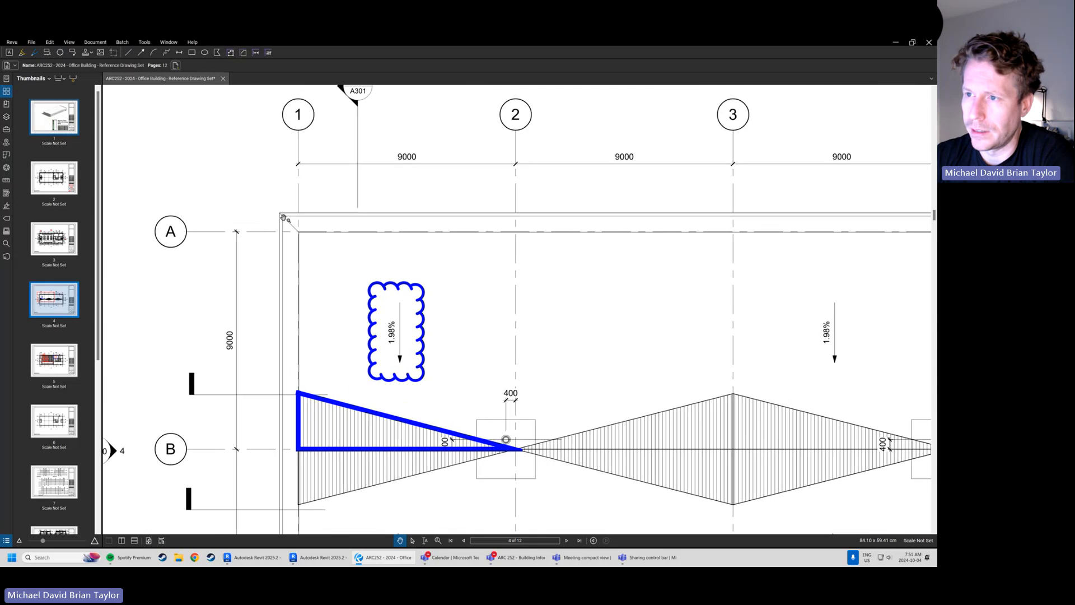
{"action": "scroll", "coordinate": [283, 217], "scroll_direction": "up", "scroll_amount": 2}
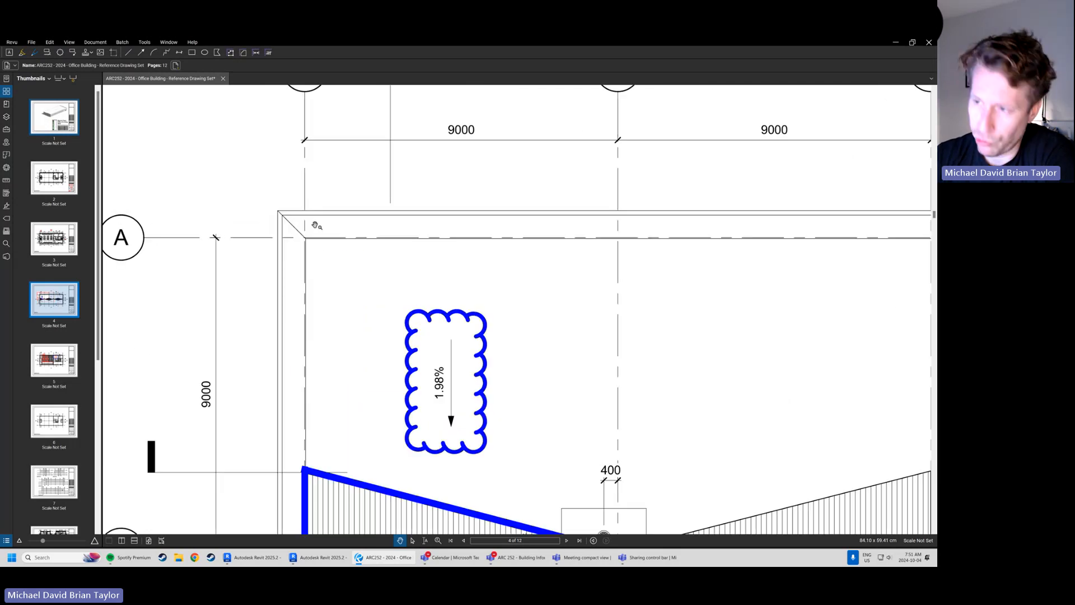
{"action": "key", "text": "q"}
{"action": "left_click", "coordinate": [293, 216]}
{"action": "left_click", "coordinate": [223, 177]}
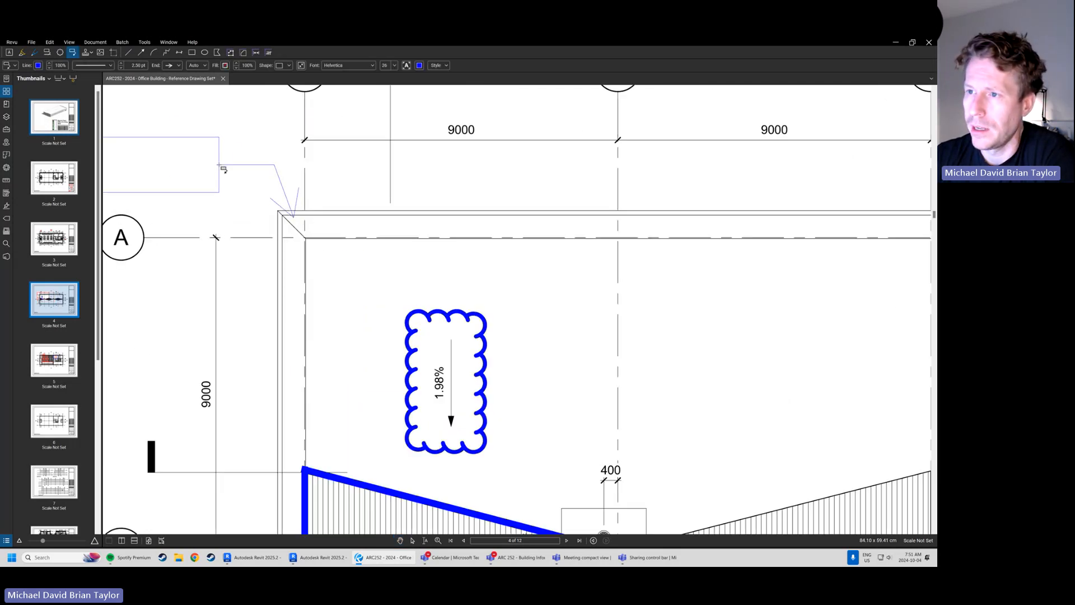
{"action": "scroll", "coordinate": [263, 201], "scroll_direction": "down", "scroll_amount": 3}
{"action": "type", "text": "Par"}
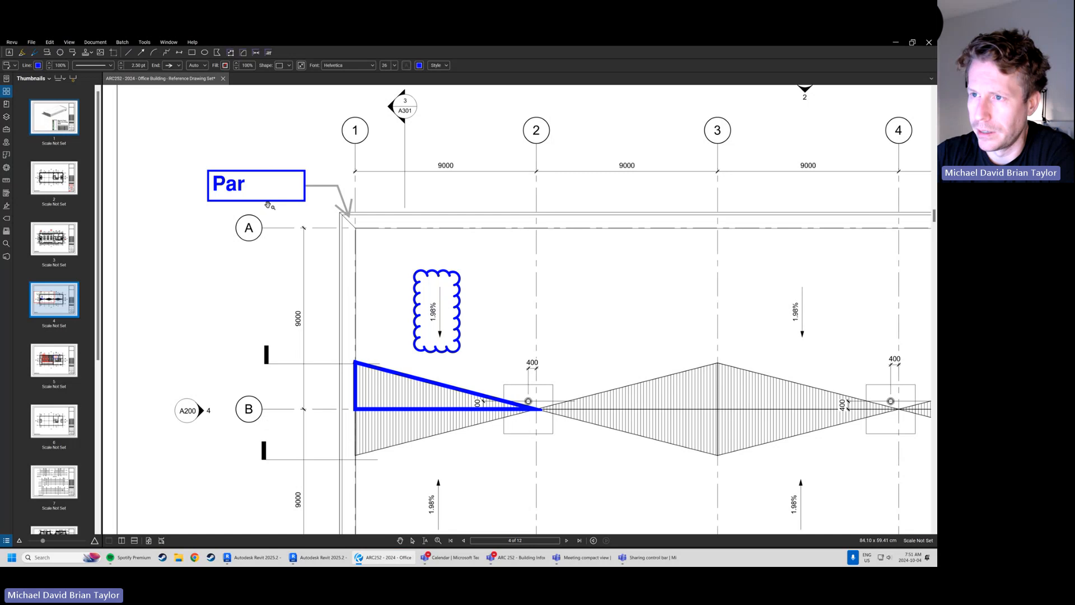
{"action": "type", "text": "apet Cap"}
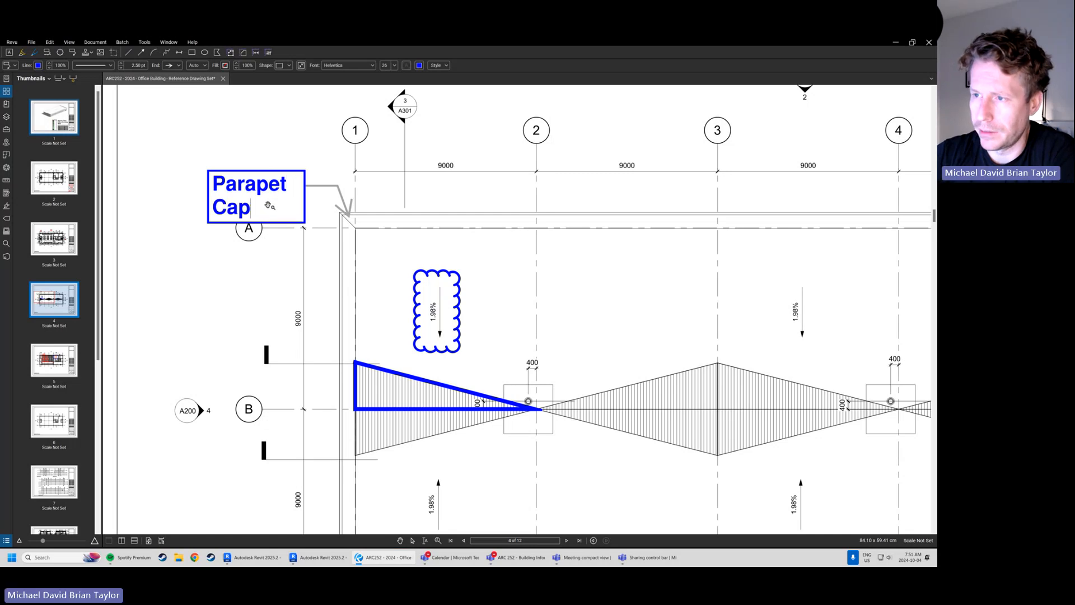
Move the "Parapet Cap" text box clear of the grid A bubble so the text fits on one line
{"action": "left_click", "coordinate": [206, 249]}
{"action": "left_click_drag", "start_coordinate": [243, 181], "coordinate": [159, 167]}
{"action": "left_click", "coordinate": [170, 230]}
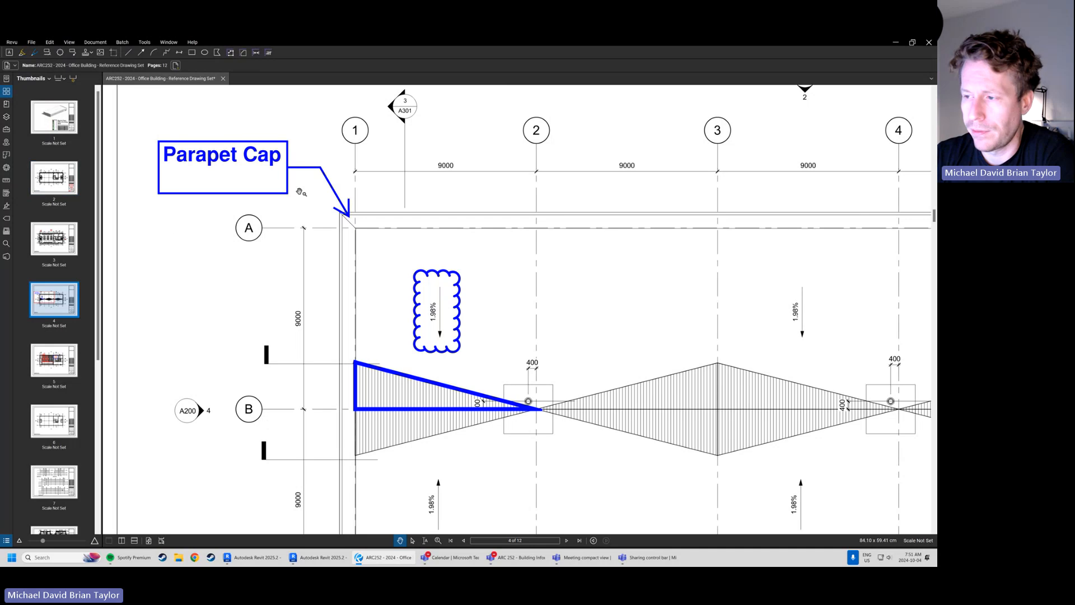
On page 1, add a callout reading "SWEEP" that points to the parapet cap at the building's near corner
{"action": "scroll", "coordinate": [300, 192], "scroll_direction": "down", "scroll_amount": 1}
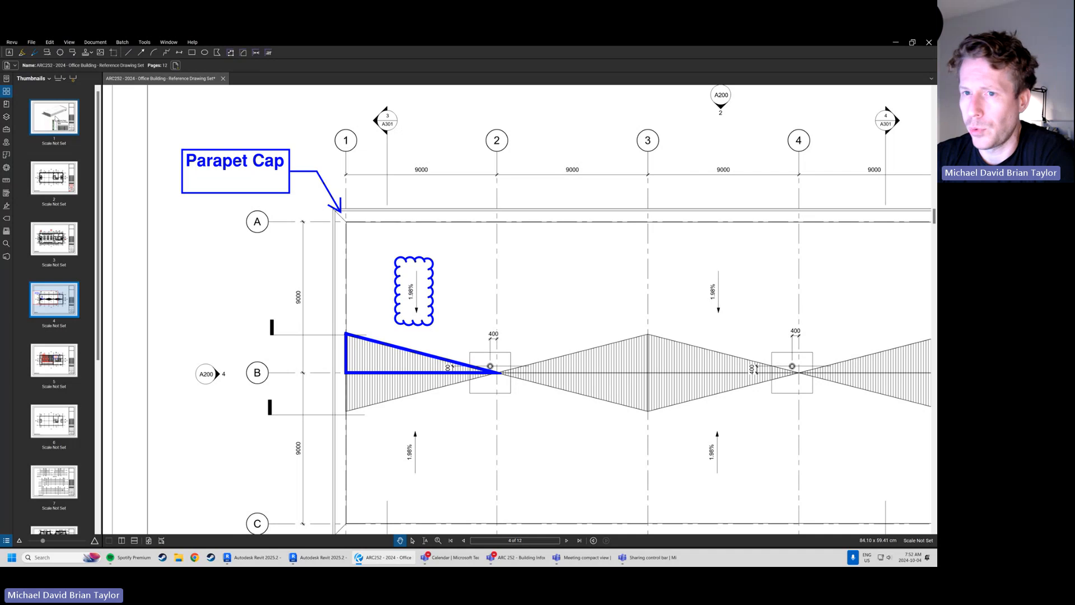
{"action": "left_click", "coordinate": [56, 117]}
{"action": "scroll", "coordinate": [568, 173], "scroll_direction": "up", "scroll_amount": 4}
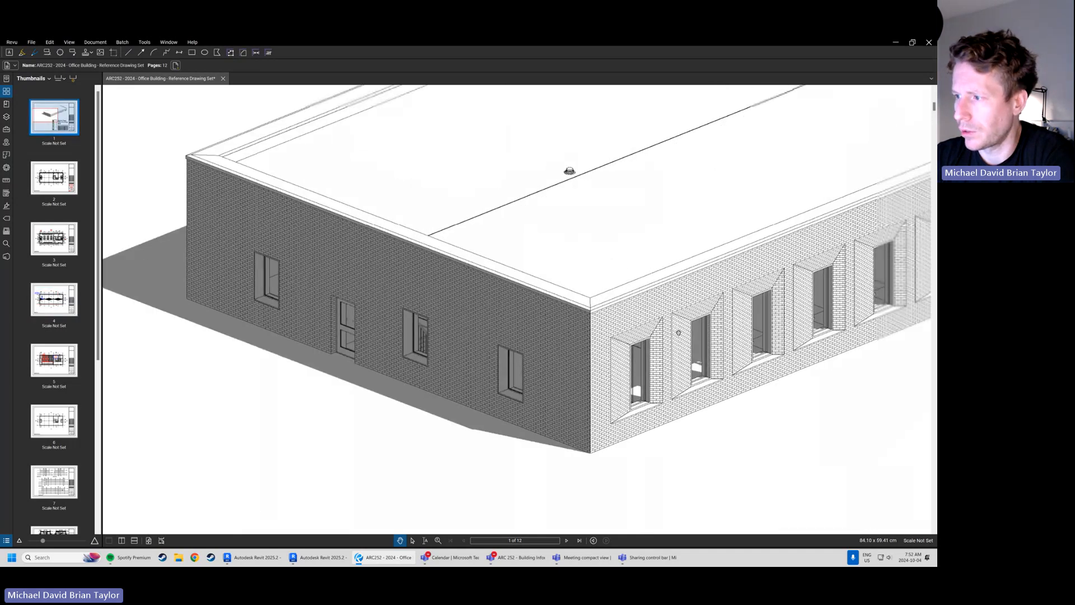
{"action": "scroll", "coordinate": [543, 323], "scroll_direction": "up", "scroll_amount": 2}
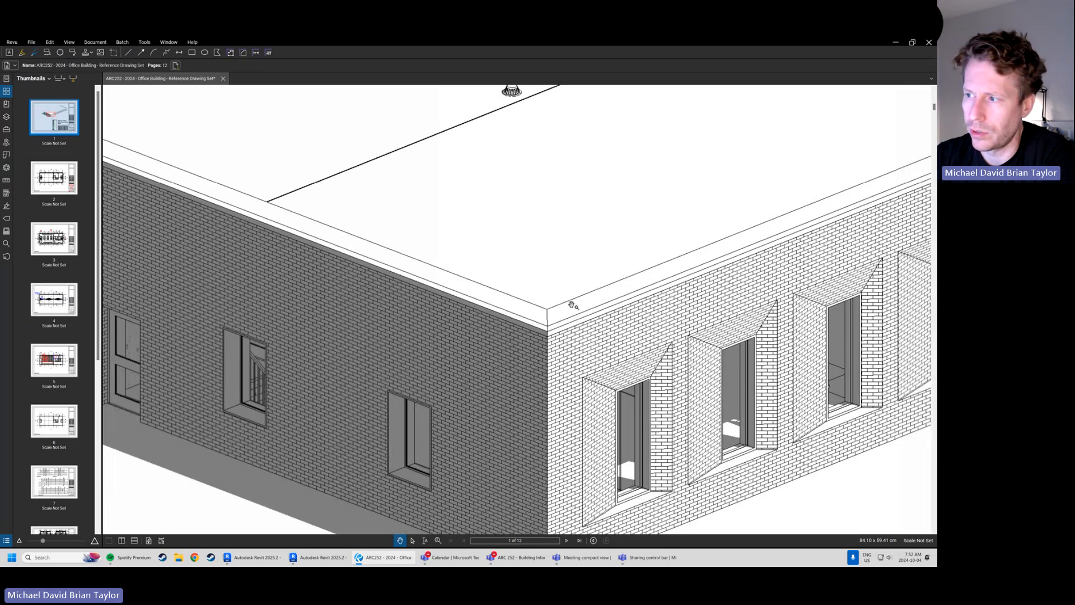
{"action": "key", "text": "q"}
{"action": "left_click", "coordinate": [525, 308]}
{"action": "left_click", "coordinate": [399, 230]}
{"action": "type", "text": "SWE"}
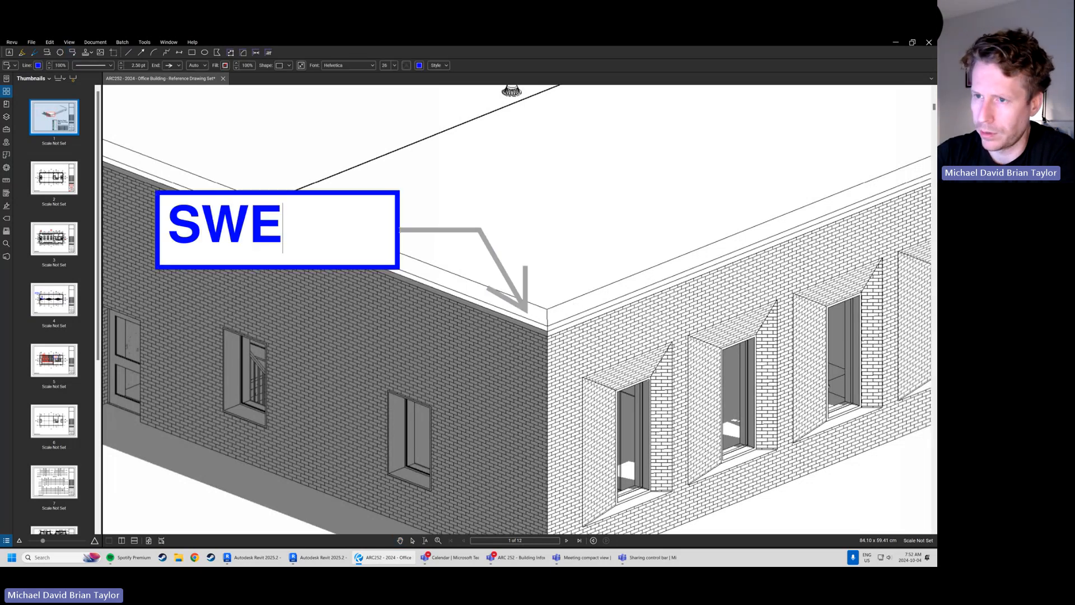
{"action": "type", "text": "EP"}
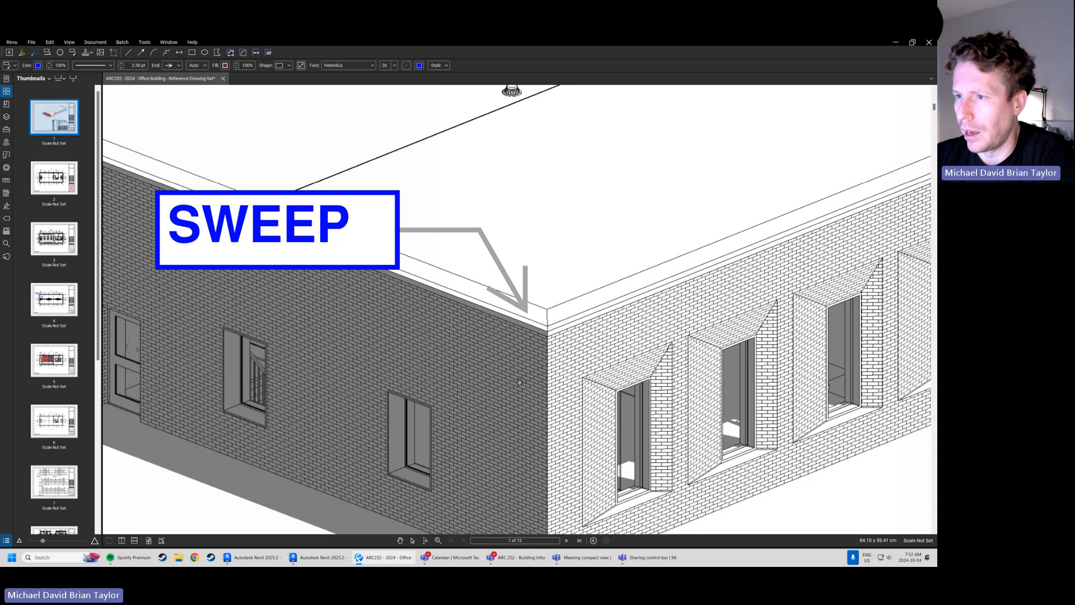
Move the "SWEEP" text box farther from the building corner, keeping its arrow on the parapet cap
{"action": "scroll", "coordinate": [370, 250], "scroll_direction": "down", "scroll_amount": 3}
{"action": "left_click_drag", "start_coordinate": [370, 250], "coordinate": [342, 202]}
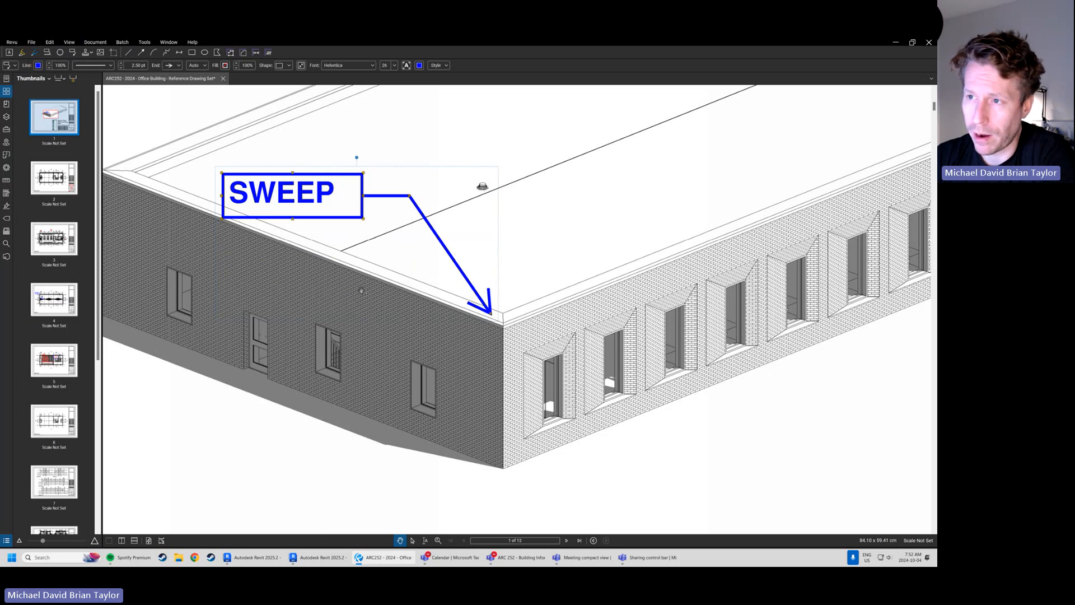
{"action": "left_click_drag", "start_coordinate": [312, 197], "coordinate": [290, 187]}
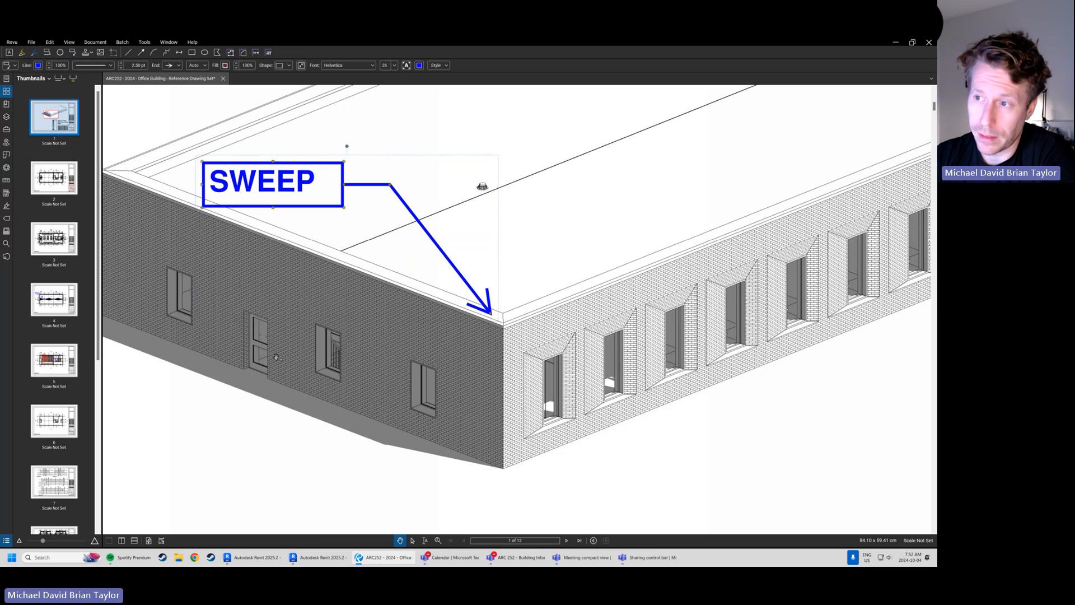
{"action": "left_click_drag", "start_coordinate": [342, 294], "coordinate": [380, 321]}
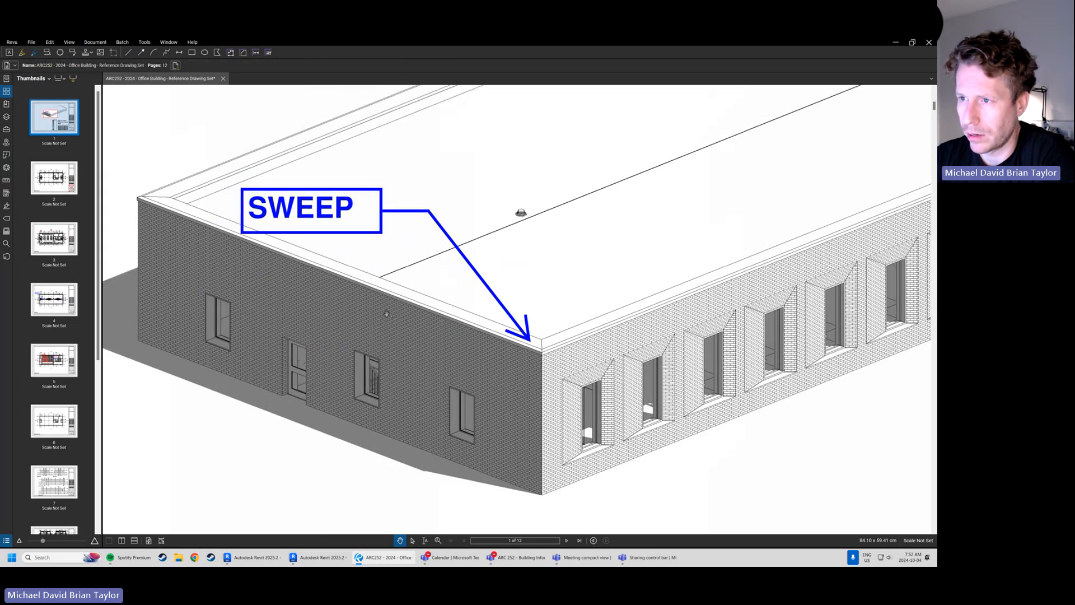
{"action": "left_click_drag", "start_coordinate": [426, 271], "coordinate": [405, 347]}
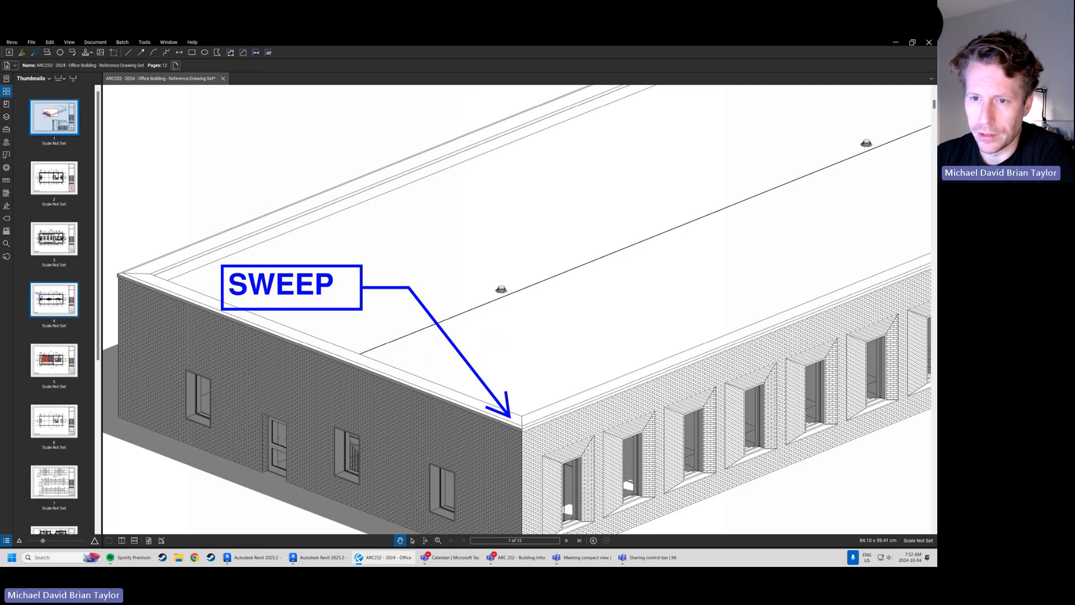
Return to page 4 and examine the clouded slope arrow and the outlined tapered area between grids 1 and 2
{"action": "left_click", "coordinate": [66, 316]}
{"action": "scroll", "coordinate": [357, 274], "scroll_direction": "up", "scroll_amount": 4}
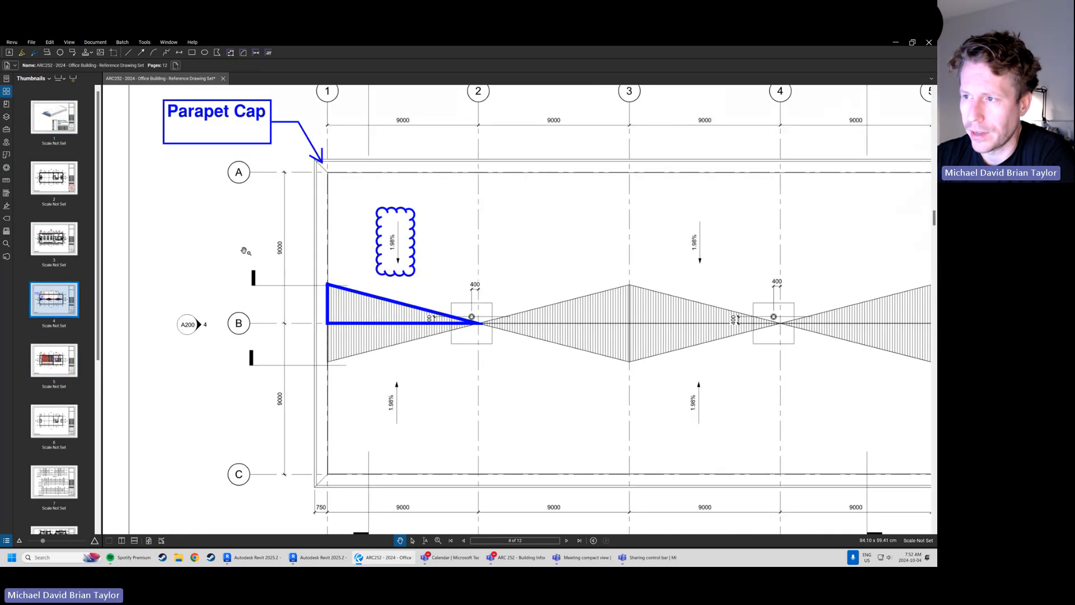
{"action": "scroll", "coordinate": [431, 315], "scroll_direction": "up", "scroll_amount": 2}
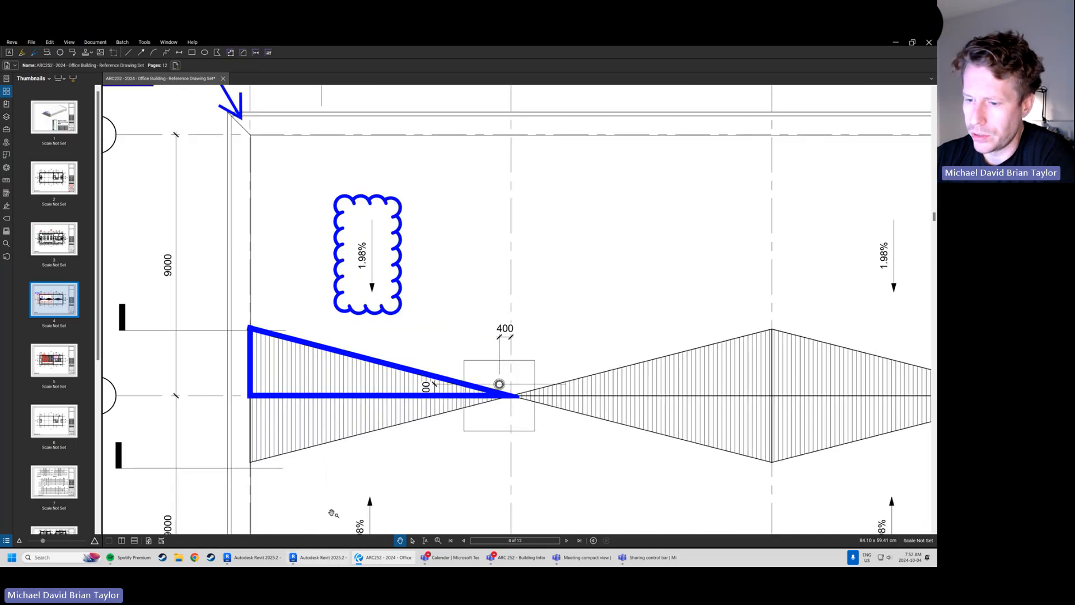
Switch to the Revit project's Roof Level floor plan and examine the roof bays between grids 4 and 6
{"action": "mouse_move", "coordinate": [262, 562]}
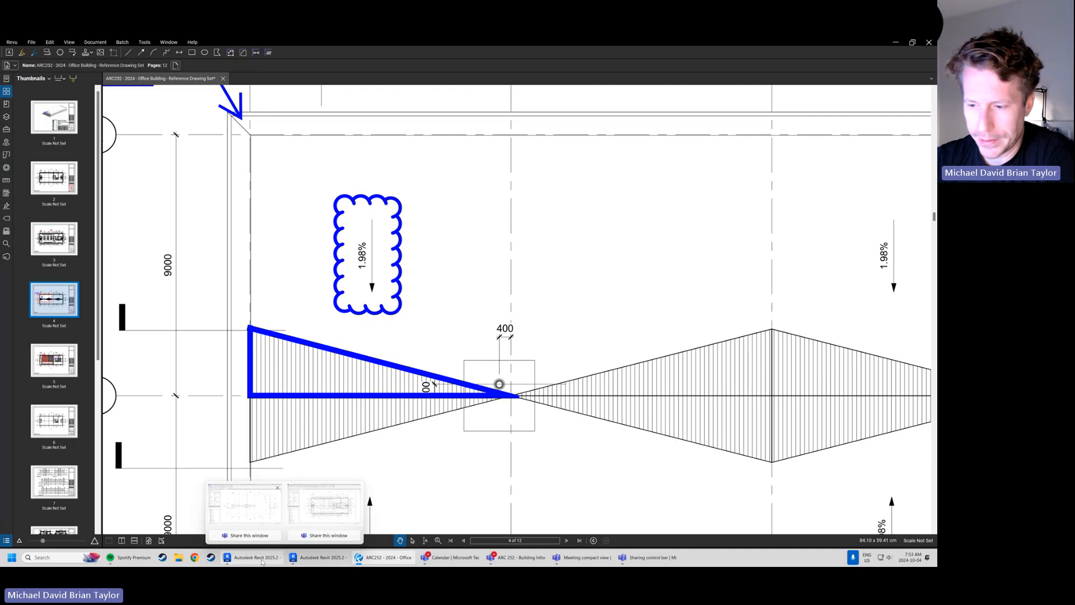
{"action": "left_click", "coordinate": [247, 506]}
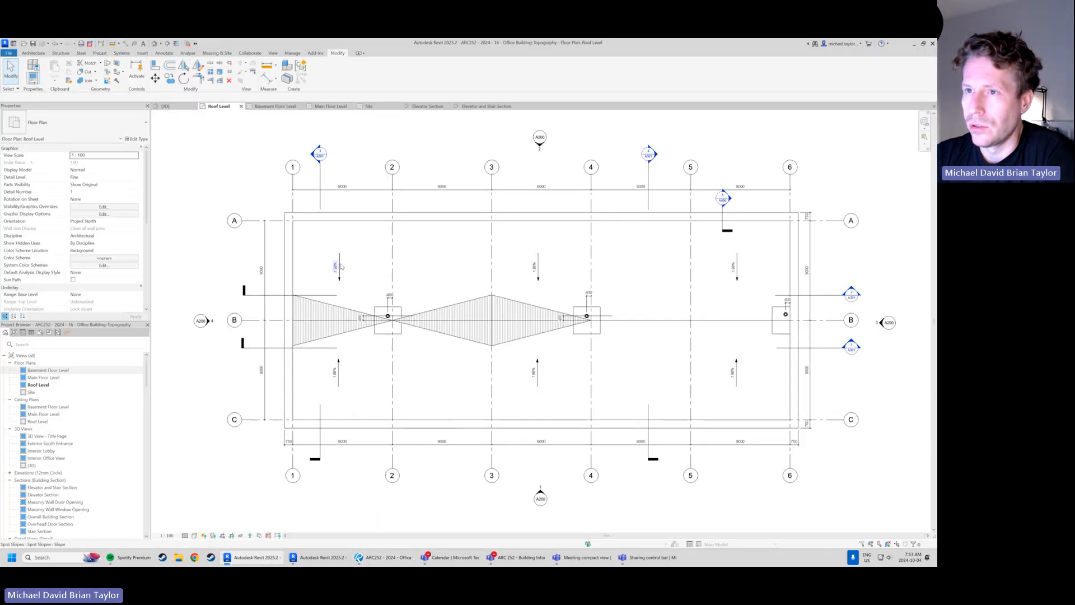
{"action": "scroll", "coordinate": [336, 267], "scroll_direction": "up", "scroll_amount": 2}
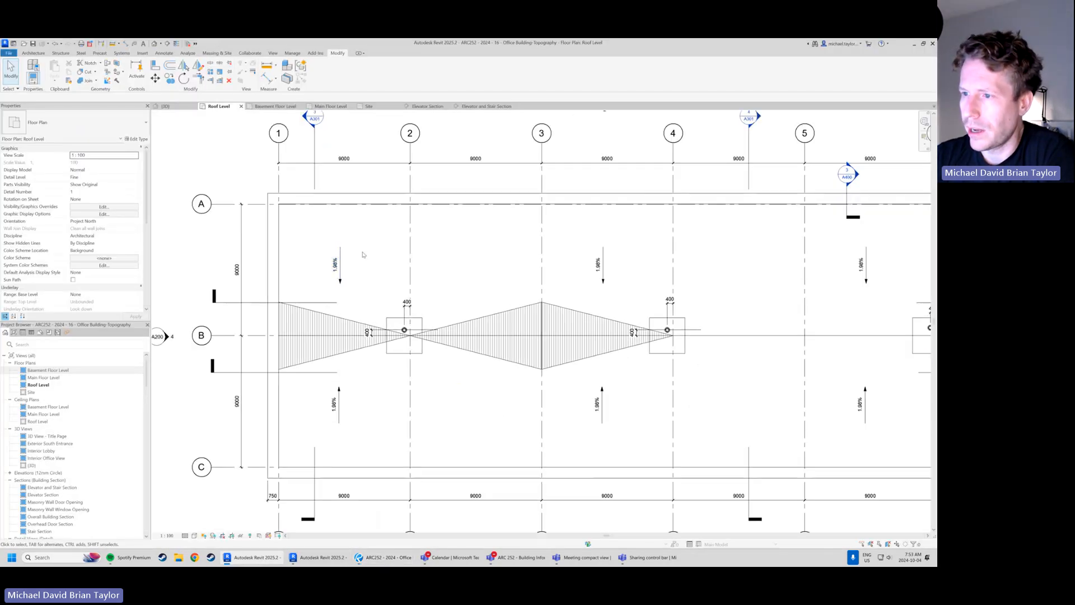
{"action": "mouse_move", "coordinate": [398, 271]}
{"action": "middle_mouse_down"}
{"action": "mouse_move", "coordinate": [322, 271]}
{"action": "mouse_move", "coordinate": [322, 283]}
{"action": "mouse_move", "coordinate": [360, 306]}
{"action": "middle_mouse_up"}
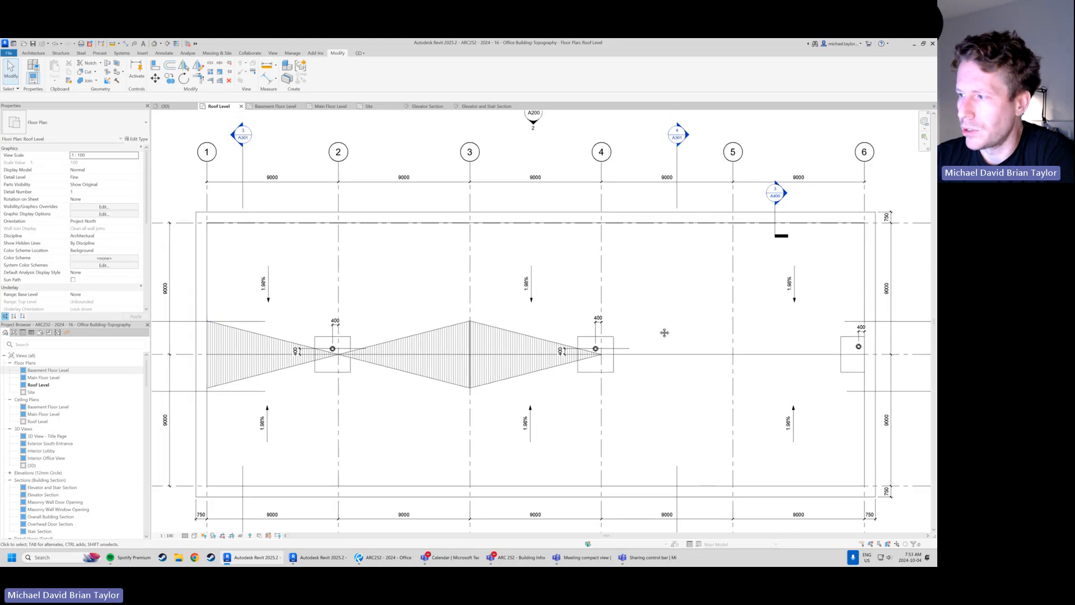
{"action": "middle_click_drag", "start_coordinate": [665, 333], "coordinate": [424, 315]}
{"action": "scroll", "coordinate": [517, 313], "scroll_direction": "up", "scroll_amount": 3}
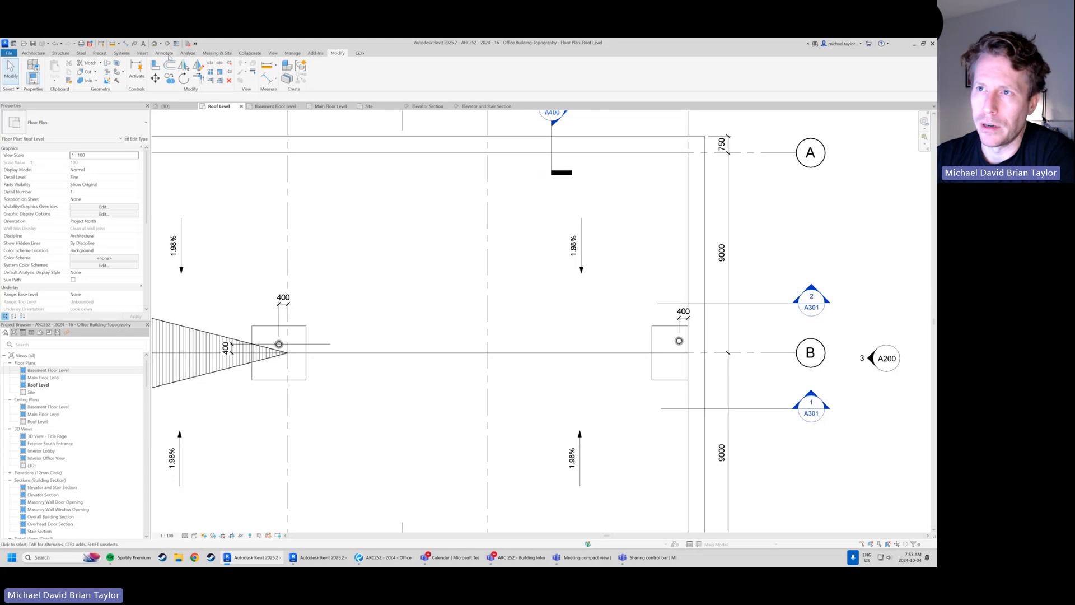
Dismiss the project save reminder without saving, and preview a spot elevation on the roof without placing it
{"action": "left_click", "coordinate": [163, 53]}
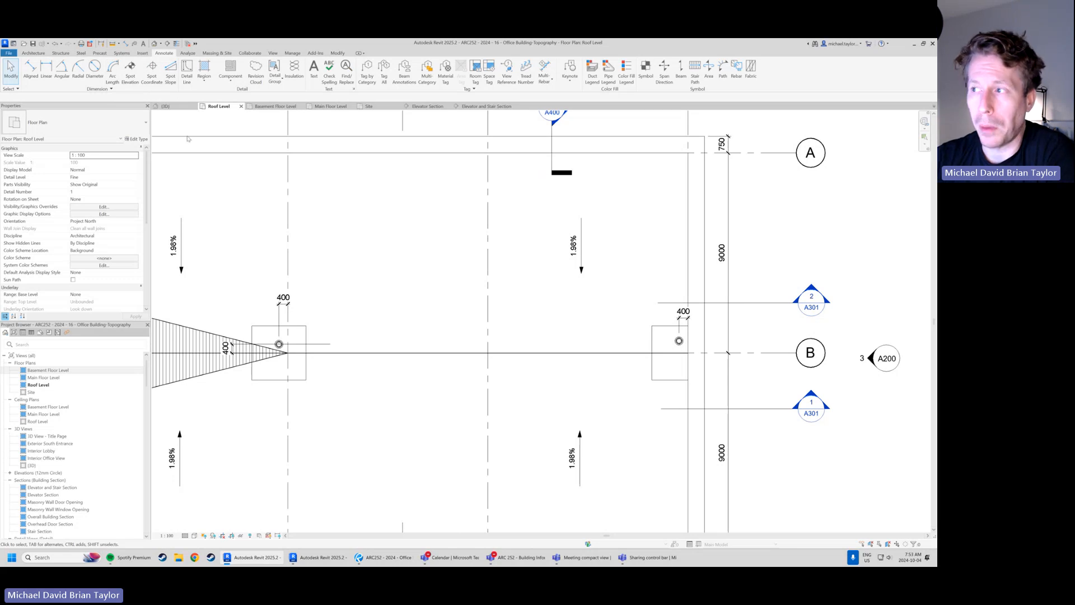
{"action": "middle_click_drag", "start_coordinate": [262, 168], "coordinate": [279, 196]}
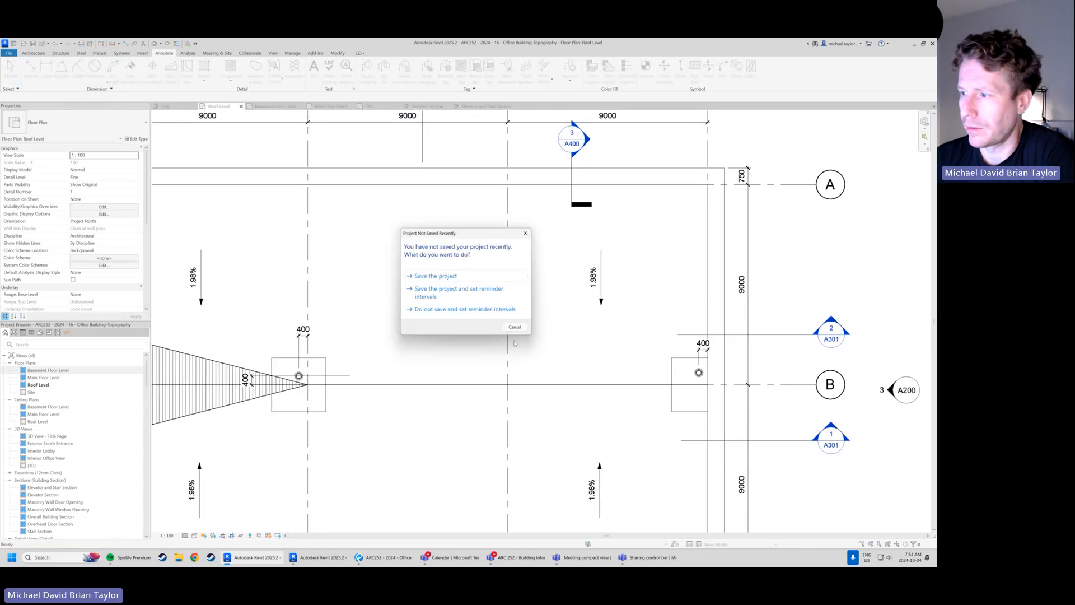
{"action": "left_click", "coordinate": [515, 327]}
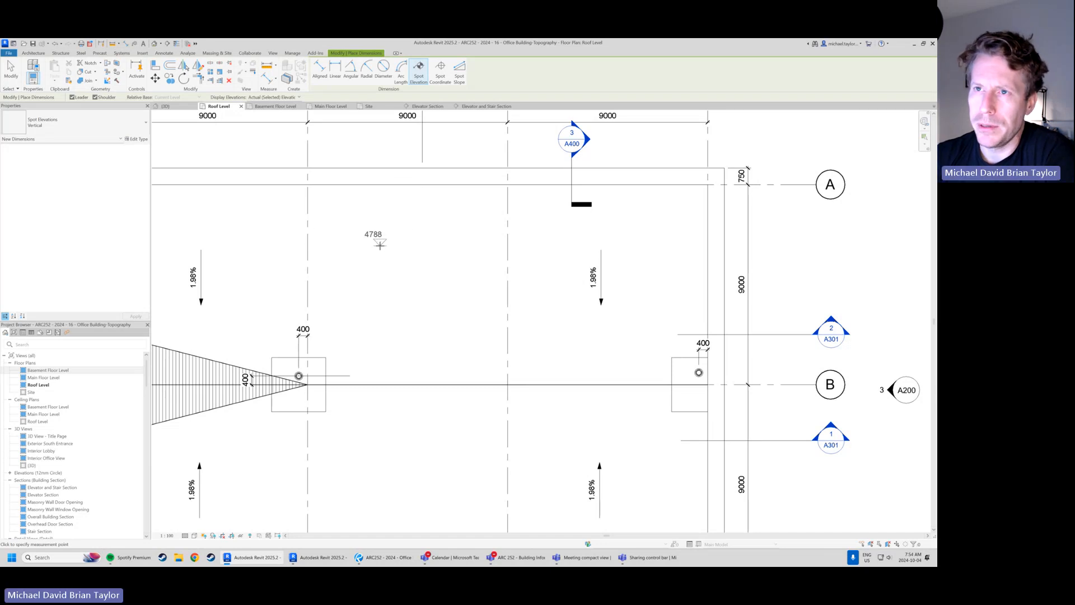
{"action": "key", "text": "Escape"}
{"action": "key", "text": "Escape"}
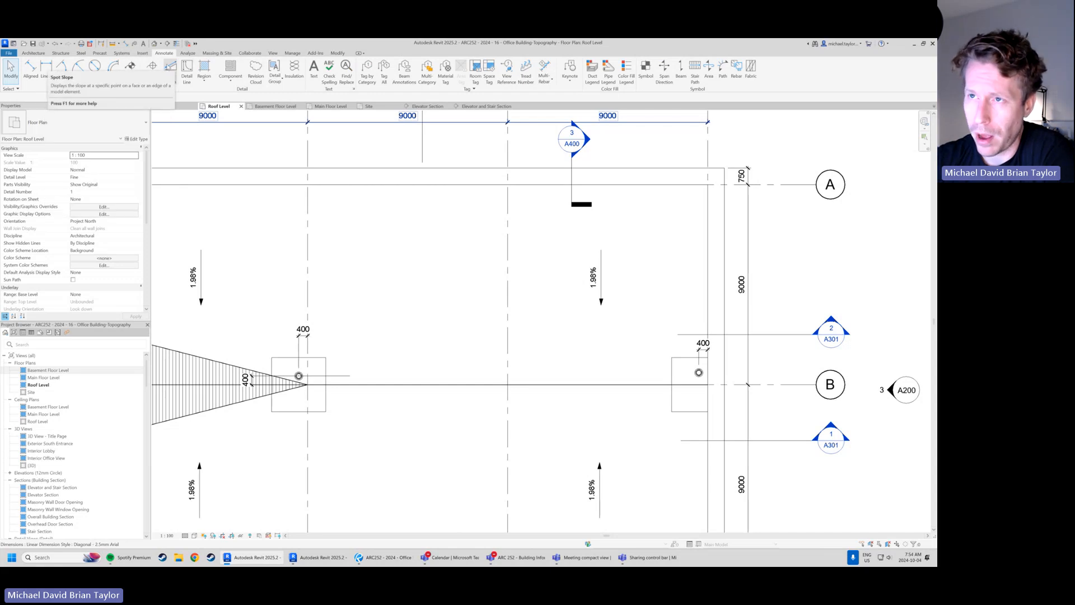
Place two Spot Slope annotations between grids 4 and 5, one between grids B and C and one between grids A and B
{"action": "left_click", "coordinate": [170, 66]}
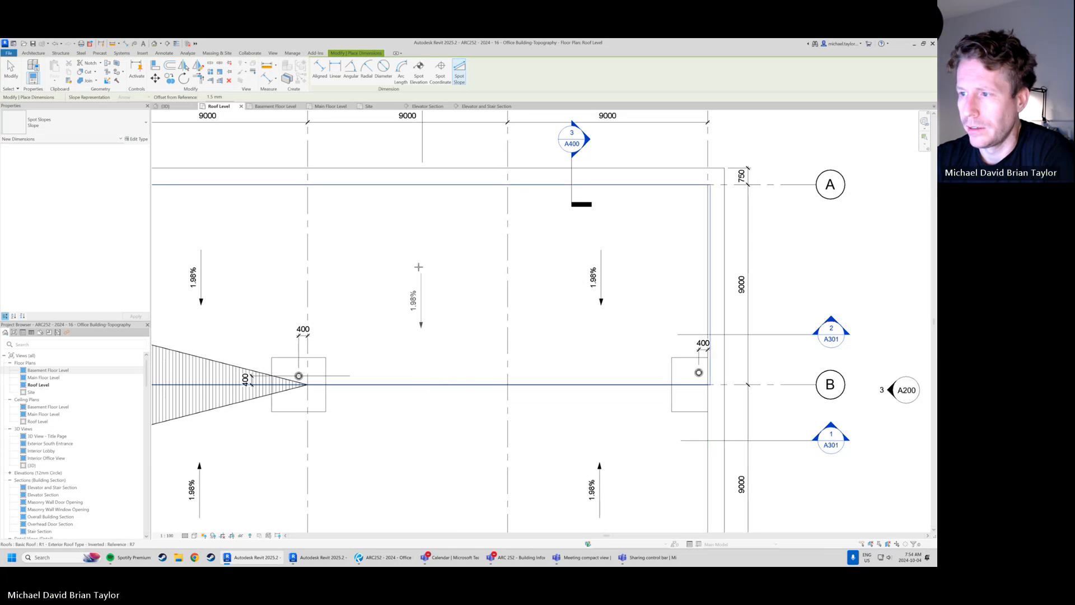
{"action": "scroll", "coordinate": [424, 225], "scroll_direction": "down", "scroll_amount": 1}
{"action": "middle_click_drag", "start_coordinate": [431, 313], "coordinate": [444, 243]}
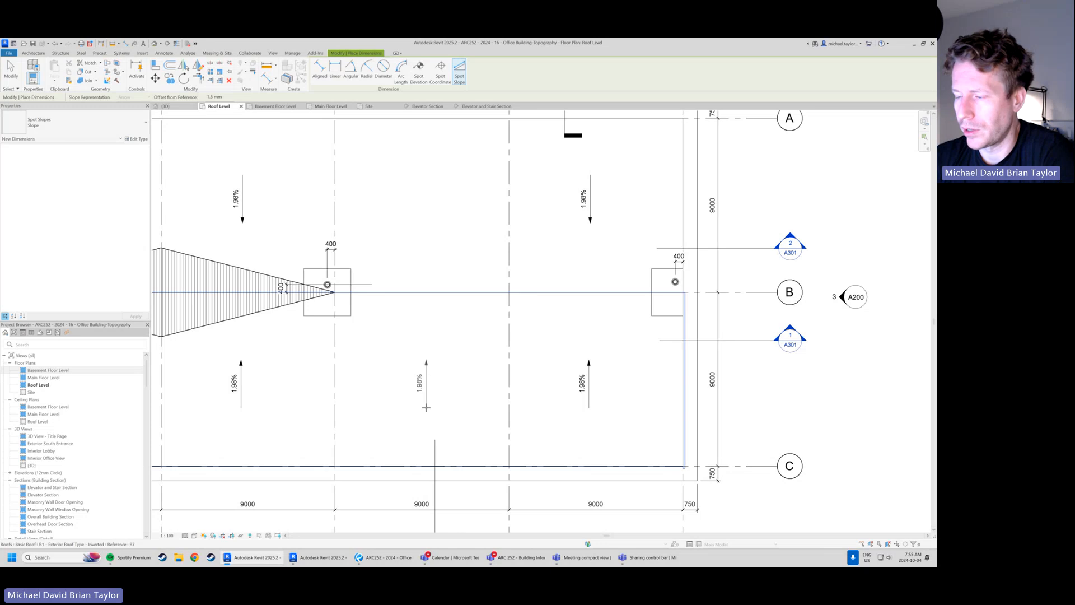
{"action": "left_click", "coordinate": [425, 408]}
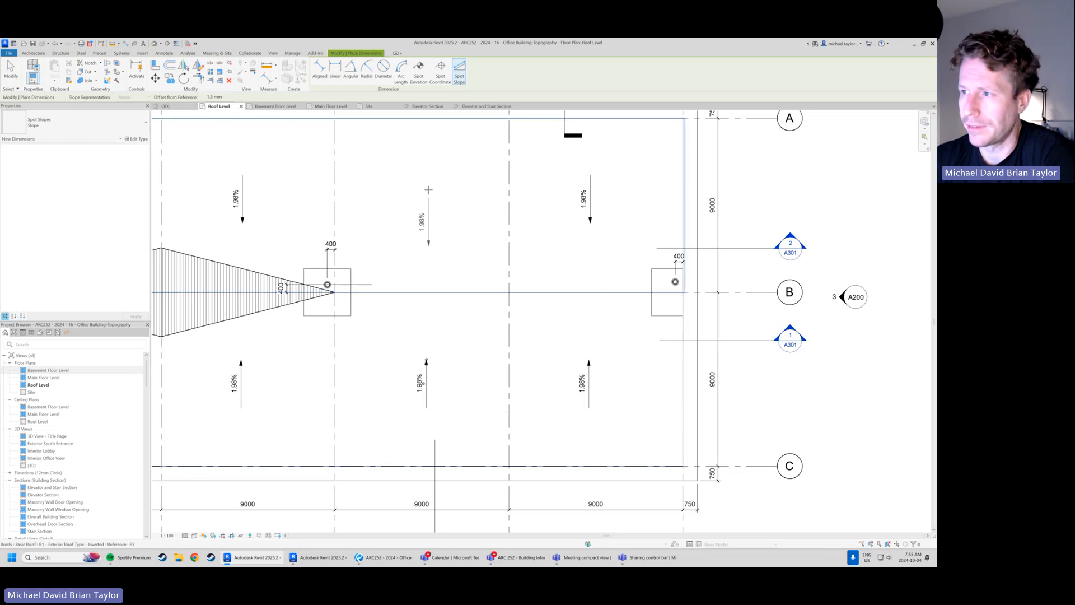
{"action": "left_click", "coordinate": [426, 177]}
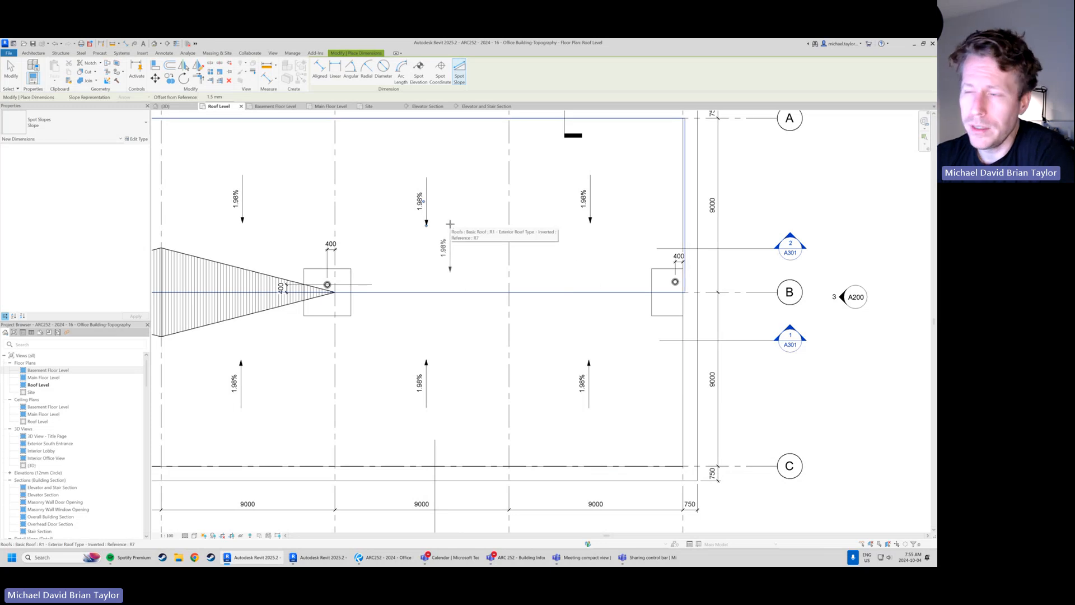
{"action": "key", "text": "Escape"}
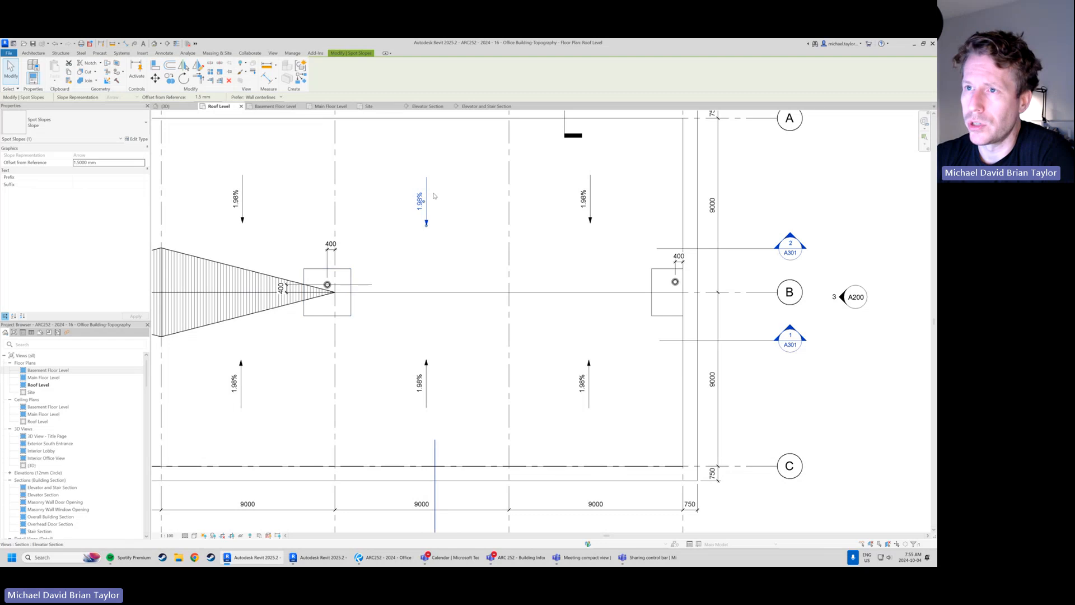
Try to move the new spot slope between grids A and B sideways toward grid 5, and undo the move
{"action": "left_click", "coordinate": [157, 80]}
{"action": "left_click", "coordinate": [409, 208]}
{"action": "left_click", "coordinate": [437, 208]}
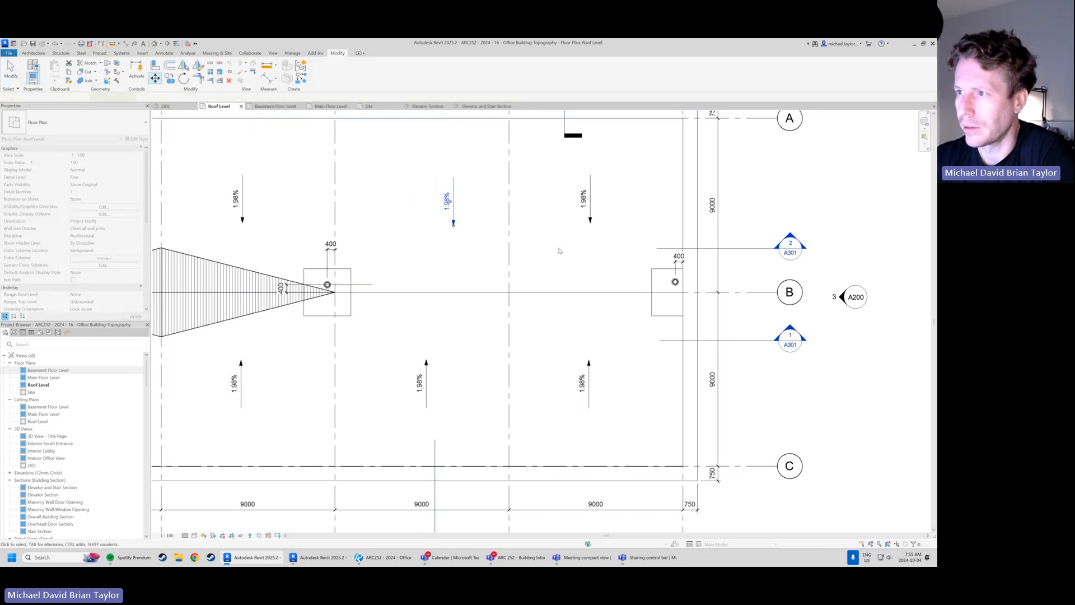
{"action": "key", "text": "ctrl+z"}
Try to reposition the new spot slope between grids B and C, and undo the moves
{"action": "left_click", "coordinate": [419, 378]}
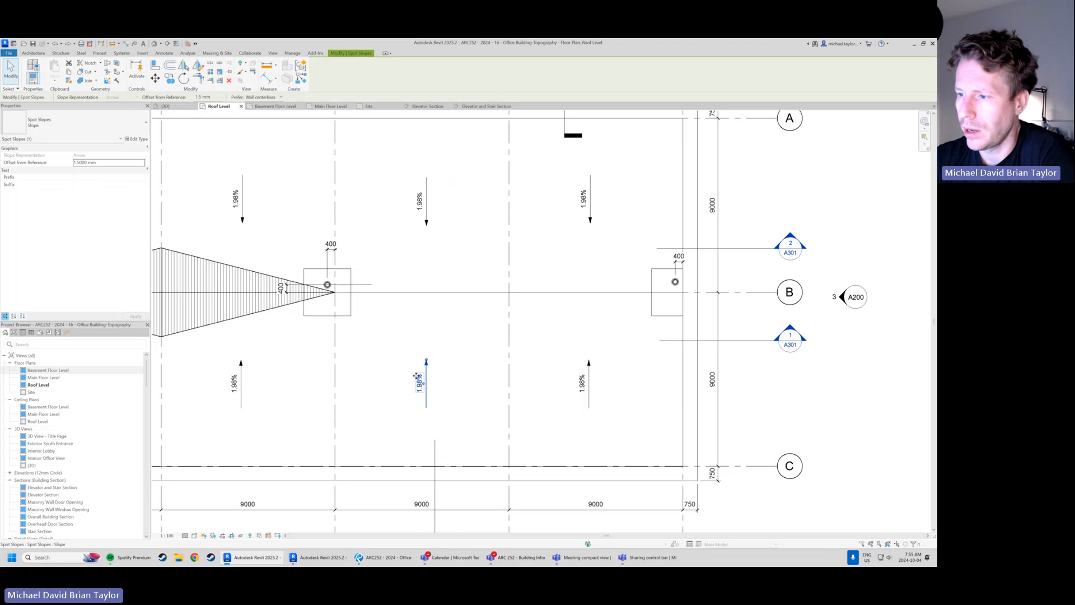
{"action": "mouse_move", "coordinate": [417, 376]}
{"action": "left_mouse_down"}
{"action": "mouse_move", "coordinate": [454, 337]}
{"action": "mouse_move", "coordinate": [406, 367]}
{"action": "left_mouse_up"}
{"action": "key", "text": "ctrl+z"}
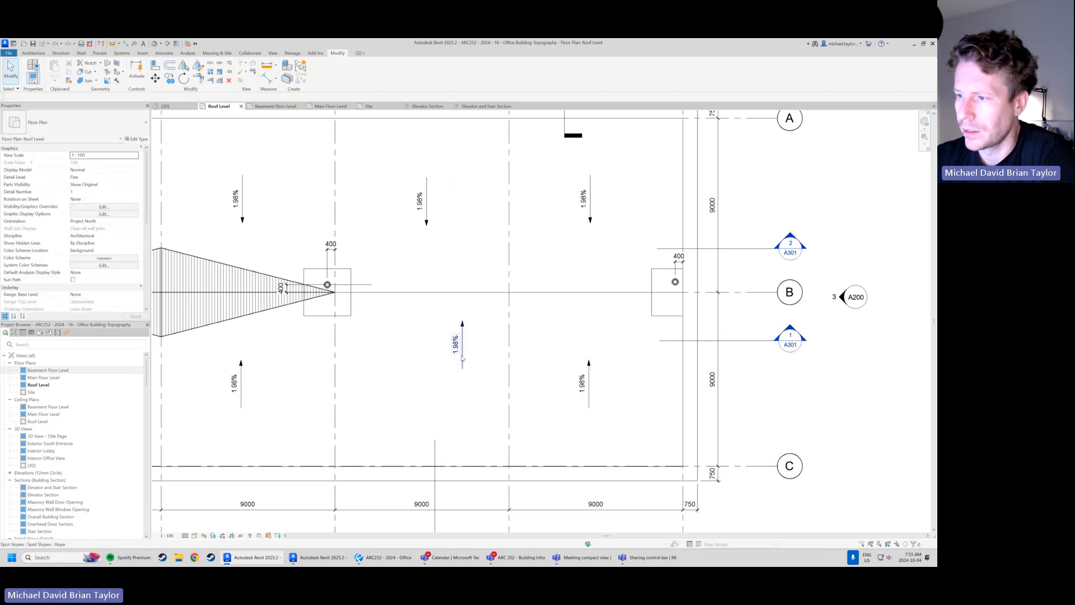
{"action": "key", "text": "ctrl+z"}
Lengthen the arrow of the new spot slope between grids B and C toward grid B, moving its text away and back beside it
{"action": "left_click", "coordinate": [430, 383]}
{"action": "scroll", "coordinate": [425, 398], "scroll_direction": "up", "scroll_amount": 1}
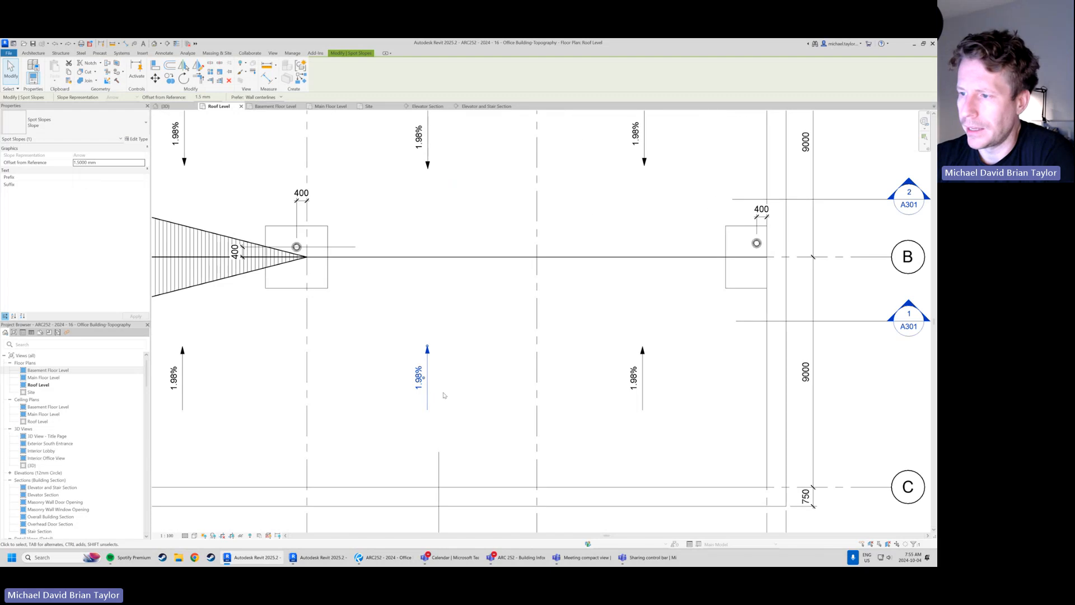
{"action": "scroll", "coordinate": [403, 465], "scroll_direction": "up", "scroll_amount": 2}
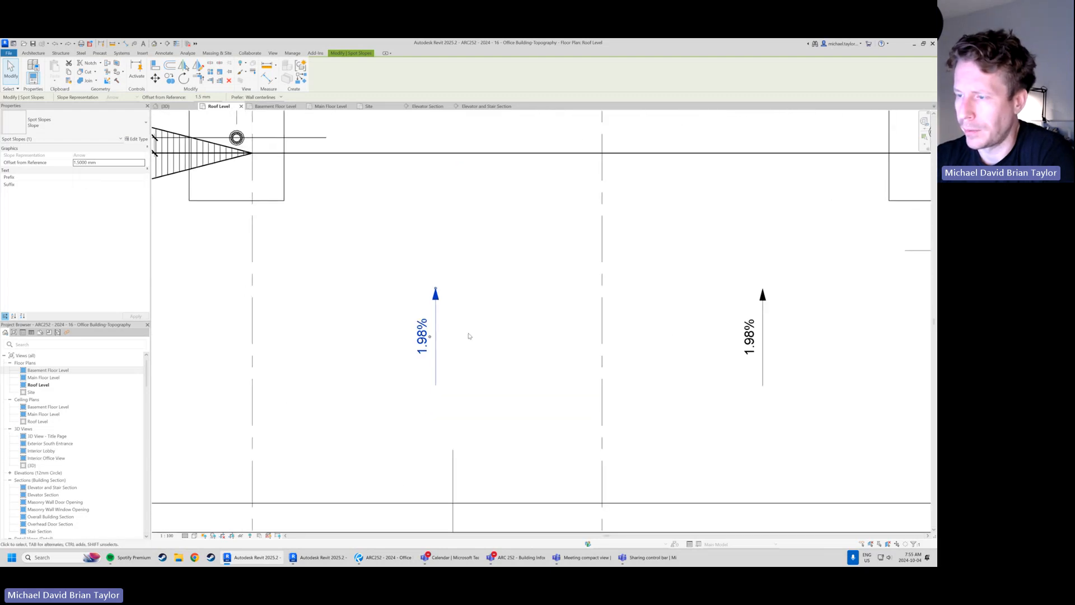
{"action": "left_click_drag", "start_coordinate": [436, 290], "coordinate": [435, 196]}
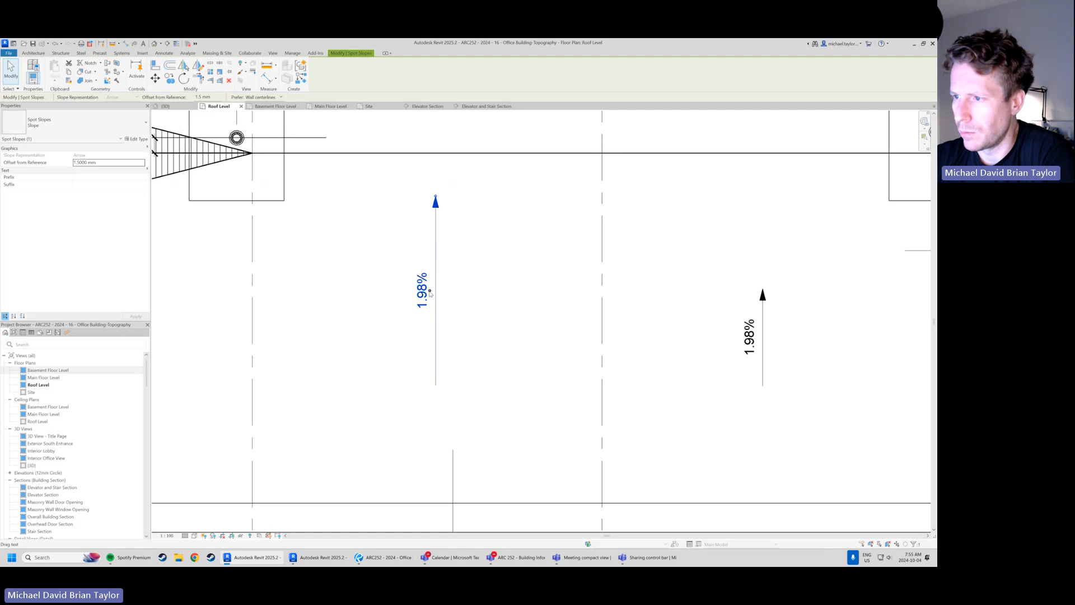
{"action": "left_click_drag", "start_coordinate": [430, 293], "coordinate": [296, 302]}
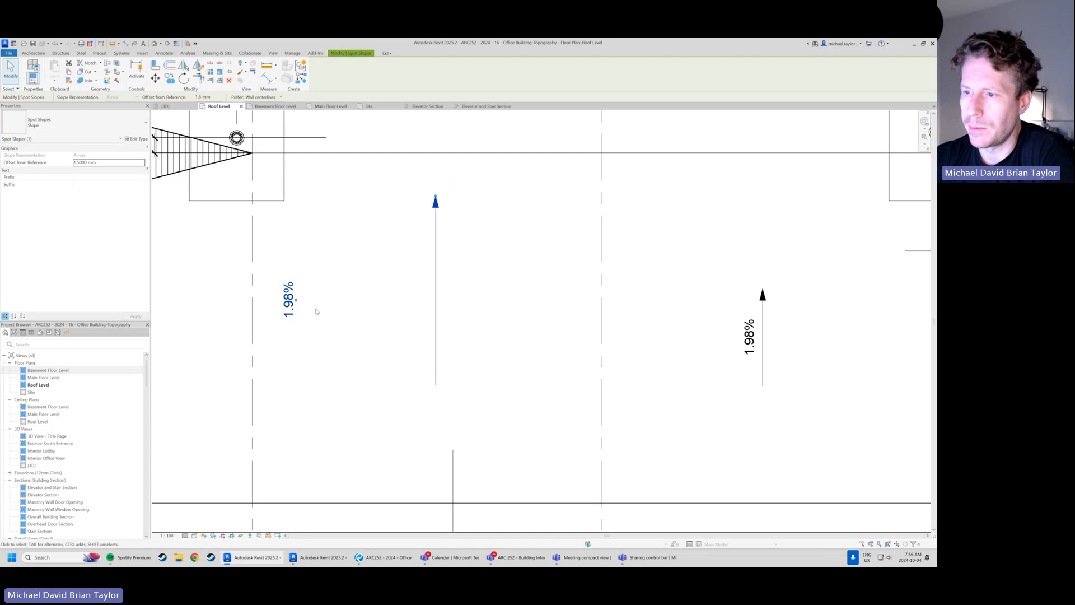
{"action": "left_click_drag", "start_coordinate": [296, 302], "coordinate": [430, 309]}
Shorten the arrow of the new spot slope between grids B and C and align its text beside it
{"action": "left_click_drag", "start_coordinate": [436, 201], "coordinate": [450, 312]}
{"action": "left_click_drag", "start_coordinate": [429, 359], "coordinate": [430, 356]}
{"action": "left_click", "coordinate": [425, 413]}
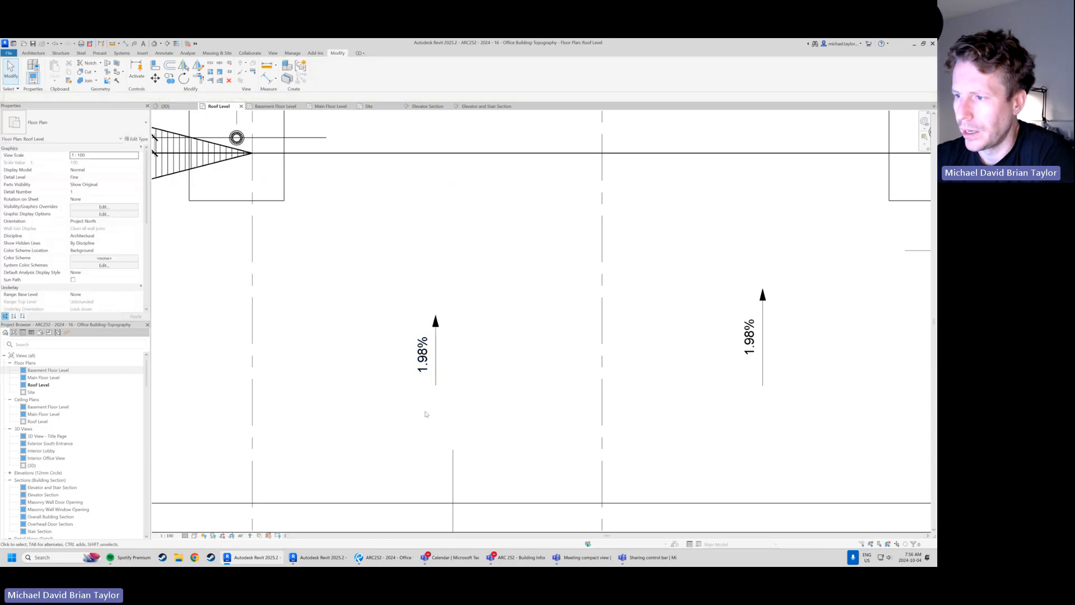
Examine the finished slope arrows and the hatched filled region just above grid B between grids 3 and 4
{"action": "scroll", "coordinate": [386, 333], "scroll_direction": "down", "scroll_amount": 3}
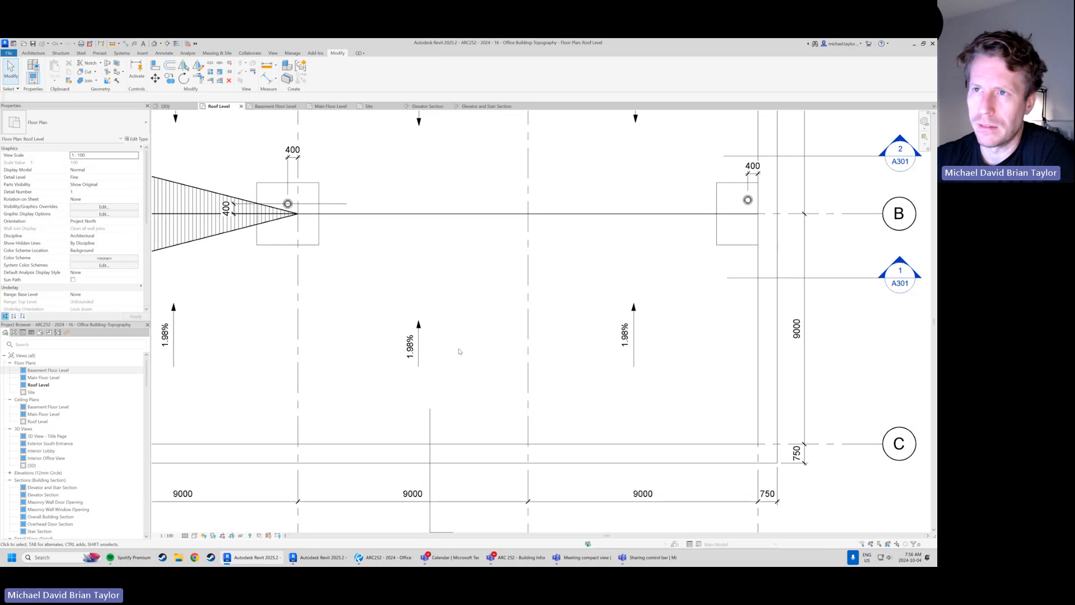
{"action": "middle_click_drag", "start_coordinate": [499, 263], "coordinate": [488, 305]}
{"action": "middle_click_drag", "start_coordinate": [536, 253], "coordinate": [506, 284]}
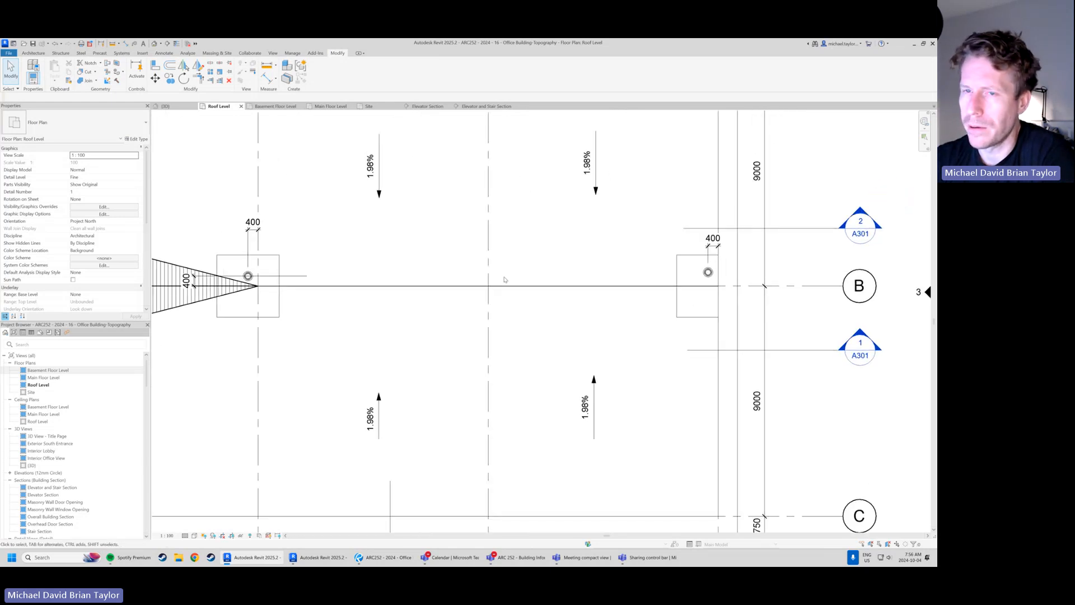
{"action": "scroll", "coordinate": [376, 272], "scroll_direction": "down", "scroll_amount": 1}
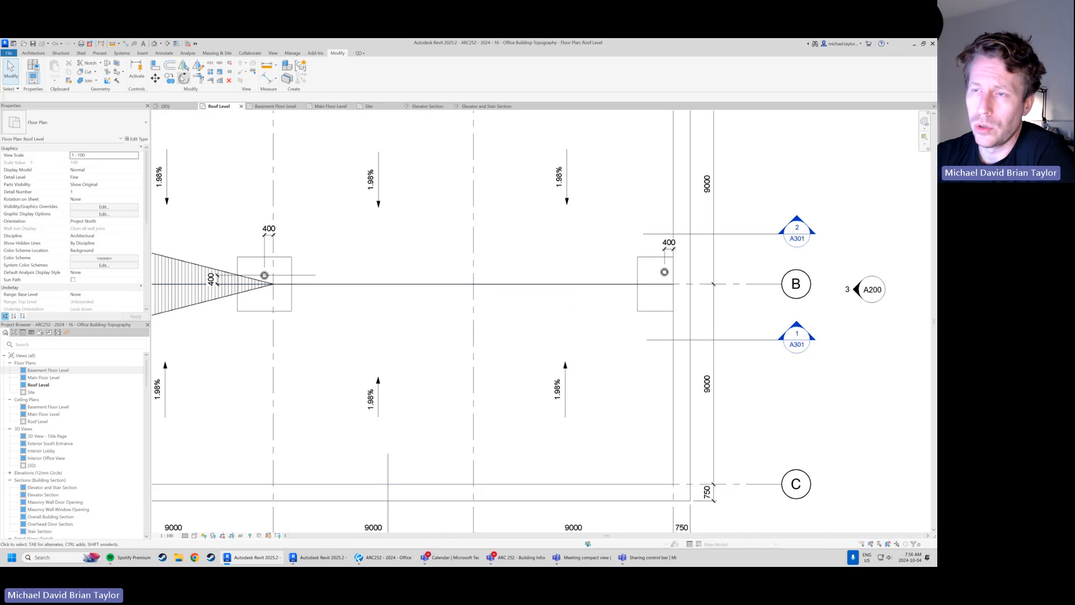
{"action": "scroll", "coordinate": [463, 367], "scroll_direction": "down", "scroll_amount": 2}
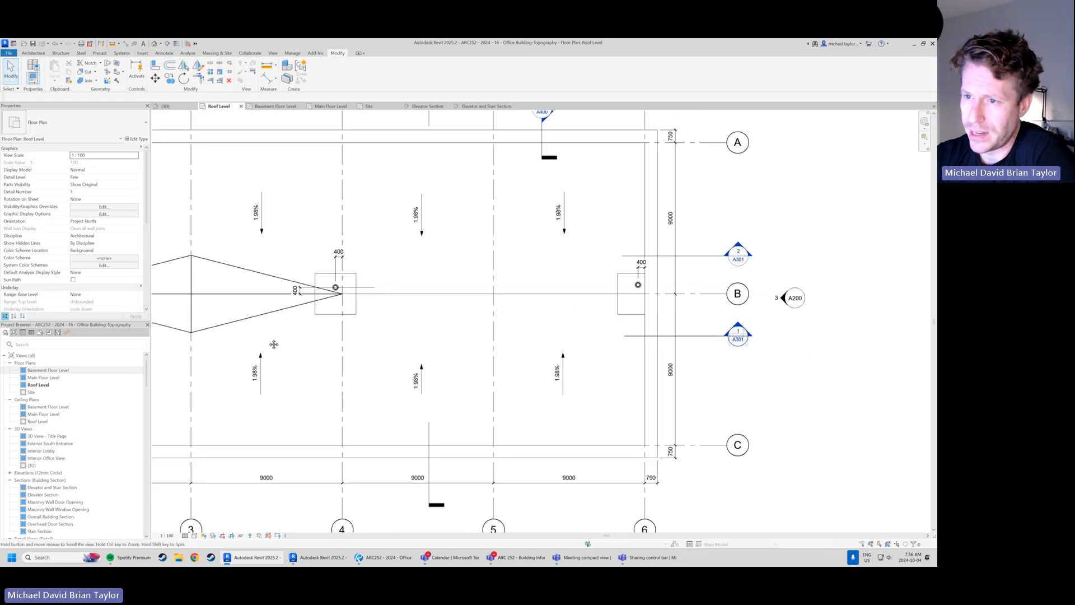
{"action": "middle_click_drag", "start_coordinate": [335, 302], "coordinate": [468, 302]}
{"action": "left_click", "coordinate": [396, 279]}
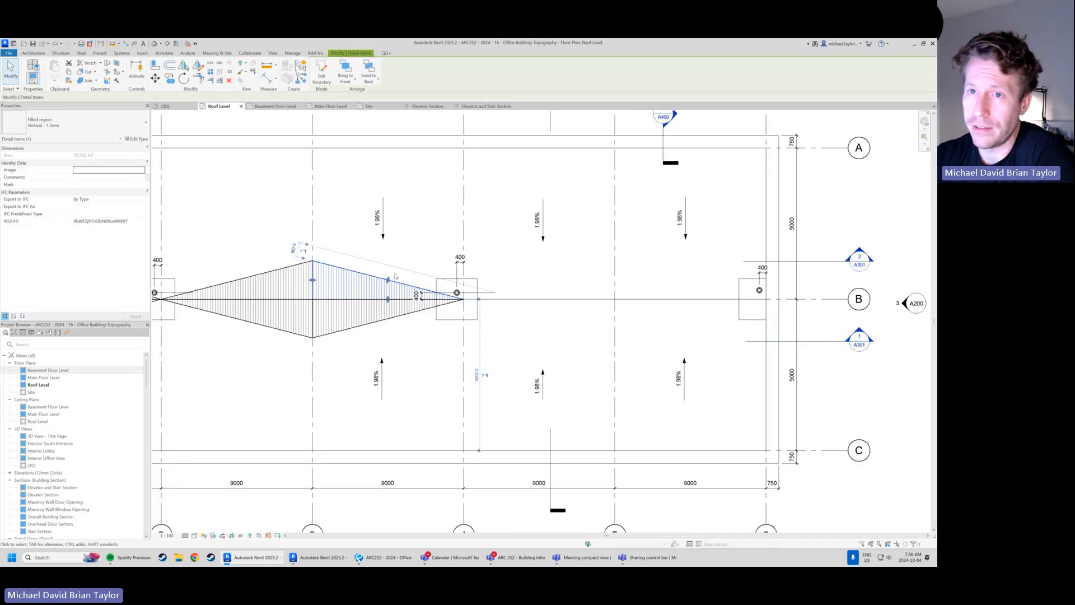
{"action": "left_click", "coordinate": [428, 234]}
Inspect both hatched filled regions above and below grid B between grids 3 and 4, and compare the unhatched bays beyond grid 4
{"action": "scroll", "coordinate": [577, 285], "scroll_direction": "up", "scroll_amount": 2}
{"action": "scroll", "coordinate": [593, 292], "scroll_direction": "down", "scroll_amount": 1}
{"action": "middle_click_drag", "start_coordinate": [714, 314], "coordinate": [545, 343]}
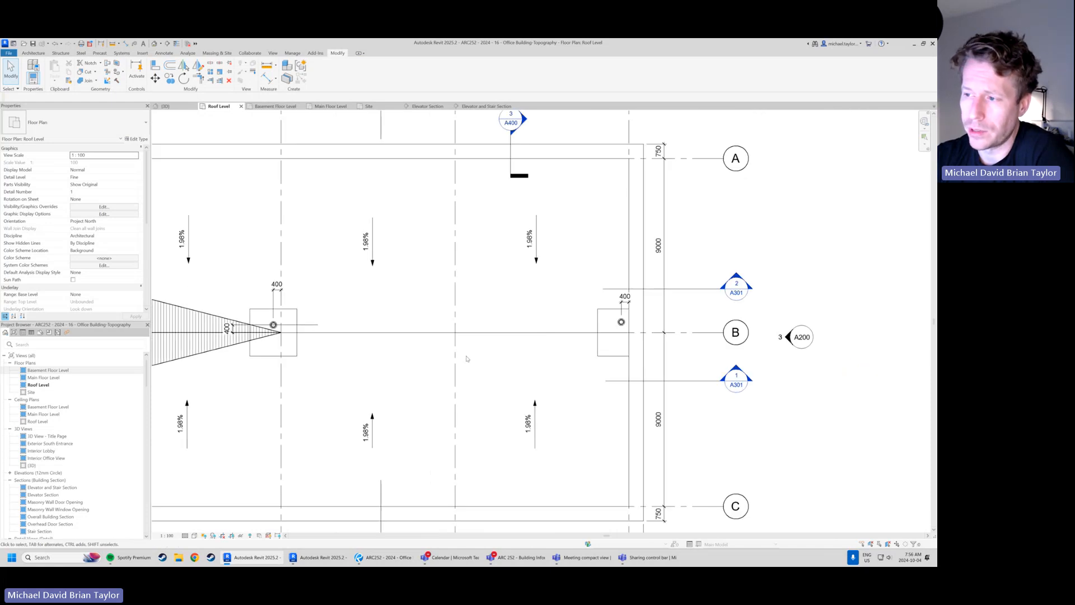
{"action": "scroll", "coordinate": [479, 343], "scroll_direction": "down", "scroll_amount": 1}
{"action": "middle_click_drag", "start_coordinate": [232, 322], "coordinate": [263, 319]}
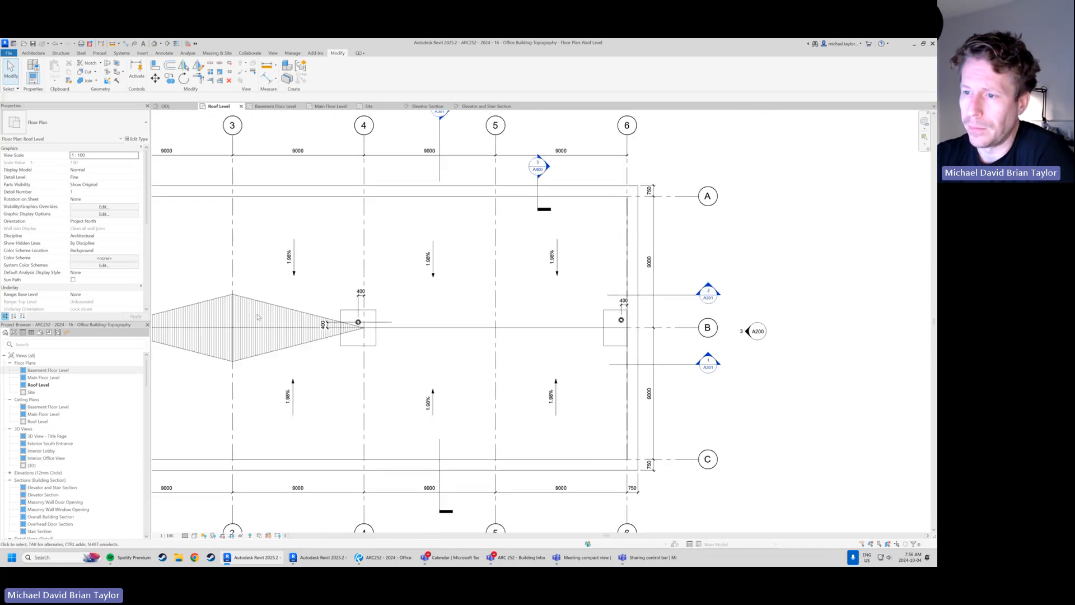
{"action": "left_click", "coordinate": [262, 306]}
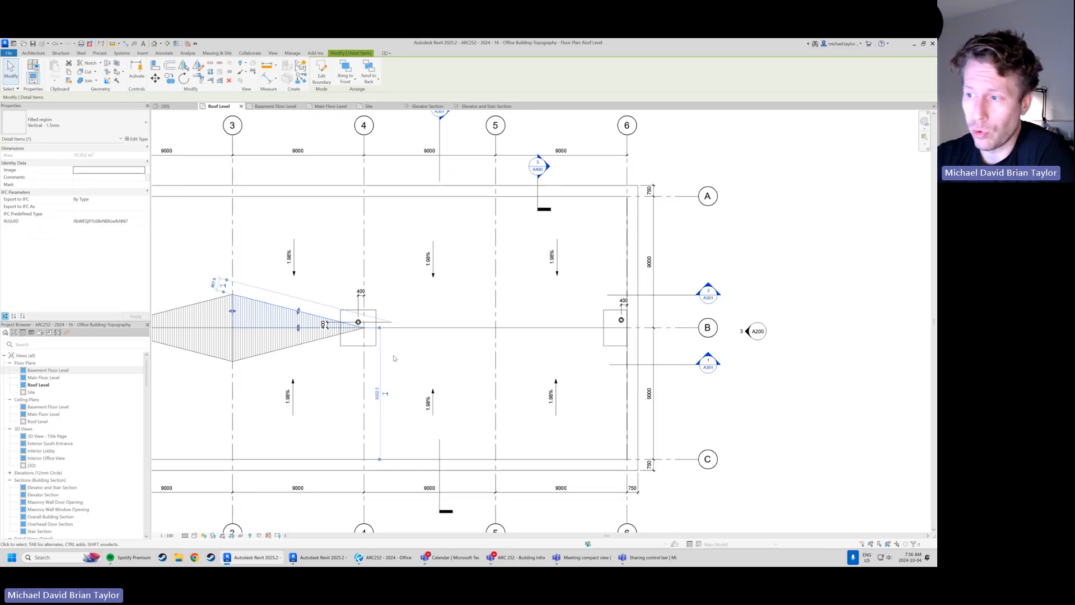
{"action": "left_click", "coordinate": [397, 335]}
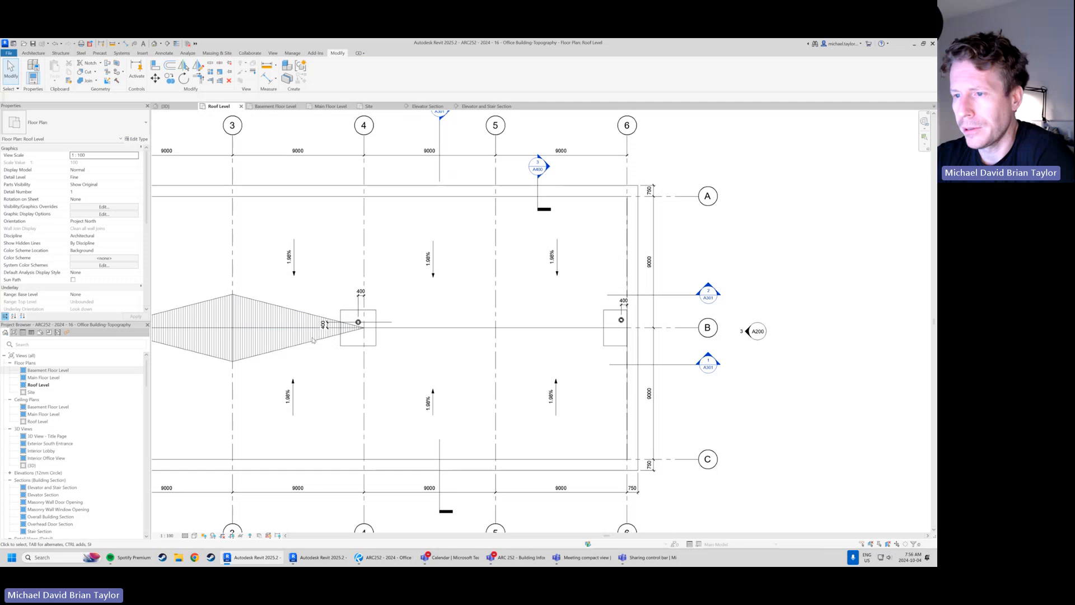
{"action": "left_click", "coordinate": [275, 321]}
{"action": "left_click", "coordinate": [278, 343]}
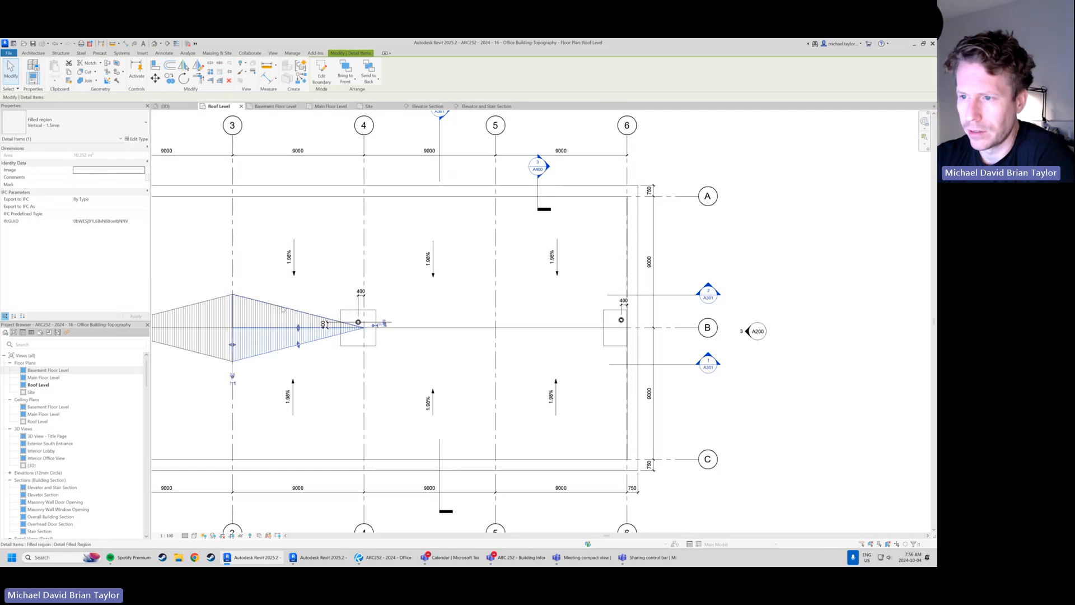
{"action": "left_click", "coordinate": [277, 316]}
{"action": "left_click", "coordinate": [280, 343]}
{"action": "left_click", "coordinate": [472, 335]}
{"action": "scroll", "coordinate": [472, 335], "scroll_direction": "up", "scroll_amount": 1}
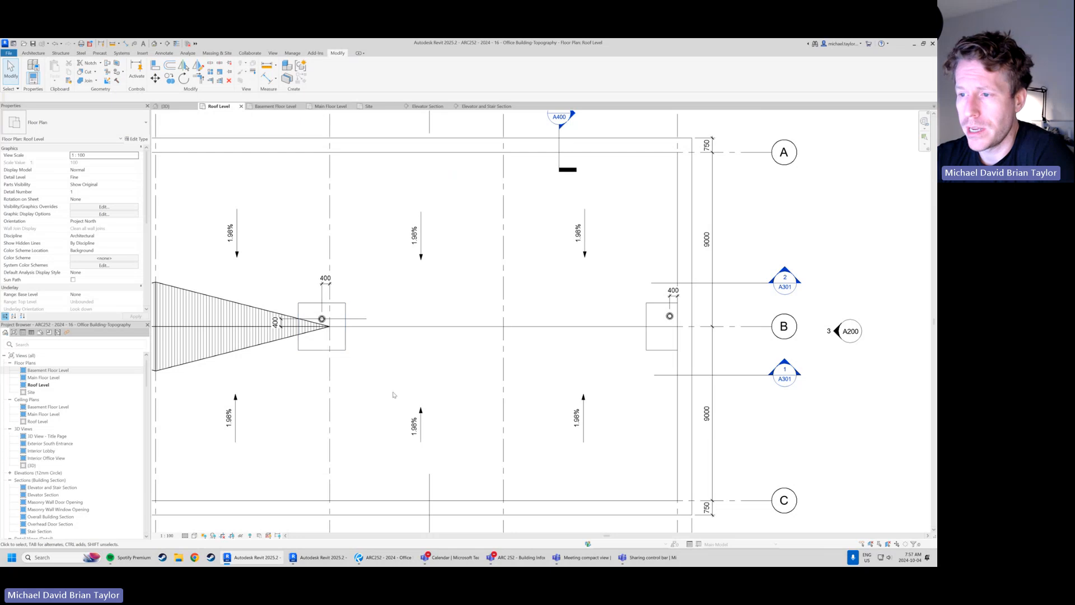
View the Site floor plan and return to the Roof Level floor plan
{"action": "middle_click_drag", "start_coordinate": [439, 341], "coordinate": [420, 348]}
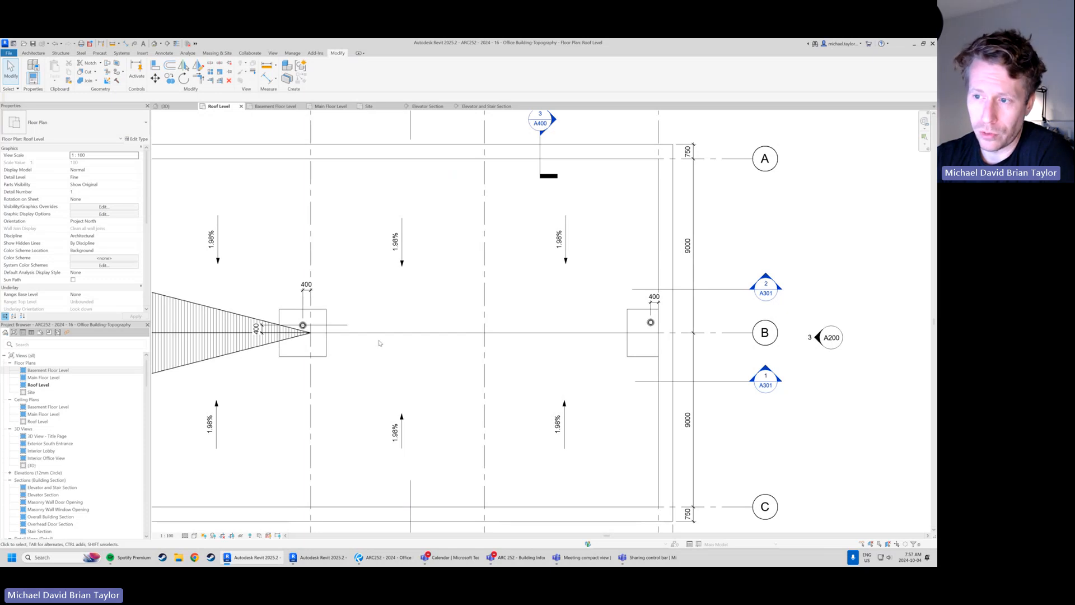
{"action": "double_click", "coordinate": [31, 392]}
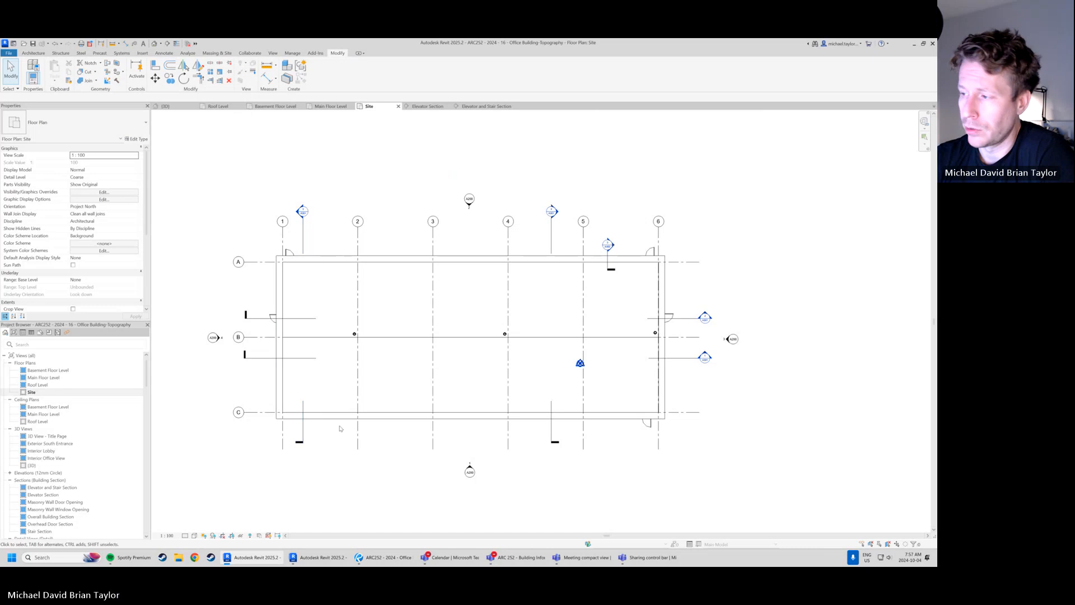
{"action": "double_click", "coordinate": [42, 385]}
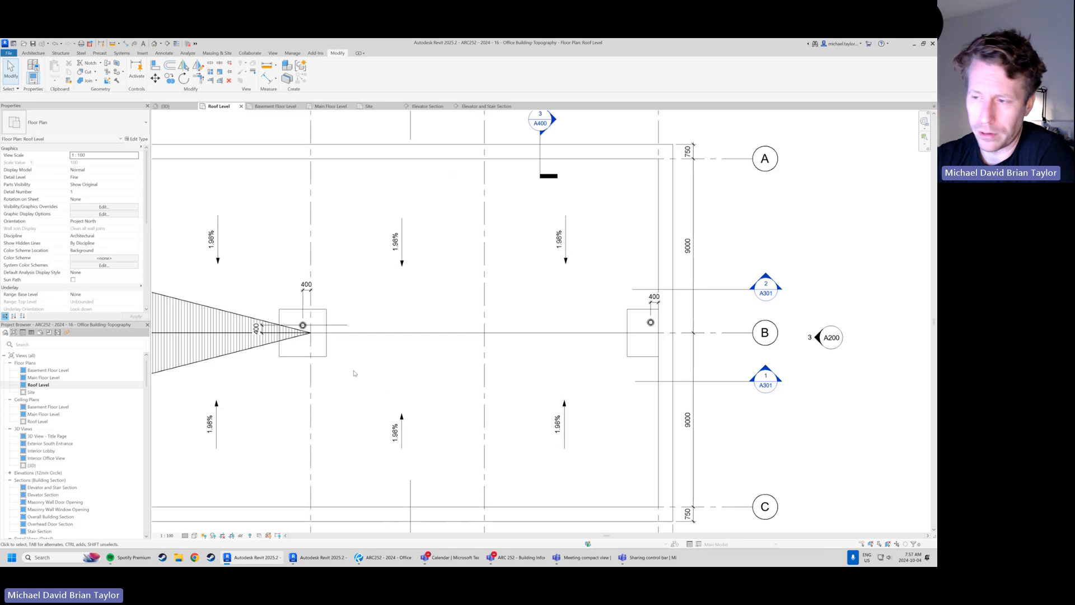
Examine the existing vertical-hatched filled region above grid B between grids 3 and 4 and the unhatched bays beyond grid 4
{"action": "middle_click_drag", "start_coordinate": [245, 341], "coordinate": [350, 362]}
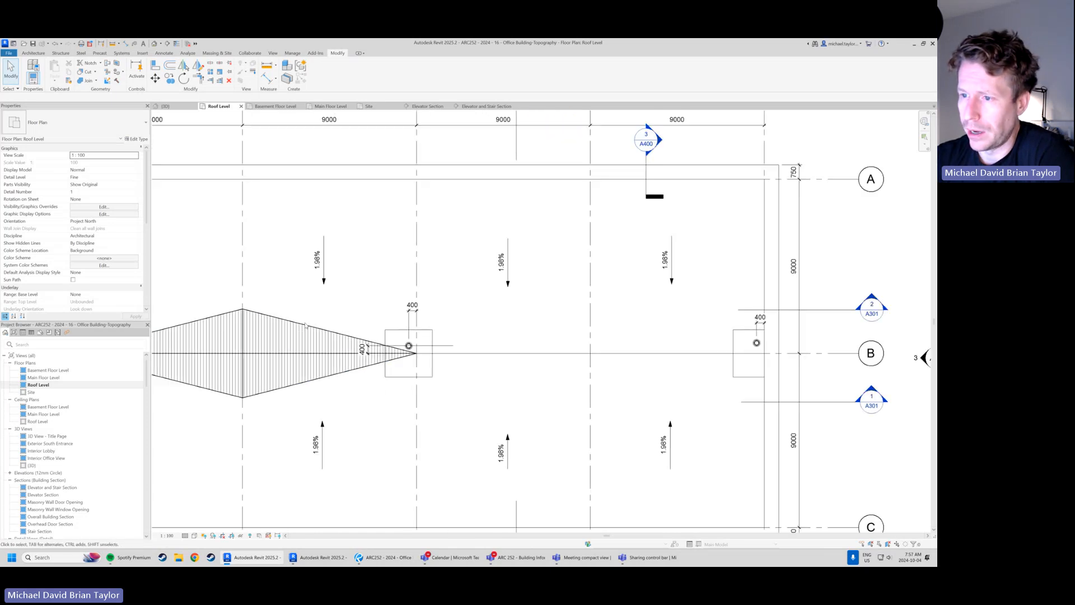
{"action": "left_click", "coordinate": [305, 328]}
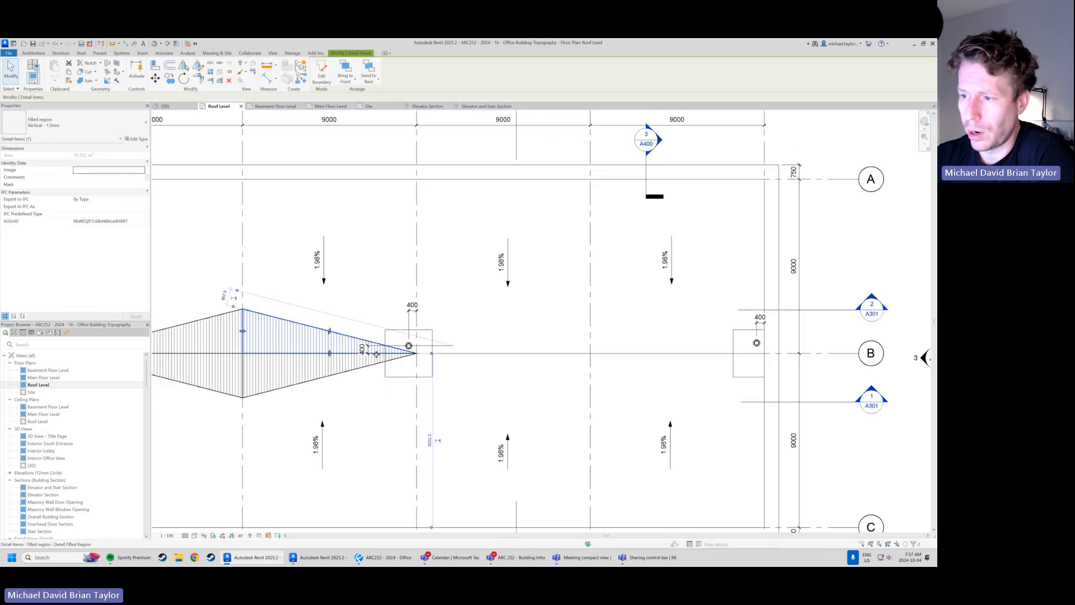
{"action": "middle_click_drag", "start_coordinate": [404, 424], "coordinate": [329, 415]}
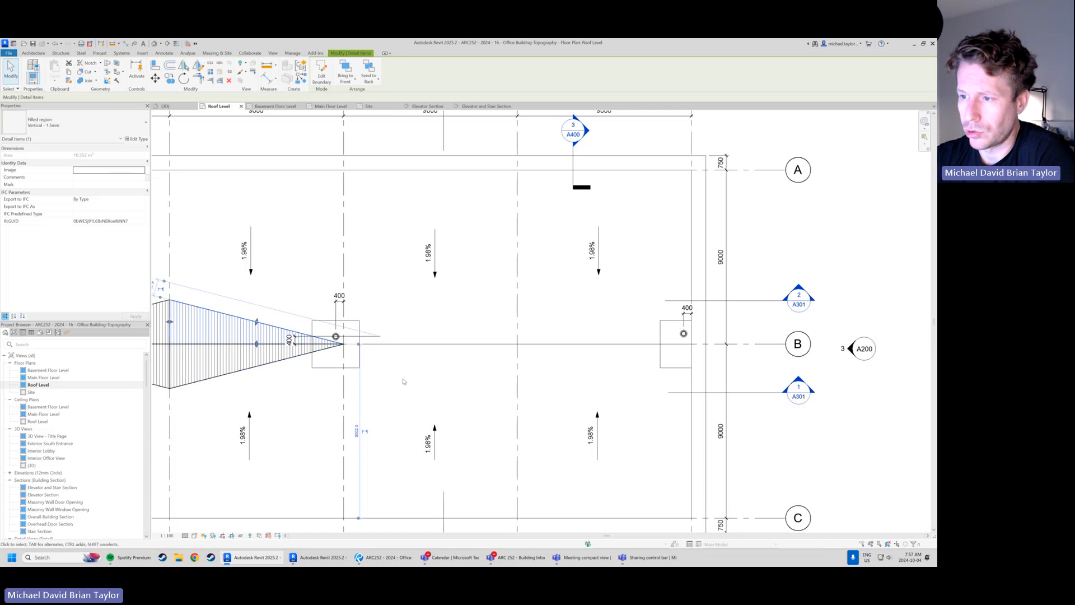
{"action": "left_click", "coordinate": [463, 391]}
{"action": "middle_click_drag", "start_coordinate": [463, 391], "coordinate": [405, 387]}
{"action": "scroll", "coordinate": [497, 381], "scroll_direction": "up", "scroll_amount": 1}
{"action": "middle_click_drag", "start_coordinate": [491, 364], "coordinate": [469, 389]}
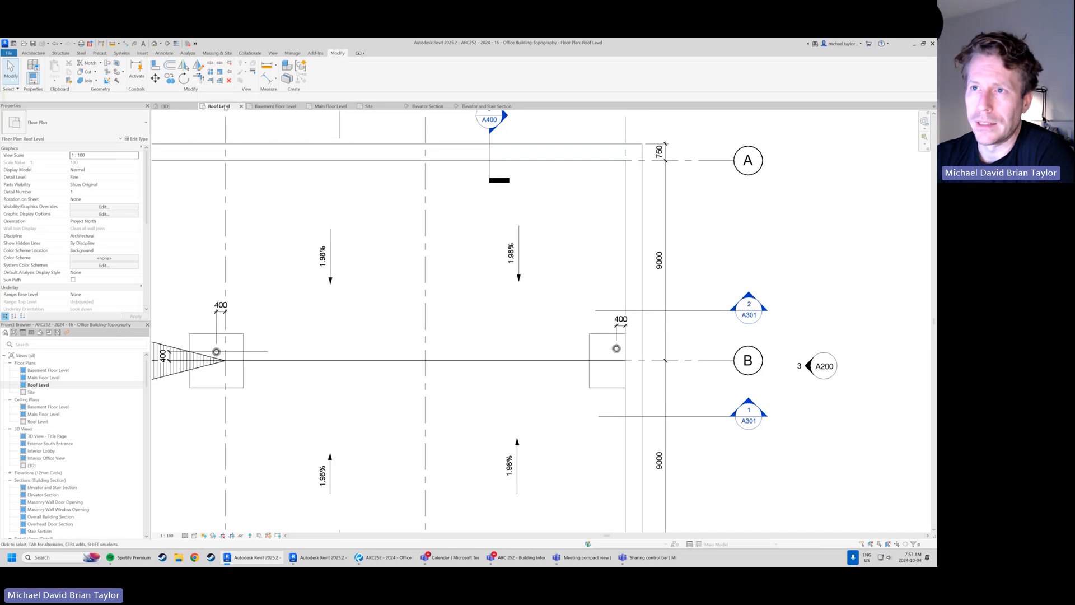
Create a triangular filled region with a Medium Lines boundary above grid B, tapering from grid 5 to a point at grid 4
{"action": "left_click", "coordinate": [166, 53]}
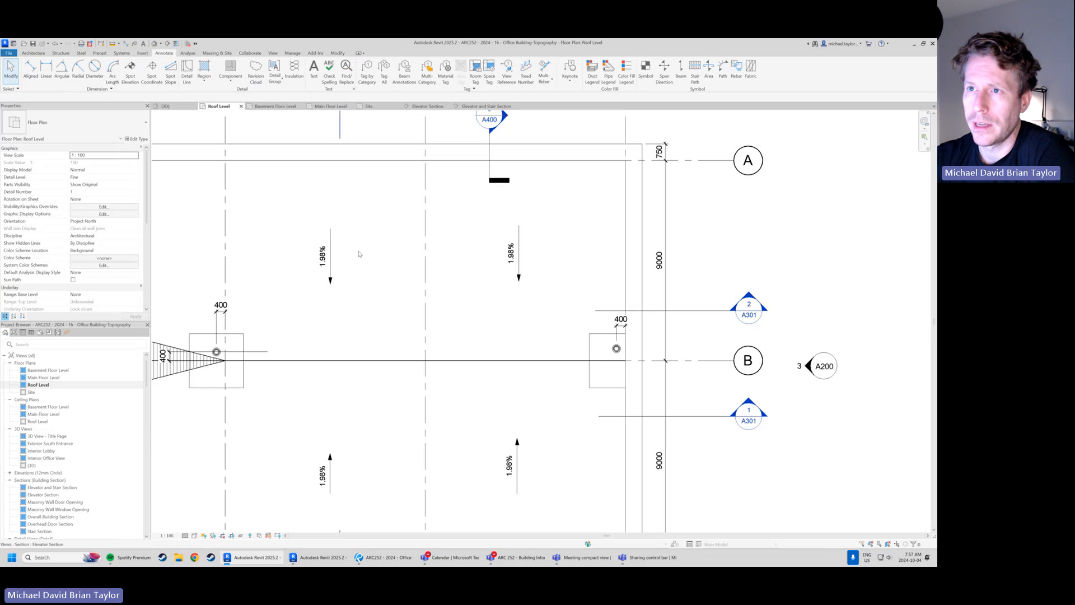
{"action": "left_click", "coordinate": [204, 78]}
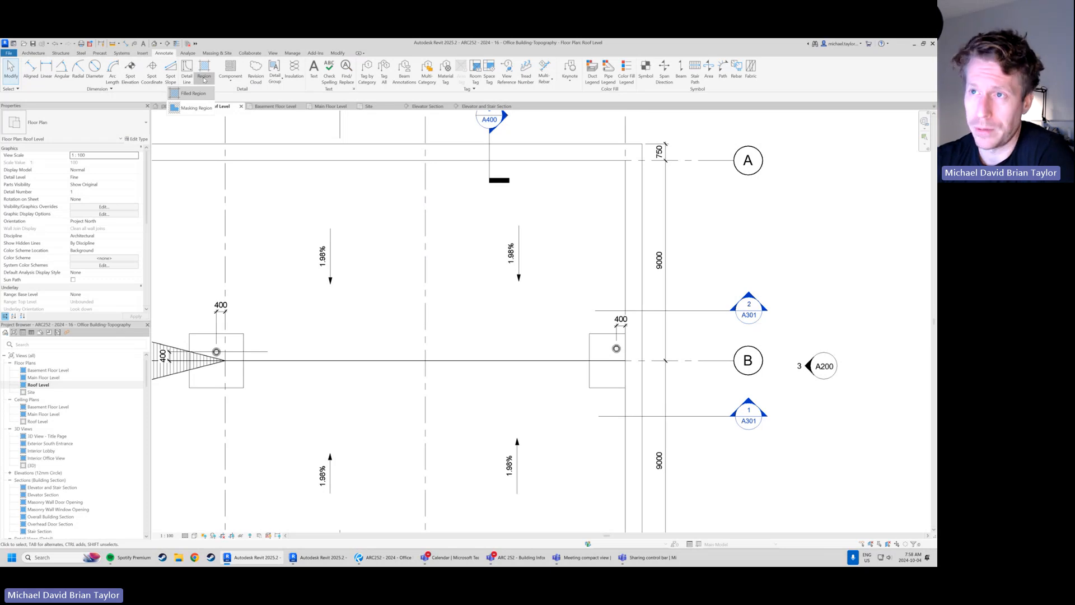
{"action": "left_click", "coordinate": [193, 93]}
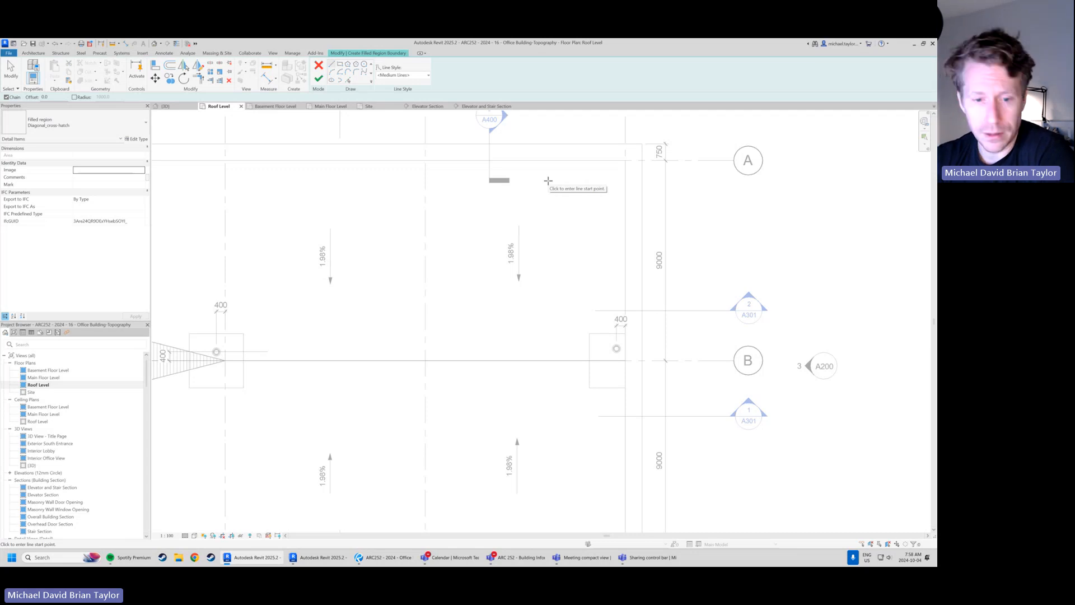
{"action": "left_click", "coordinate": [411, 75]}
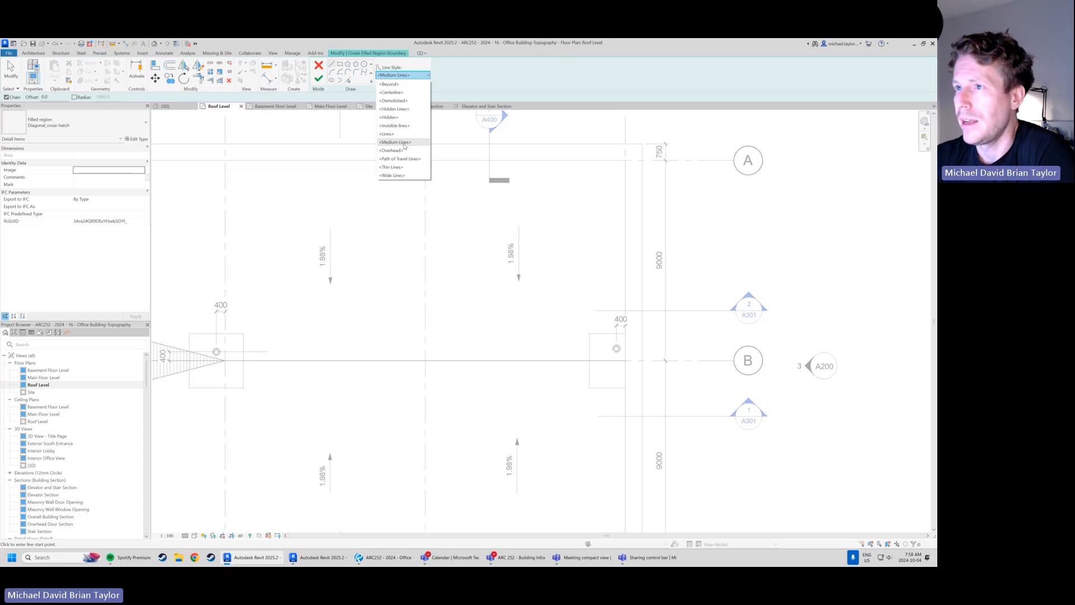
{"action": "left_click", "coordinate": [404, 142]}
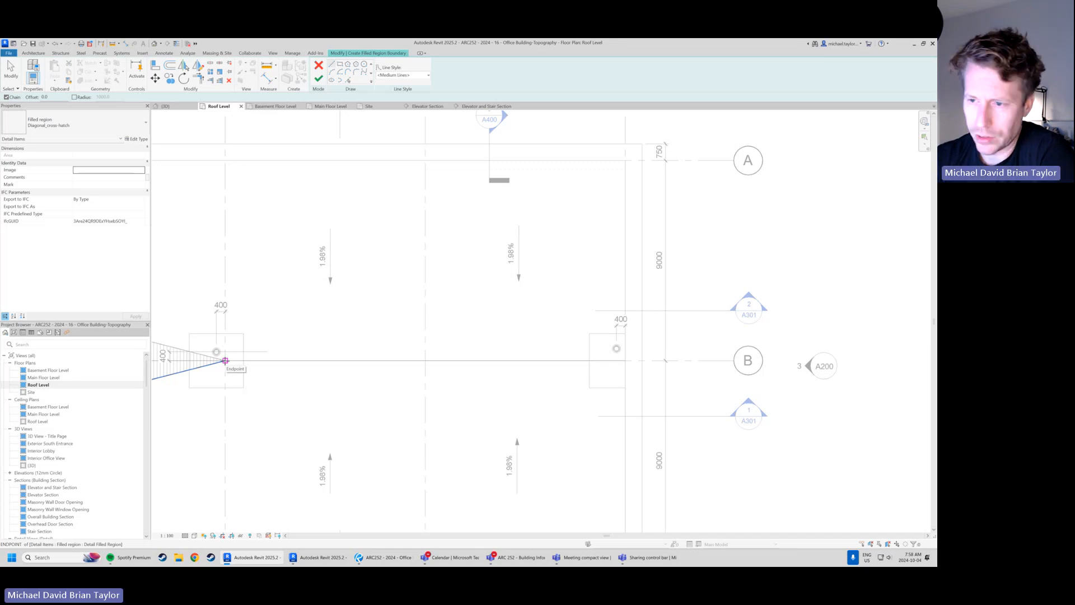
{"action": "left_click", "coordinate": [225, 360]}
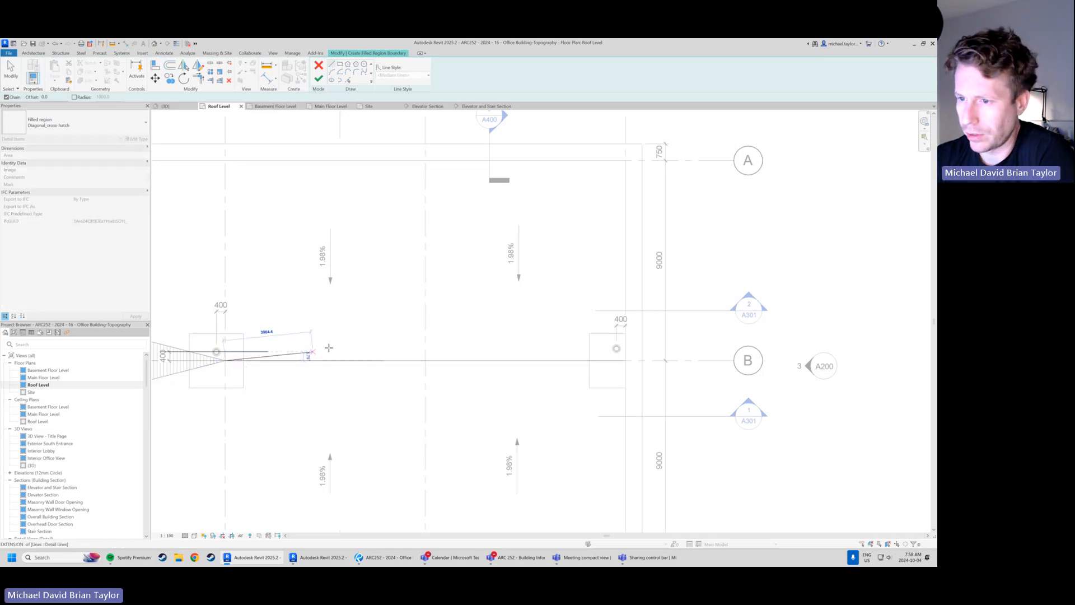
{"action": "left_click", "coordinate": [425, 319]}
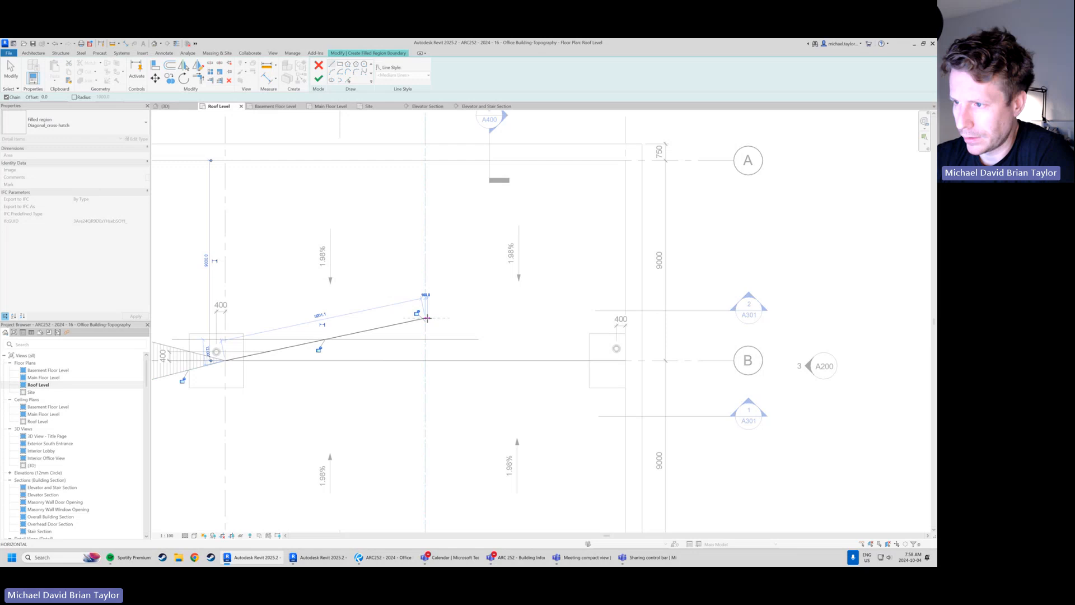
{"action": "left_click", "coordinate": [425, 360]}
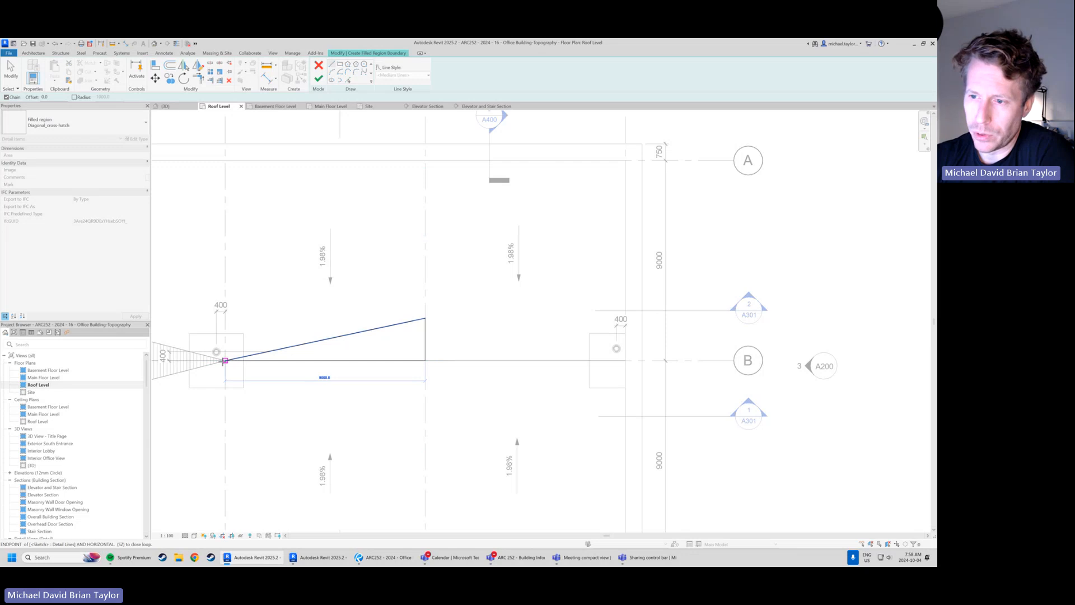
{"action": "left_click", "coordinate": [225, 360]}
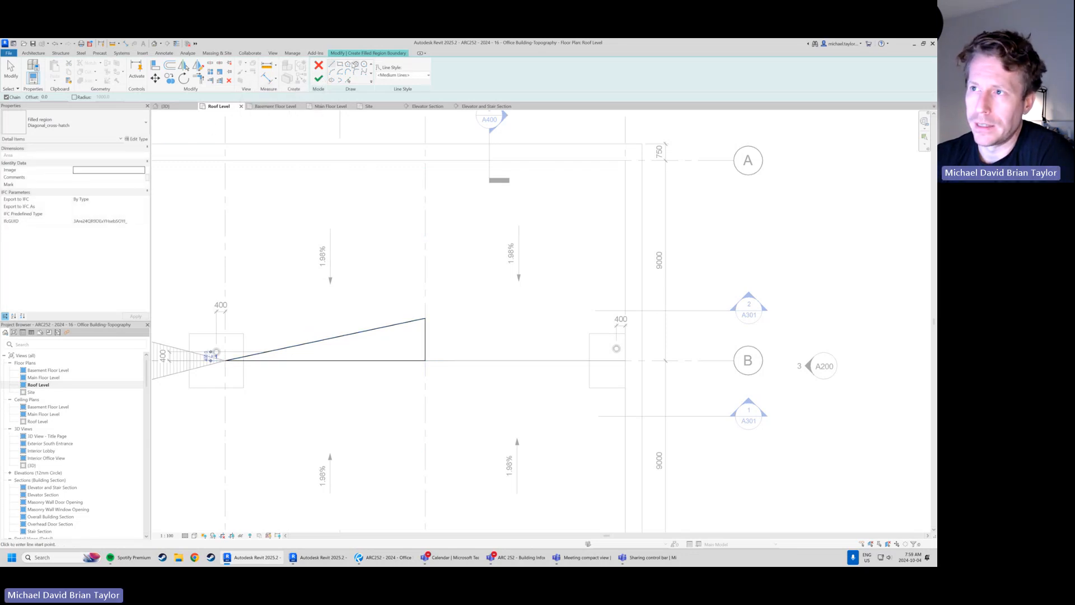
{"action": "left_click", "coordinate": [321, 78]}
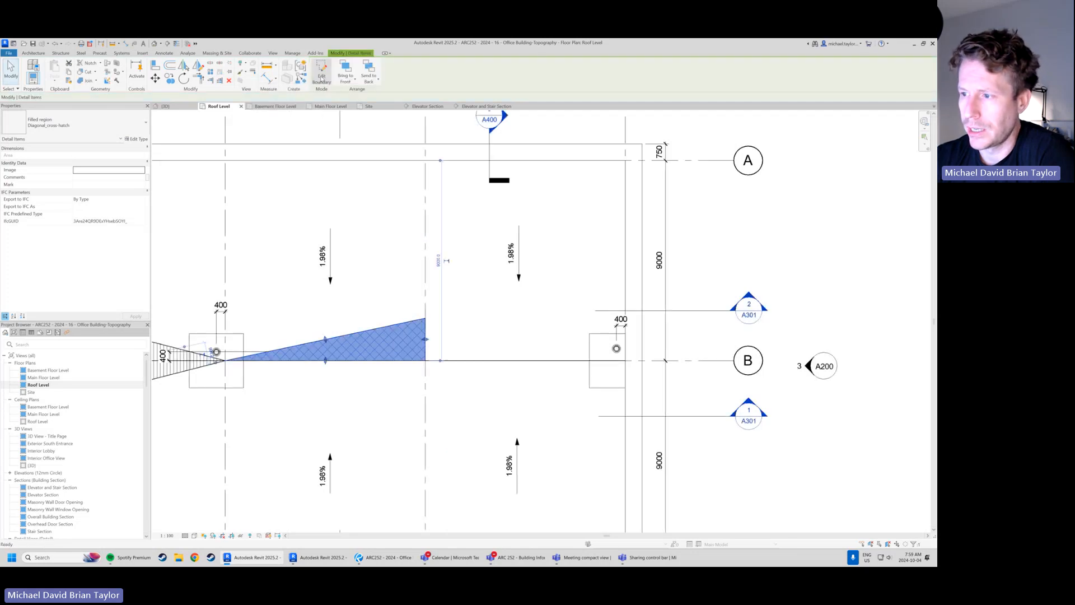
{"action": "left_click", "coordinate": [498, 312]}
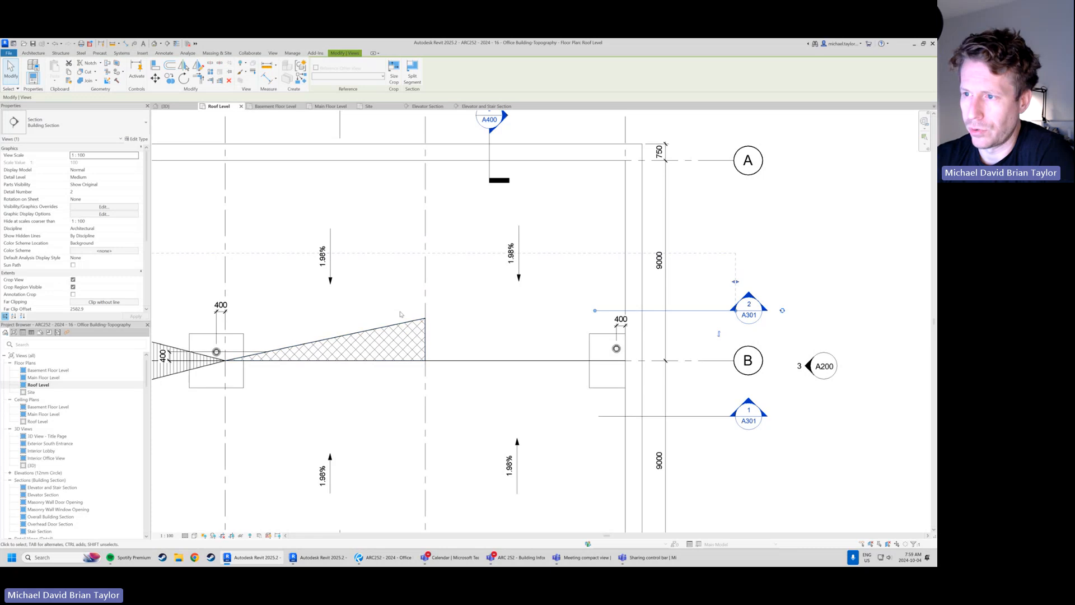
{"action": "key", "text": "Escape"}
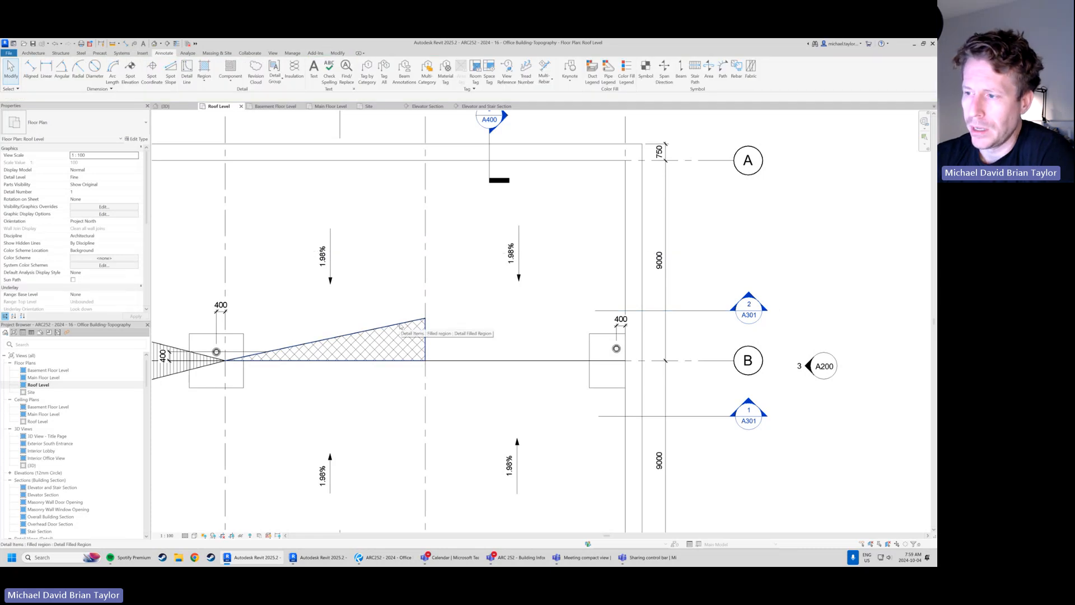
Inspect the new cross-hatched filled region and compare its pattern with the vertical-hatched regions on the other side of grid 4
{"action": "left_click", "coordinate": [395, 329]}
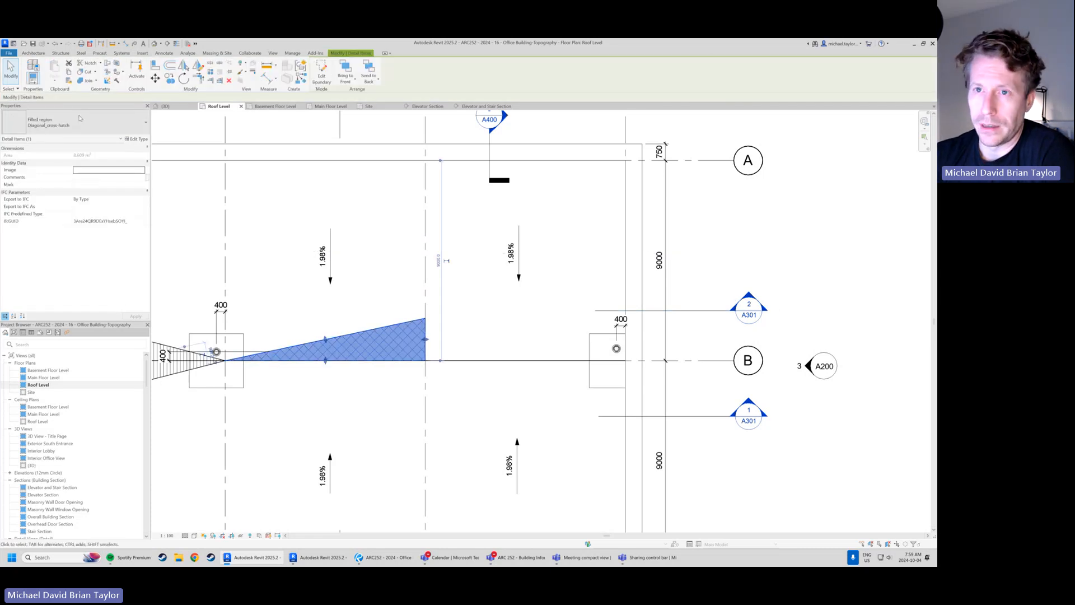
{"action": "key", "text": "Escape"}
{"action": "left_click", "coordinate": [387, 331]}
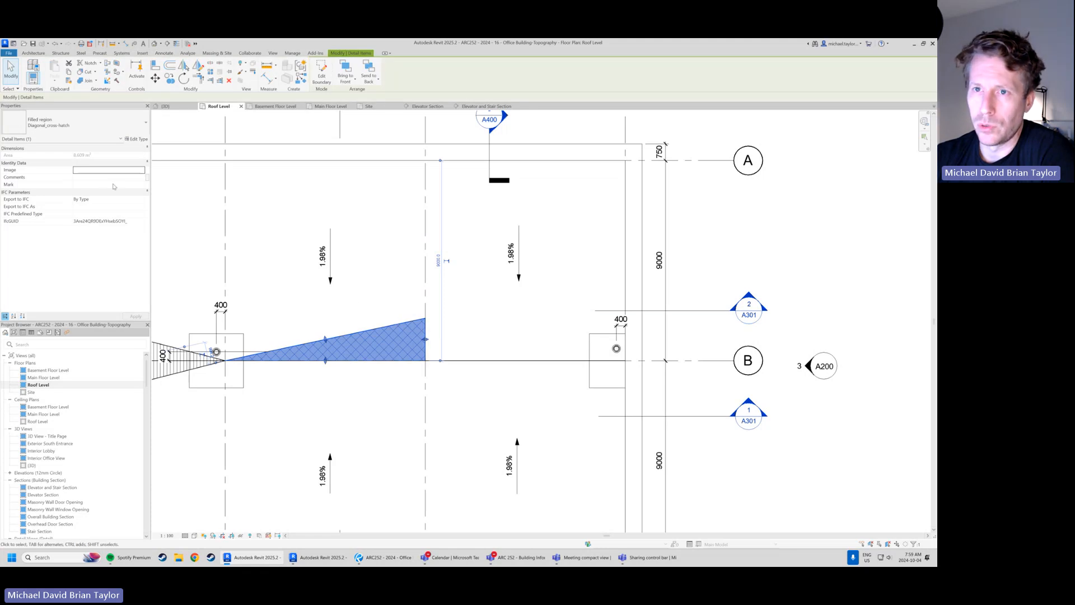
{"action": "key", "text": "Escape"}
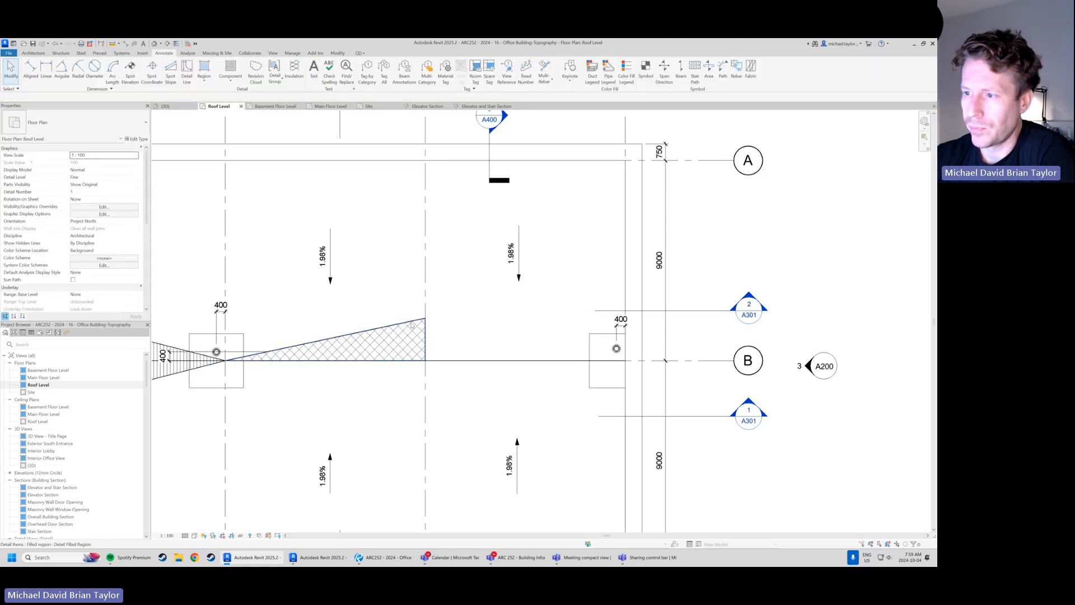
{"action": "left_click", "coordinate": [412, 326]}
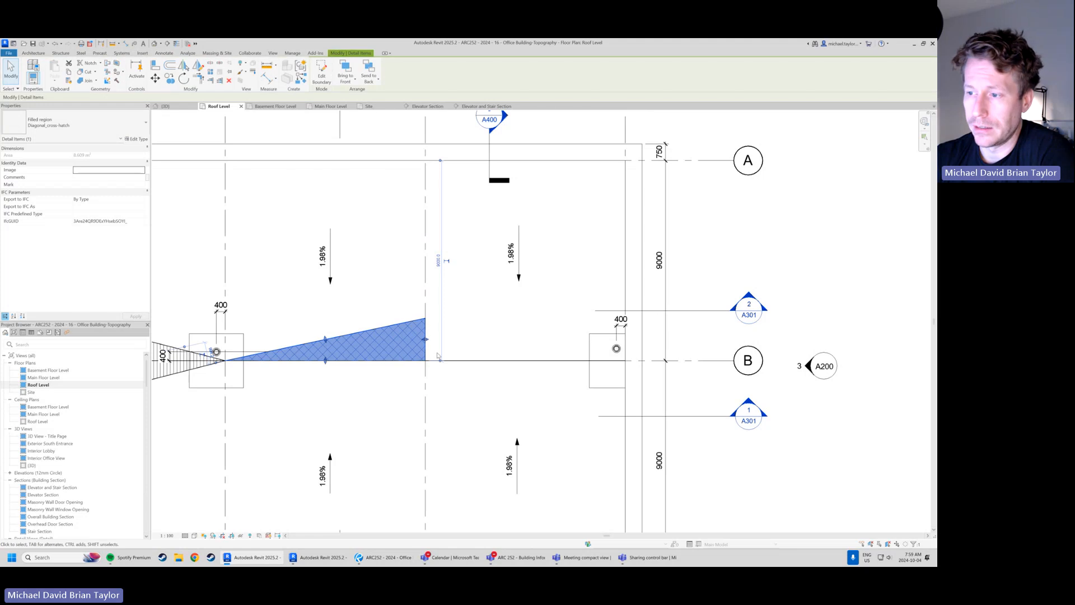
{"action": "middle_click_drag", "start_coordinate": [303, 369], "coordinate": [542, 367]}
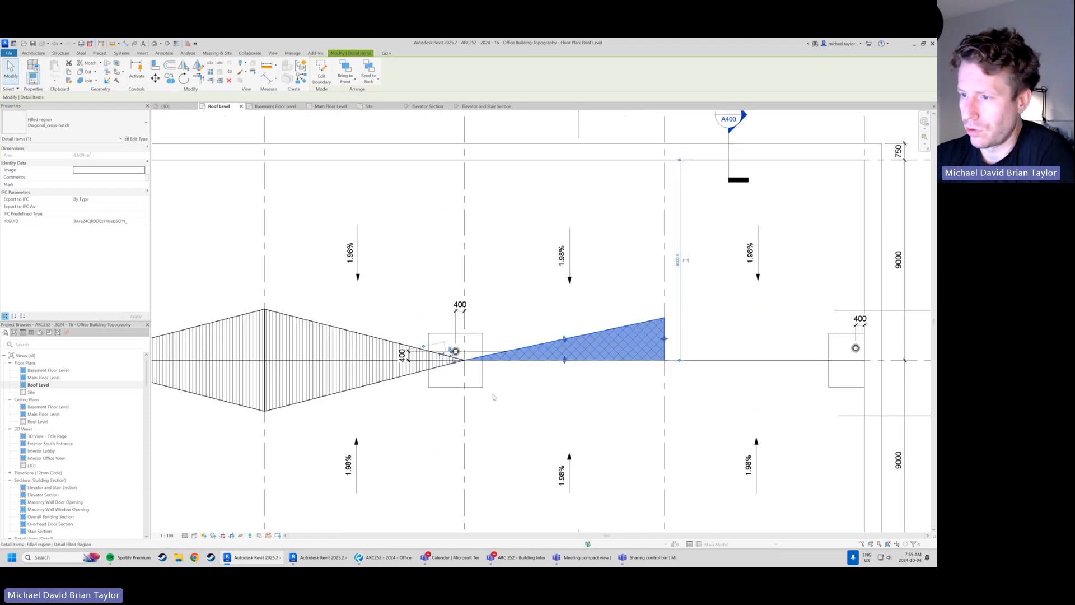
{"action": "left_click", "coordinate": [546, 401]}
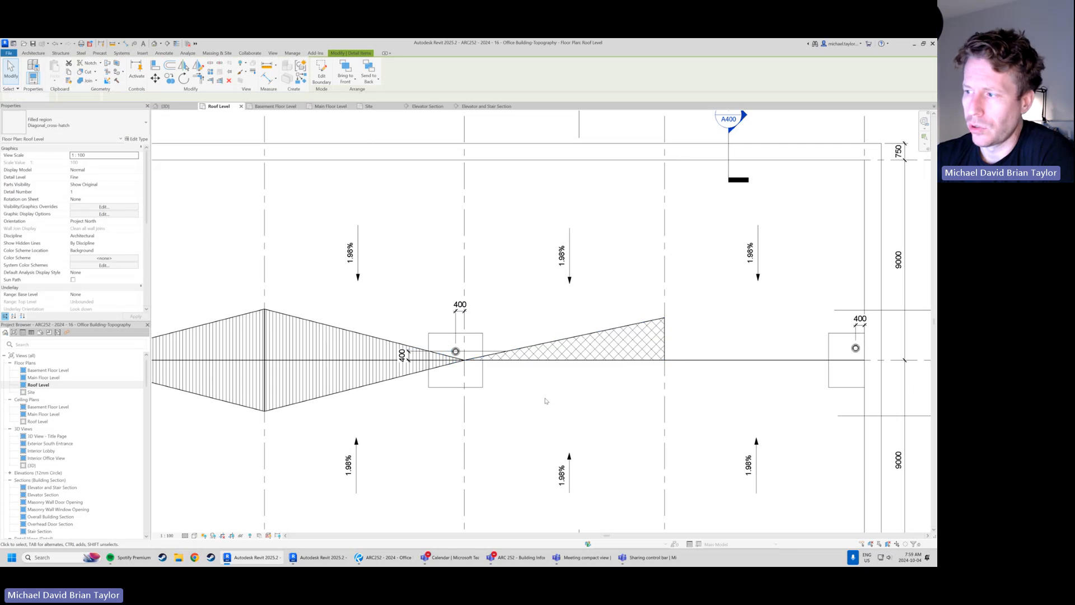
{"action": "middle_click_drag", "start_coordinate": [627, 391], "coordinate": [451, 384]}
{"action": "scroll", "coordinate": [481, 382], "scroll_direction": "up", "scroll_amount": 1}
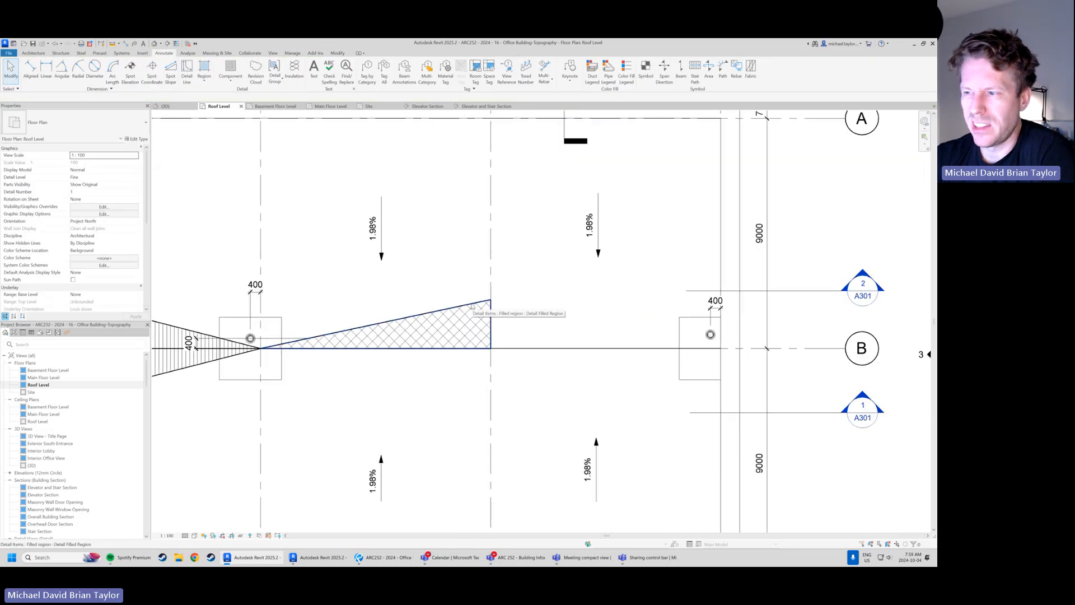
Change the type of the filled region between grids 4 and 5 to Vertical
{"action": "left_click", "coordinate": [472, 307]}
{"action": "middle_click_drag", "start_coordinate": [439, 295], "coordinate": [423, 300]}
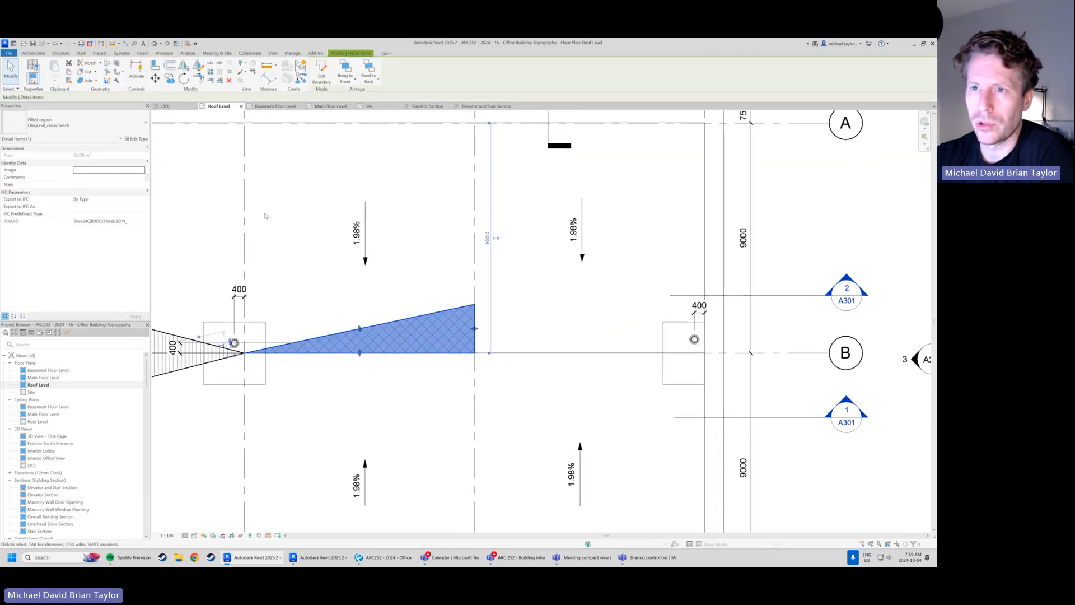
{"action": "left_click", "coordinate": [121, 123]}
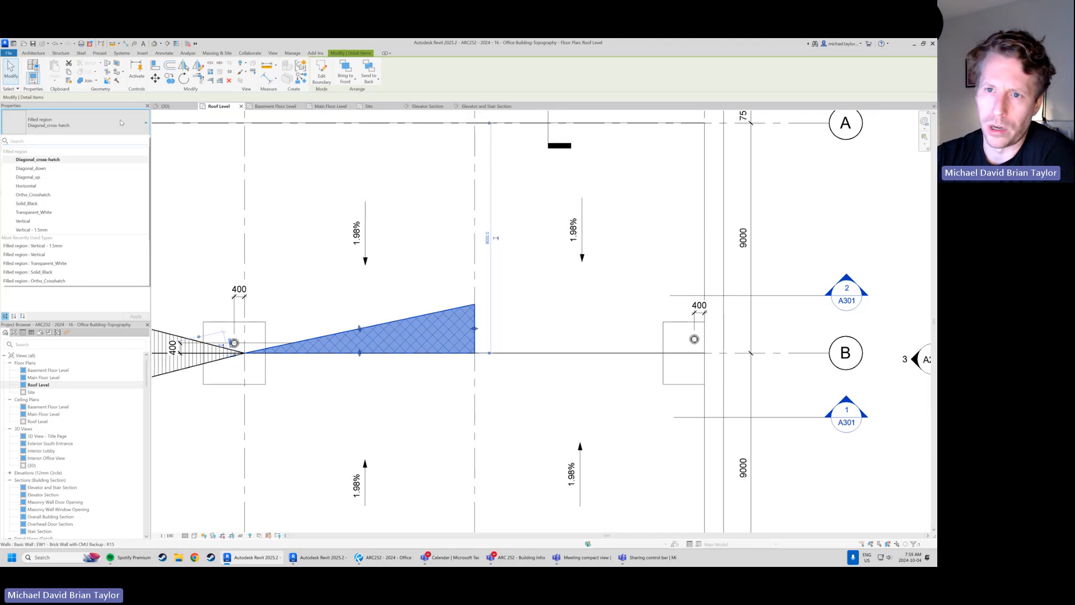
{"action": "left_click", "coordinate": [39, 221]}
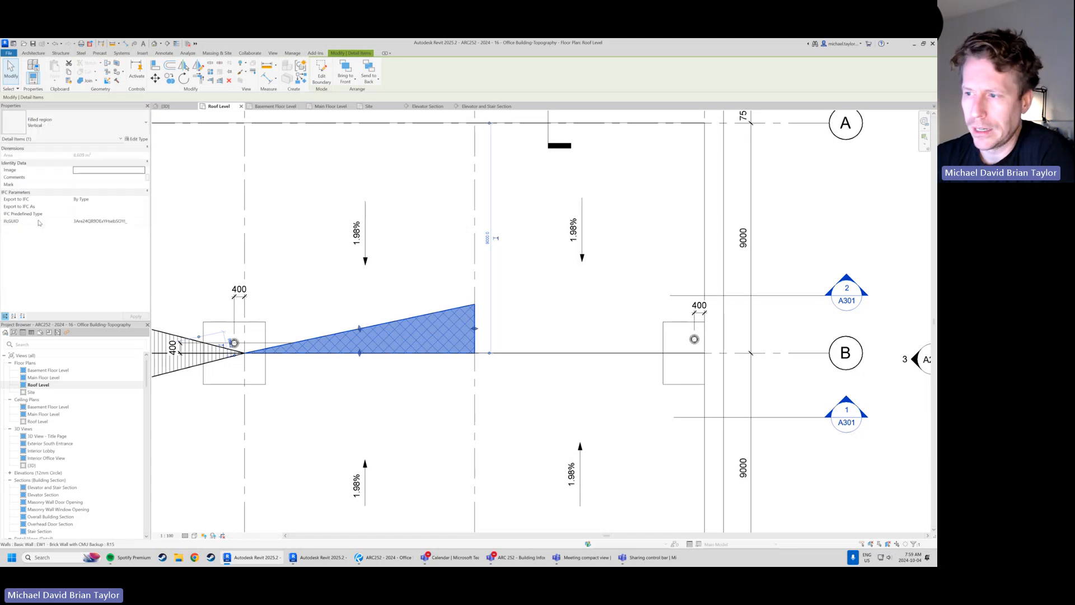
{"action": "left_click", "coordinate": [340, 301]}
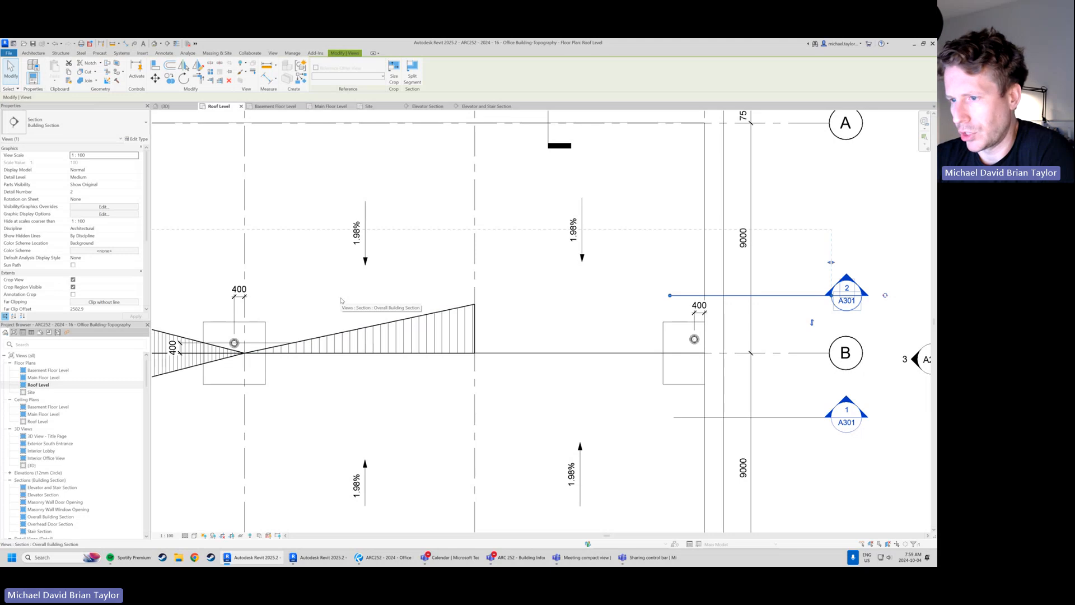
{"action": "left_click", "coordinate": [424, 394]}
{"action": "middle_click_drag", "start_coordinate": [216, 347], "coordinate": [349, 349]}
{"action": "middle_click_drag", "start_coordinate": [571, 389], "coordinate": [391, 403]}
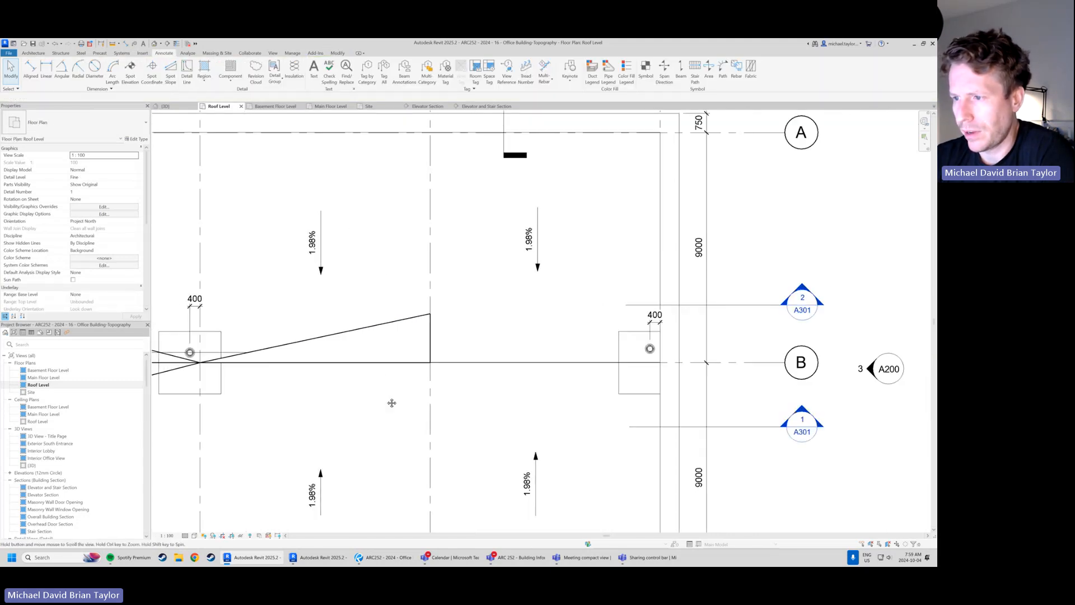
Mirror the Vertical filled region between grids 4 and 5 about grid B and select both halves
{"action": "left_click", "coordinate": [389, 324]}
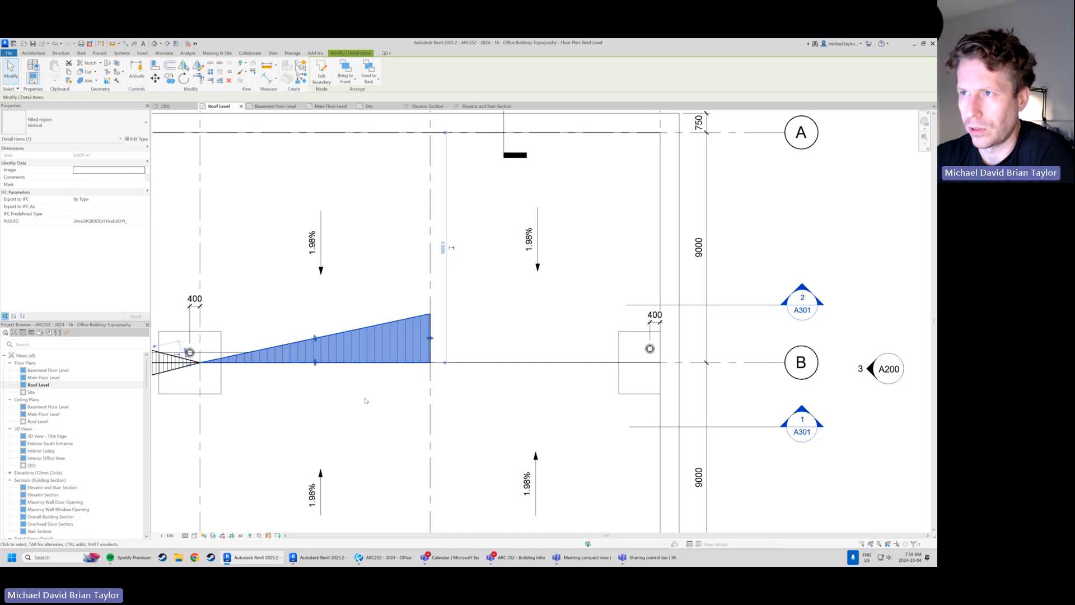
{"action": "left_click", "coordinate": [372, 400]}
{"action": "left_click", "coordinate": [407, 323]}
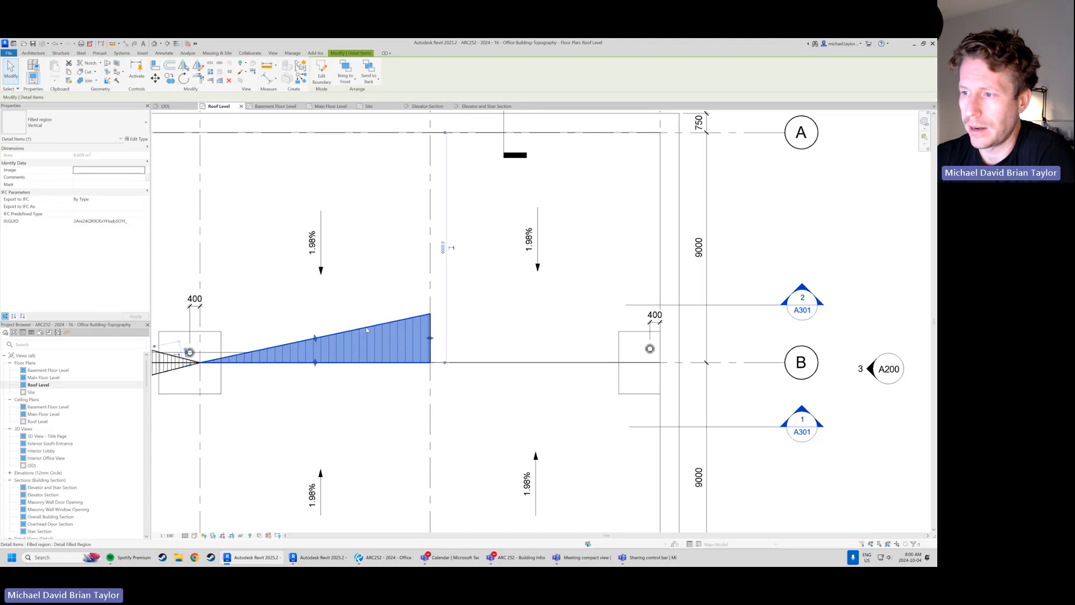
{"action": "left_click", "coordinate": [184, 66]}
{"action": "left_click", "coordinate": [424, 362]}
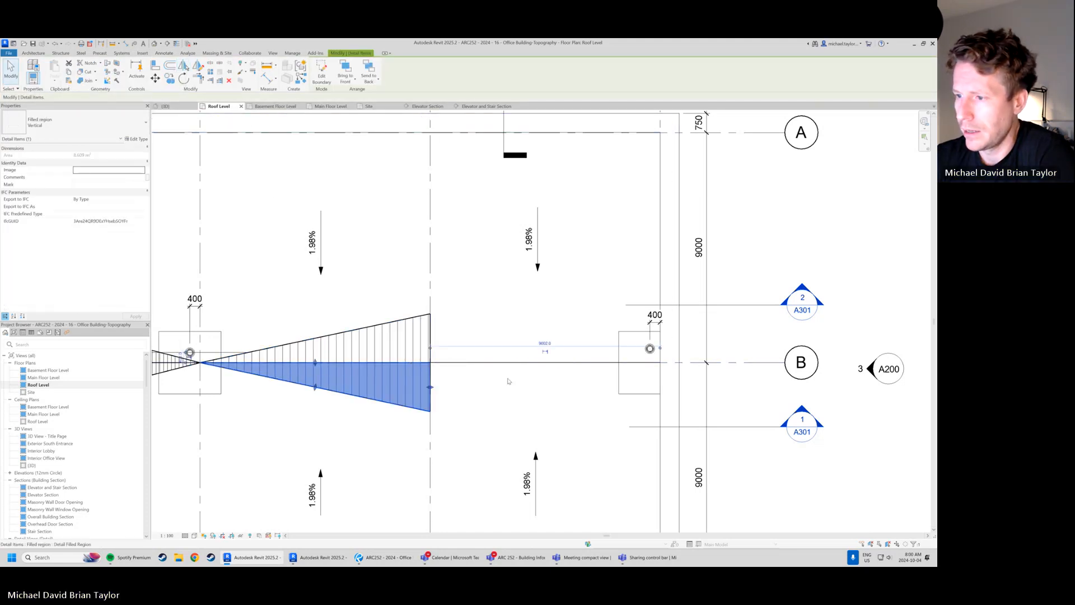
{"action": "left_click", "coordinate": [406, 322], "text": "ctrl"}
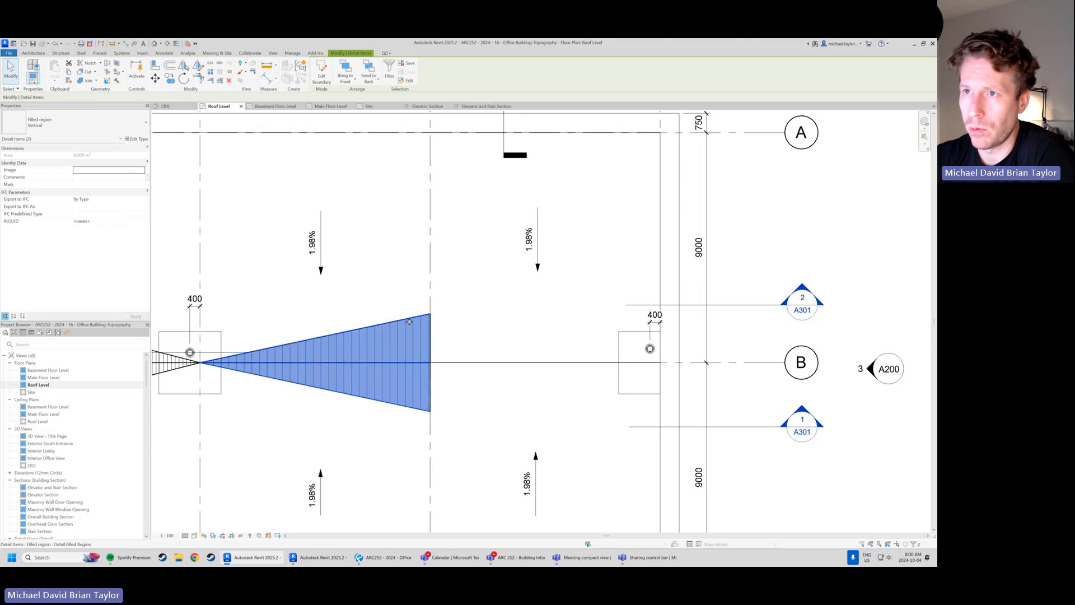
Mirror the two selected Vertical filled regions about grid 5 to fill the taper between grids 5 and 6
{"action": "left_click", "coordinate": [185, 67]}
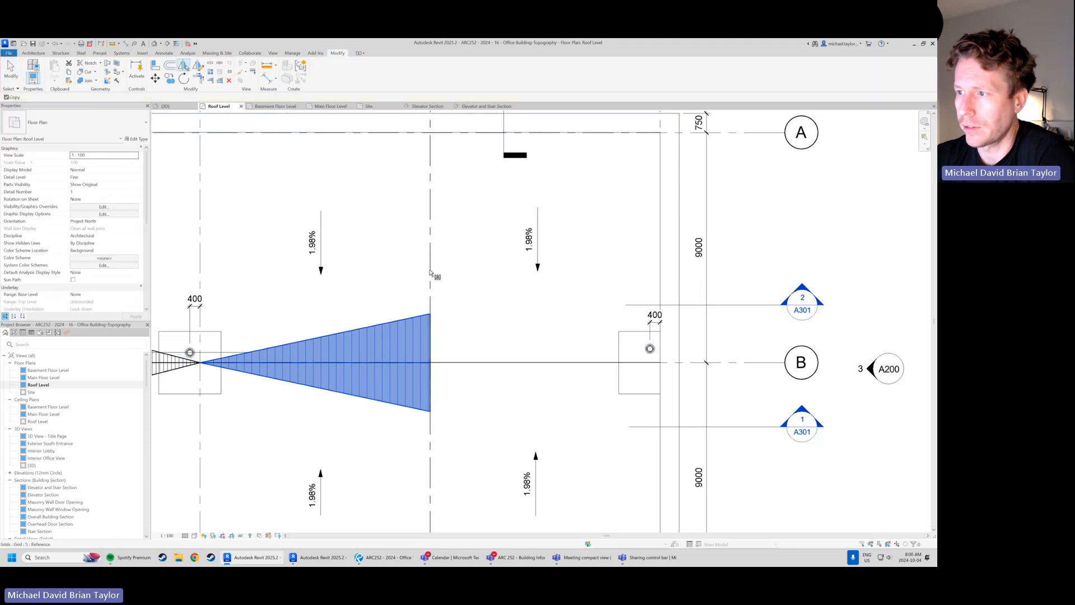
{"action": "left_click", "coordinate": [430, 336]}
{"action": "key", "text": "Escape"}
{"action": "scroll", "coordinate": [451, 321], "scroll_direction": "down", "scroll_amount": 3}
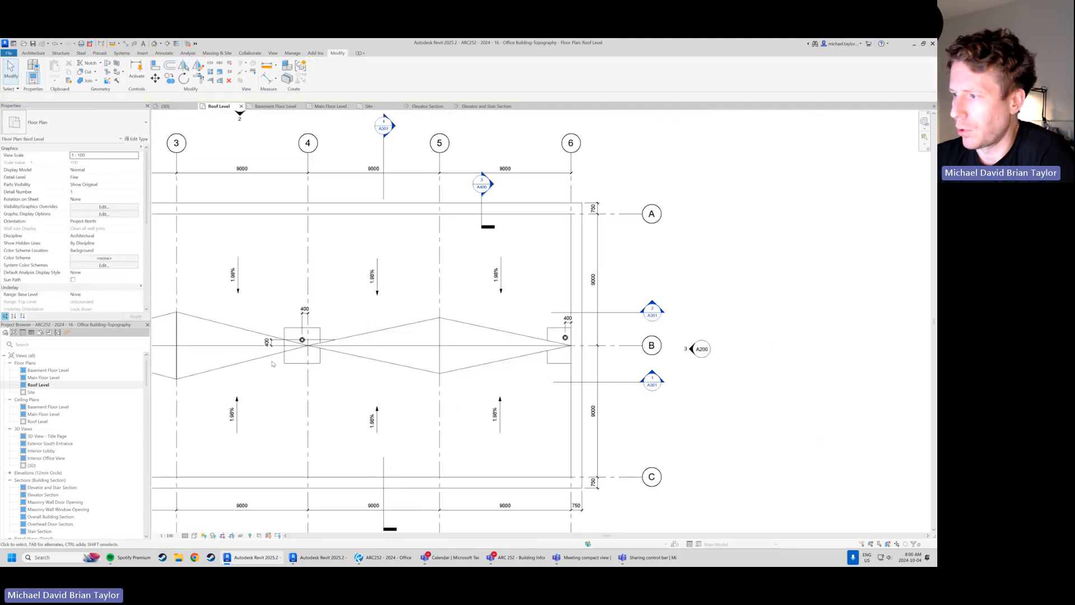
{"action": "middle_click_drag", "start_coordinate": [276, 391], "coordinate": [312, 400]}
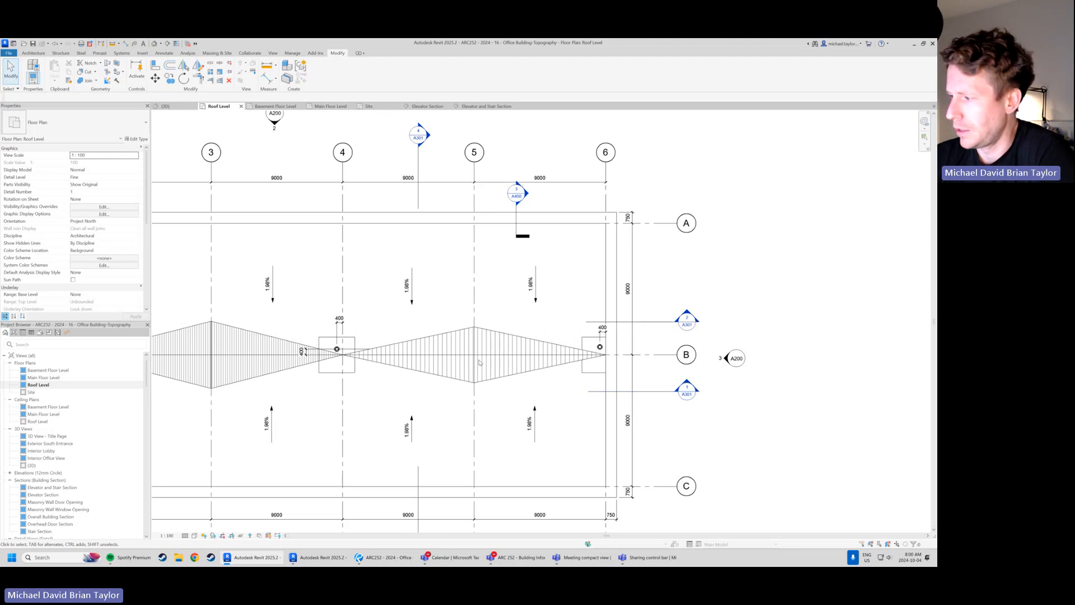
{"action": "scroll", "coordinate": [514, 335], "scroll_direction": "up", "scroll_amount": 1}
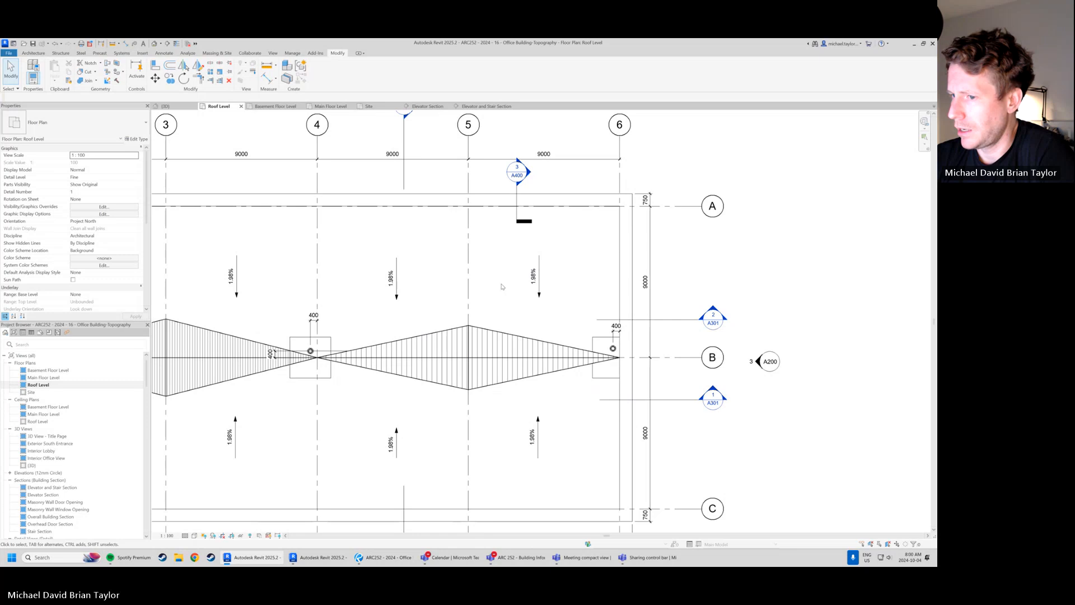
{"action": "scroll", "coordinate": [512, 313], "scroll_direction": "down", "scroll_amount": 1}
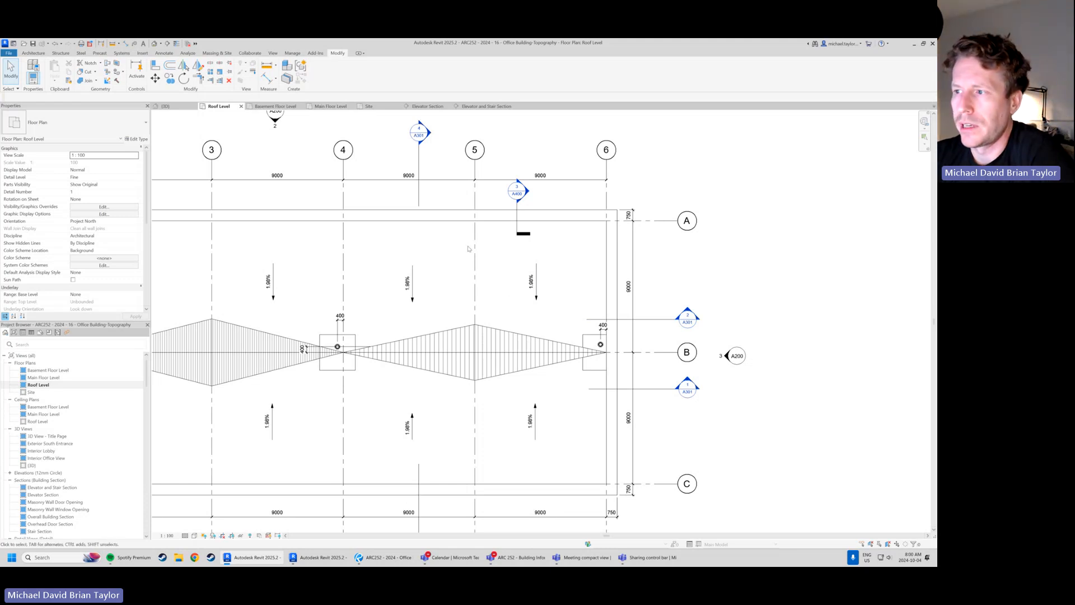
{"action": "scroll", "coordinate": [546, 252], "scroll_direction": "down", "scroll_amount": 1}
{"action": "middle_click_drag", "start_coordinate": [337, 330], "coordinate": [456, 322]}
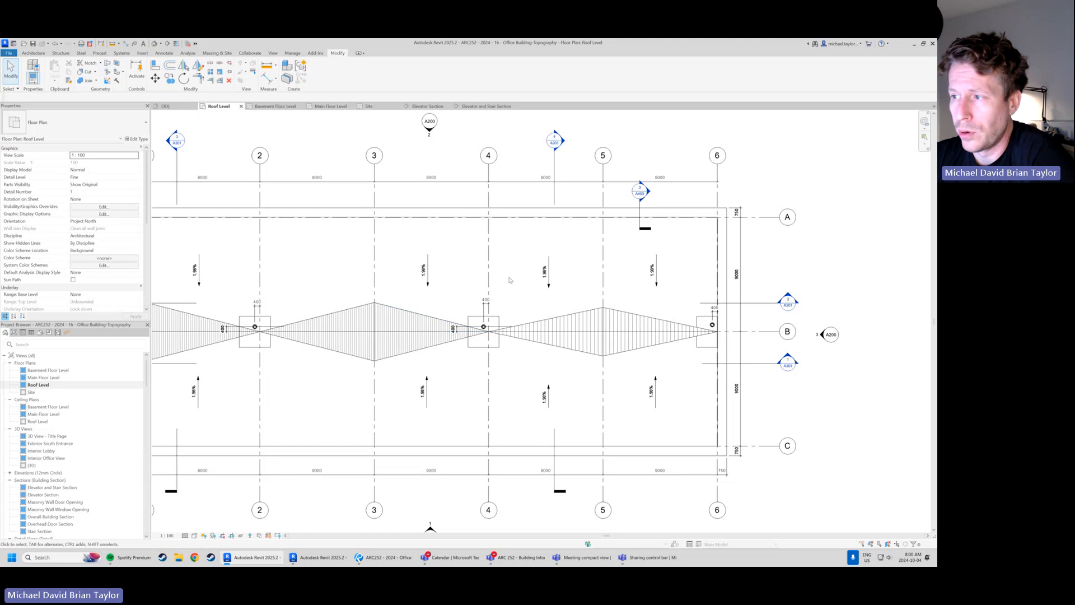
{"action": "middle_click_drag", "start_coordinate": [222, 306], "coordinate": [326, 304]}
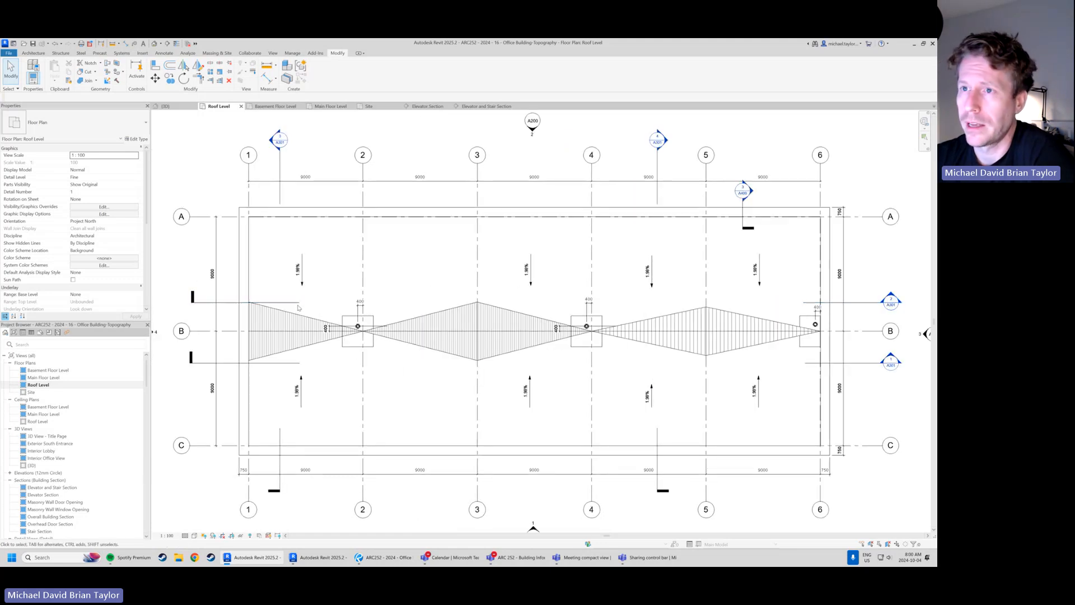
Switch to the default 3D view and frame the building's roof and exterior walls
{"action": "left_click", "coordinate": [181, 110]}
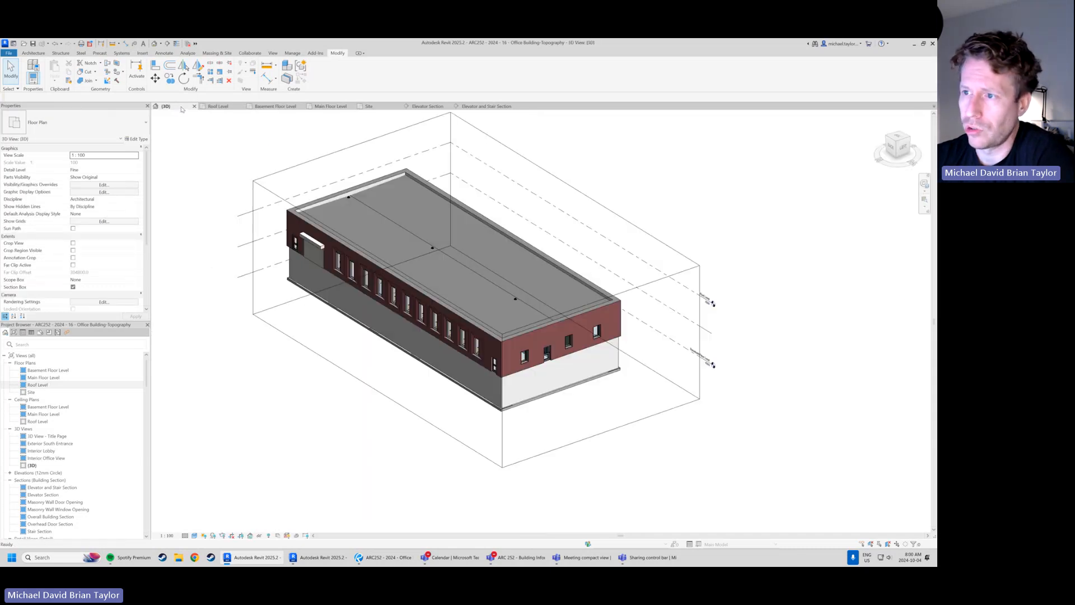
{"action": "scroll", "coordinate": [487, 289], "scroll_direction": "up", "scroll_amount": 3}
{"action": "middle_click_drag", "start_coordinate": [486, 289], "coordinate": [496, 320], "text": "shift"}
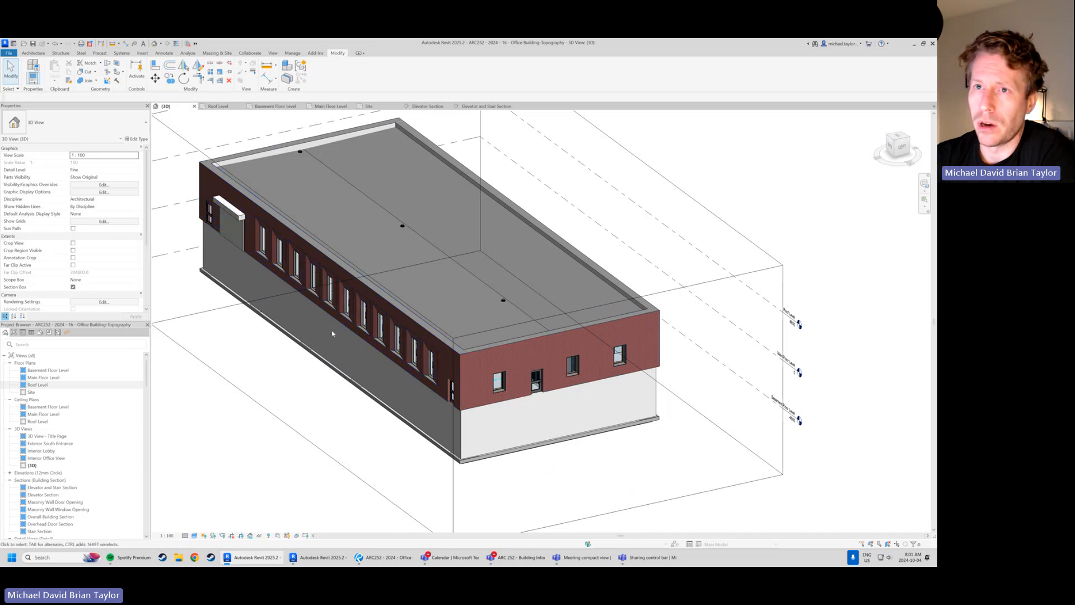
Start placing a horizontal wall sweep of the Cornice type and check which sweep types are available
{"action": "left_click", "coordinate": [35, 54]}
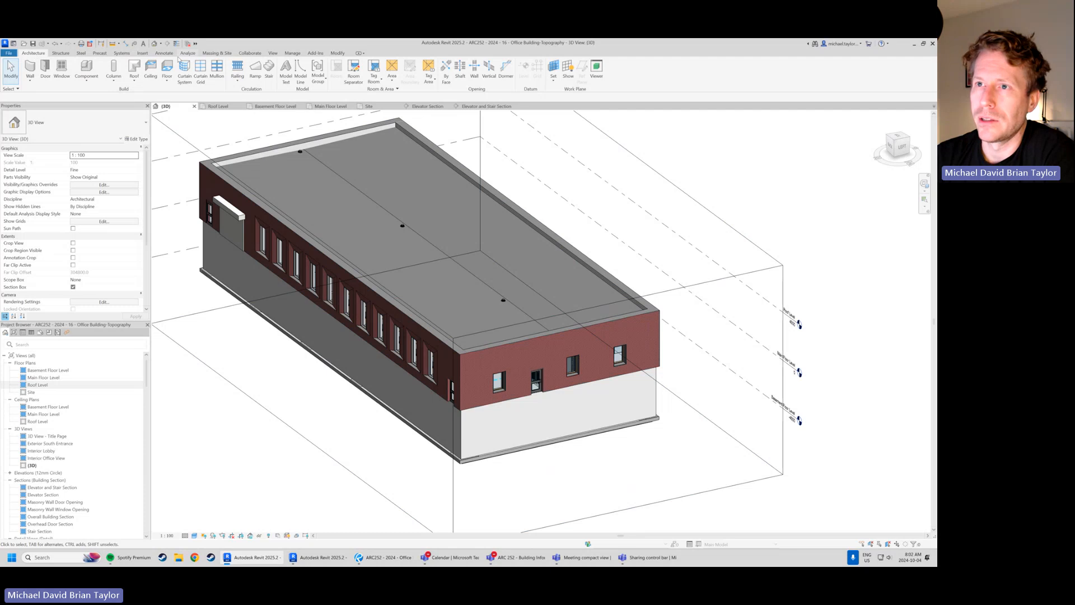
{"action": "left_click", "coordinate": [164, 53]}
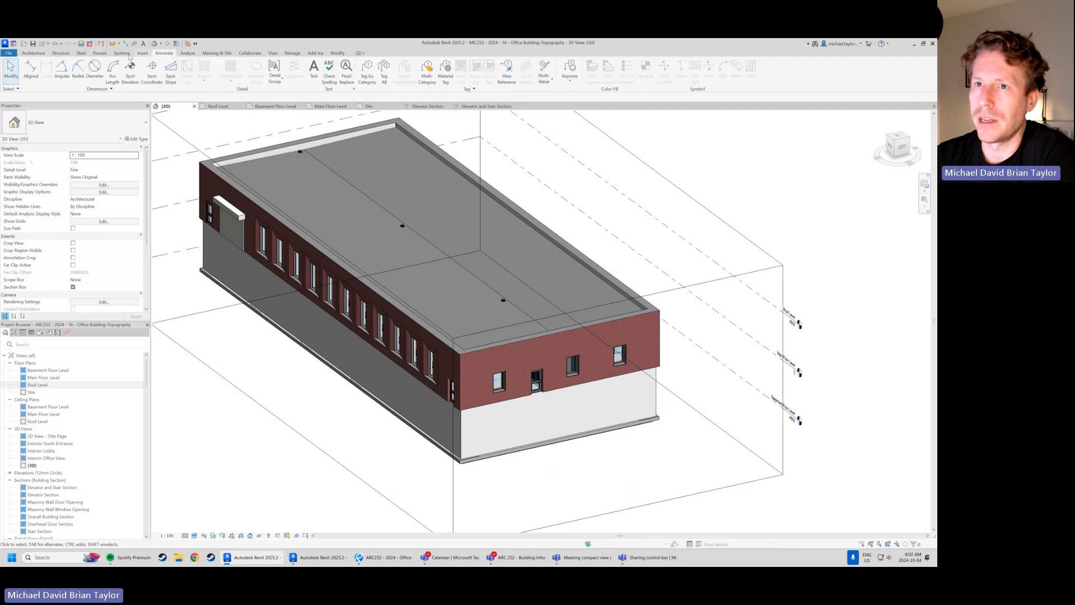
{"action": "left_click", "coordinate": [34, 53]}
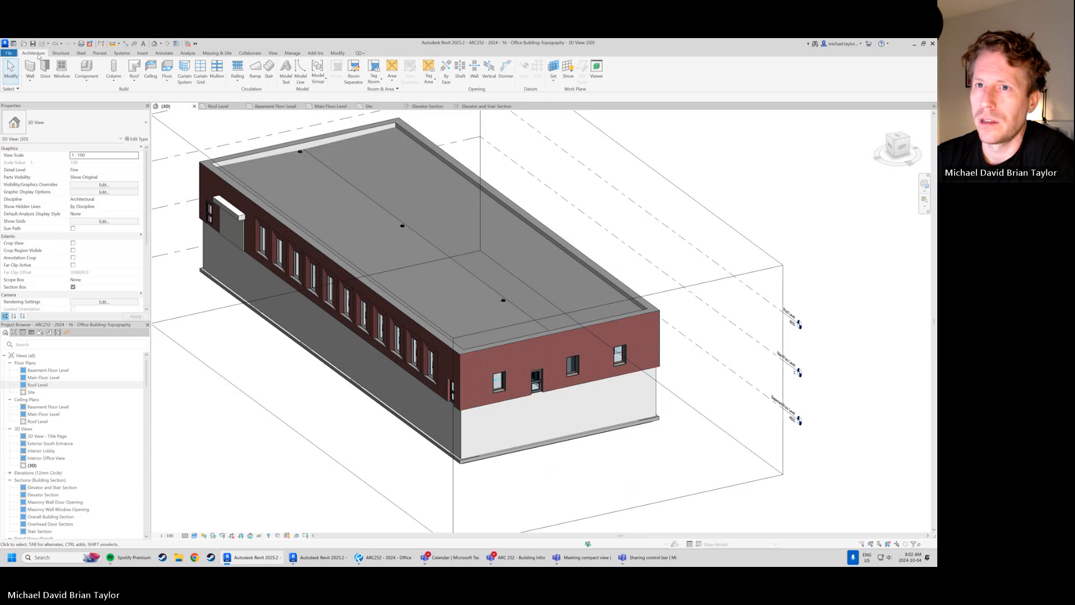
{"action": "left_click", "coordinate": [86, 81]}
{"action": "left_click", "coordinate": [85, 81]}
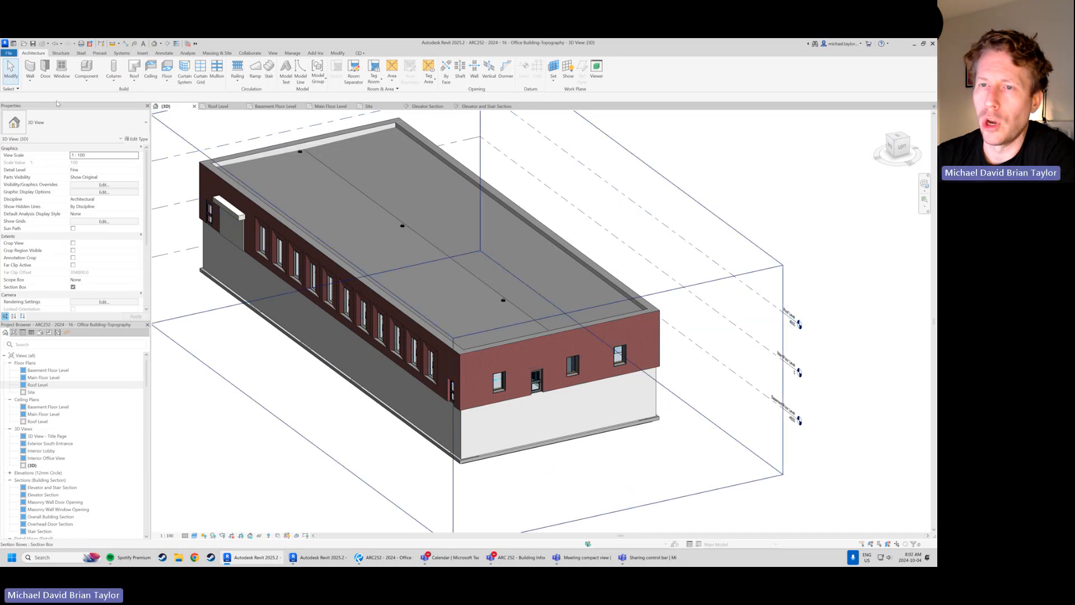
{"action": "left_click", "coordinate": [30, 83]}
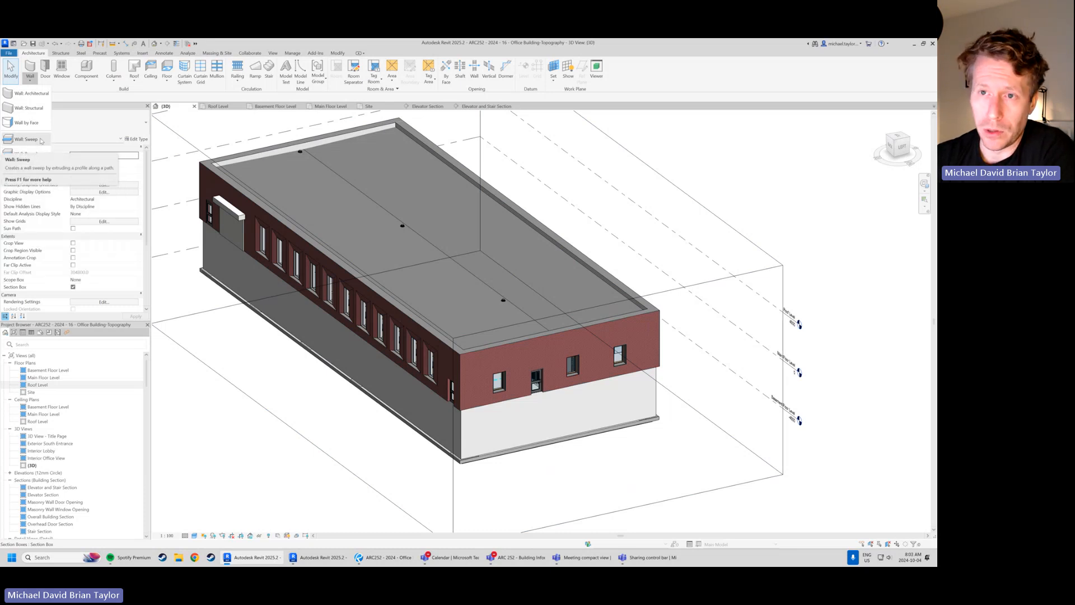
{"action": "left_click", "coordinate": [35, 139]}
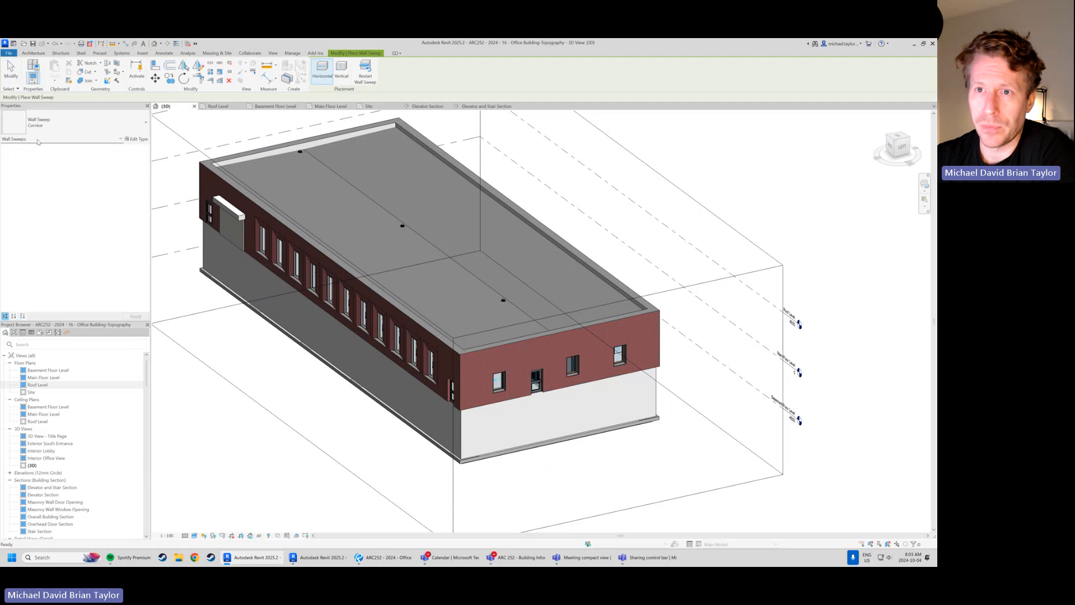
{"action": "left_click", "coordinate": [102, 123]}
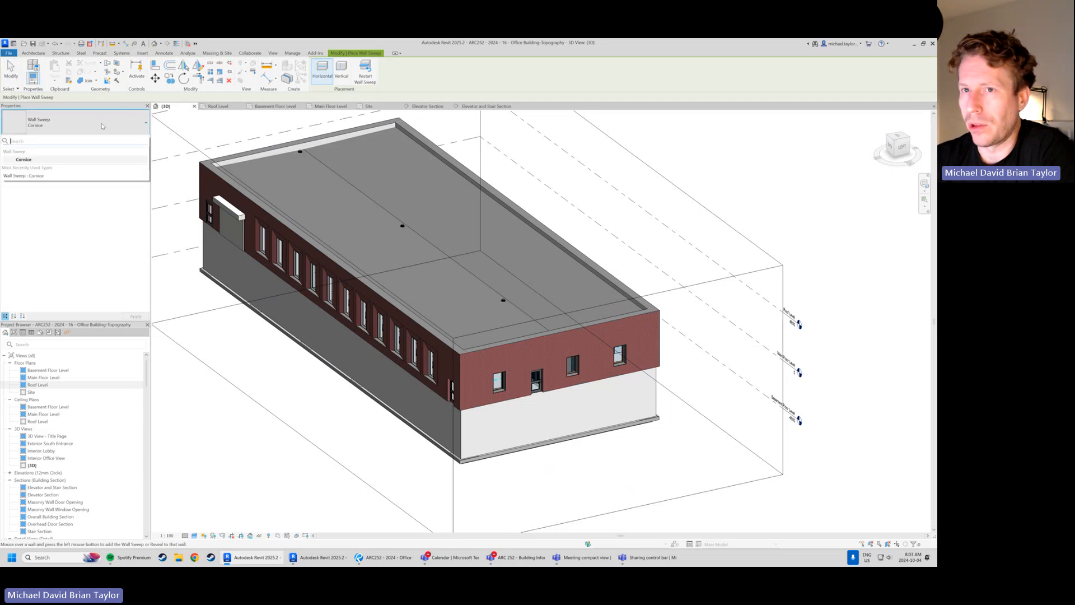
{"action": "left_click", "coordinate": [102, 126]}
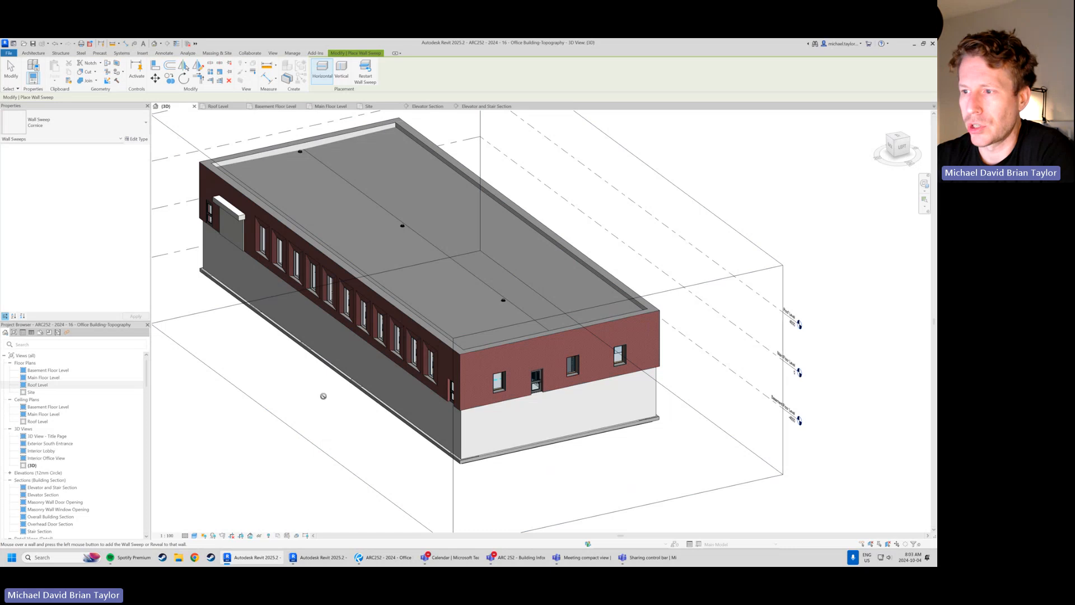
Examine the parapet tops and corners of the brick walls in the 3D view
{"action": "scroll", "coordinate": [323, 396], "scroll_direction": "down", "scroll_amount": 3}
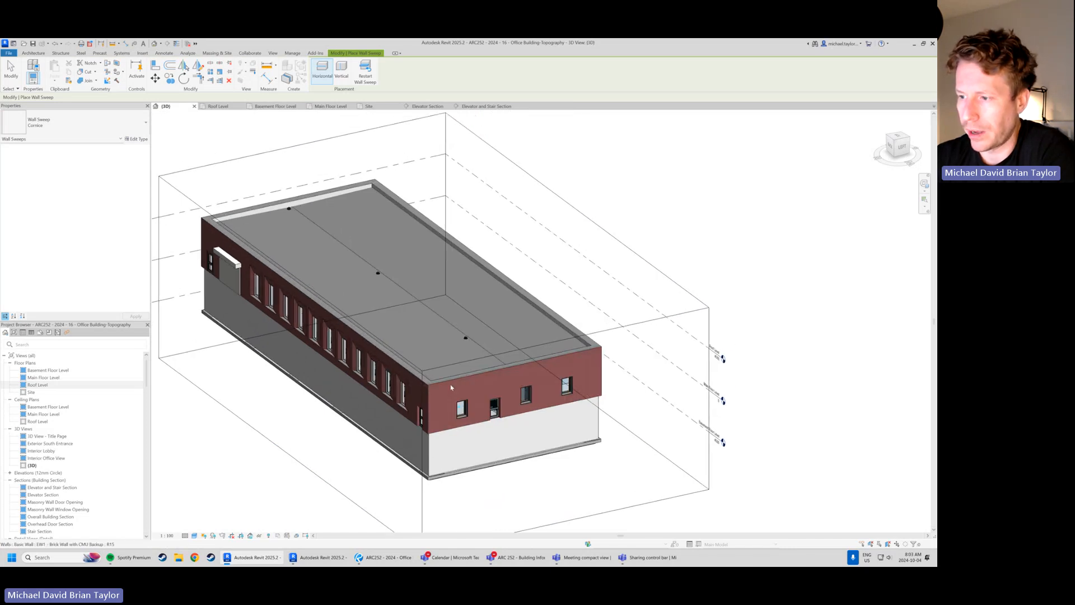
{"action": "scroll", "coordinate": [451, 387], "scroll_direction": "up", "scroll_amount": 4}
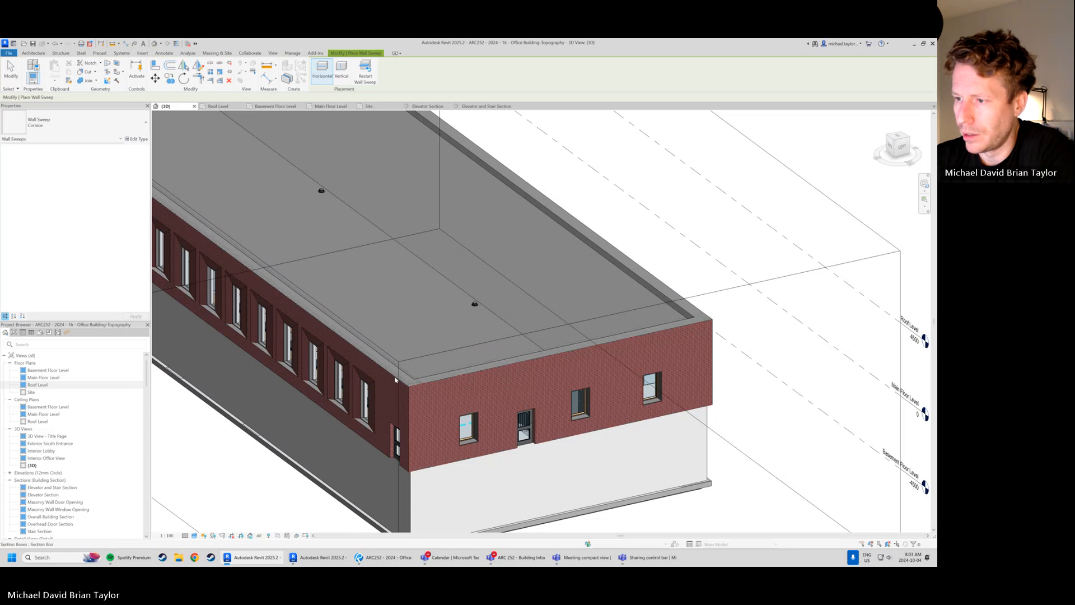
{"action": "scroll", "coordinate": [424, 382], "scroll_direction": "up", "scroll_amount": 4}
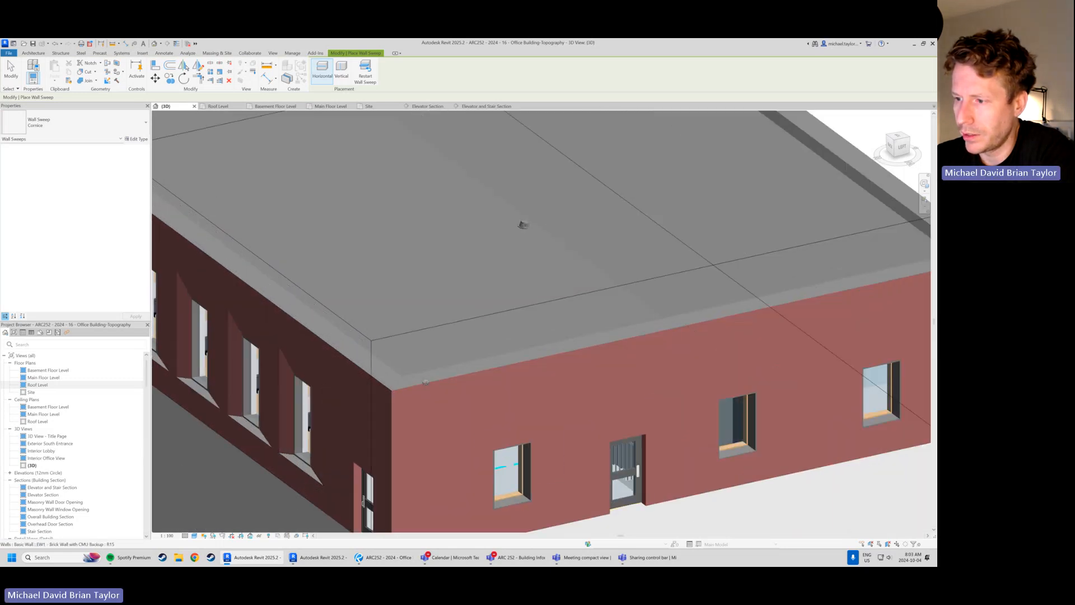
{"action": "scroll", "coordinate": [426, 382], "scroll_direction": "up", "scroll_amount": 3}
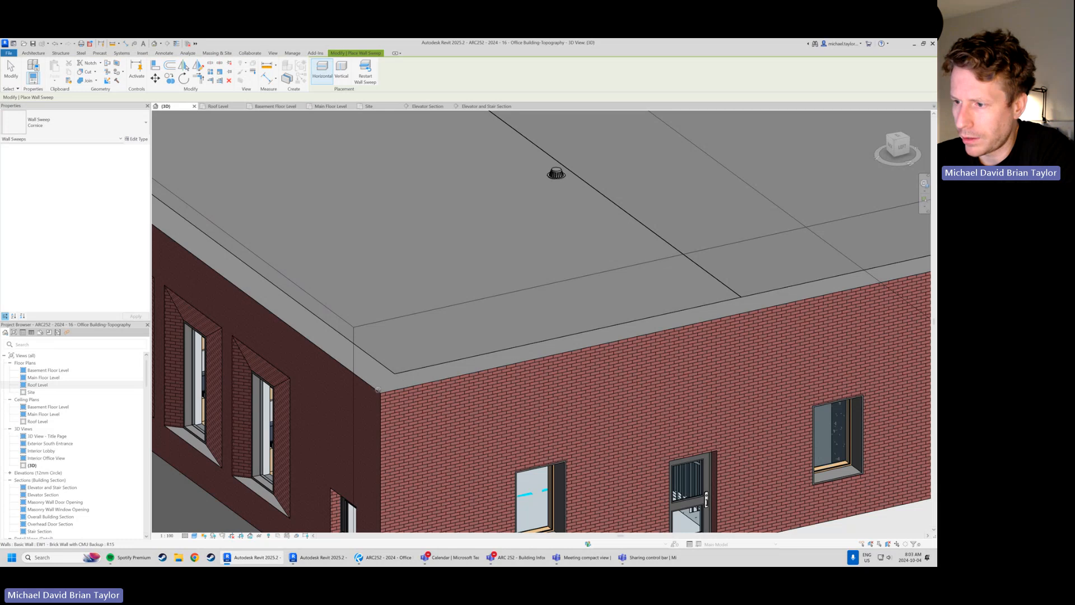
{"action": "scroll", "coordinate": [384, 392], "scroll_direction": "down", "scroll_amount": 5}
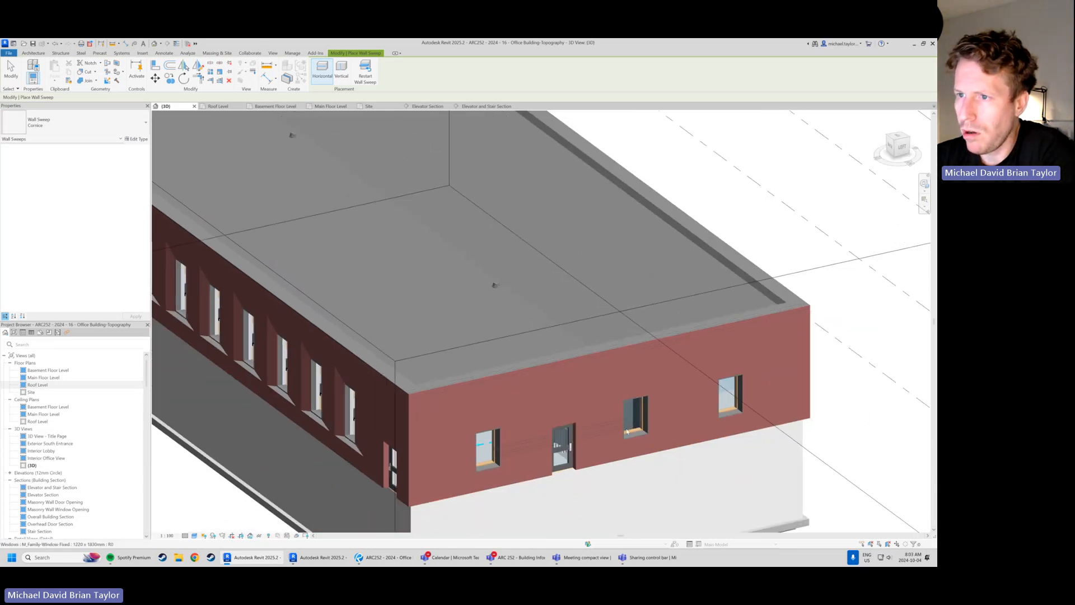
{"action": "scroll", "coordinate": [283, 225], "scroll_direction": "down", "scroll_amount": 2}
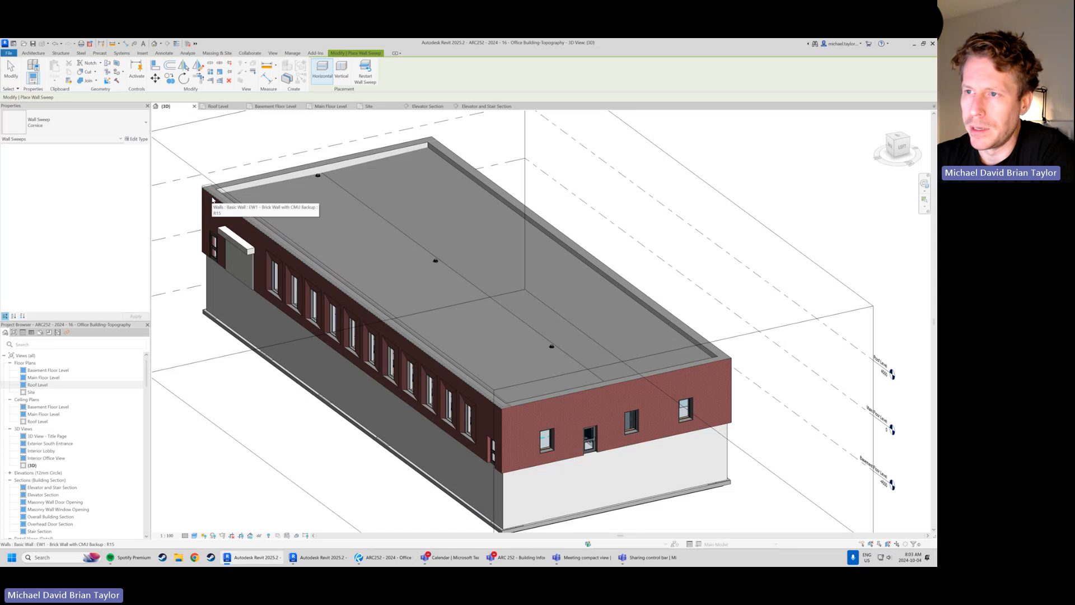
{"action": "scroll", "coordinate": [490, 406], "scroll_direction": "up", "scroll_amount": 5}
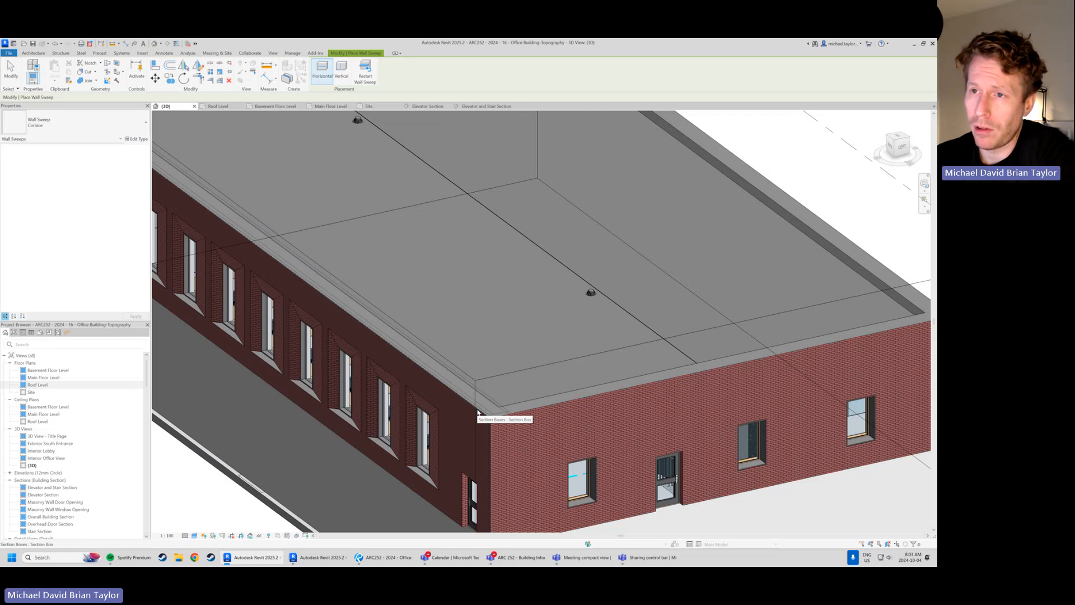
{"action": "scroll", "coordinate": [476, 409], "scroll_direction": "down", "scroll_amount": 2}
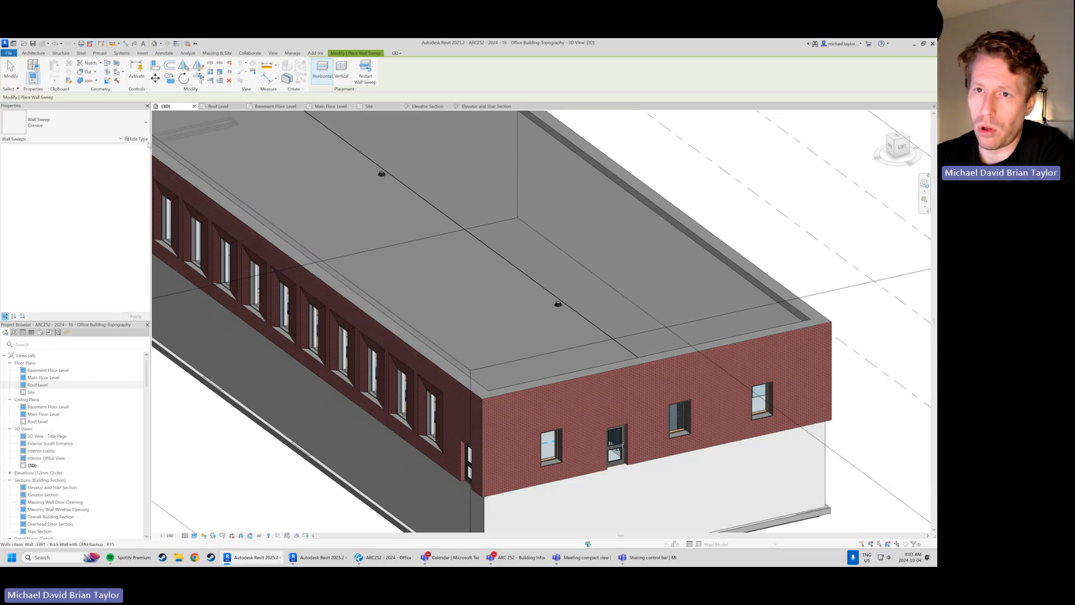
{"action": "scroll", "coordinate": [410, 327], "scroll_direction": "down", "scroll_amount": 1}
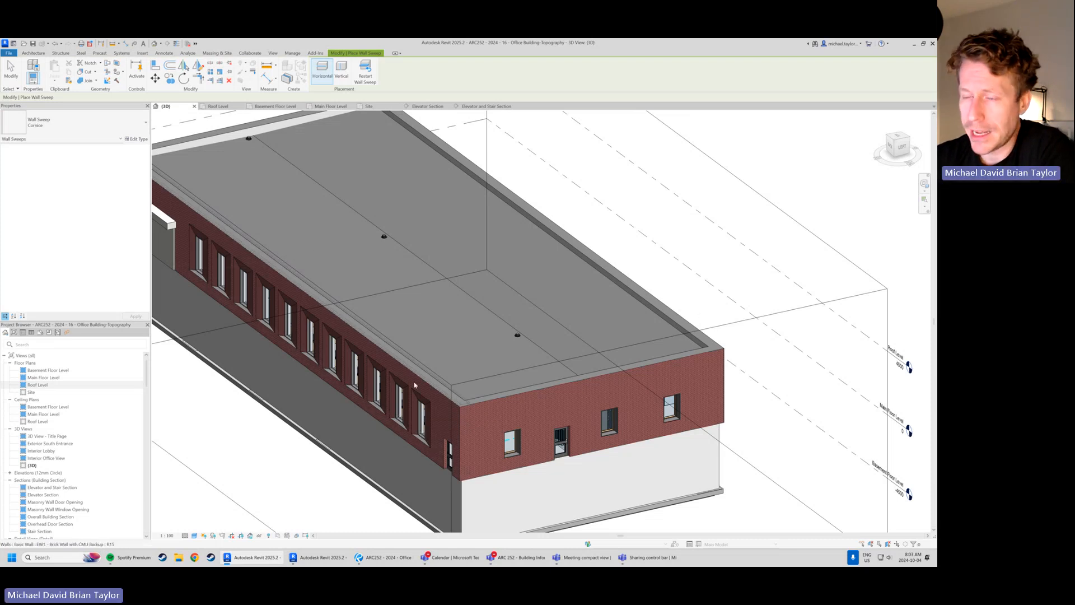
Set the Cornice wall sweep type's profile to M_Parapet Cap-Precast : 750mm Wide
{"action": "left_click", "coordinate": [140, 140]}
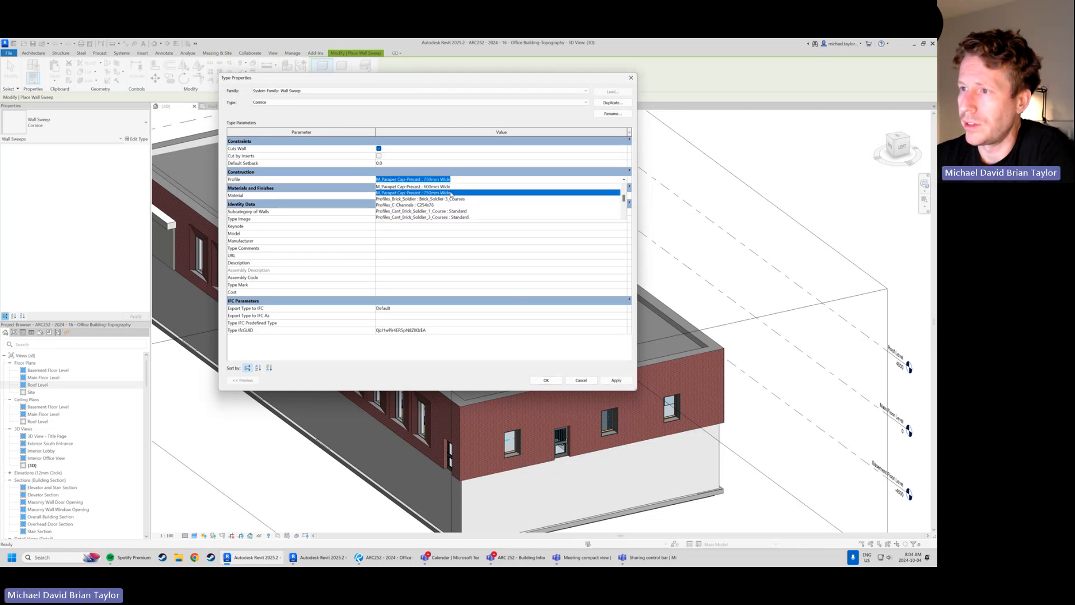
{"action": "scroll", "coordinate": [478, 217], "scroll_direction": "up", "scroll_amount": 2}
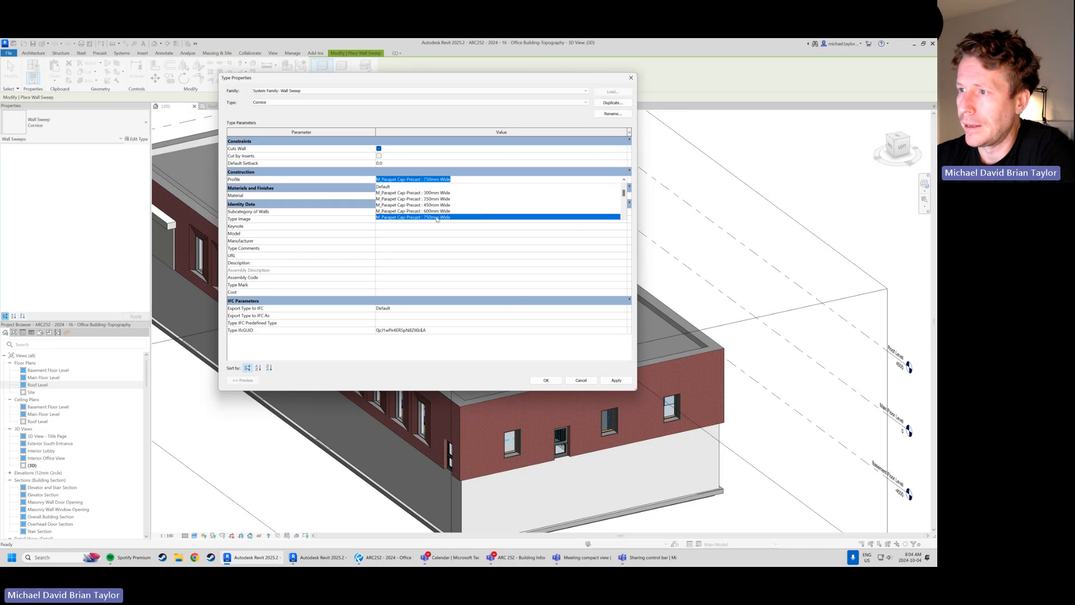
{"action": "scroll", "coordinate": [440, 219], "scroll_direction": "down", "scroll_amount": 2}
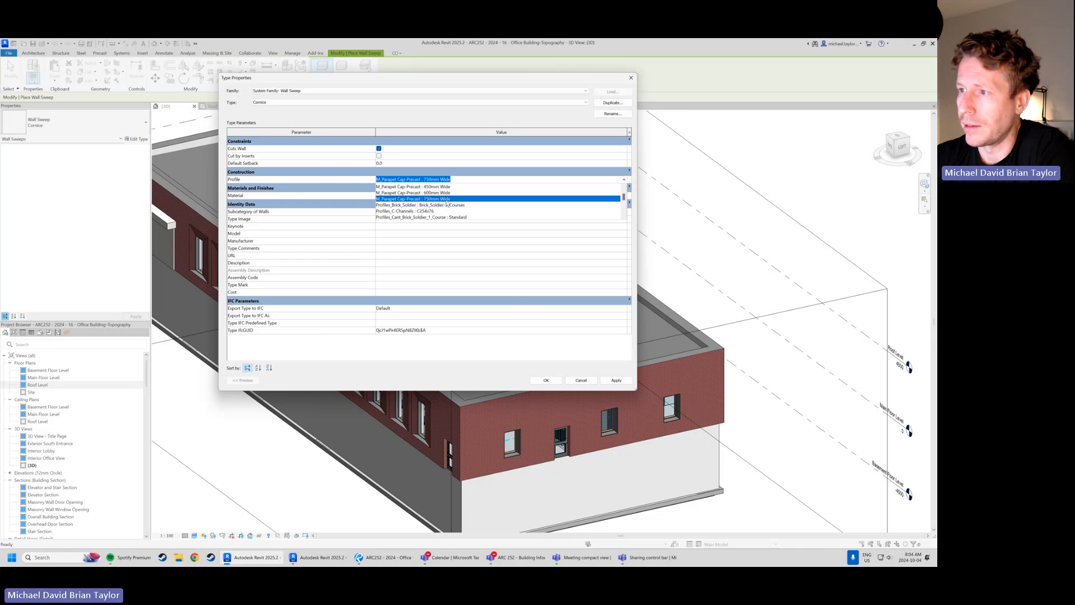
{"action": "scroll", "coordinate": [447, 204], "scroll_direction": "up", "scroll_amount": 2}
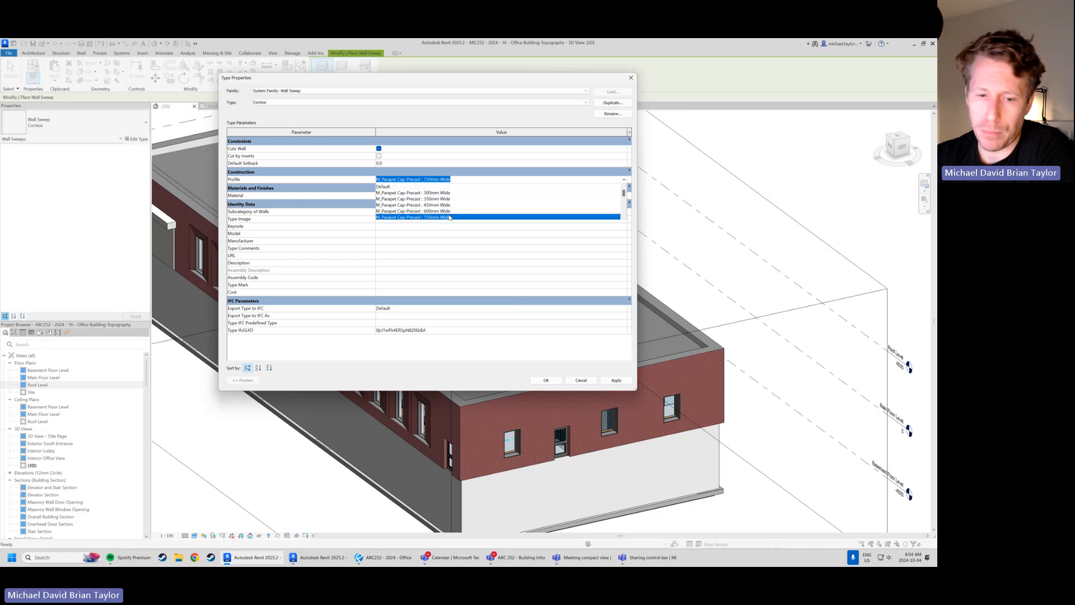
{"action": "scroll", "coordinate": [449, 217], "scroll_direction": "down", "scroll_amount": 2}
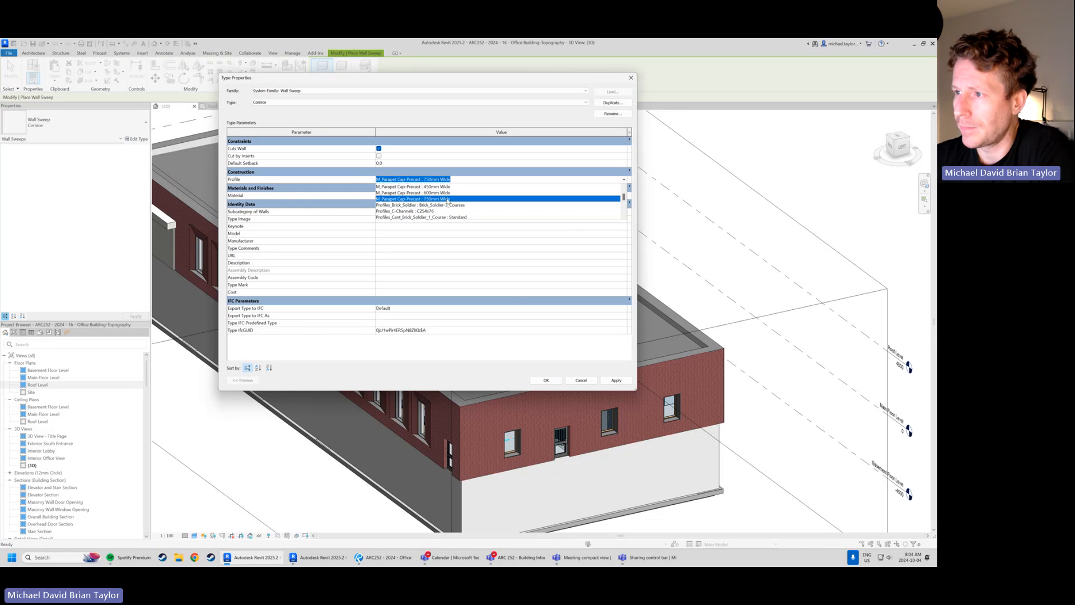
{"action": "left_click", "coordinate": [447, 199]}
{"action": "left_click", "coordinate": [546, 380]}
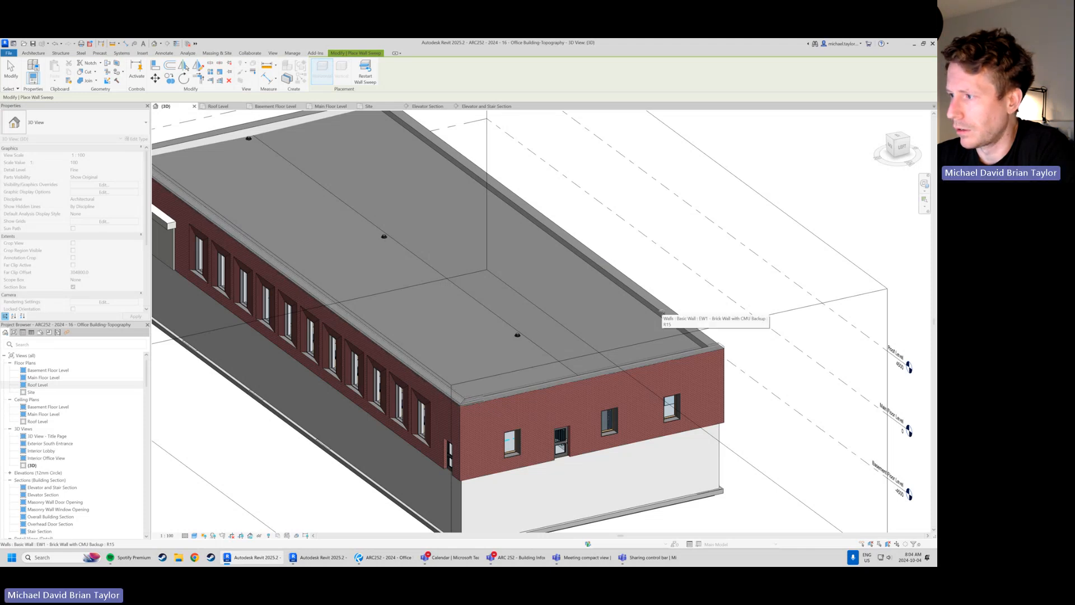
Place the precast parapet cap sweep along the tops of the exterior brick walls and inspect its corners
{"action": "scroll", "coordinate": [669, 328], "scroll_direction": "down", "scroll_amount": 2}
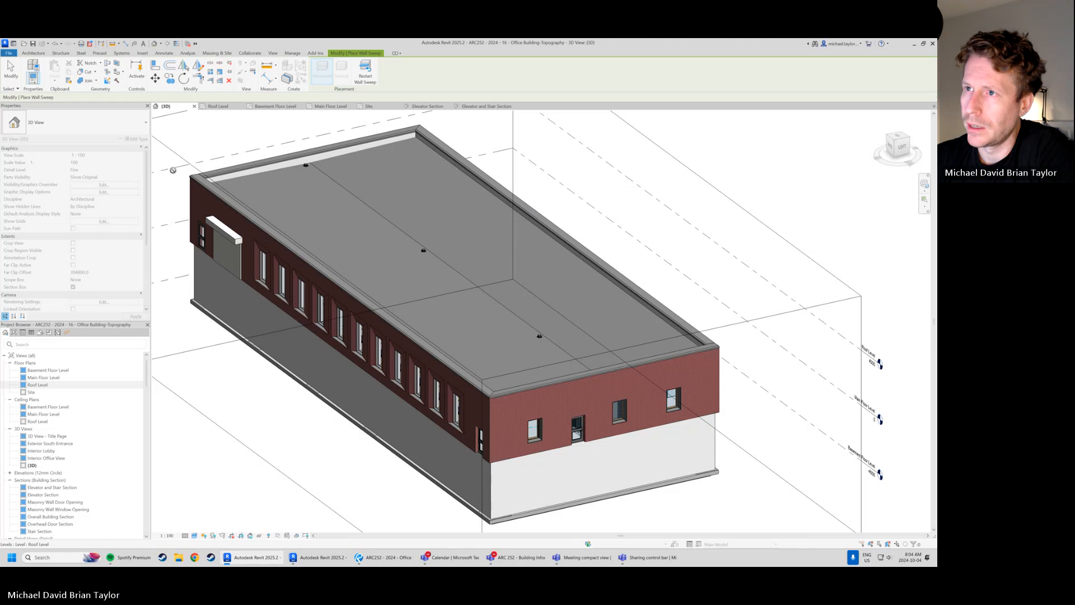
{"action": "scroll", "coordinate": [195, 187], "scroll_direction": "up", "scroll_amount": 3}
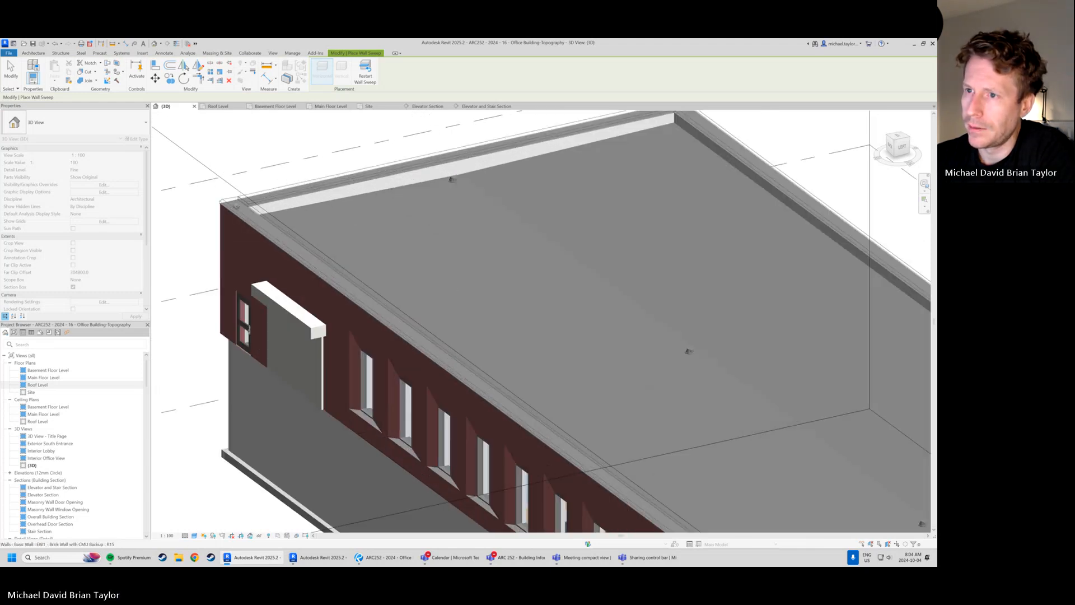
{"action": "scroll", "coordinate": [239, 215], "scroll_direction": "up", "scroll_amount": 2}
{"action": "middle_click_drag", "start_coordinate": [239, 213], "coordinate": [273, 222], "text": "shift"}
{"action": "scroll", "coordinate": [272, 219], "scroll_direction": "down", "scroll_amount": 2}
{"action": "scroll", "coordinate": [272, 218], "scroll_direction": "down", "scroll_amount": 4}
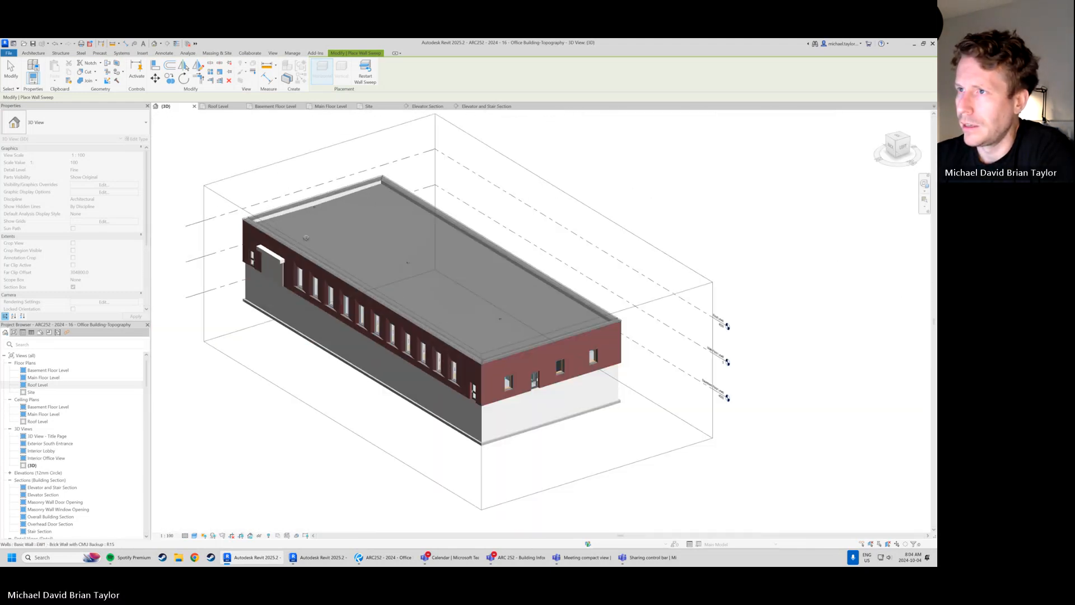
Finish placing the sweep and examine how the precast parapet cap meets at the building's corners in the 3D view
{"action": "left_click", "coordinate": [15, 68]}
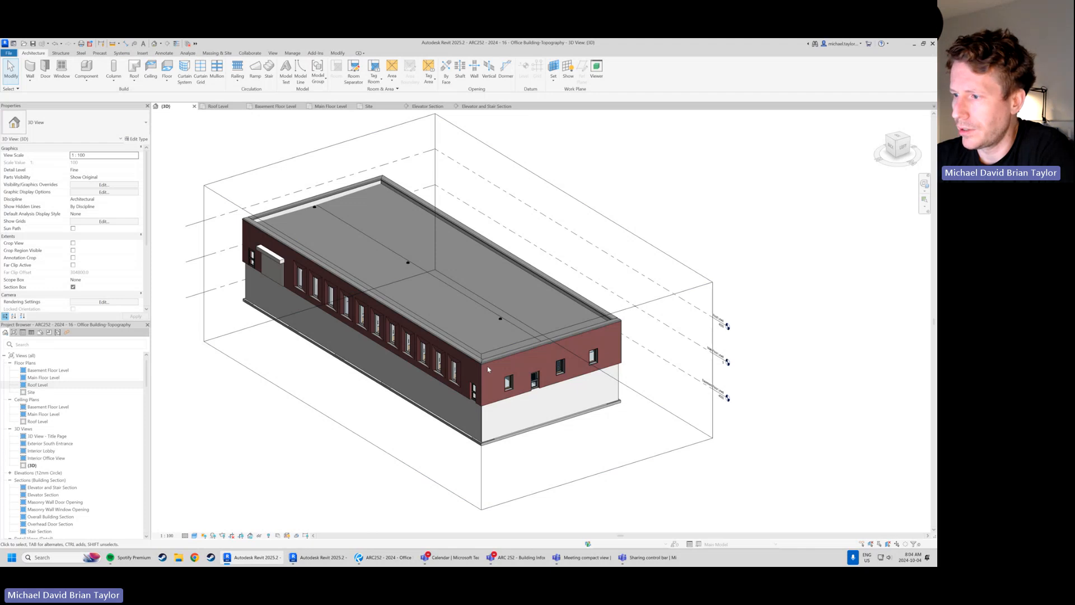
{"action": "scroll", "coordinate": [489, 364], "scroll_direction": "up", "scroll_amount": 4}
{"action": "middle_click_drag", "start_coordinate": [488, 367], "coordinate": [338, 384], "text": "shift"}
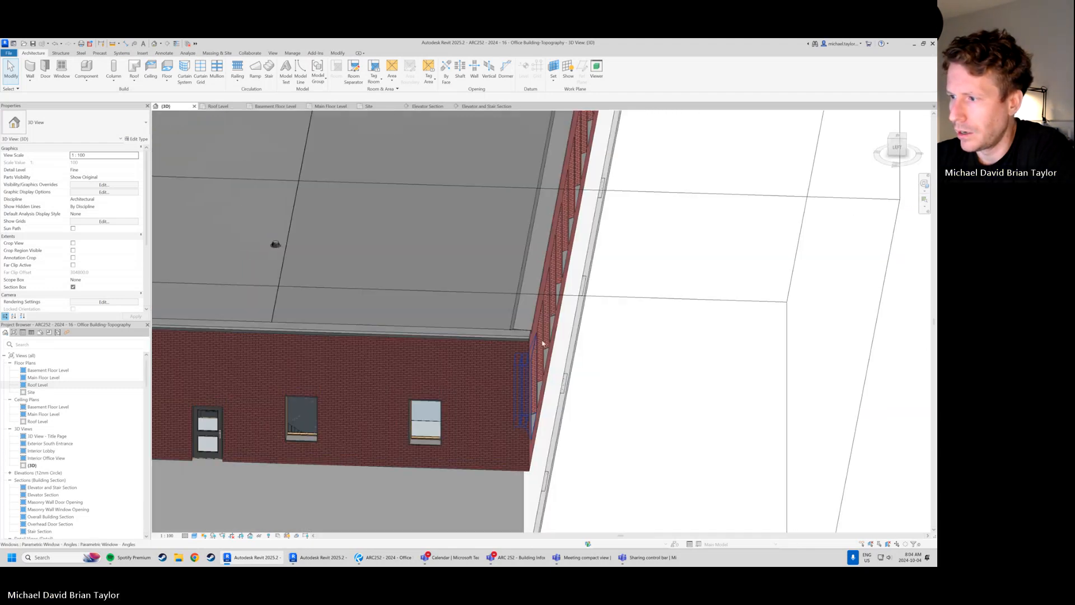
{"action": "scroll", "coordinate": [534, 335], "scroll_direction": "up", "scroll_amount": 4}
{"action": "scroll", "coordinate": [597, 329], "scroll_direction": "down", "scroll_amount": 4}
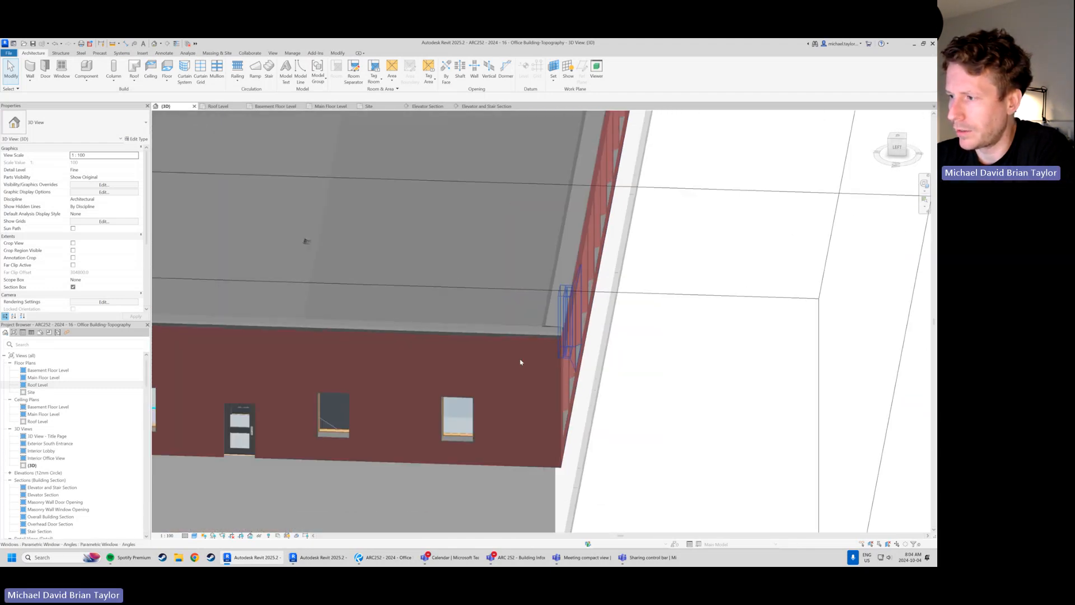
{"action": "middle_click_drag", "start_coordinate": [521, 362], "coordinate": [552, 233], "text": "shift"}
{"action": "scroll", "coordinate": [585, 226], "scroll_direction": "up", "scroll_amount": 6}
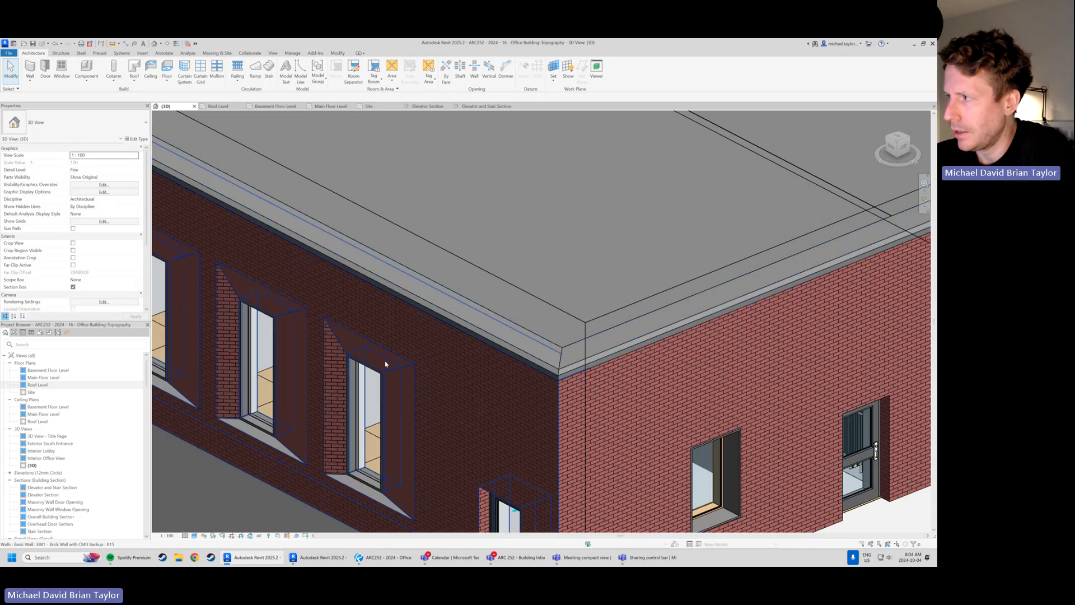
{"action": "scroll", "coordinate": [385, 364], "scroll_direction": "down", "scroll_amount": 5}
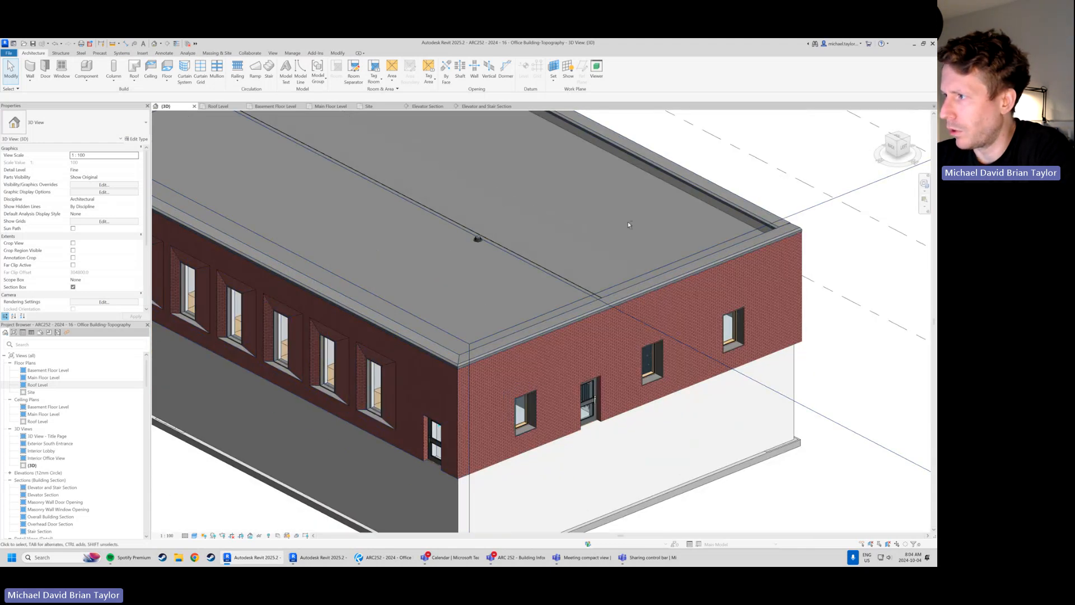
{"action": "middle_click_drag", "start_coordinate": [627, 225], "coordinate": [528, 249], "text": "shift"}
{"action": "scroll", "coordinate": [442, 412], "scroll_direction": "up", "scroll_amount": 4}
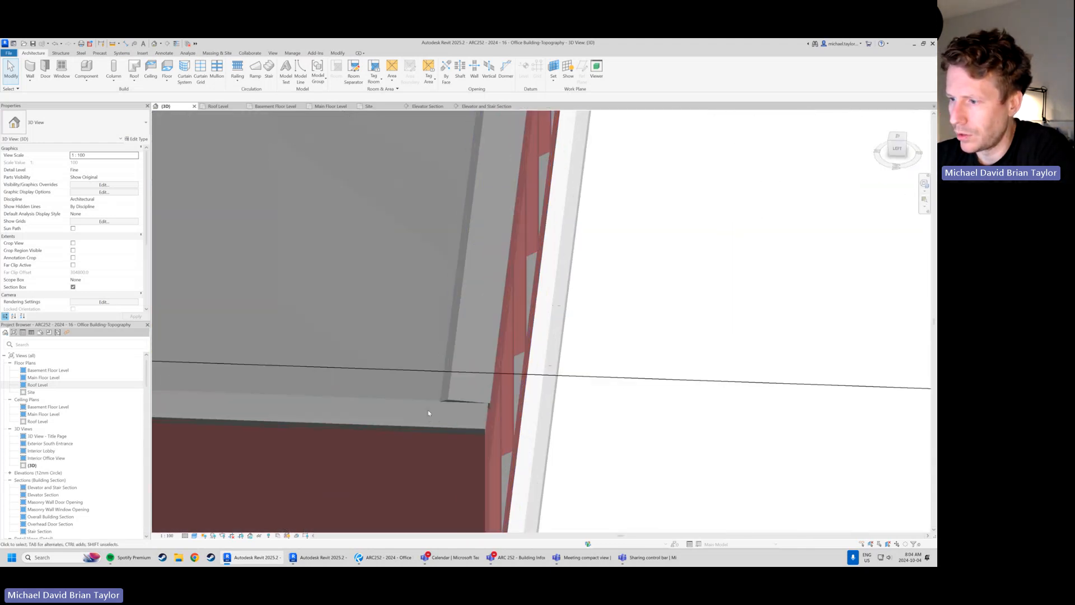
{"action": "scroll", "coordinate": [429, 413], "scroll_direction": "up", "scroll_amount": 3}
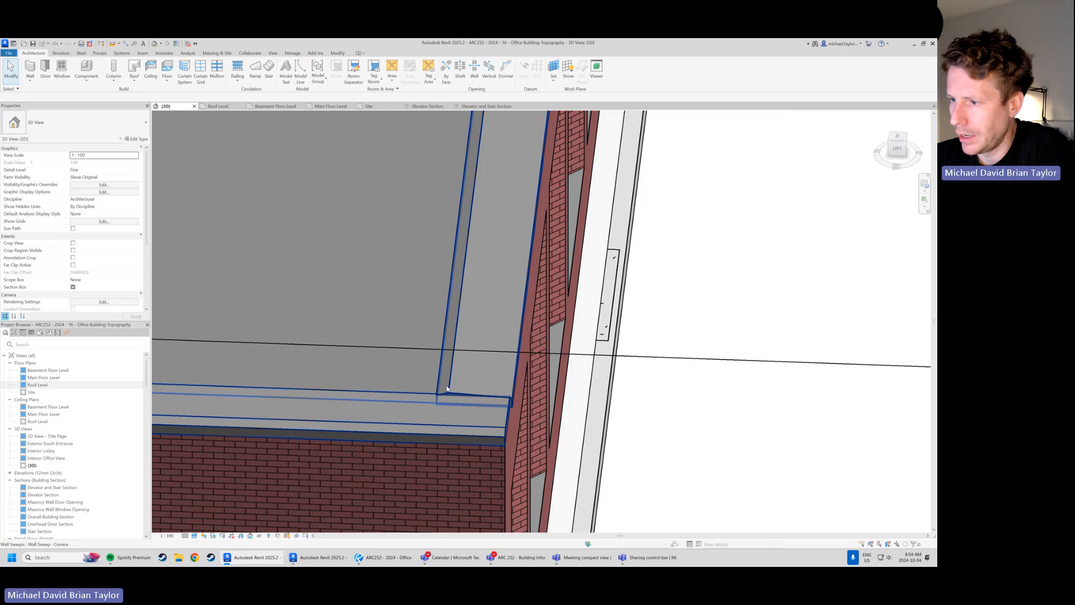
Select the parapet cap sweep, check its run in the 3D view and the Roof Level plan, and remove it
{"action": "left_click", "coordinate": [447, 388]}
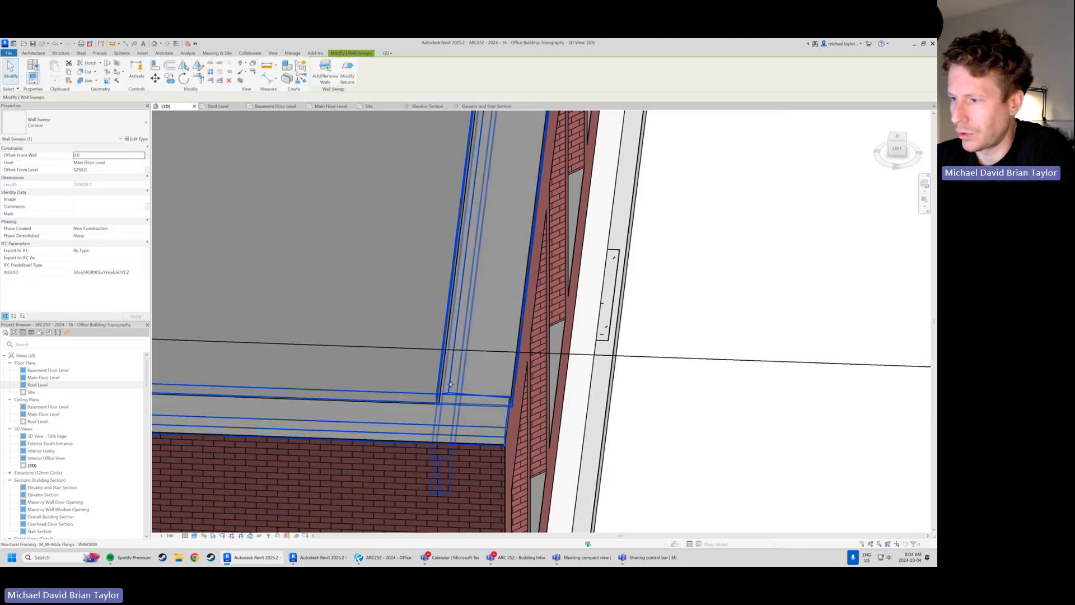
{"action": "middle_click_drag", "start_coordinate": [450, 384], "coordinate": [472, 369], "text": "shift"}
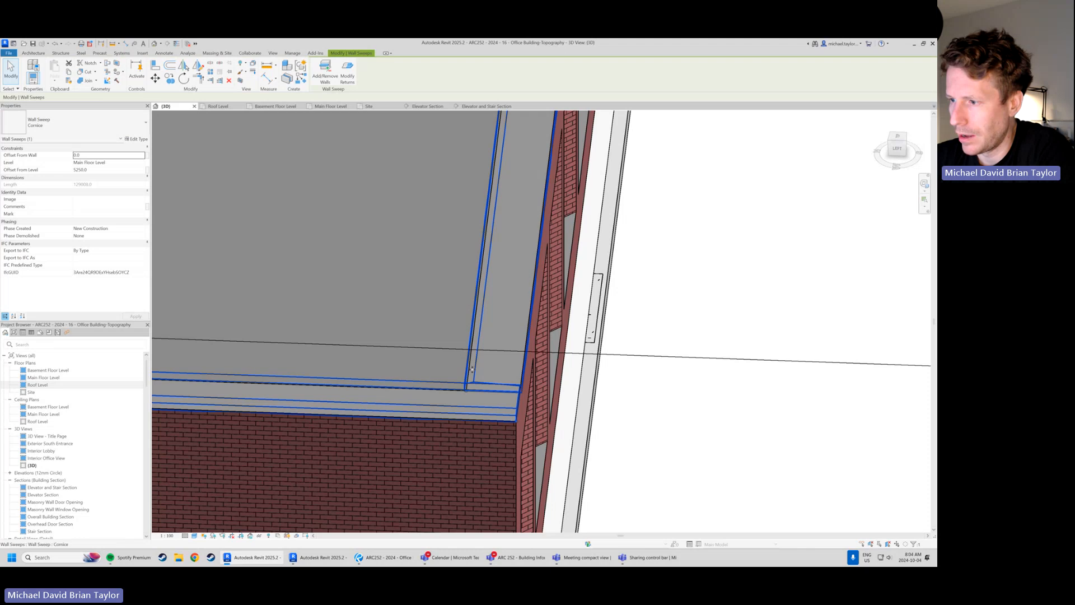
{"action": "scroll", "coordinate": [475, 370], "scroll_direction": "up", "scroll_amount": 2}
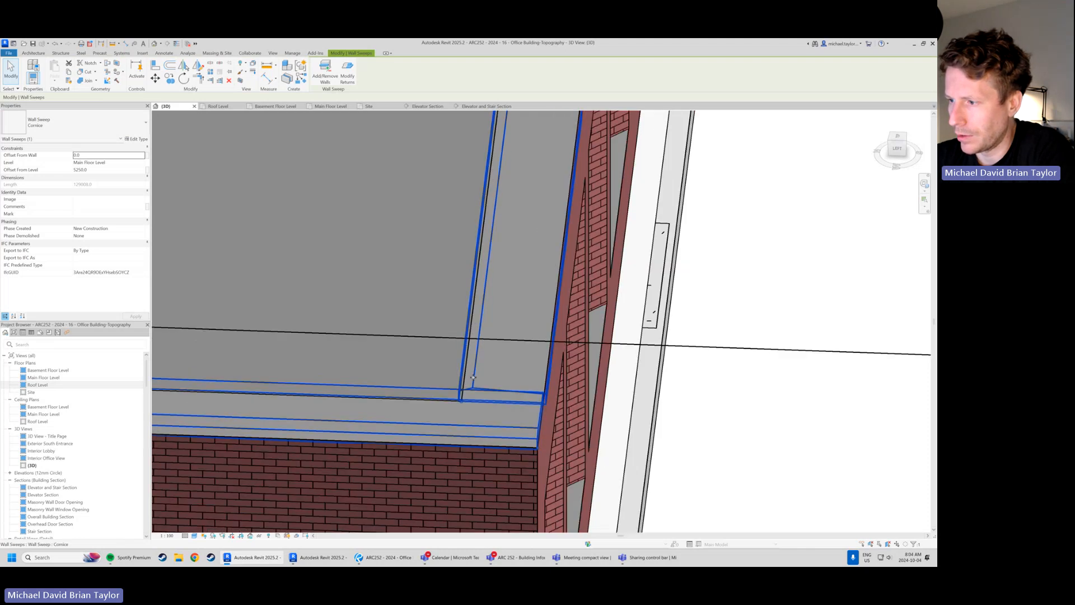
{"action": "scroll", "coordinate": [473, 377], "scroll_direction": "up", "scroll_amount": 2}
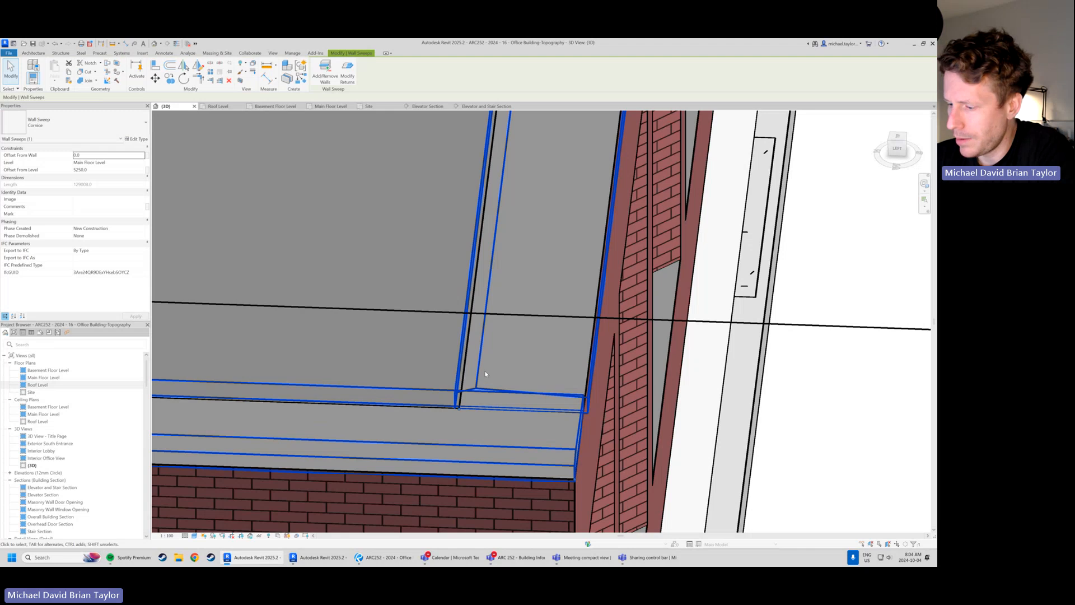
{"action": "scroll", "coordinate": [485, 374], "scroll_direction": "down", "scroll_amount": 5}
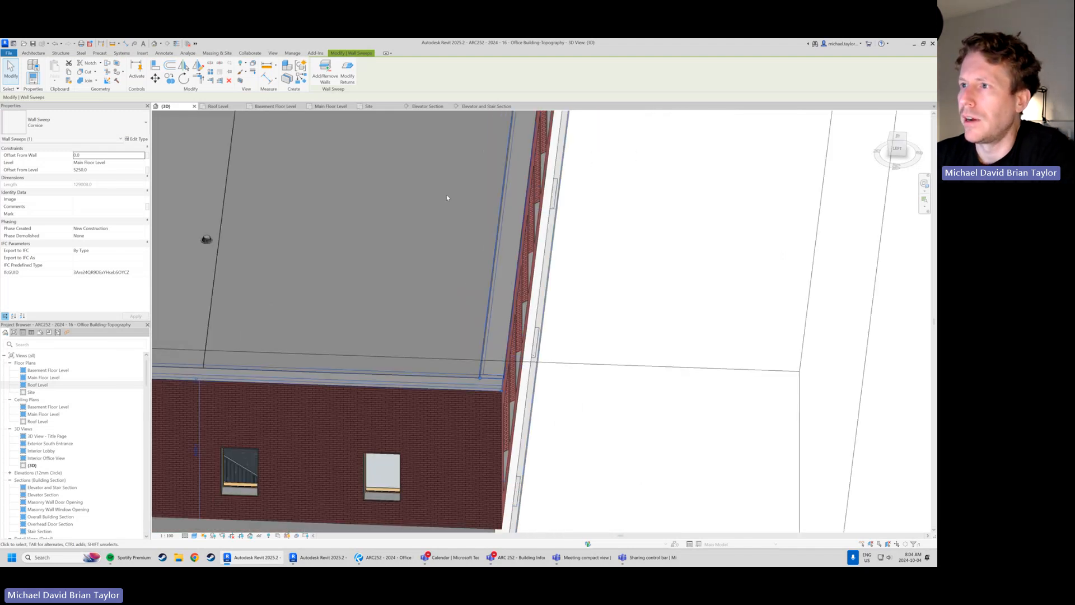
{"action": "left_click", "coordinate": [218, 106]}
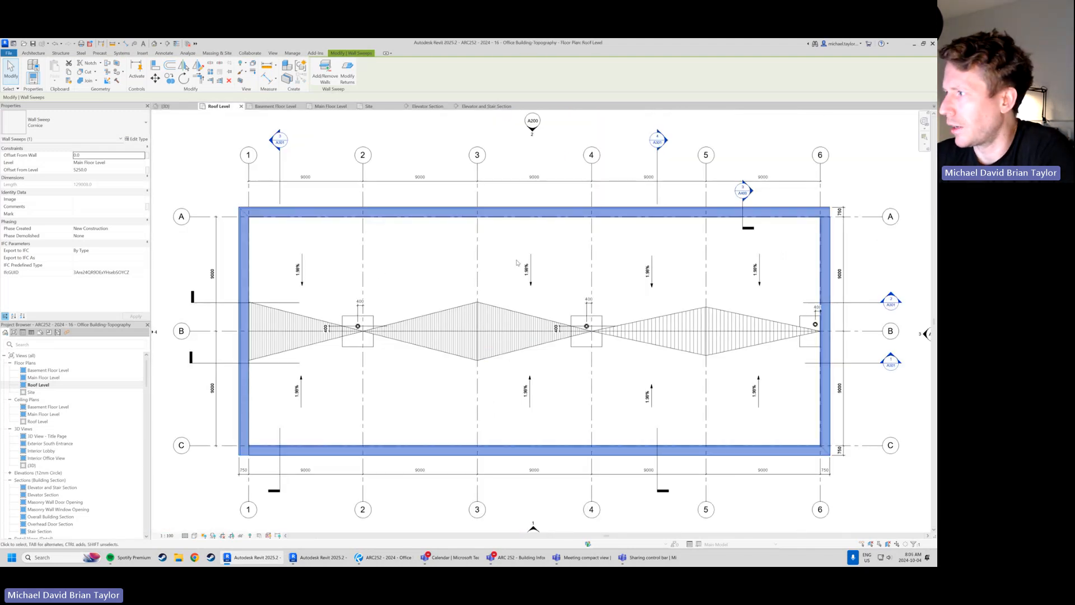
{"action": "scroll", "coordinate": [416, 186], "scroll_direction": "down", "scroll_amount": 1}
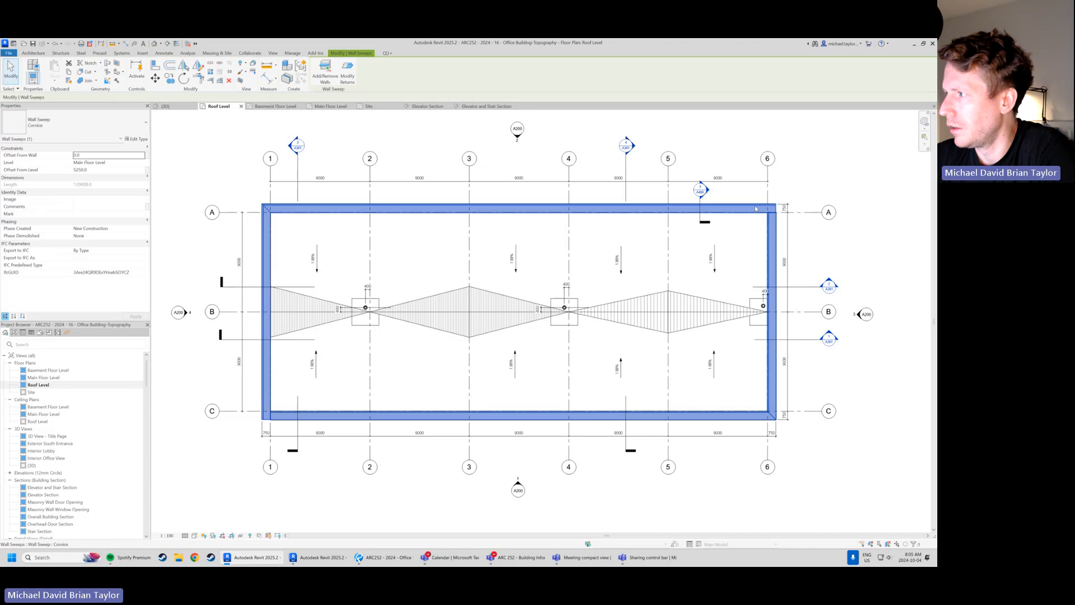
{"action": "scroll", "coordinate": [603, 259], "scroll_direction": "up", "scroll_amount": 1}
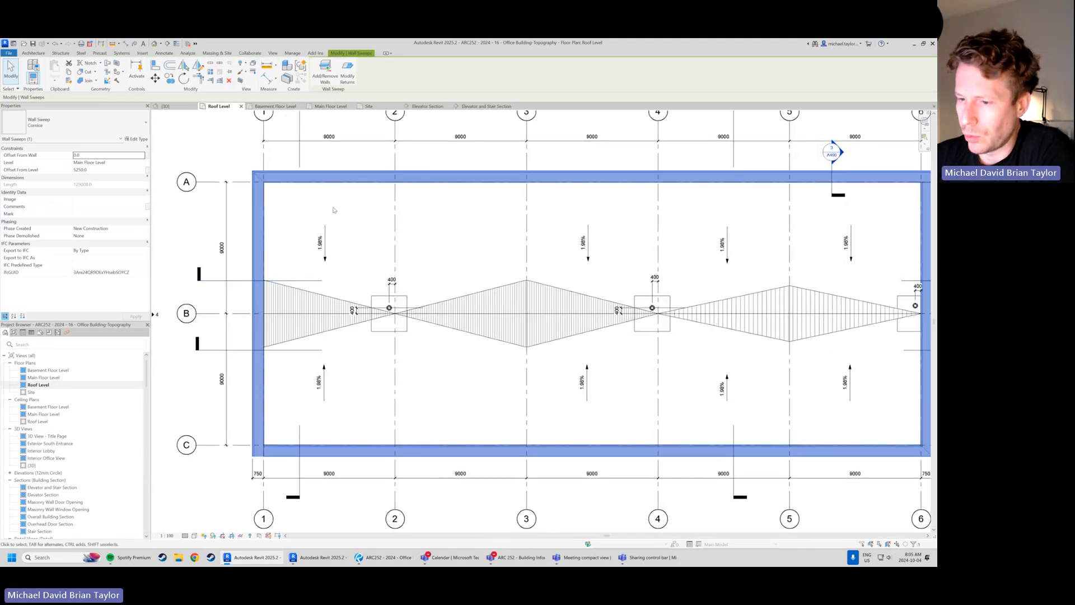
{"action": "scroll", "coordinate": [334, 210], "scroll_direction": "down", "scroll_amount": 1}
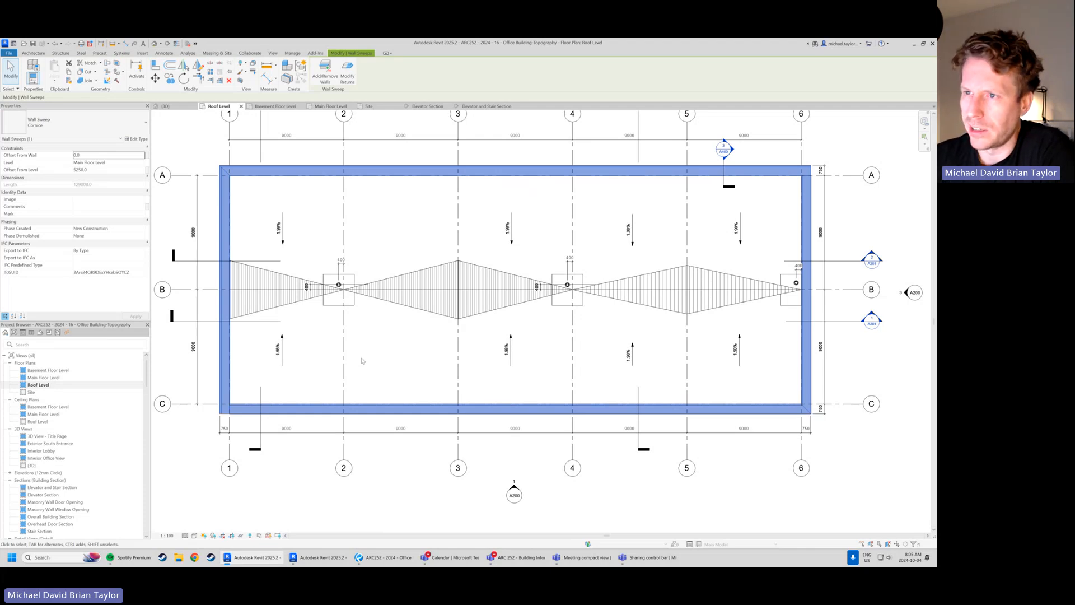
{"action": "key", "text": "Escape"}
Start a new horizontal Cornice wall sweep in the 3D view and place it along the top of the short brick end wall
{"action": "left_click", "coordinate": [30, 80]}
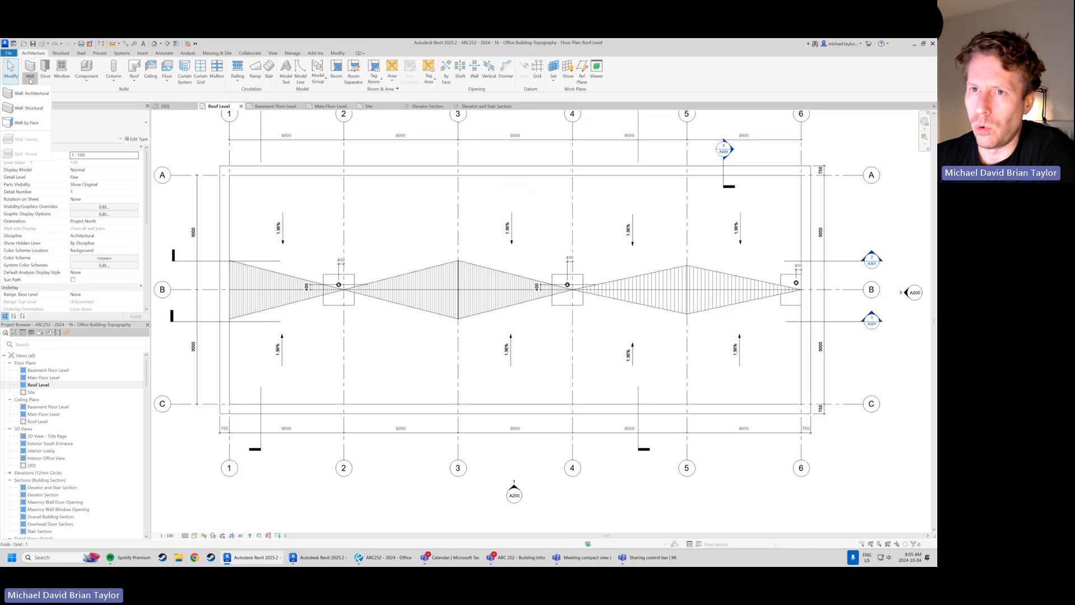
{"action": "left_click", "coordinate": [157, 128]}
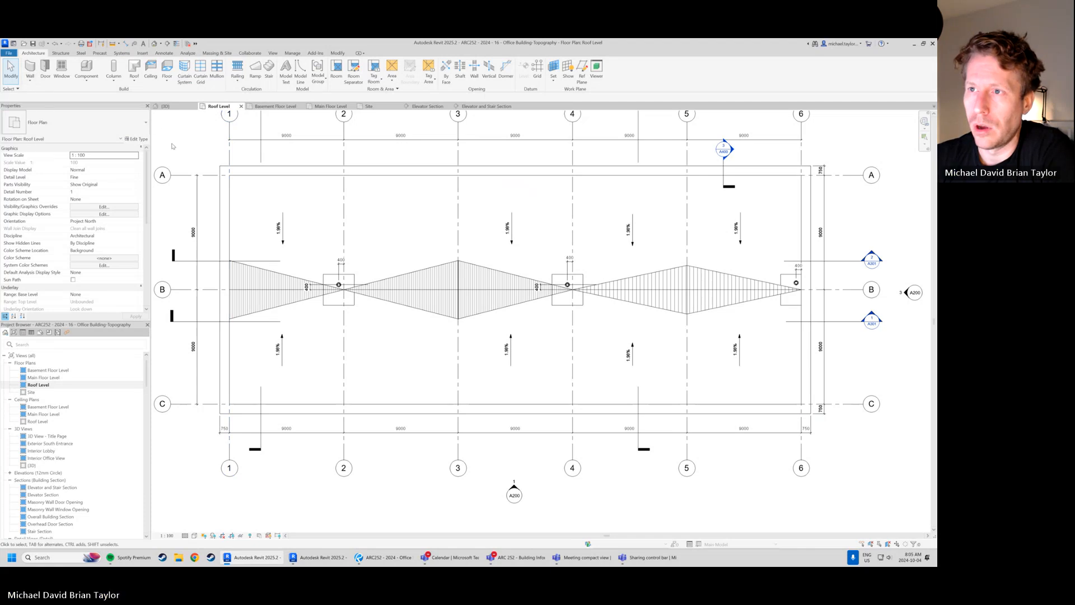
{"action": "left_click", "coordinate": [181, 108]}
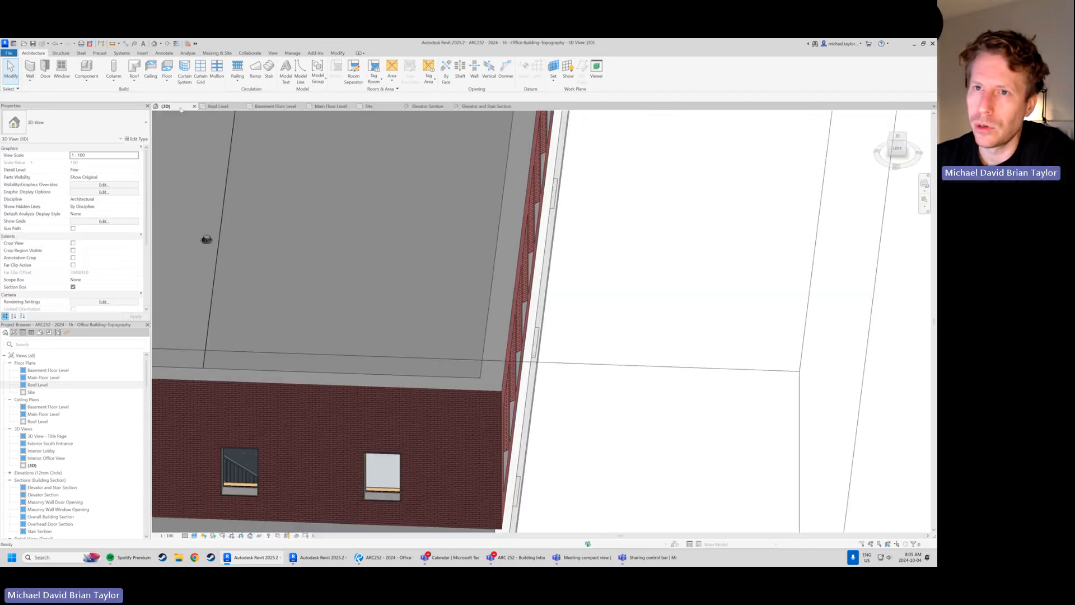
{"action": "left_click", "coordinate": [30, 80]}
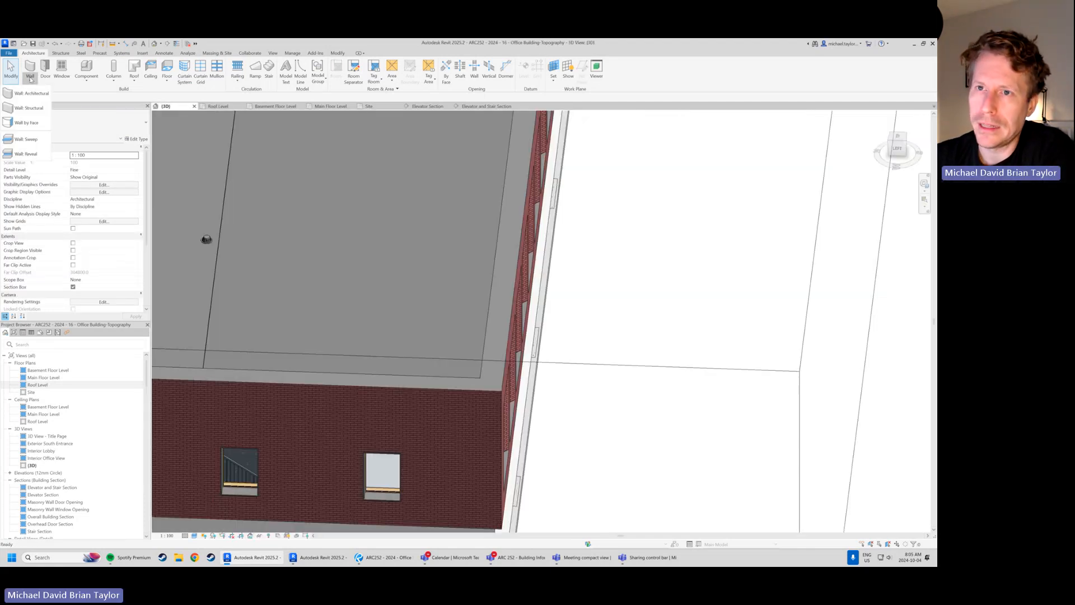
{"action": "left_click", "coordinate": [33, 140]}
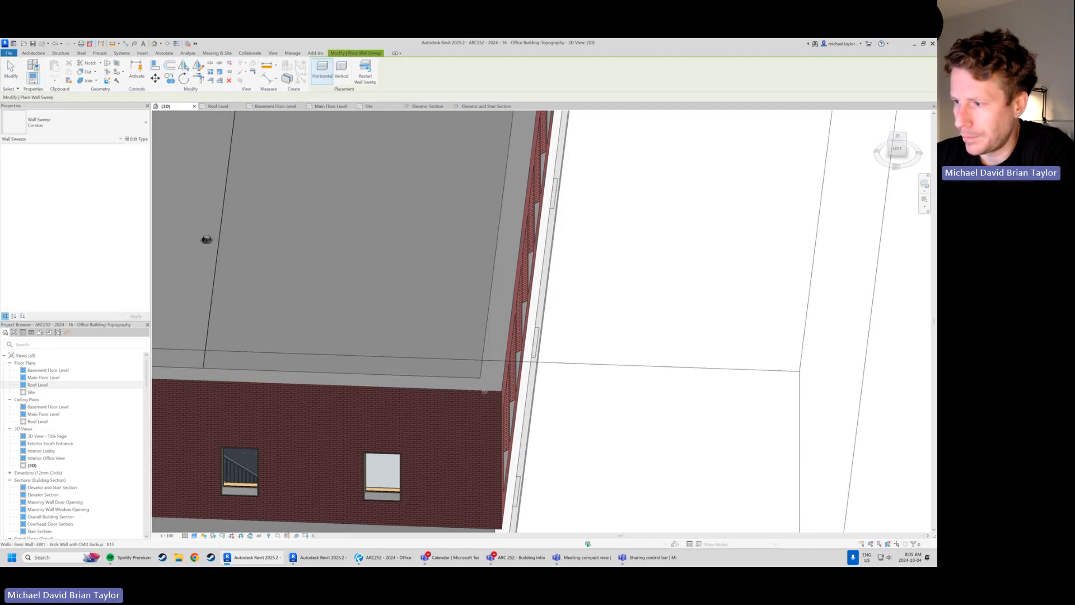
{"action": "scroll", "coordinate": [487, 392], "scroll_direction": "up", "scroll_amount": 5}
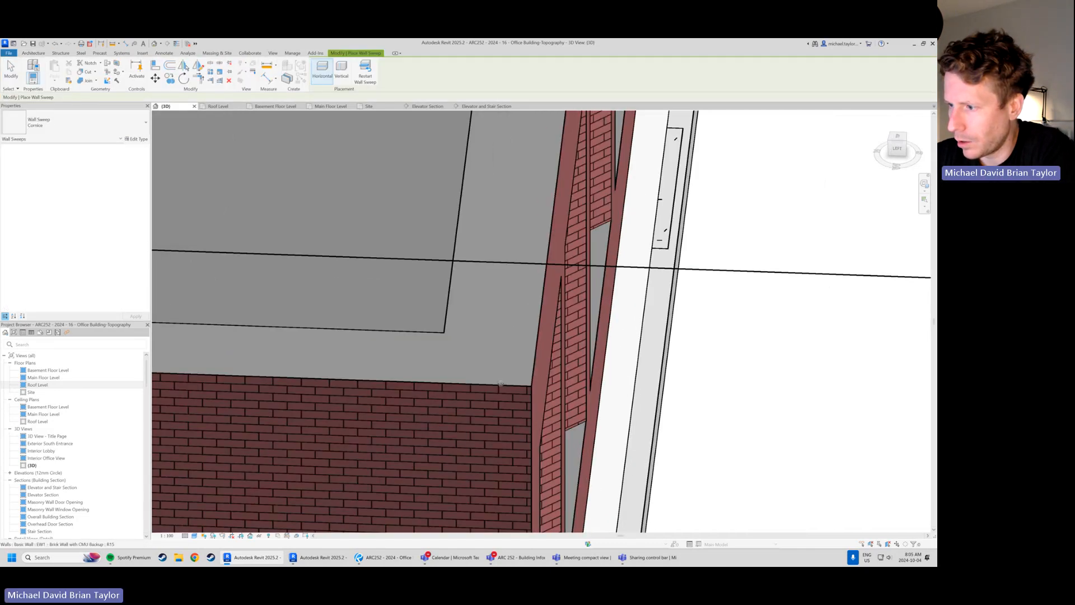
{"action": "scroll", "coordinate": [588, 331], "scroll_direction": "down", "scroll_amount": 2}
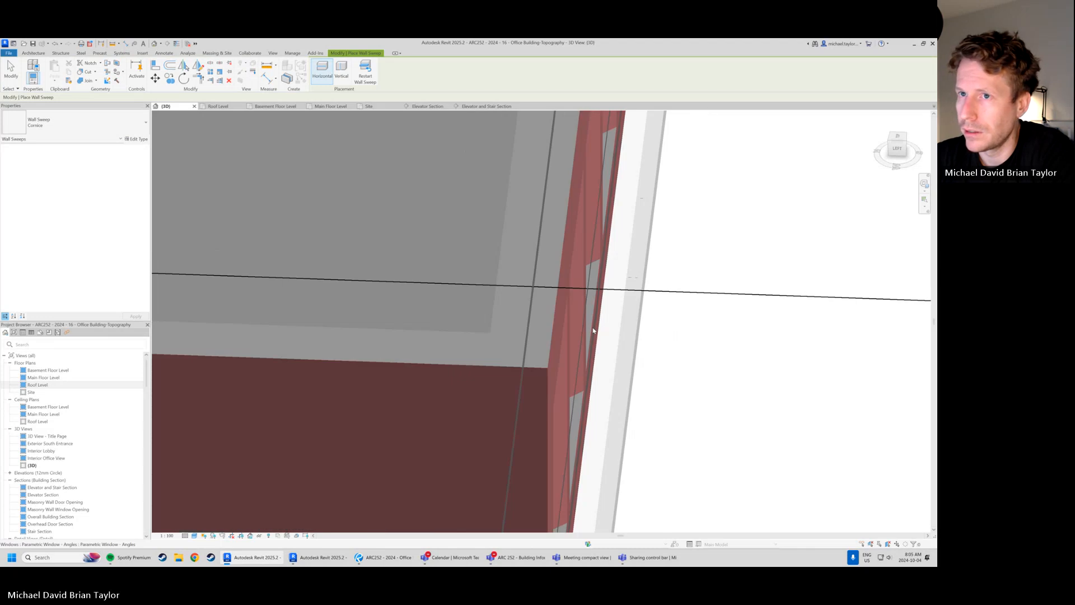
{"action": "left_click", "coordinate": [380, 365]}
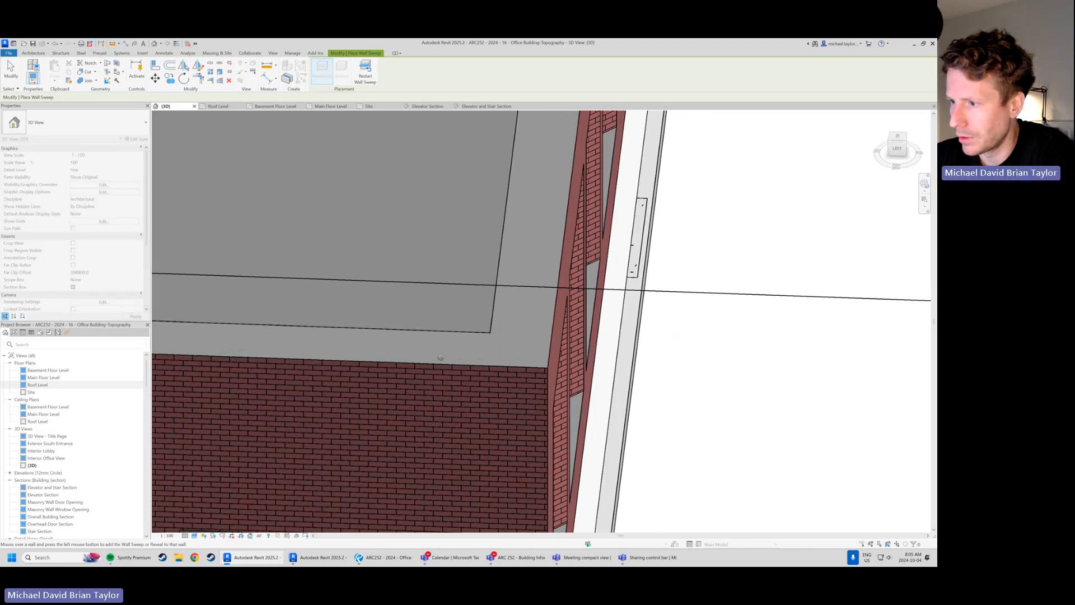
Extend the parapet cap sweep onto the long brick wall with the overhead door and the opposite end wall
{"action": "scroll", "coordinate": [606, 367], "scroll_direction": "down", "scroll_amount": 2}
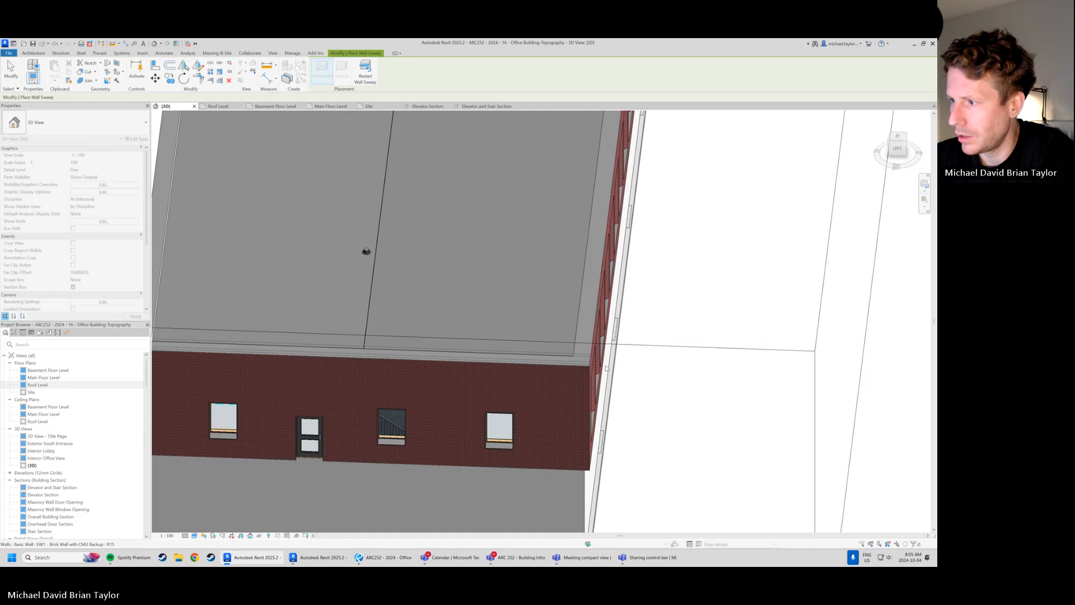
{"action": "scroll", "coordinate": [678, 374], "scroll_direction": "down", "scroll_amount": 1}
{"action": "scroll", "coordinate": [678, 375], "scroll_direction": "down", "scroll_amount": 2}
{"action": "scroll", "coordinate": [367, 339], "scroll_direction": "up", "scroll_amount": 3}
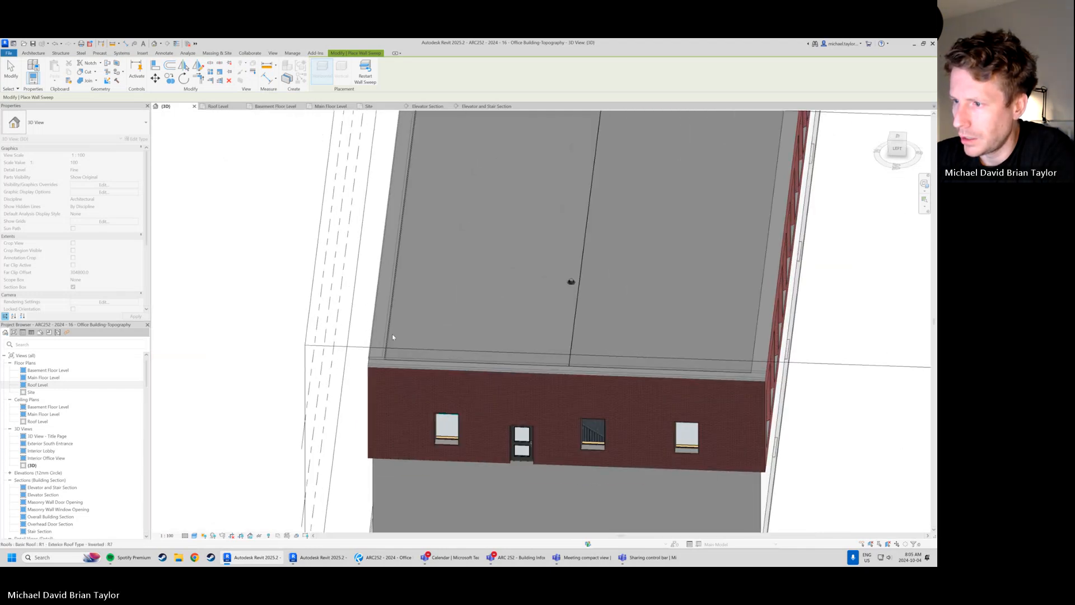
{"action": "middle_click_drag", "start_coordinate": [371, 340], "coordinate": [472, 351], "text": "shift"}
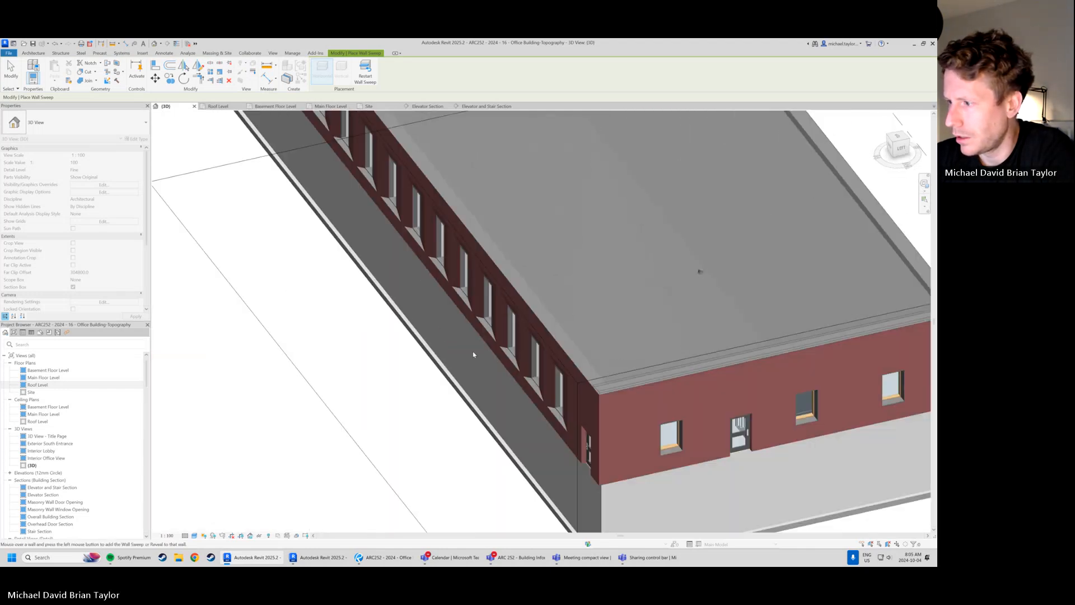
{"action": "scroll", "coordinate": [592, 374], "scroll_direction": "up", "scroll_amount": 2}
{"action": "scroll", "coordinate": [593, 374], "scroll_direction": "up", "scroll_amount": 1}
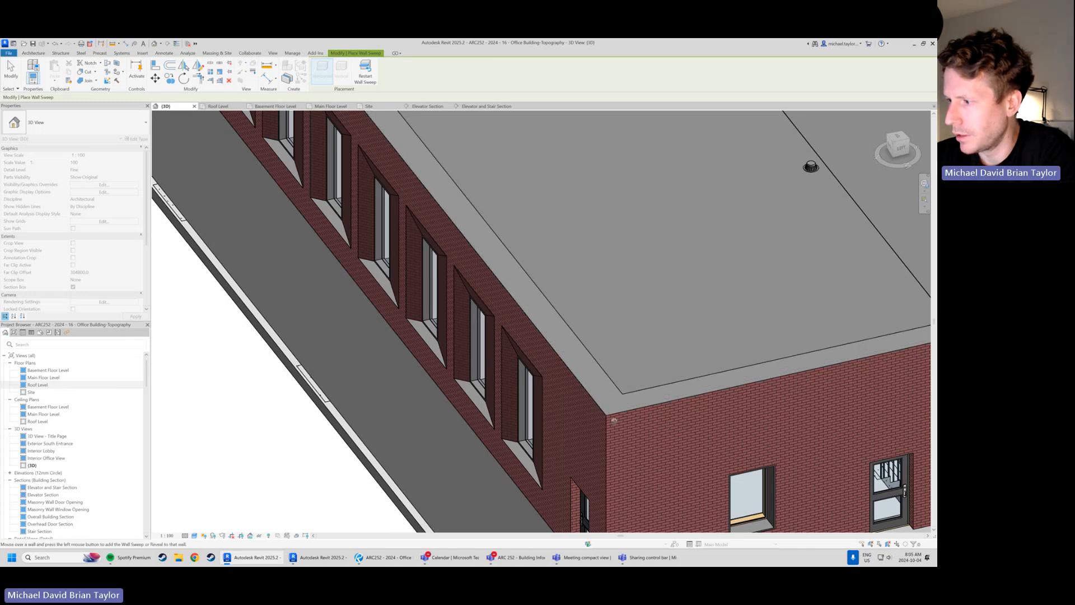
{"action": "scroll", "coordinate": [606, 414], "scroll_direction": "down", "scroll_amount": 4}
{"action": "middle_click_drag", "start_coordinate": [326, 248], "coordinate": [577, 296], "text": "shift"}
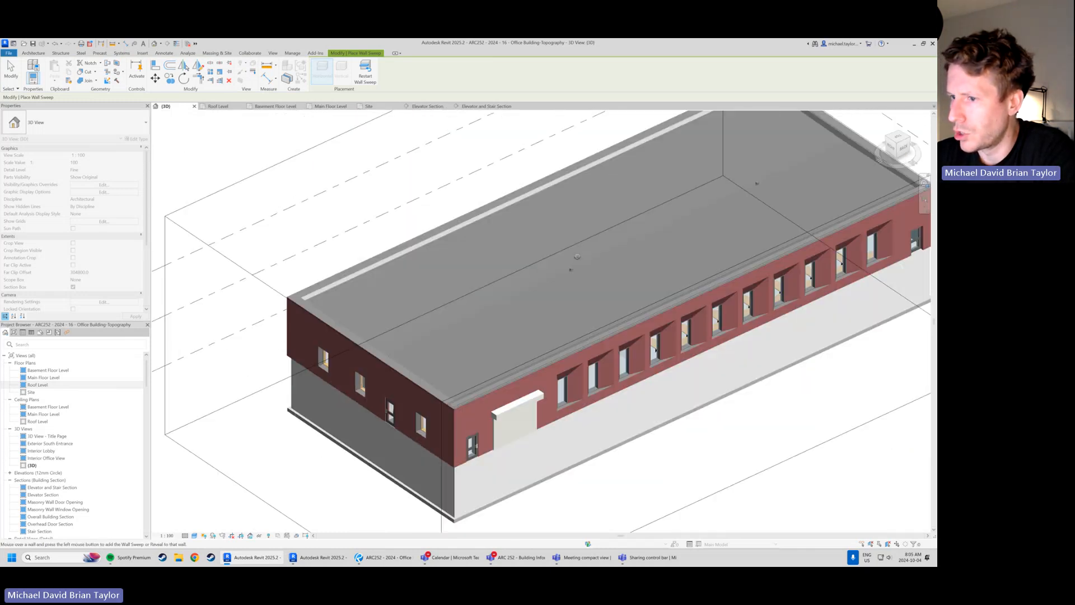
{"action": "scroll", "coordinate": [440, 394], "scroll_direction": "up", "scroll_amount": 4}
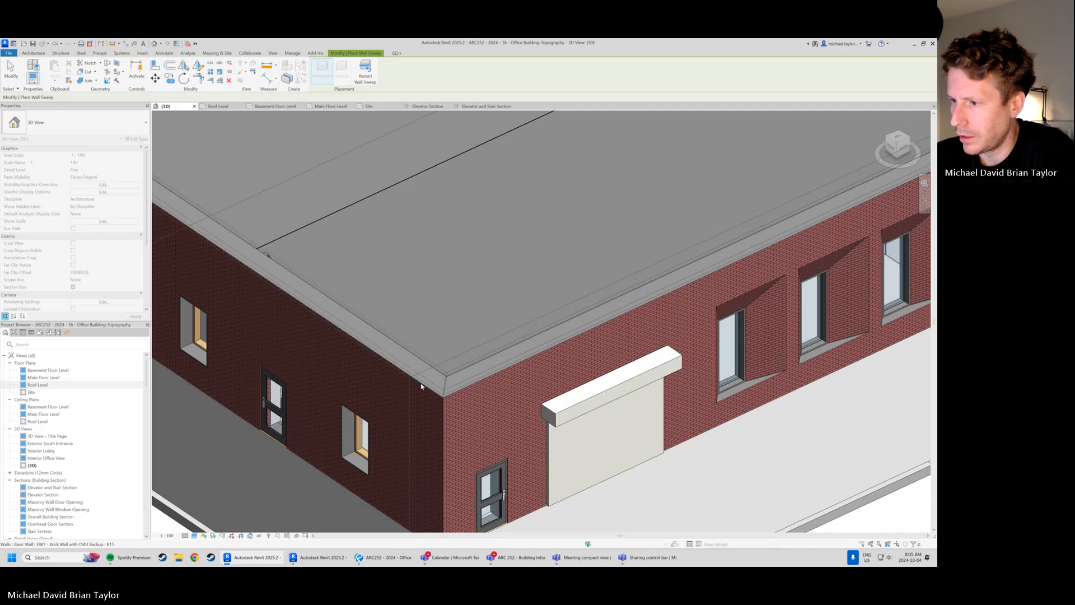
{"action": "scroll", "coordinate": [421, 386], "scroll_direction": "up", "scroll_amount": 1}
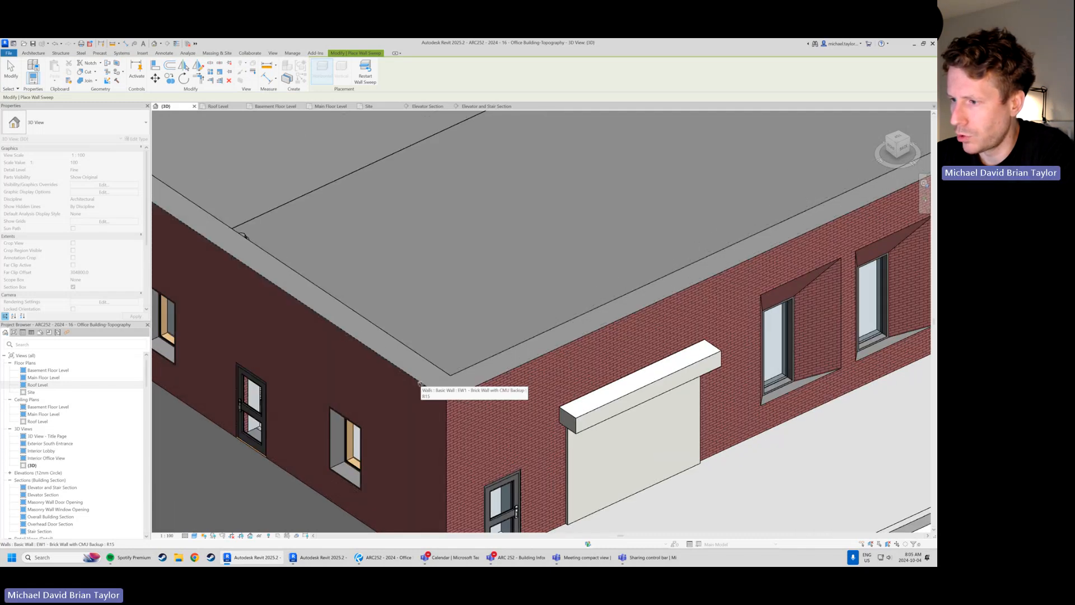
Continue the cap sweep along the long brick wall with the revolving door and check its end corners
{"action": "scroll", "coordinate": [423, 387], "scroll_direction": "down", "scroll_amount": 5}
{"action": "middle_click_drag", "start_coordinate": [421, 336], "coordinate": [440, 287], "text": "shift"}
{"action": "scroll", "coordinate": [476, 303], "scroll_direction": "down", "scroll_amount": 1}
{"action": "scroll", "coordinate": [672, 350], "scroll_direction": "up", "scroll_amount": 6}
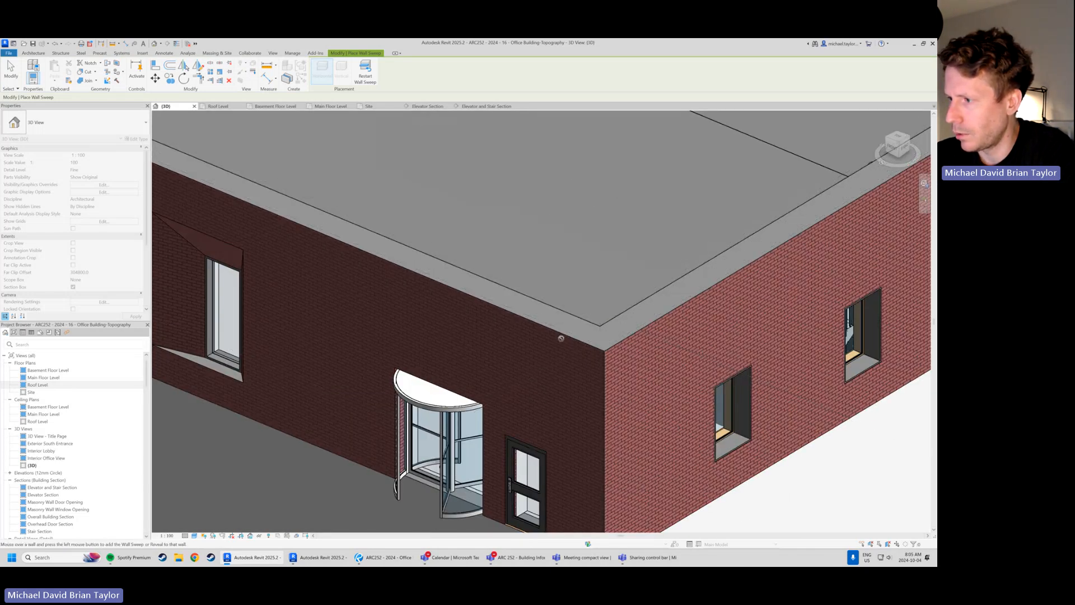
{"action": "scroll", "coordinate": [597, 372], "scroll_direction": "down", "scroll_amount": 6}
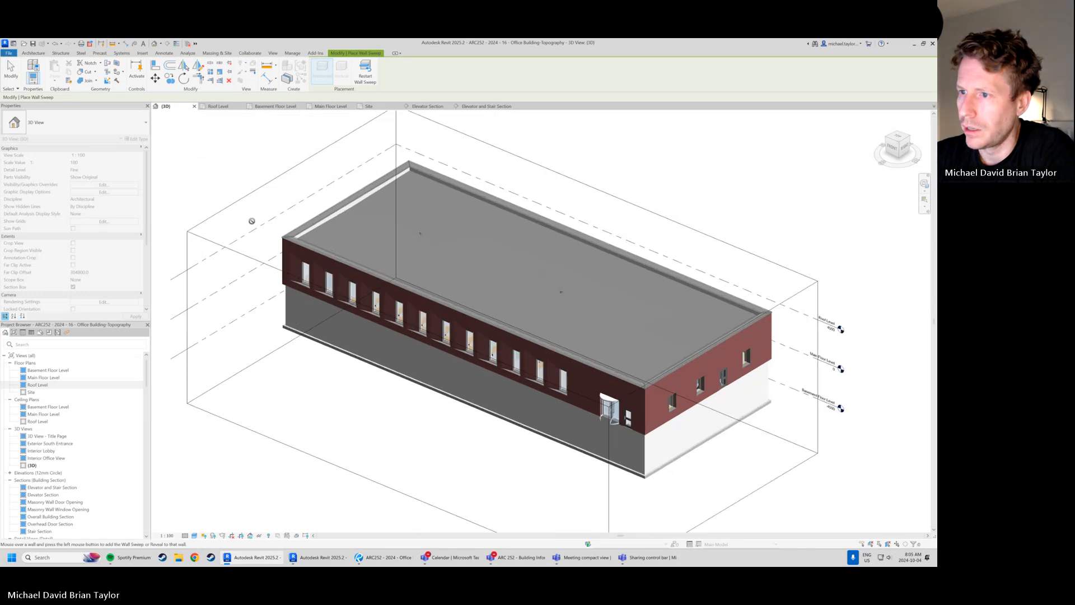
{"action": "scroll", "coordinate": [157, 168], "scroll_direction": "up", "scroll_amount": 5}
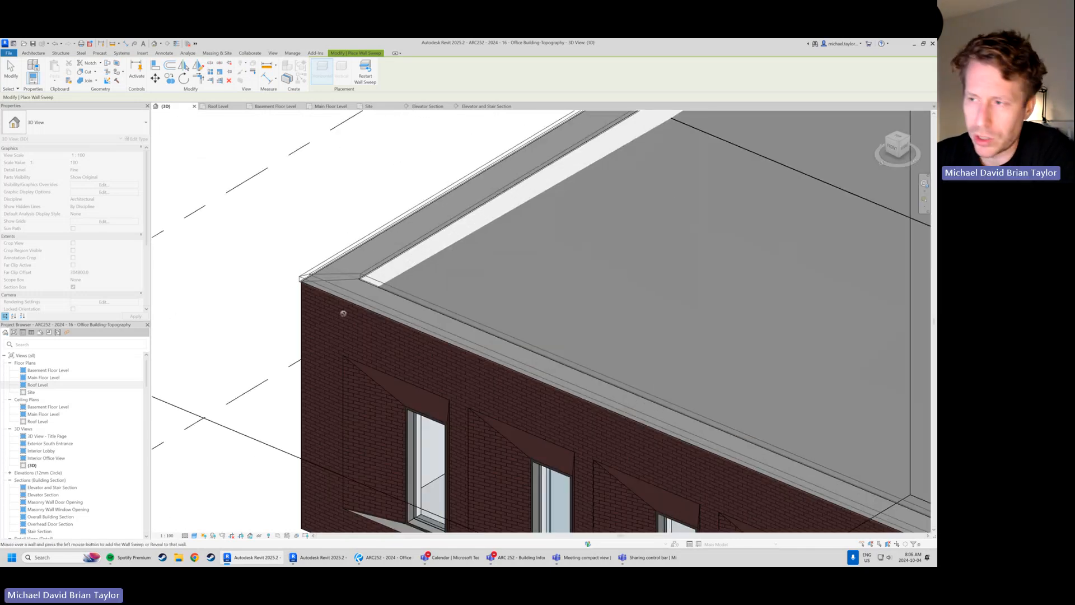
{"action": "scroll", "coordinate": [343, 313], "scroll_direction": "down", "scroll_amount": 6}
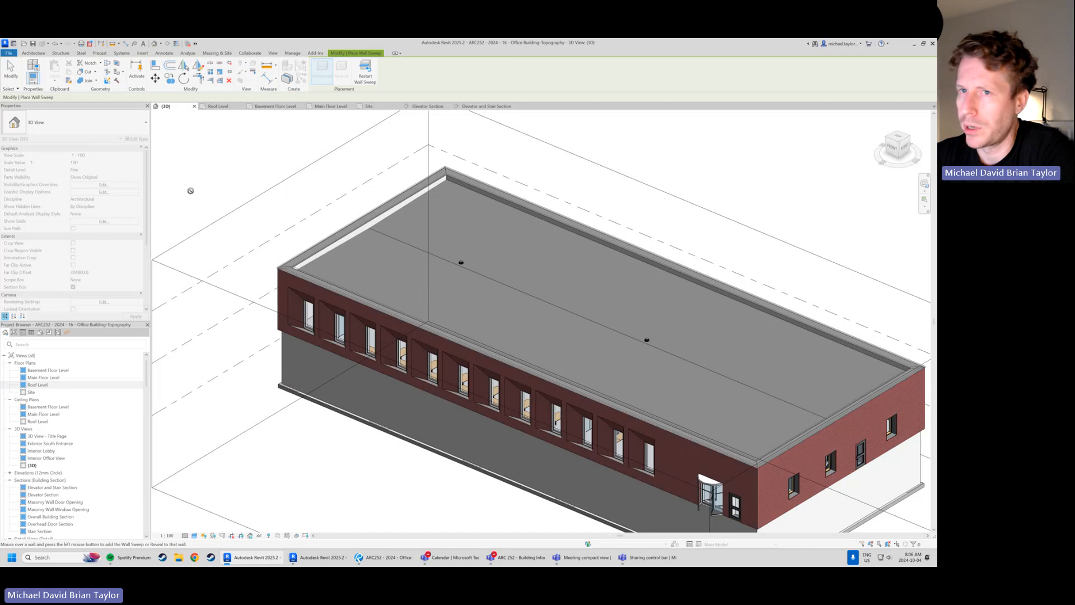
Finish placing the parapet cap sweep and inspect its corner at the wall with the overhead door in 3D
{"action": "scroll", "coordinate": [295, 307], "scroll_direction": "down", "scroll_amount": 2}
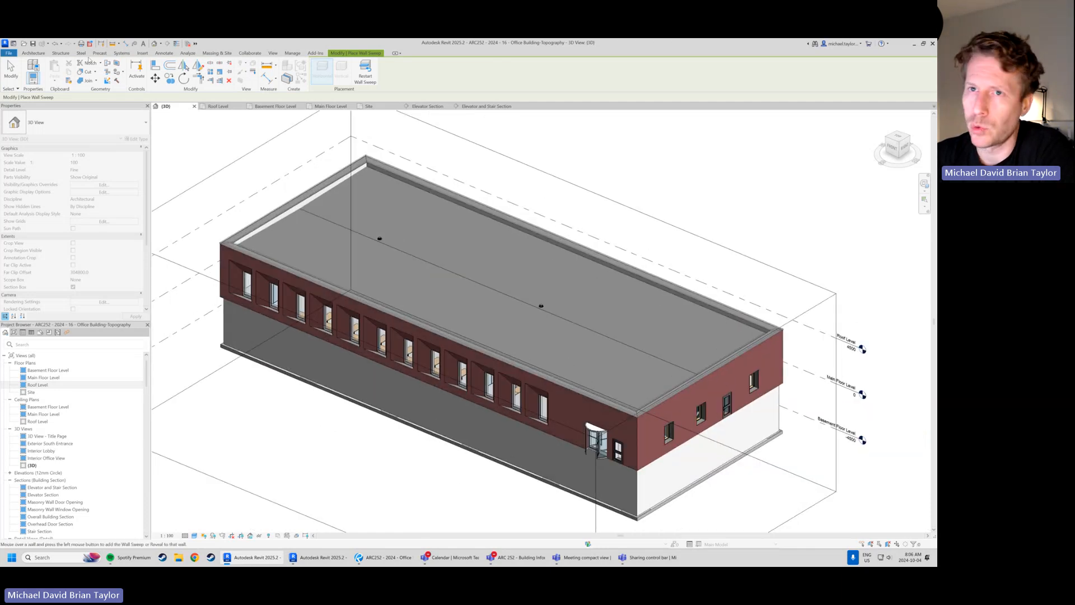
{"action": "left_click", "coordinate": [10, 67]}
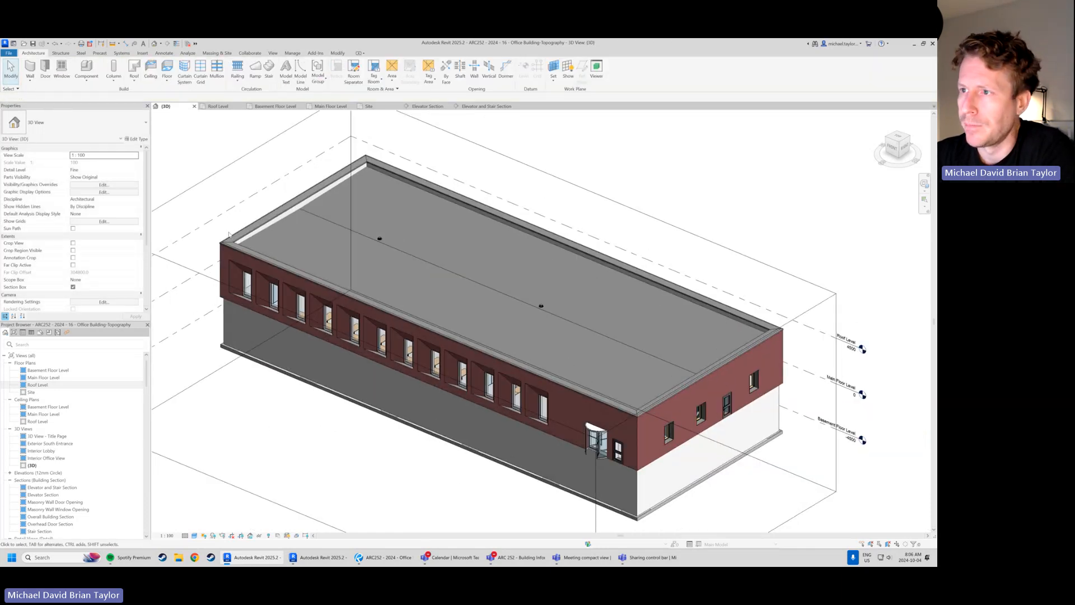
{"action": "middle_click_drag", "start_coordinate": [228, 234], "coordinate": [307, 379], "text": "shift"}
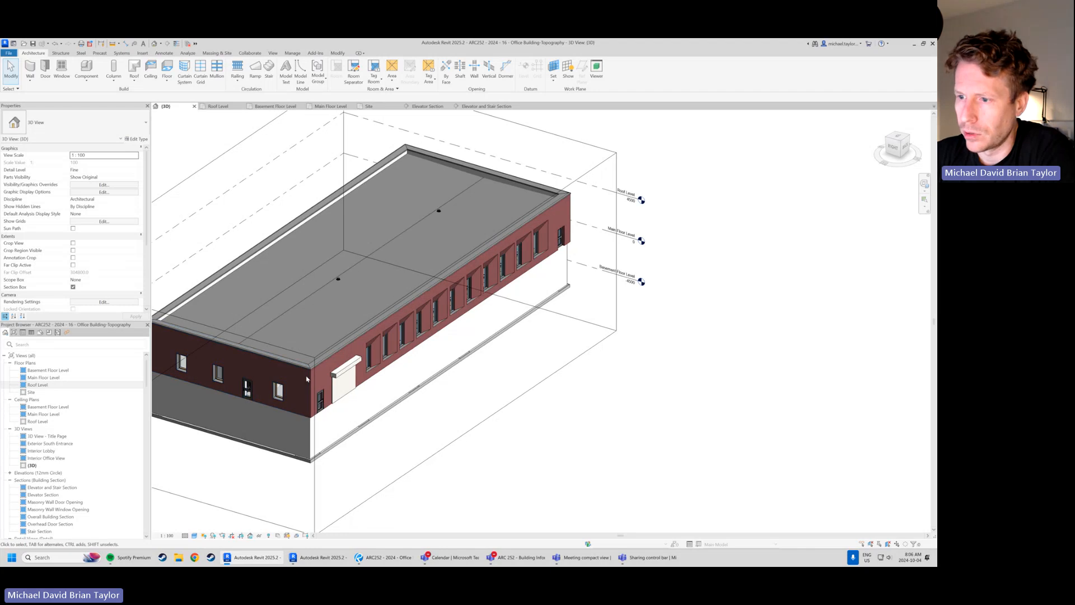
{"action": "scroll", "coordinate": [306, 379], "scroll_direction": "up", "scroll_amount": 6}
{"action": "scroll", "coordinate": [541, 368], "scroll_direction": "down", "scroll_amount": 4}
{"action": "middle_click_drag", "start_coordinate": [660, 404], "coordinate": [611, 386], "text": "shift"}
{"action": "scroll", "coordinate": [612, 386], "scroll_direction": "down", "scroll_amount": 3}
{"action": "scroll", "coordinate": [364, 286], "scroll_direction": "up", "scroll_amount": 2}
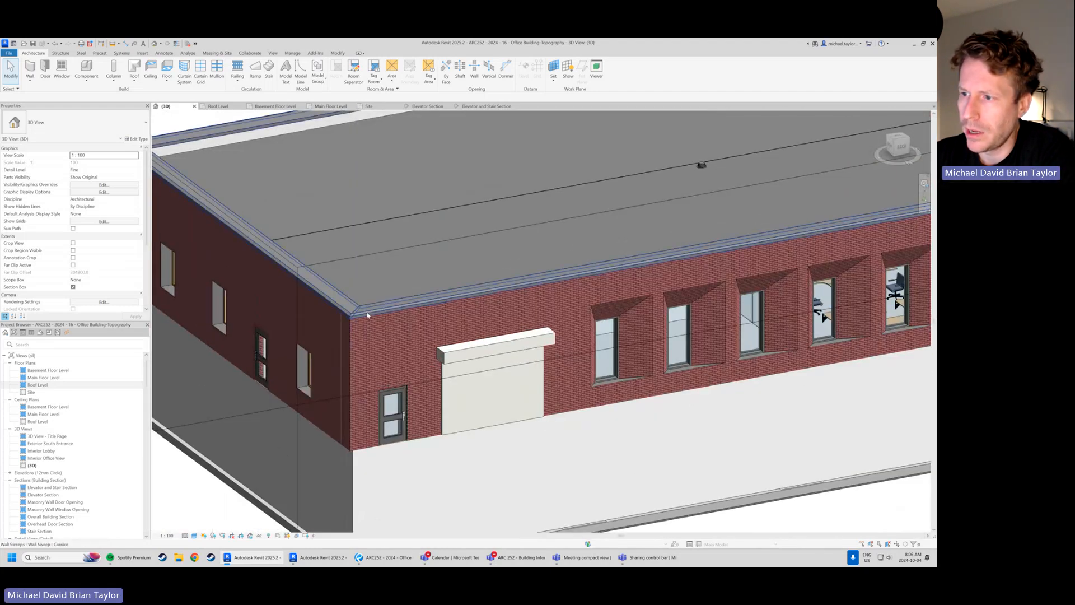
Select the parapet cap sweep and set the profile of its Cornice type to Default
{"action": "left_click", "coordinate": [372, 303]}
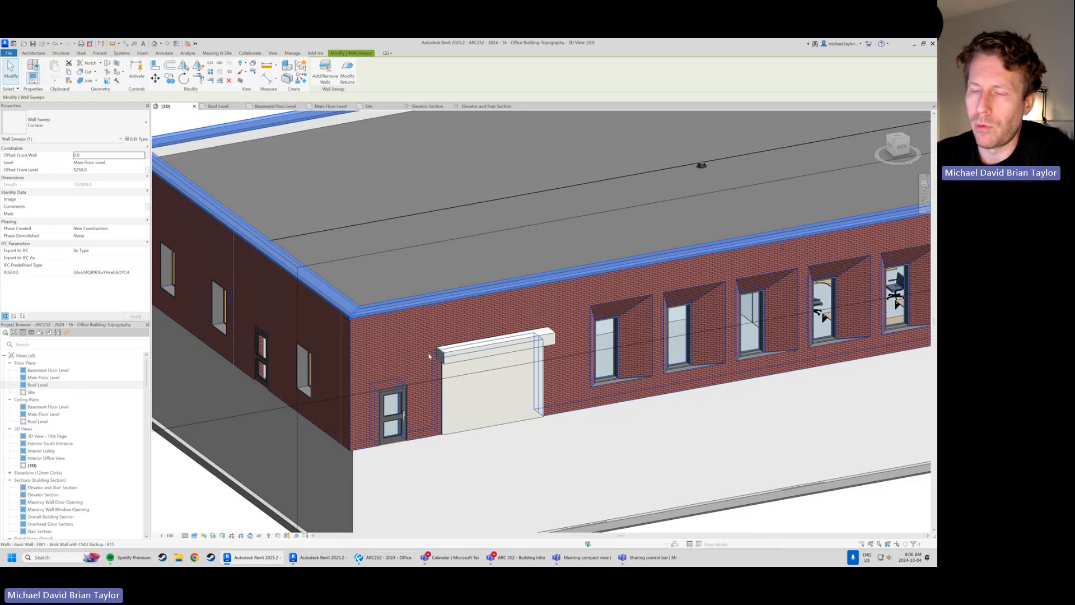
{"action": "scroll", "coordinate": [241, 269], "scroll_direction": "up", "scroll_amount": 2}
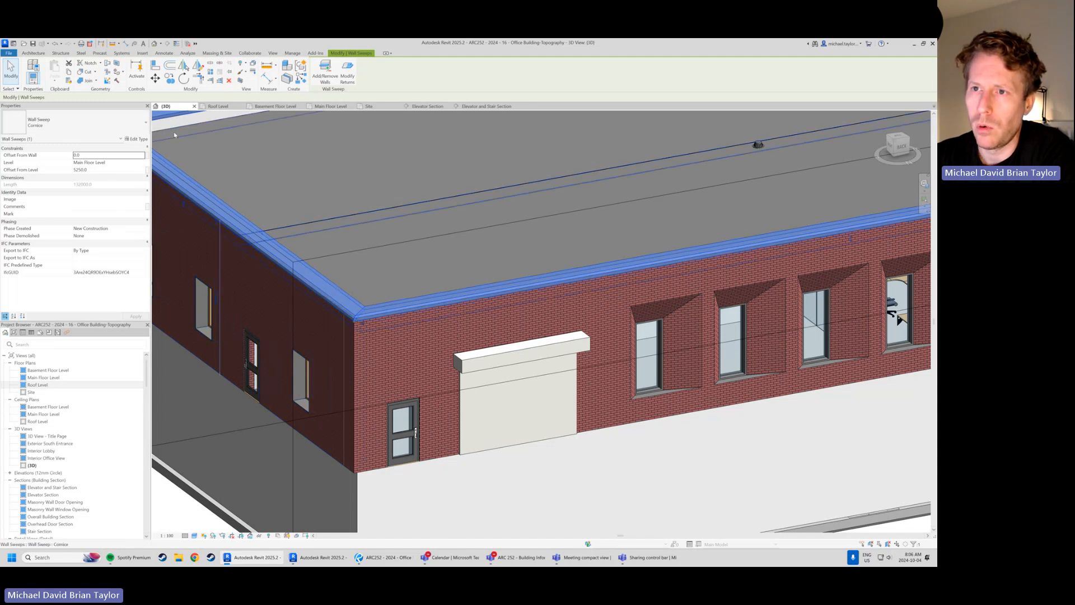
{"action": "left_click", "coordinate": [138, 140]}
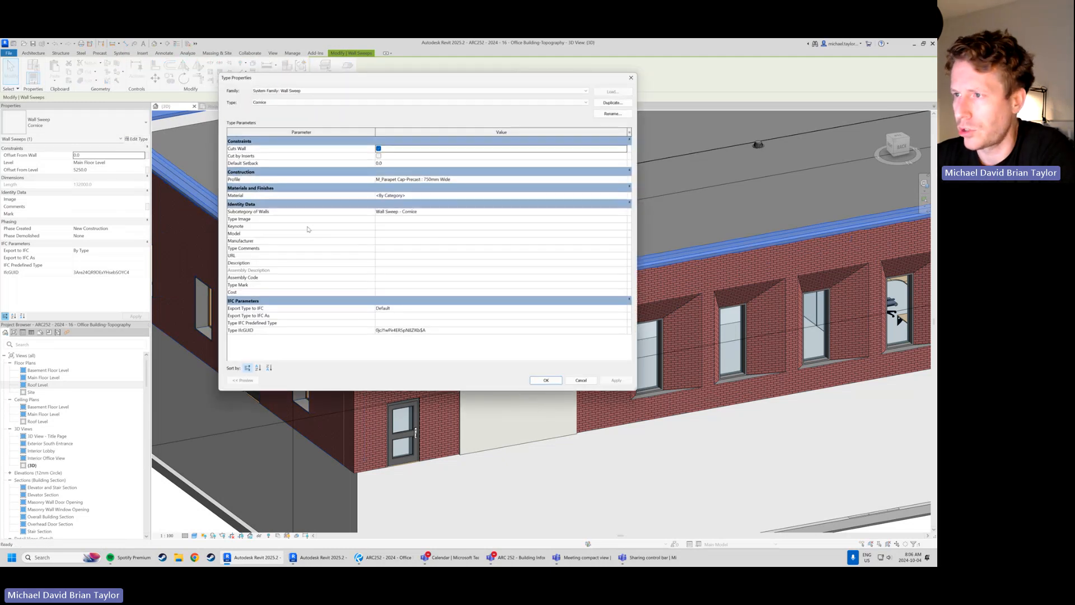
{"action": "left_click", "coordinate": [473, 179]}
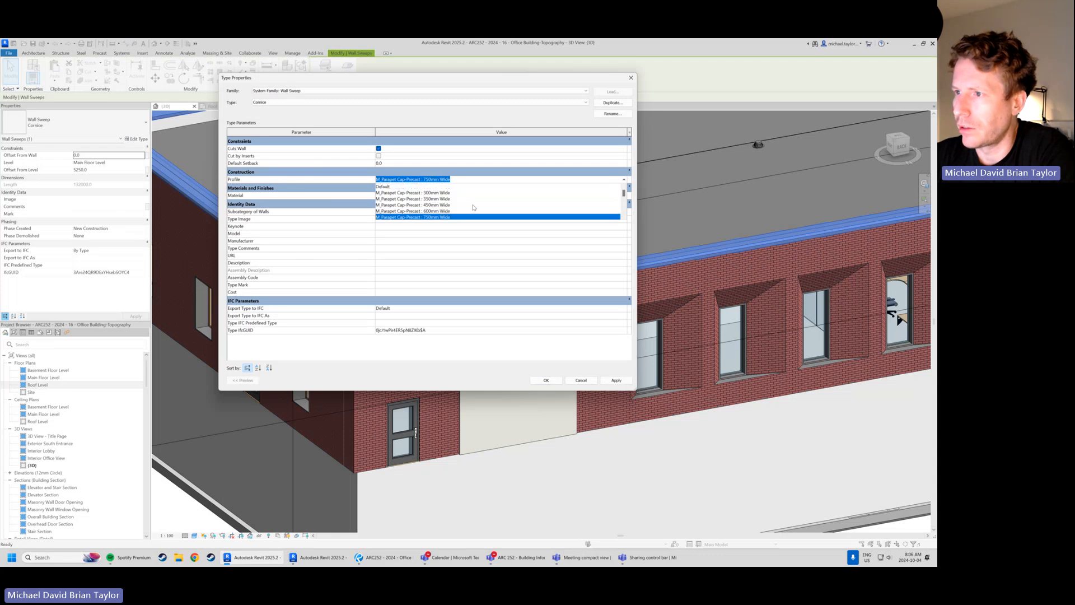
{"action": "left_click", "coordinate": [389, 186]}
{"action": "left_click", "coordinate": [546, 380]}
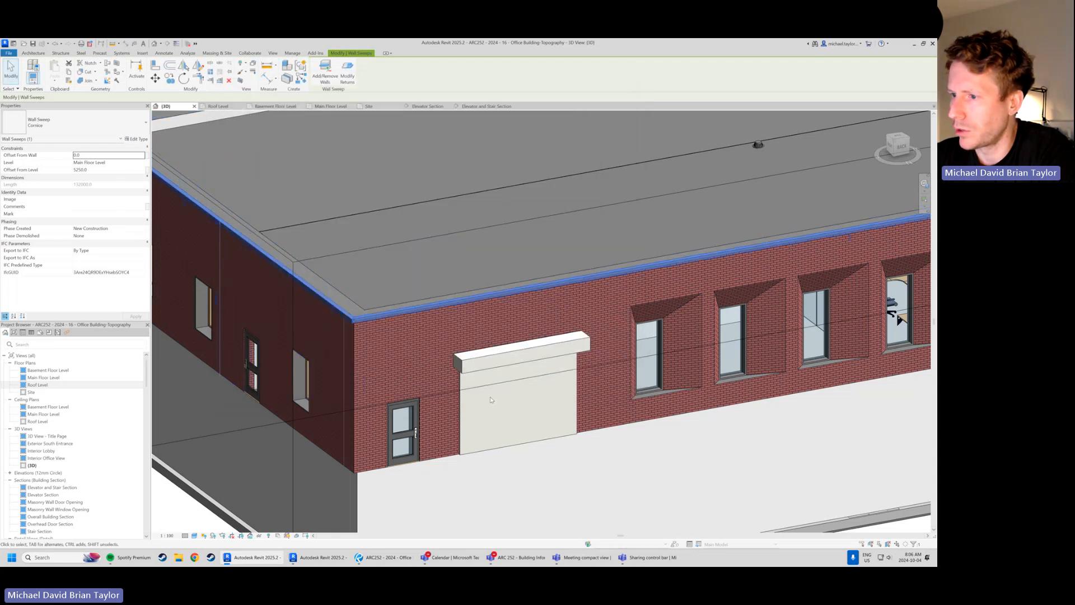
Examine the sweep's shape at the corner near the overhead door and review the Cornice type's subcategory and other type properties
{"action": "scroll", "coordinate": [347, 315], "scroll_direction": "up", "scroll_amount": 3}
{"action": "scroll", "coordinate": [313, 330], "scroll_direction": "up", "scroll_amount": 2}
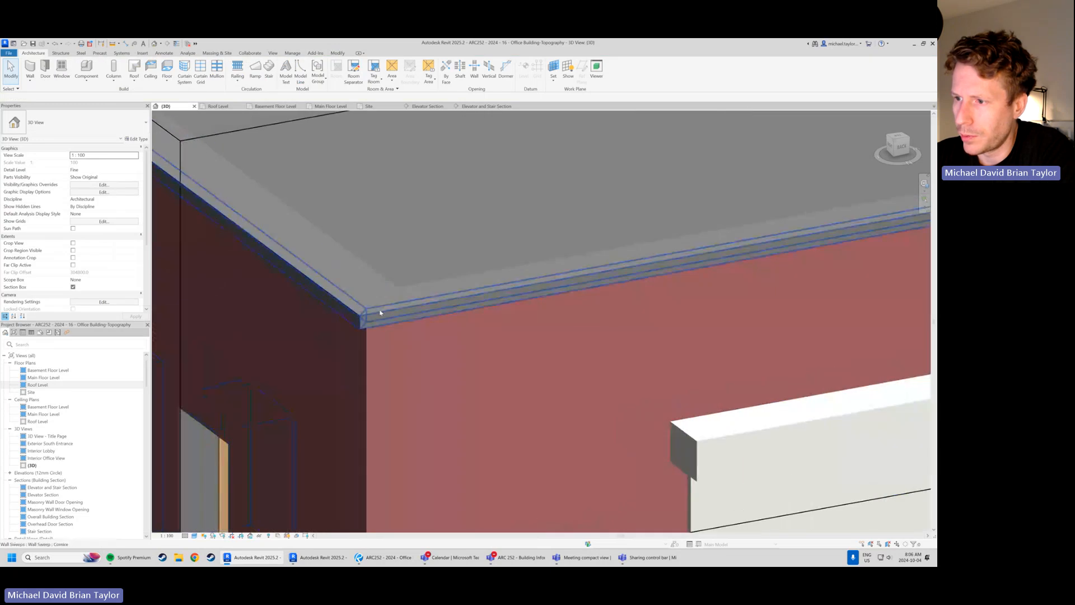
{"action": "scroll", "coordinate": [375, 341], "scroll_direction": "down", "scroll_amount": 4}
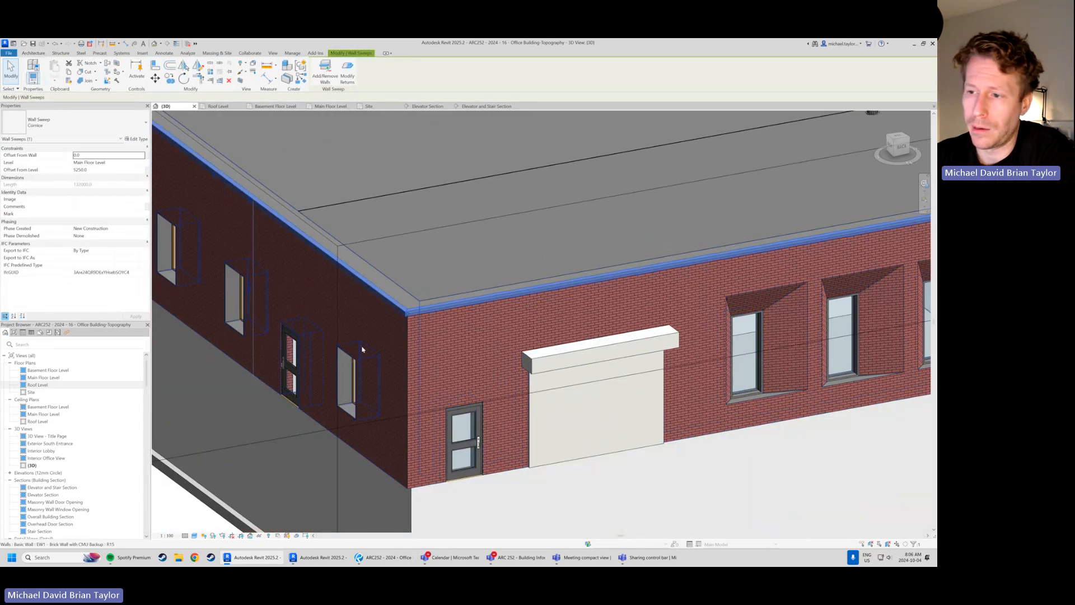
{"action": "scroll", "coordinate": [362, 349], "scroll_direction": "down", "scroll_amount": 2}
{"action": "middle_click_drag", "start_coordinate": [362, 350], "coordinate": [405, 379], "text": "shift"}
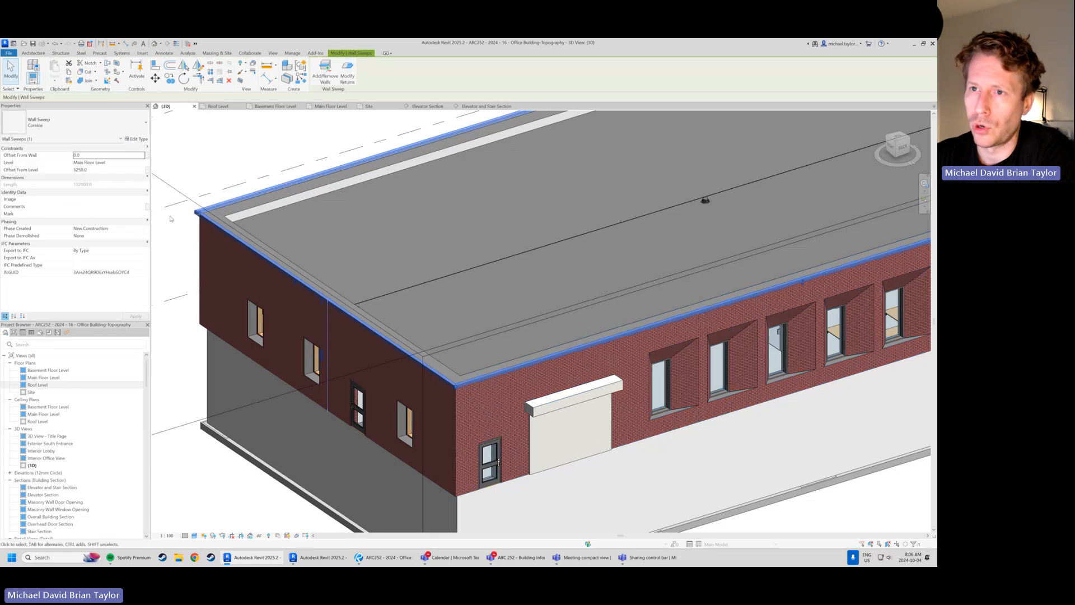
{"action": "left_click", "coordinate": [136, 139]}
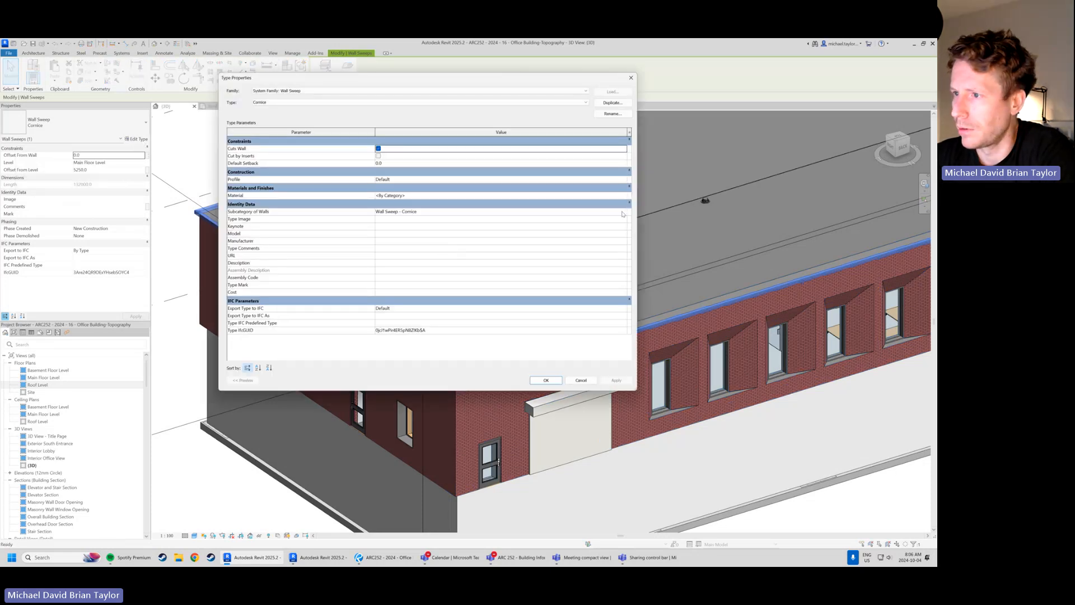
{"action": "left_click", "coordinate": [622, 212]}
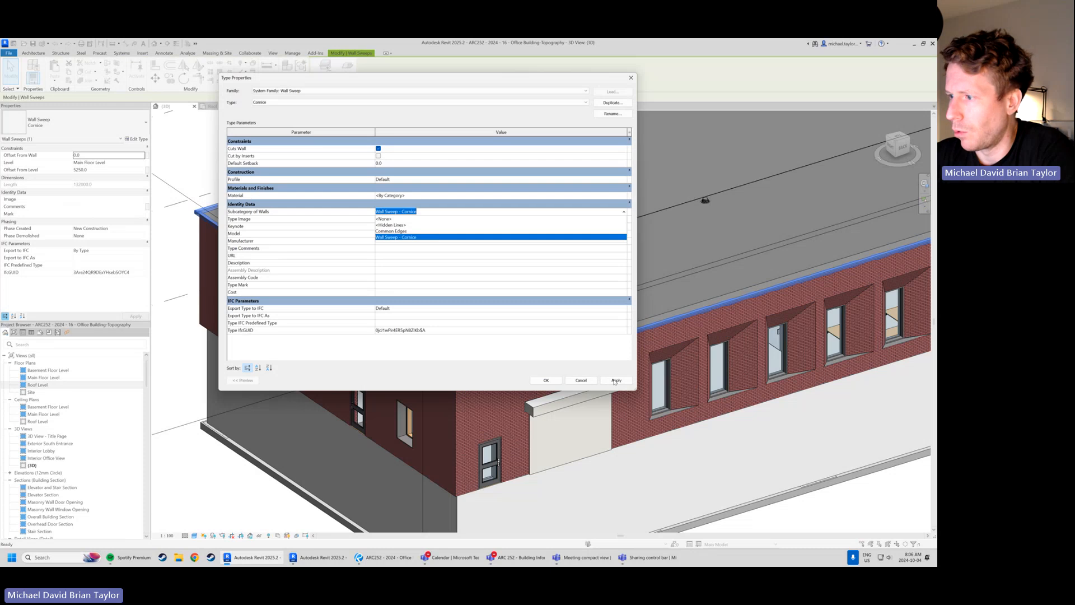
{"action": "left_click", "coordinate": [616, 381]}
{"action": "left_click", "coordinate": [546, 380]}
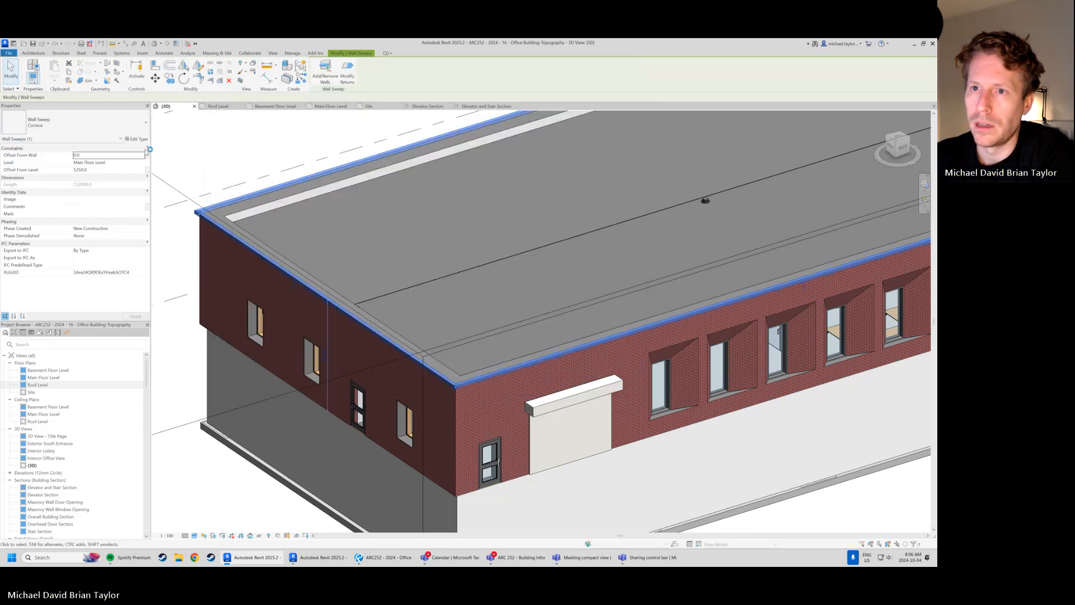
{"action": "left_click", "coordinate": [135, 139]}
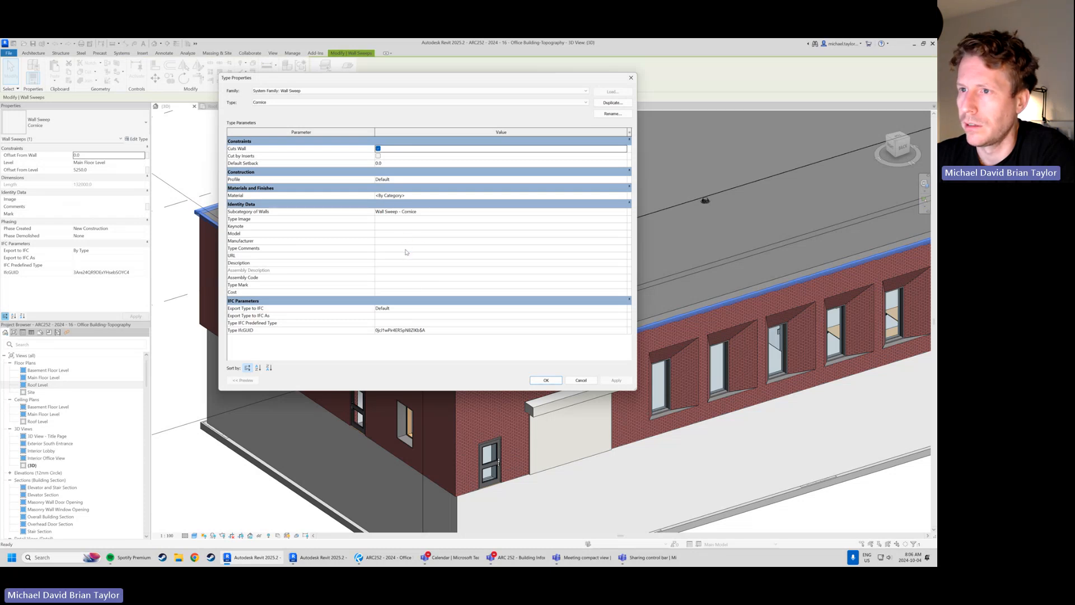
{"action": "left_click", "coordinate": [581, 380]}
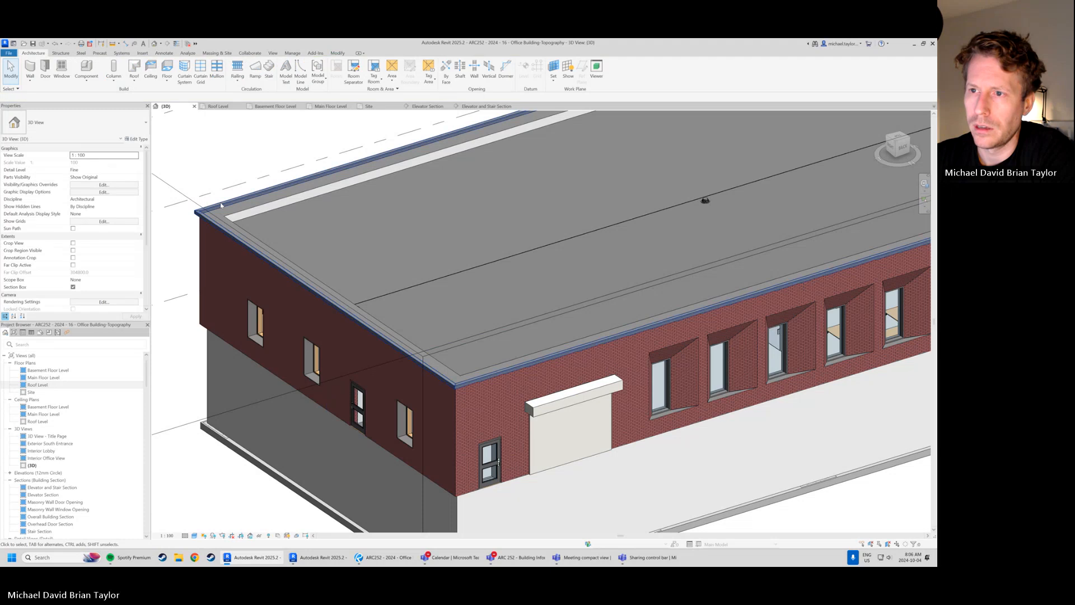
Set the Cornice type's profile to M_Parapet Cap-Precast : 750mm Wide and check the cap around the building
{"action": "left_click", "coordinate": [140, 139]}
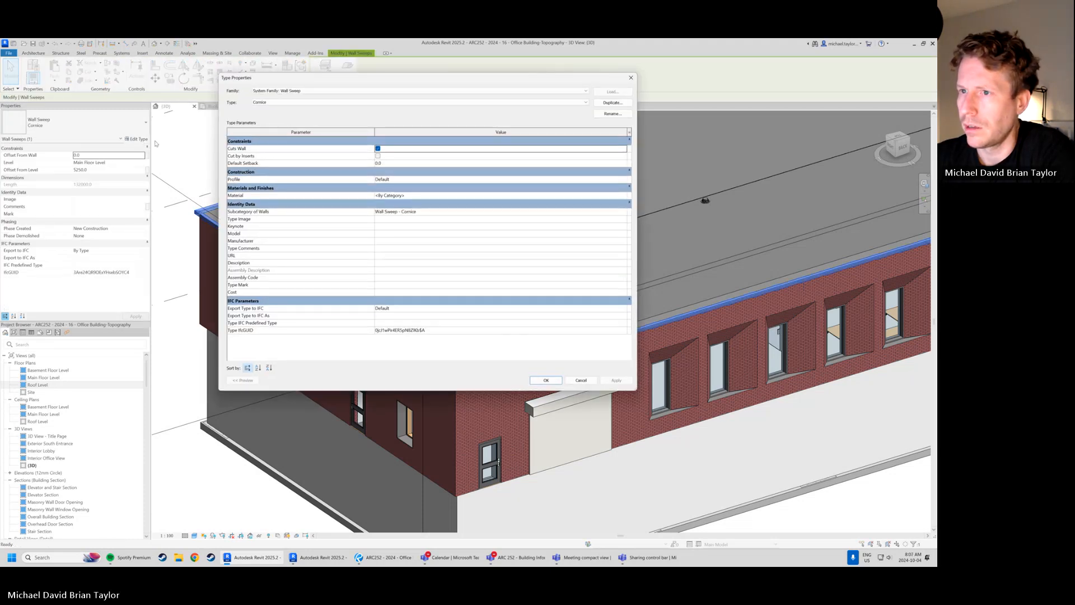
{"action": "left_click", "coordinate": [623, 180]}
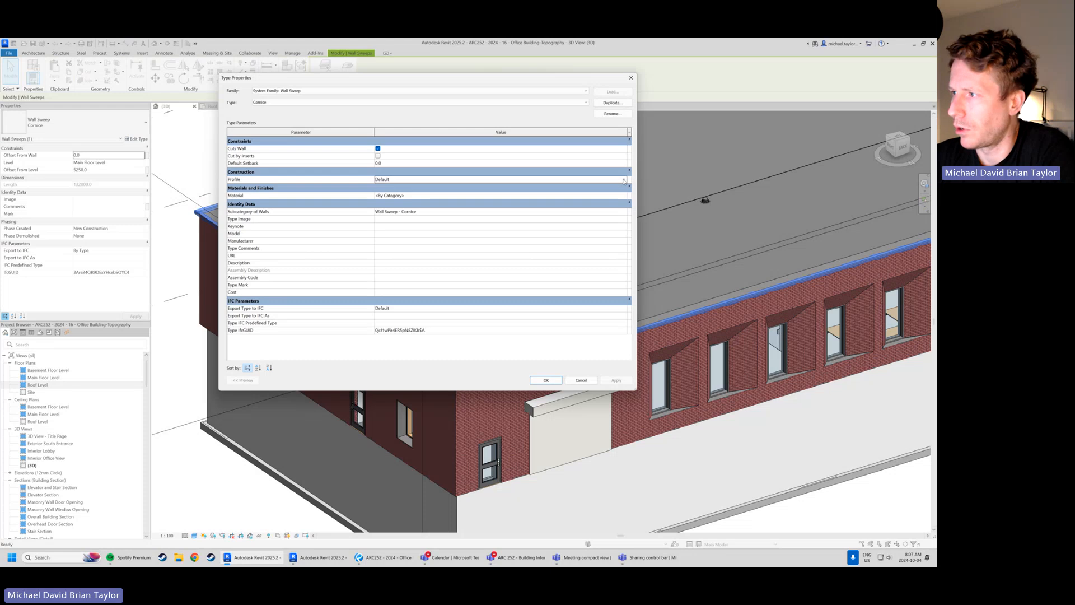
{"action": "left_click", "coordinate": [624, 179]}
{"action": "left_click", "coordinate": [438, 217]}
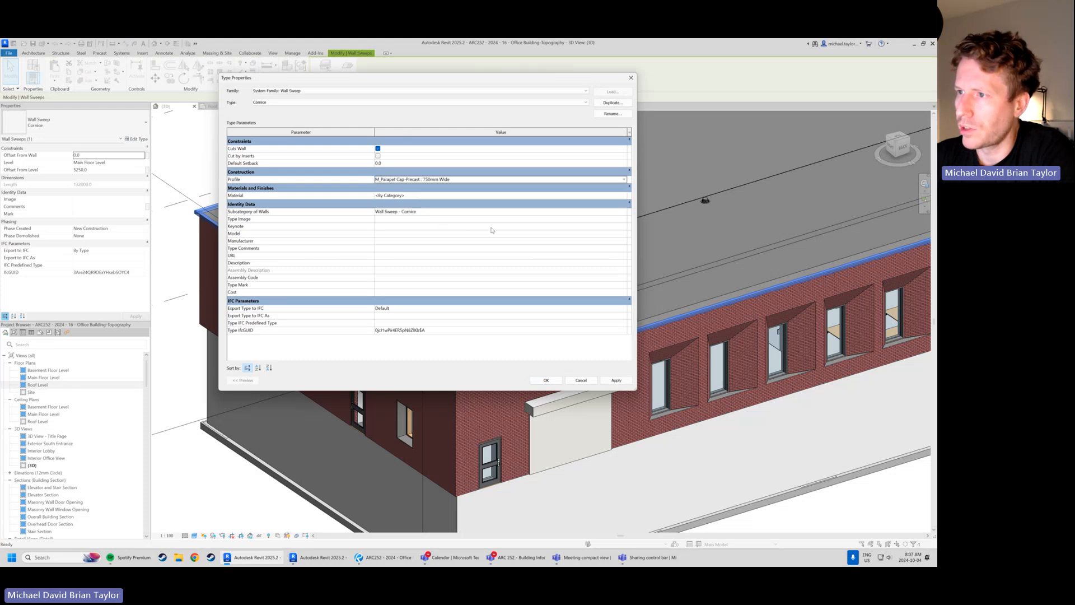
{"action": "left_click", "coordinate": [545, 380]}
{"action": "scroll", "coordinate": [418, 295], "scroll_direction": "down", "scroll_amount": 1}
{"action": "scroll", "coordinate": [418, 295], "scroll_direction": "down", "scroll_amount": 2}
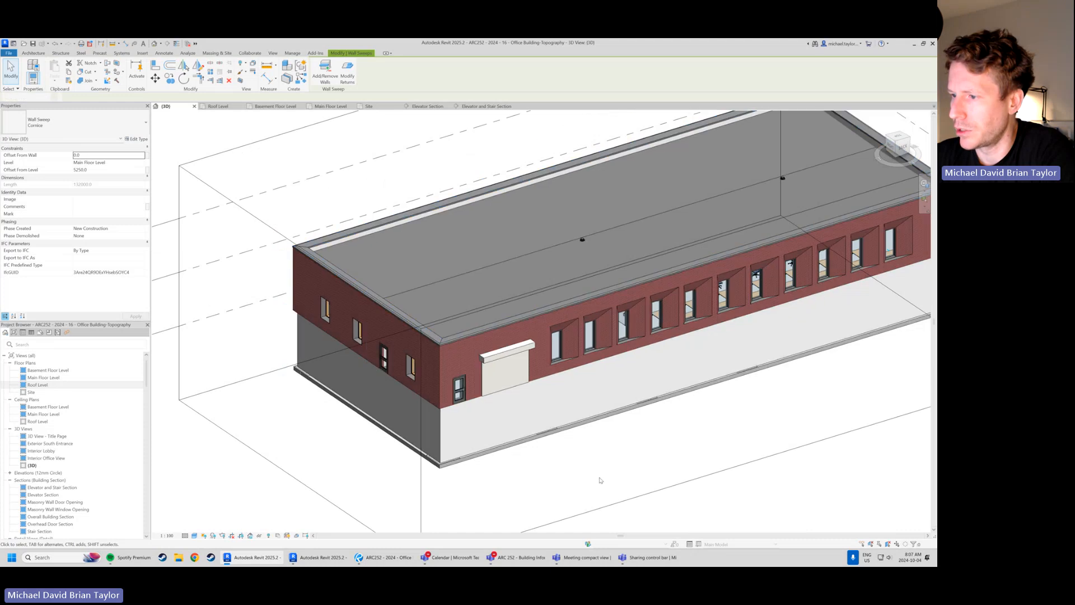
{"action": "key", "text": "Escape"}
{"action": "scroll", "coordinate": [426, 394], "scroll_direction": "up", "scroll_amount": 3}
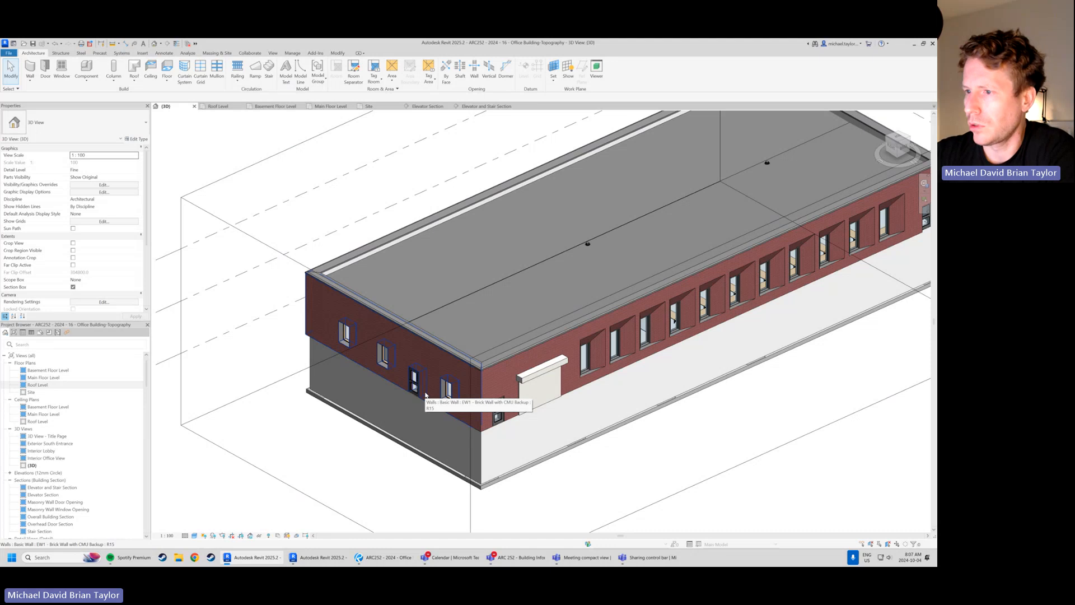
{"action": "scroll", "coordinate": [426, 394], "scroll_direction": "down", "scroll_amount": 6}
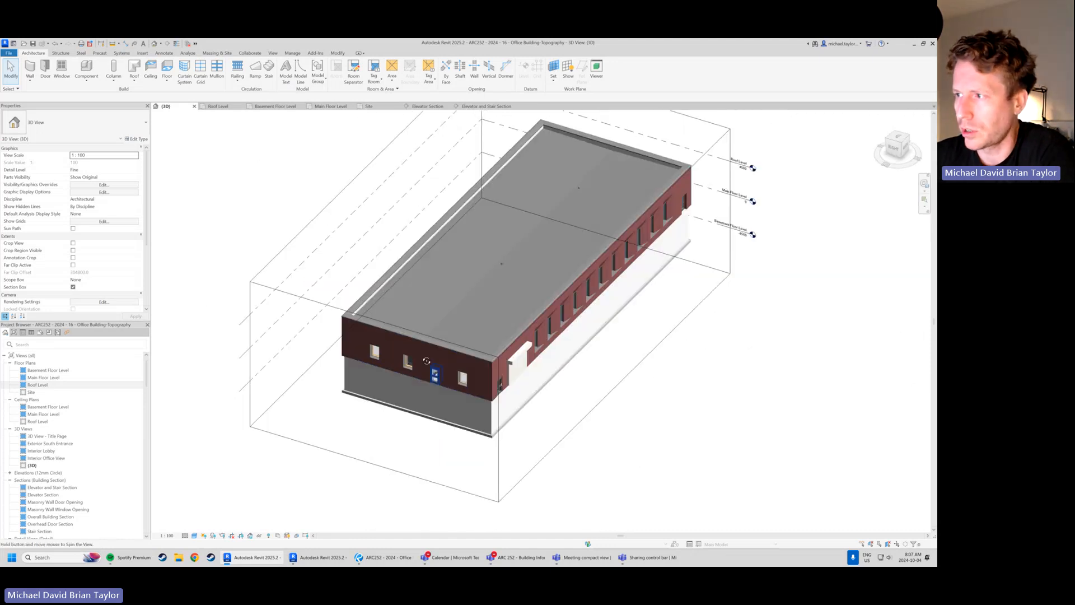
{"action": "scroll", "coordinate": [382, 353], "scroll_direction": "up", "scroll_amount": 2}
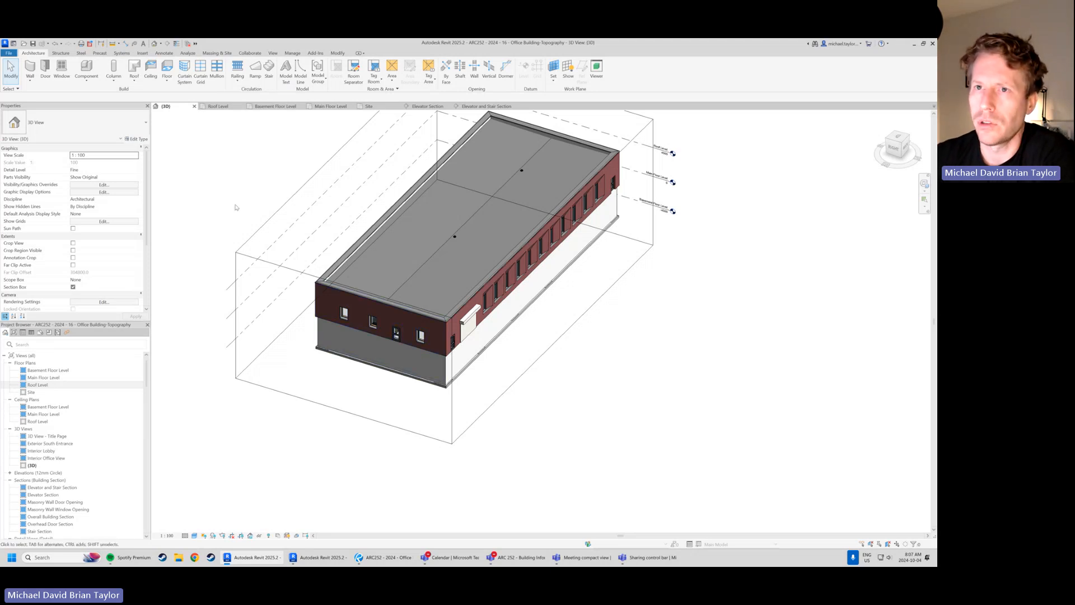
{"action": "middle_click_drag", "start_coordinate": [339, 310], "coordinate": [319, 261], "text": "shift"}
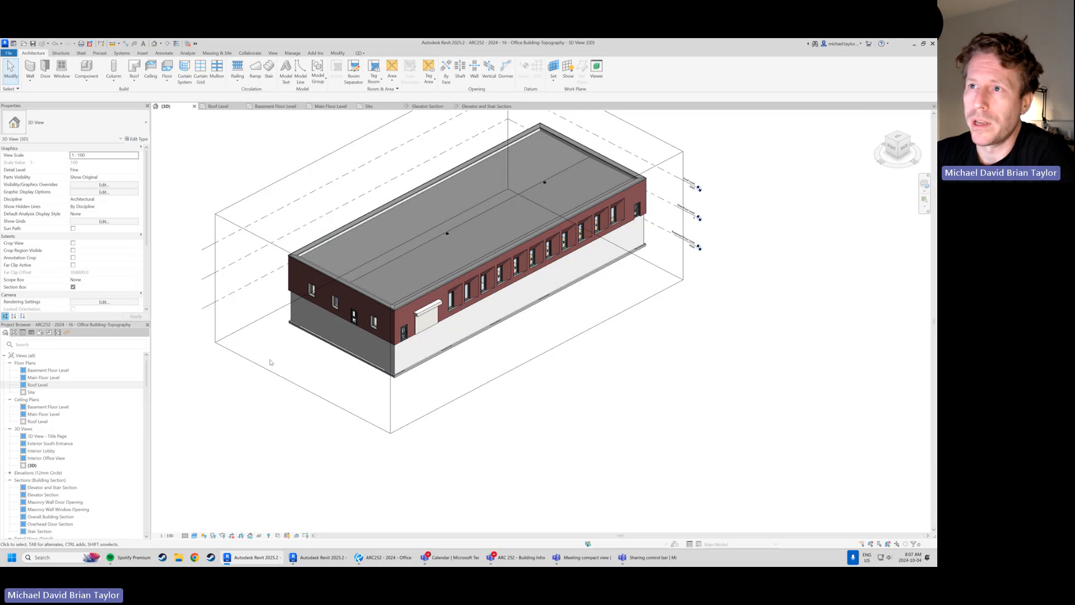
Start a toposolid from sketch and draw its rectangular boundary, about 89 by 61 m, around the building in the Site plan
{"action": "left_click", "coordinate": [217, 54]}
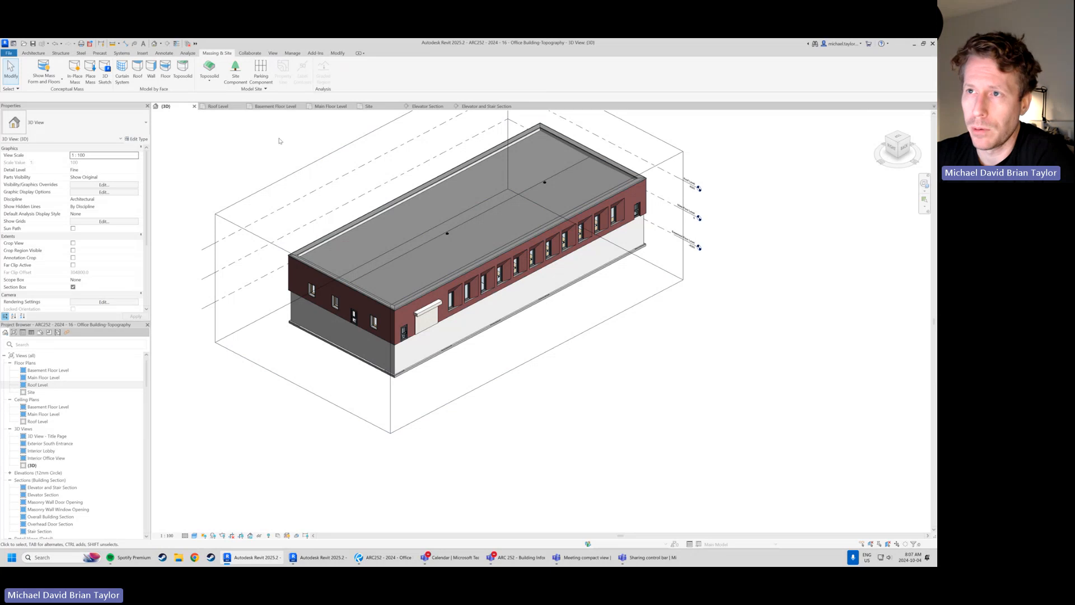
{"action": "left_click", "coordinate": [210, 82]}
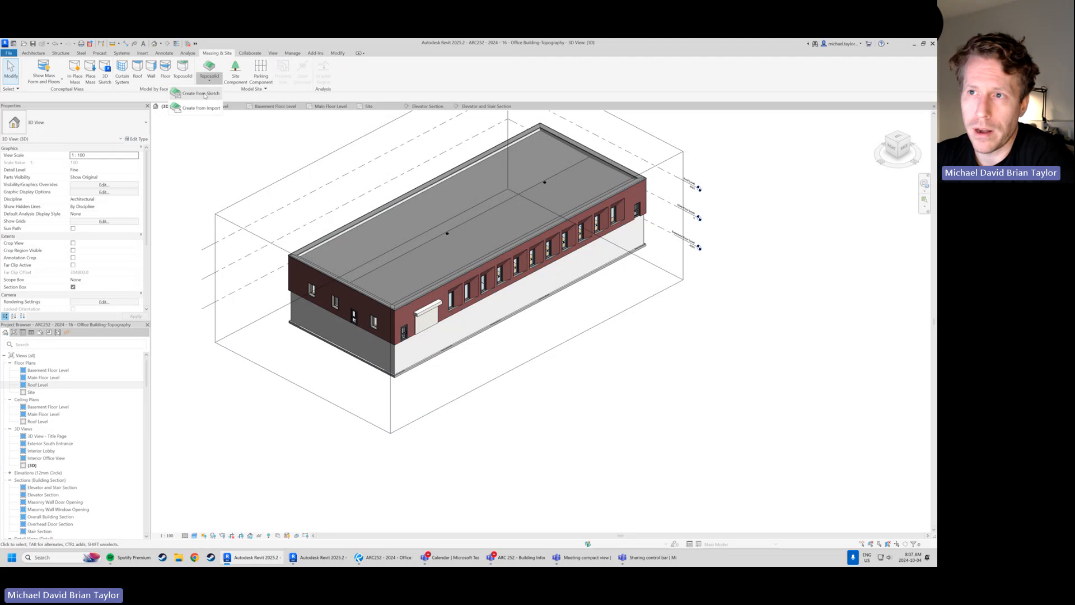
{"action": "left_click", "coordinate": [202, 94]}
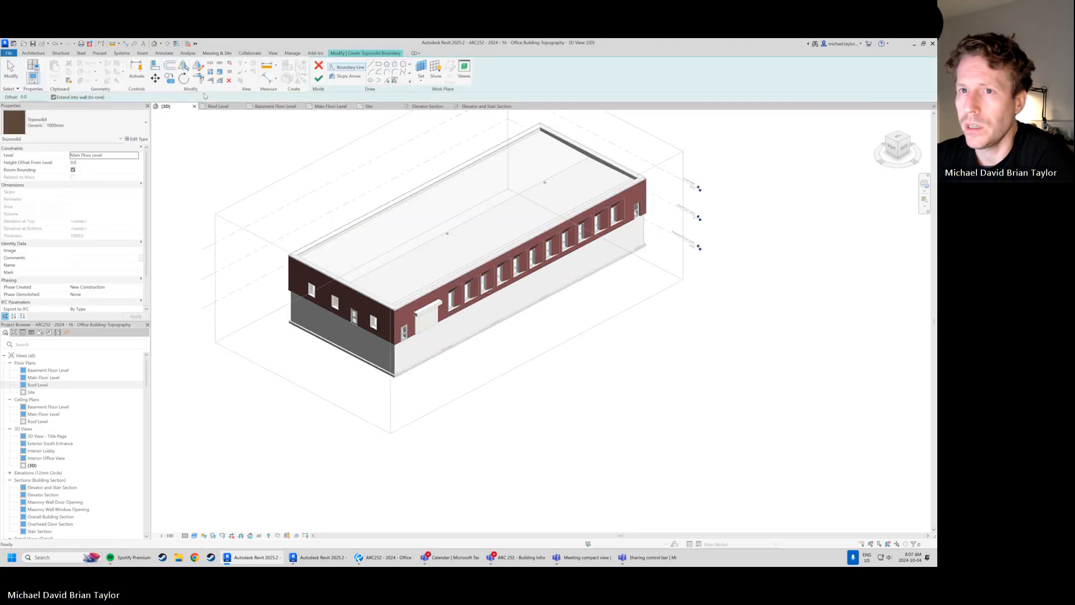
{"action": "scroll", "coordinate": [384, 283], "scroll_direction": "down", "scroll_amount": 3}
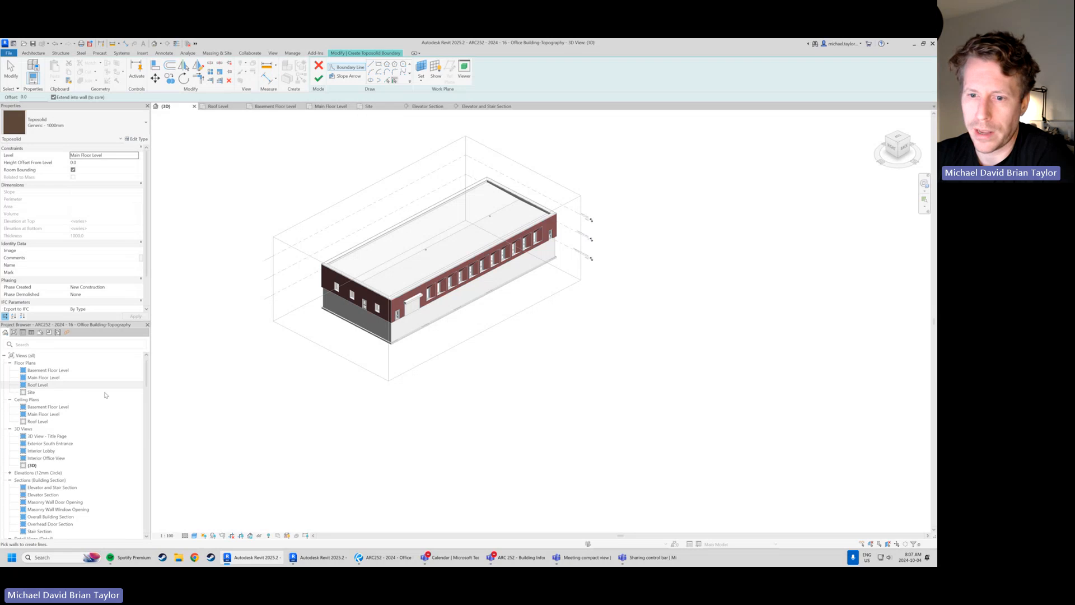
{"action": "double_click", "coordinate": [31, 392]}
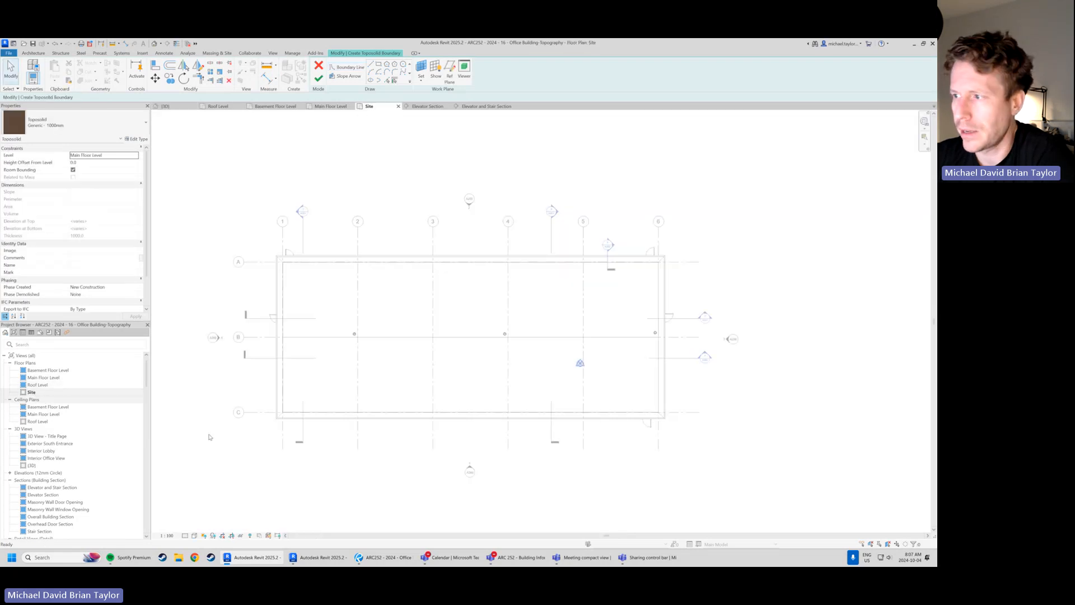
{"action": "scroll", "coordinate": [328, 358], "scroll_direction": "down", "scroll_amount": 3}
{"action": "middle_click_drag", "start_coordinate": [328, 357], "coordinate": [348, 351]}
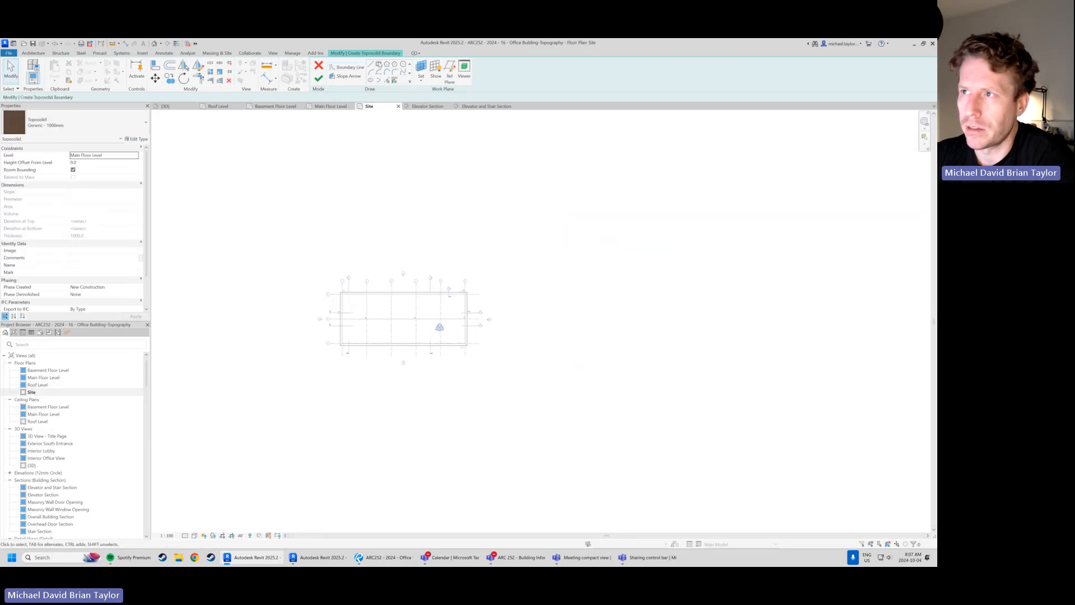
{"action": "left_click", "coordinate": [378, 65]}
{"action": "left_click", "coordinate": [287, 234]}
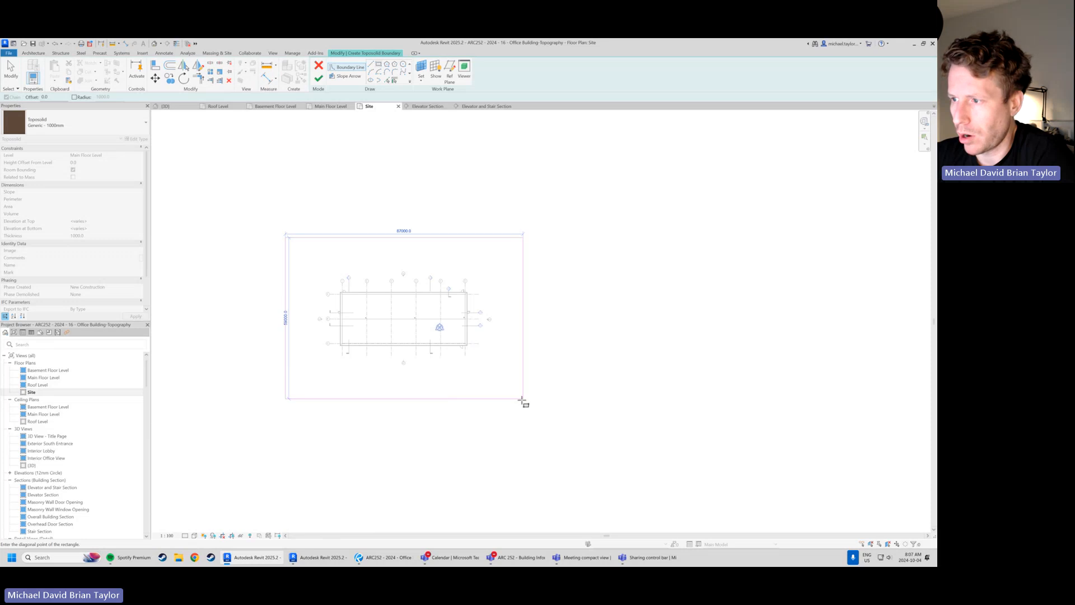
{"action": "left_click", "coordinate": [530, 404]}
Finish the toposolid boundary sketch and decline attaching the walls to the toposolid's bottom
{"action": "scroll", "coordinate": [501, 399], "scroll_direction": "up", "scroll_amount": 1}
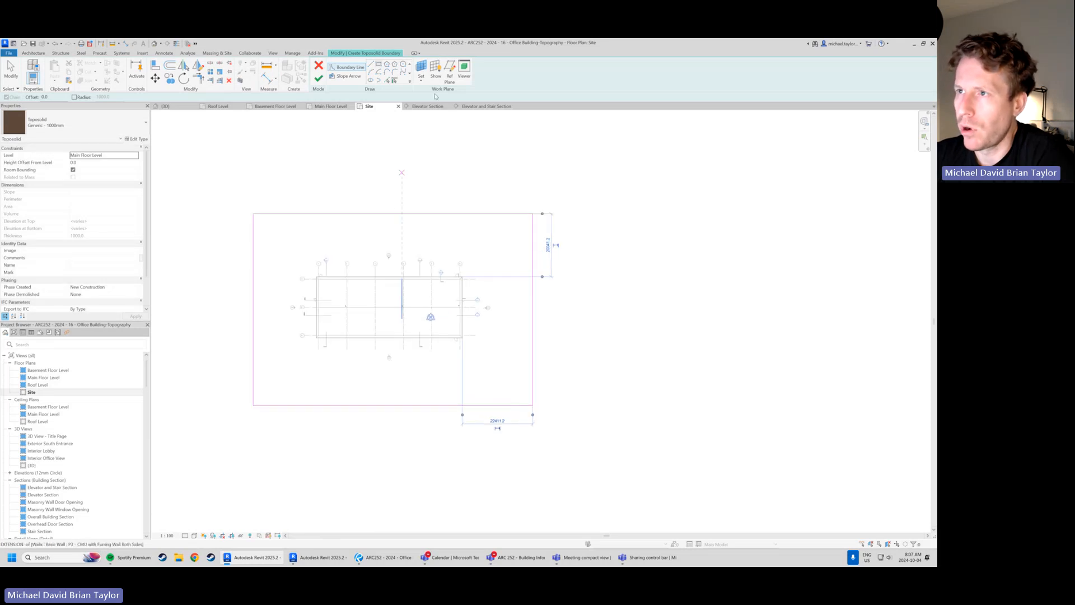
{"action": "left_click", "coordinate": [318, 80]}
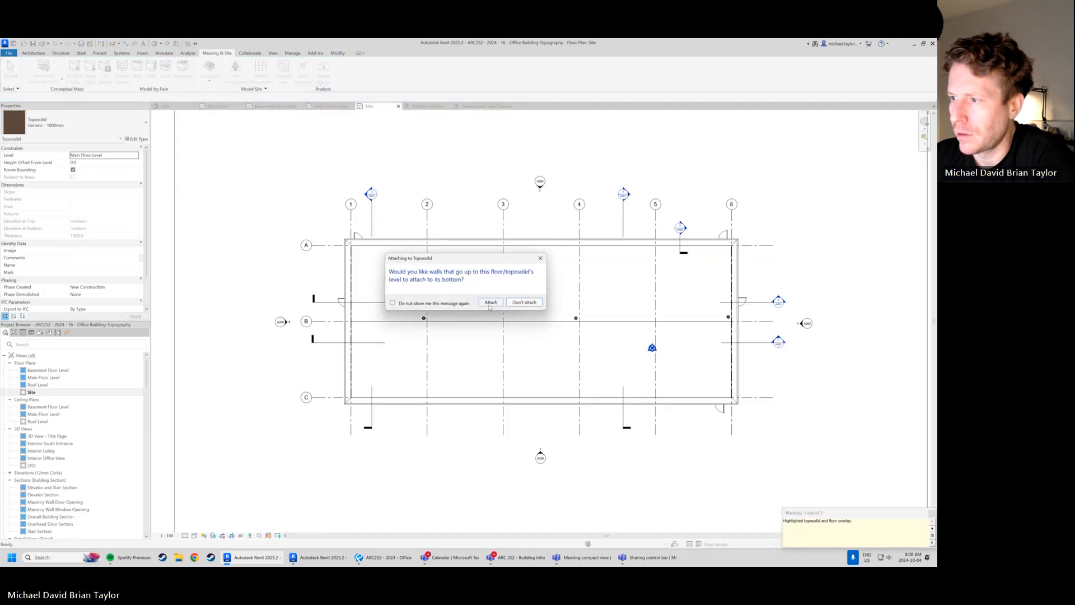
{"action": "left_click", "coordinate": [526, 304]}
{"action": "scroll", "coordinate": [300, 299], "scroll_direction": "down", "scroll_amount": 3}
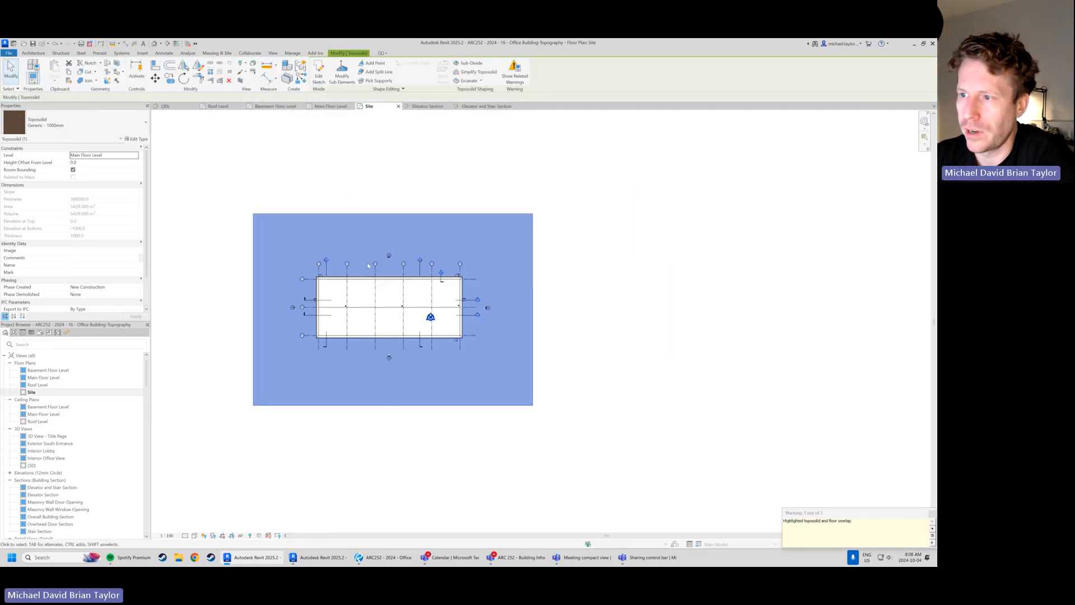
Enlarge the section box in the 3D view so it encloses the entire toposolid around the building
{"action": "left_click", "coordinate": [474, 451]}
{"action": "left_click", "coordinate": [533, 285]}
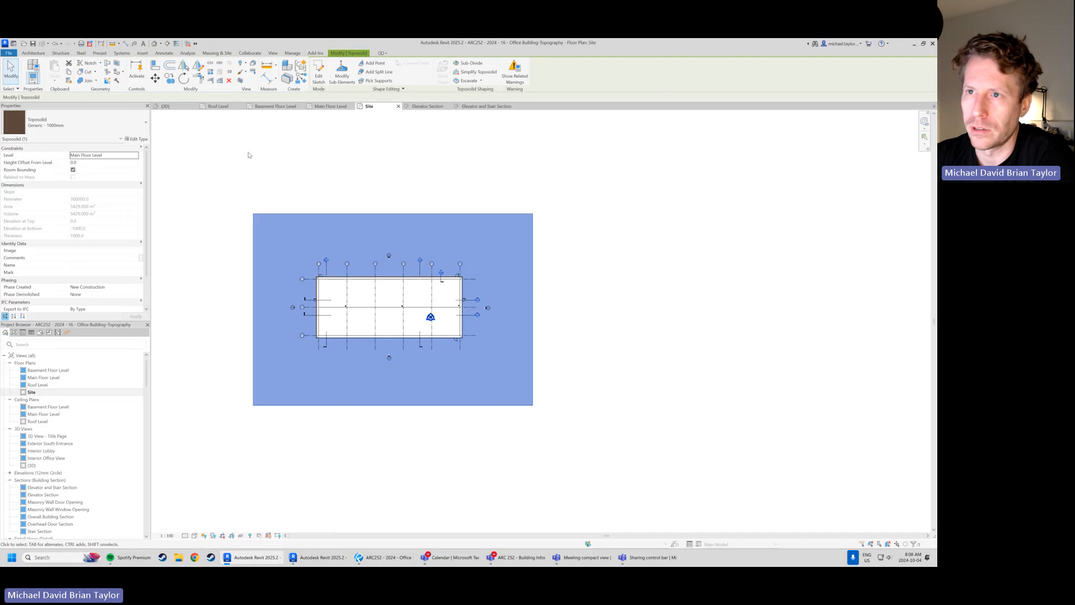
{"action": "left_click", "coordinate": [165, 106]}
{"action": "left_click", "coordinate": [442, 351]}
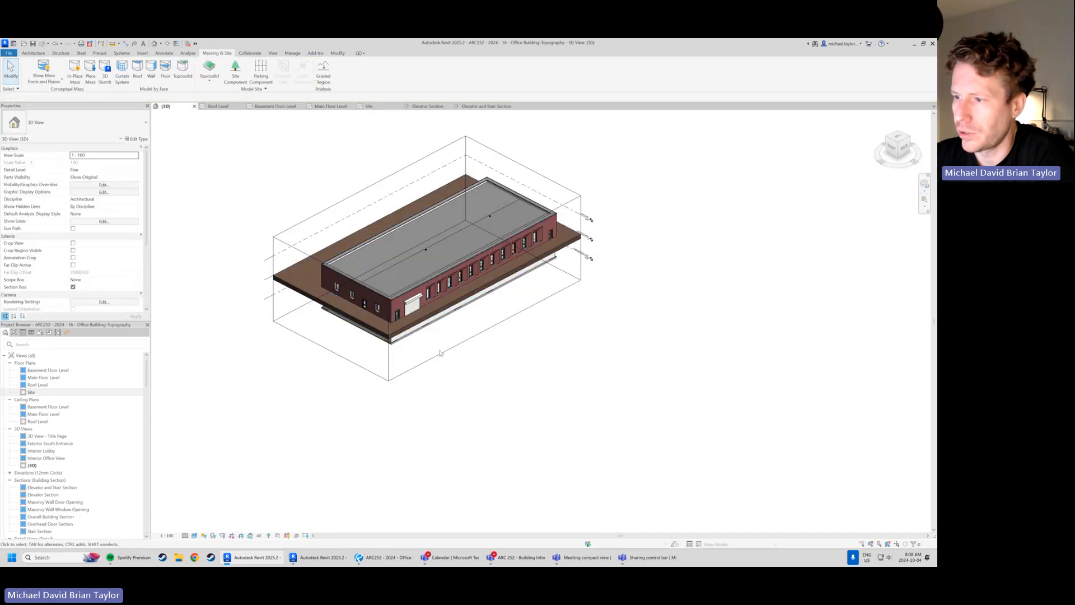
{"action": "left_click_drag", "start_coordinate": [485, 290], "coordinate": [548, 321]}
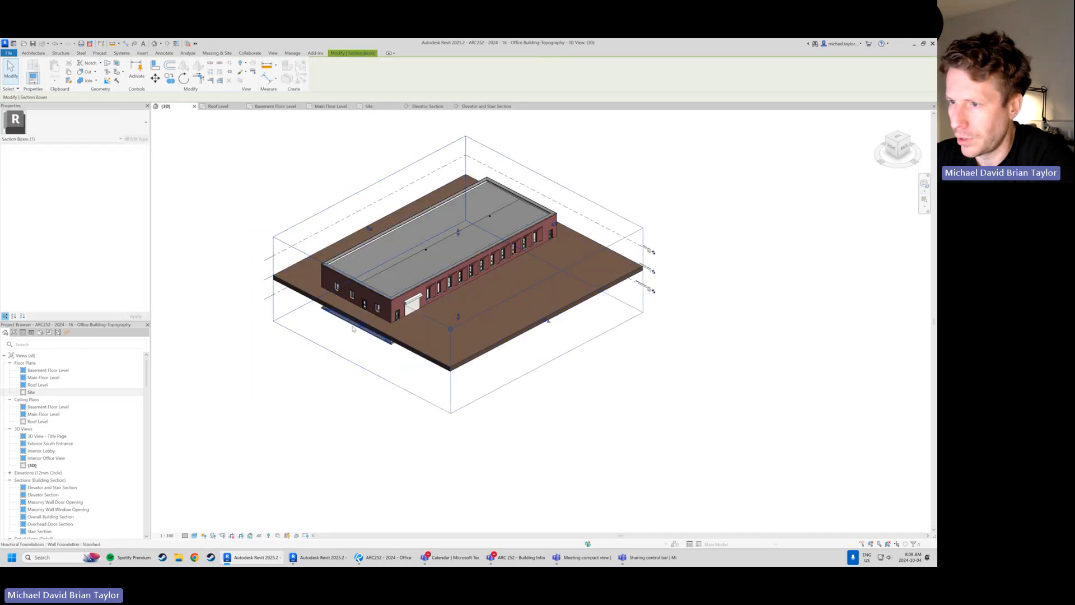
{"action": "left_click_drag", "start_coordinate": [360, 325], "coordinate": [319, 347]}
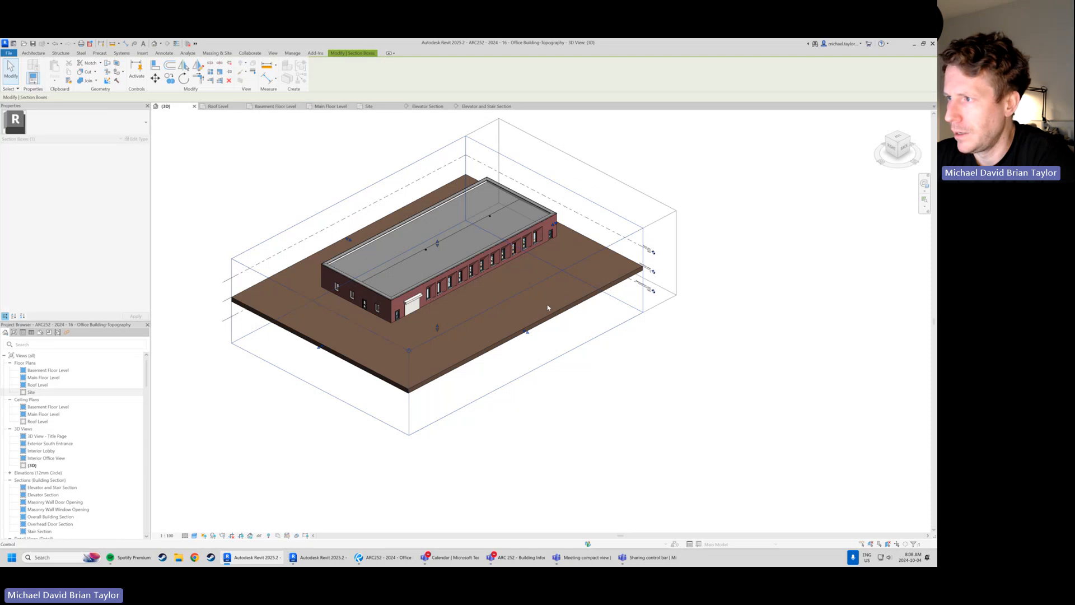
{"action": "middle_click_drag", "start_coordinate": [547, 307], "coordinate": [382, 345], "text": "shift"}
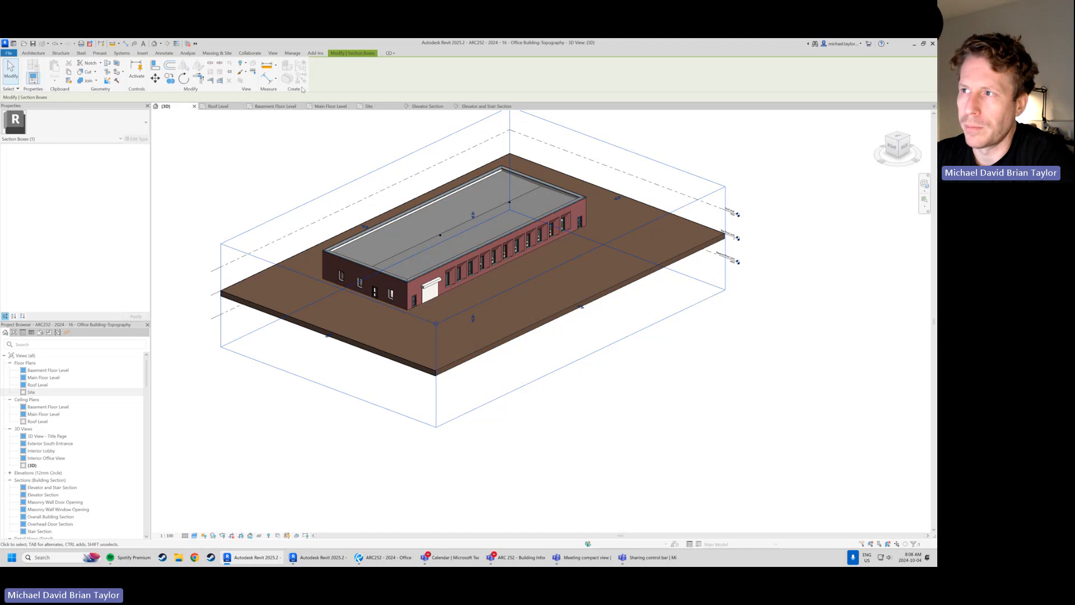
{"action": "left_click", "coordinate": [342, 415]}
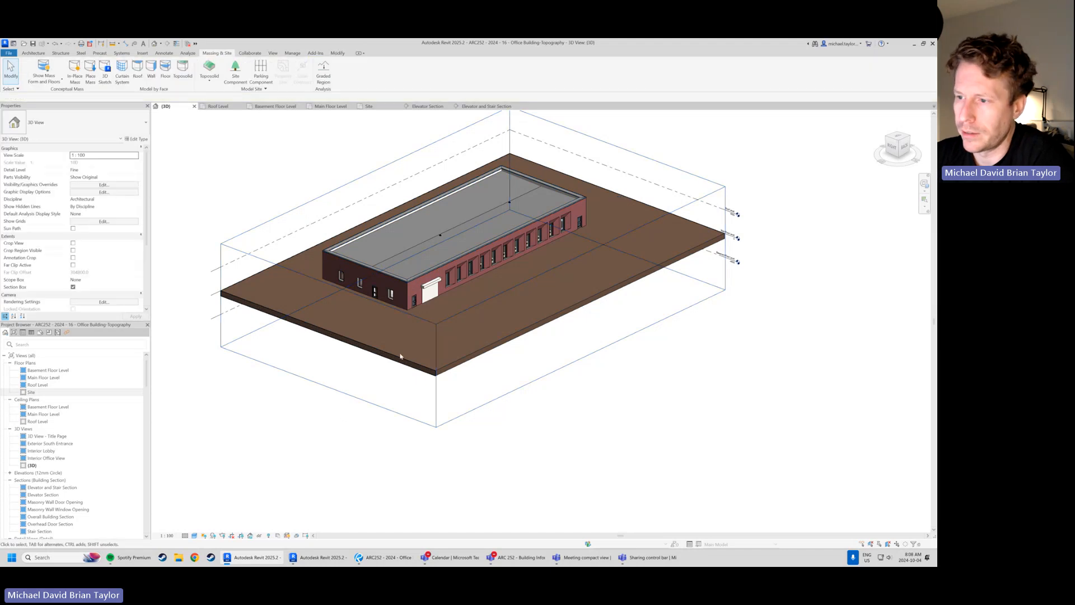
{"action": "left_click", "coordinate": [479, 362]}
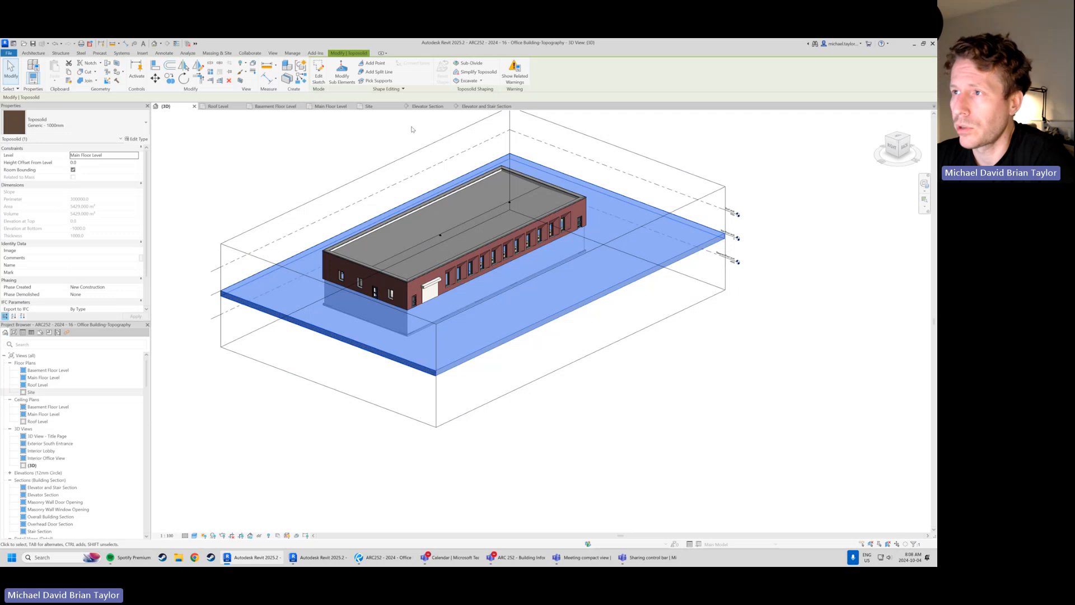
{"action": "left_click", "coordinate": [292, 177]}
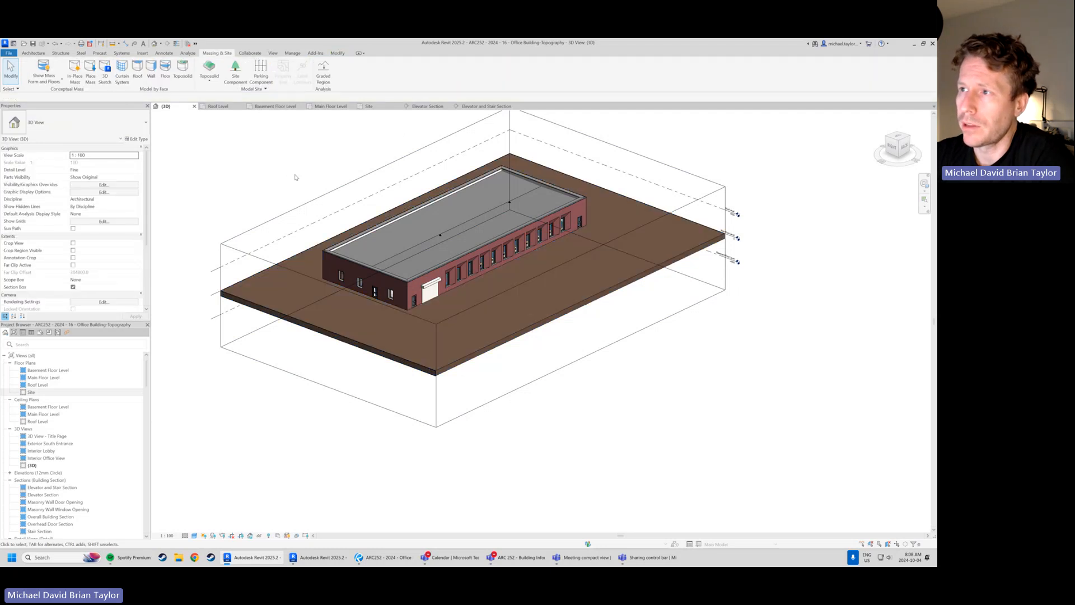
In the Elevator Section view, duplicate the toposolid's type under the name Generic - 8000mm 2
{"action": "left_click", "coordinate": [426, 107]}
{"action": "scroll", "coordinate": [326, 269], "scroll_direction": "down", "scroll_amount": 3}
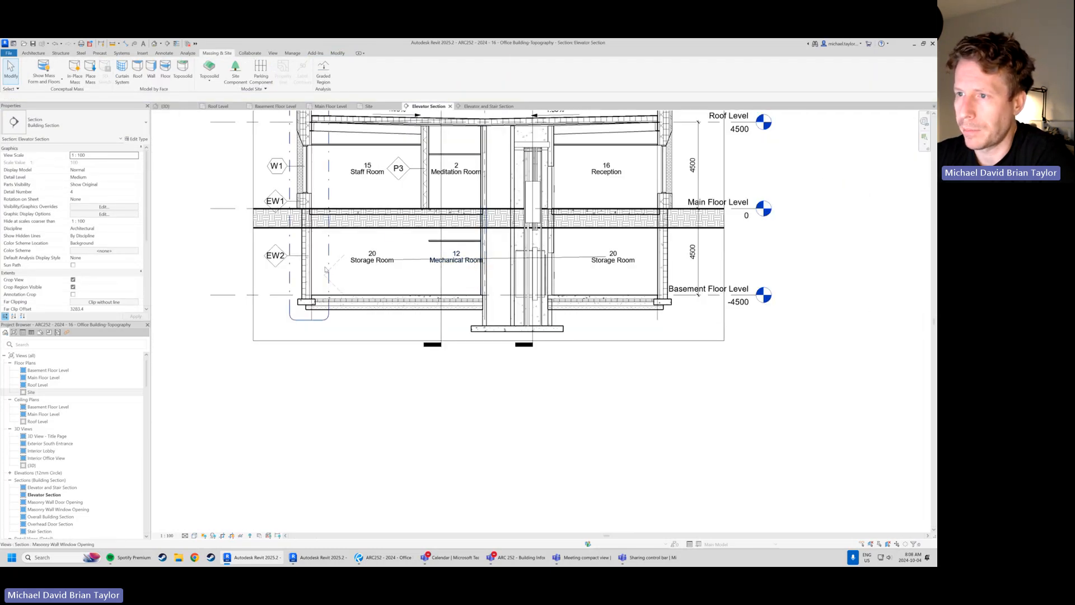
{"action": "scroll", "coordinate": [263, 206], "scroll_direction": "up", "scroll_amount": 1}
{"action": "middle_click_drag", "start_coordinate": [269, 222], "coordinate": [236, 274]}
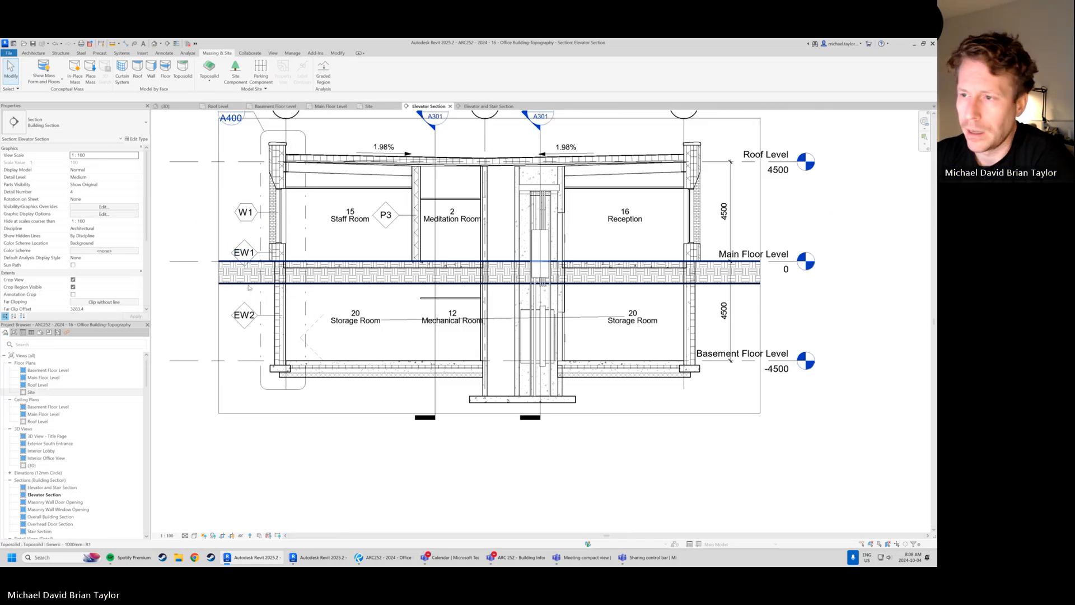
{"action": "left_click", "coordinate": [249, 287]}
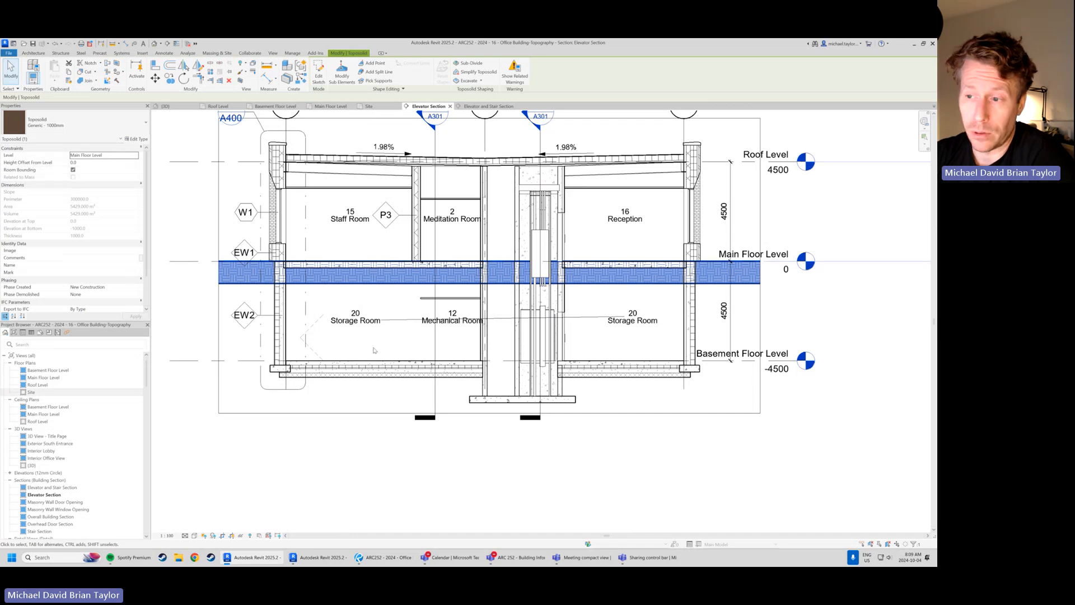
{"action": "left_click", "coordinate": [137, 139]}
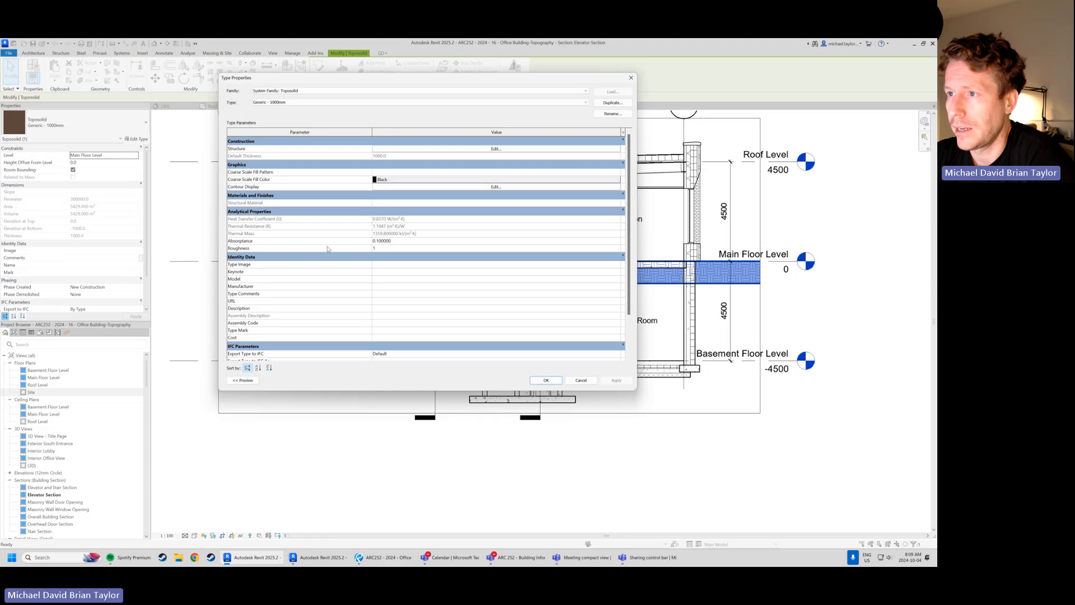
{"action": "left_click", "coordinate": [623, 104]}
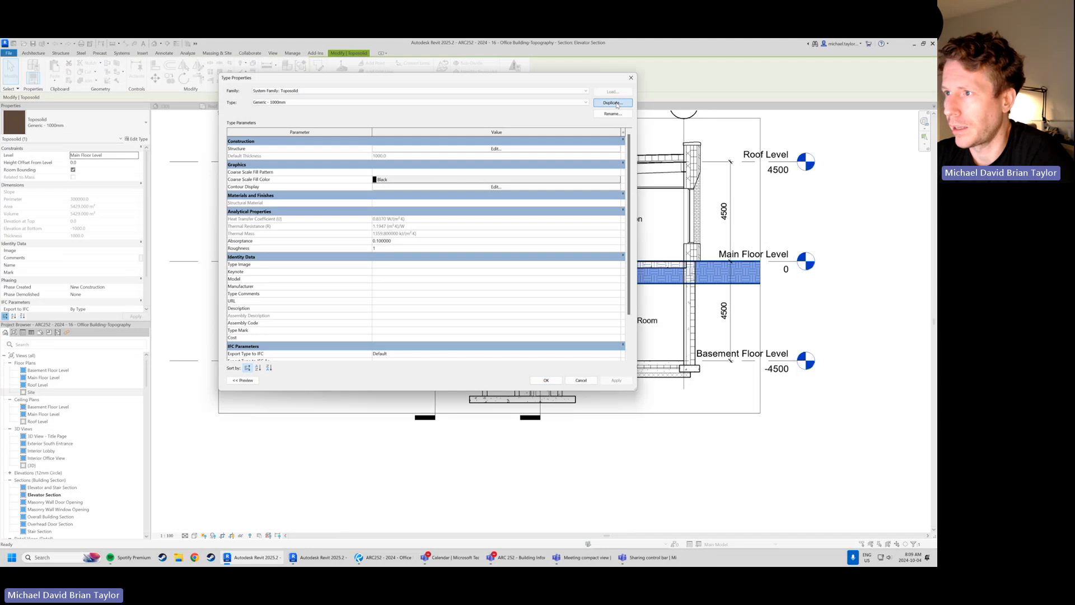
{"action": "left_click", "coordinate": [408, 228]}
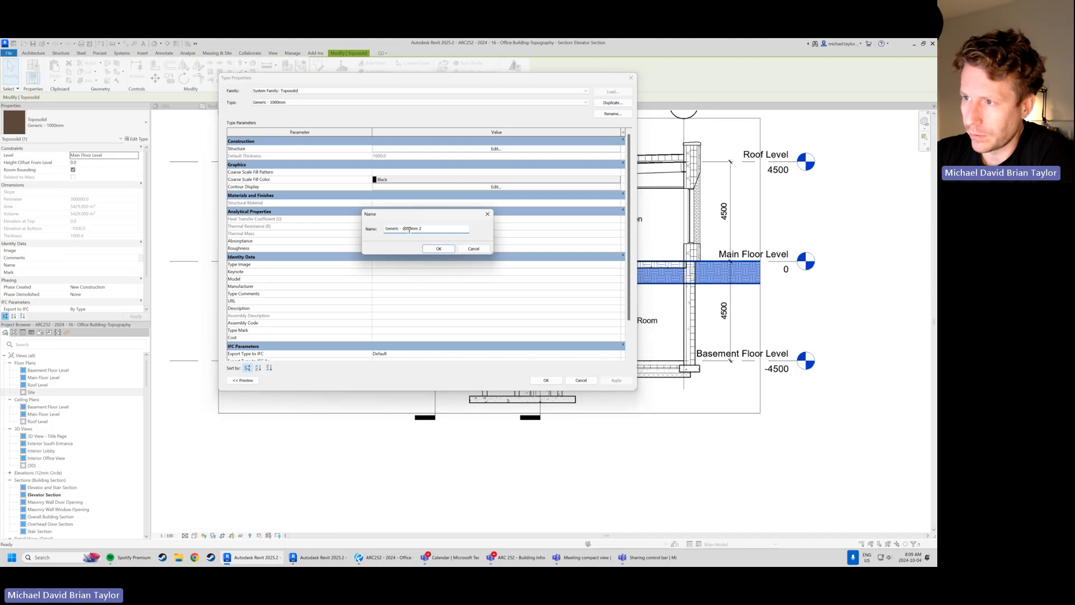
{"action": "key", "text": "BackSpace"}
{"action": "type", "text": "8"}
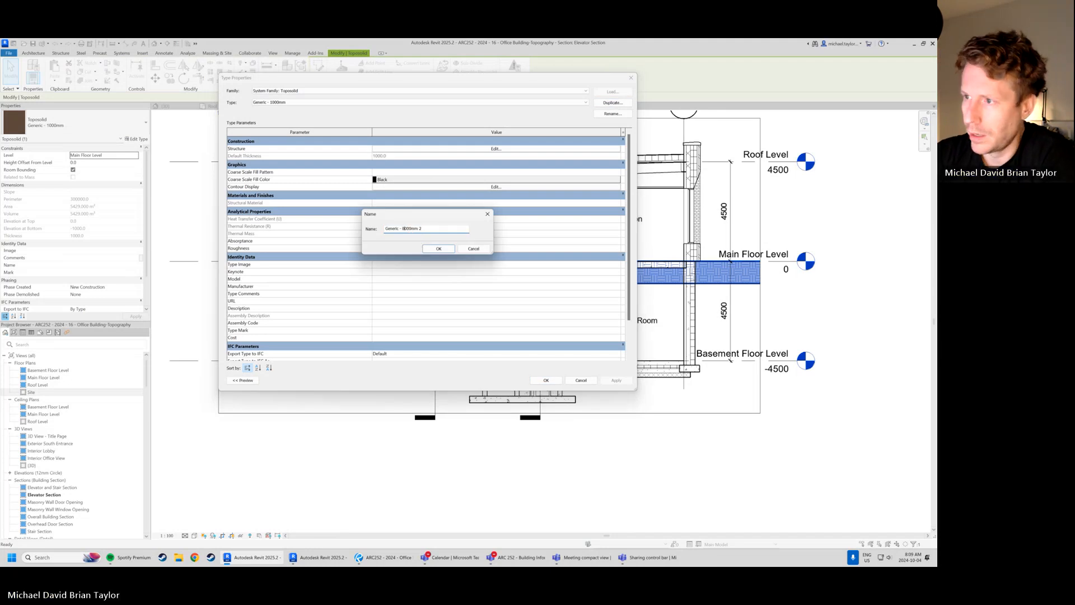
{"action": "left_click", "coordinate": [429, 249]}
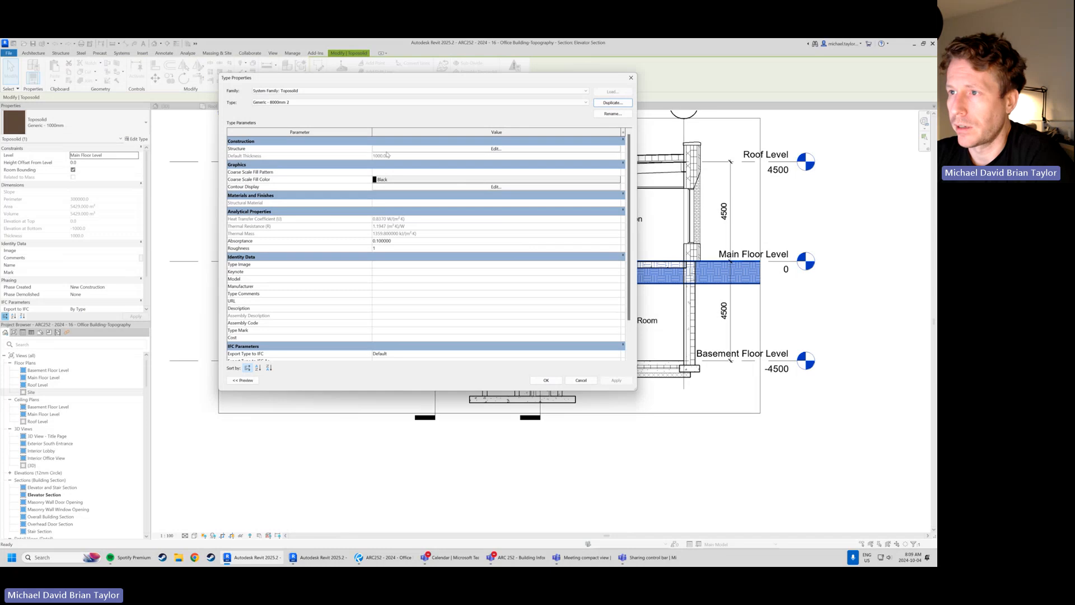
Set the new toposolid type's Earth structure layer to 8000 mm thick, accept the overlap warnings and check the soil depth in the section
{"action": "left_click", "coordinate": [495, 148]}
{"action": "left_click", "coordinate": [415, 147]}
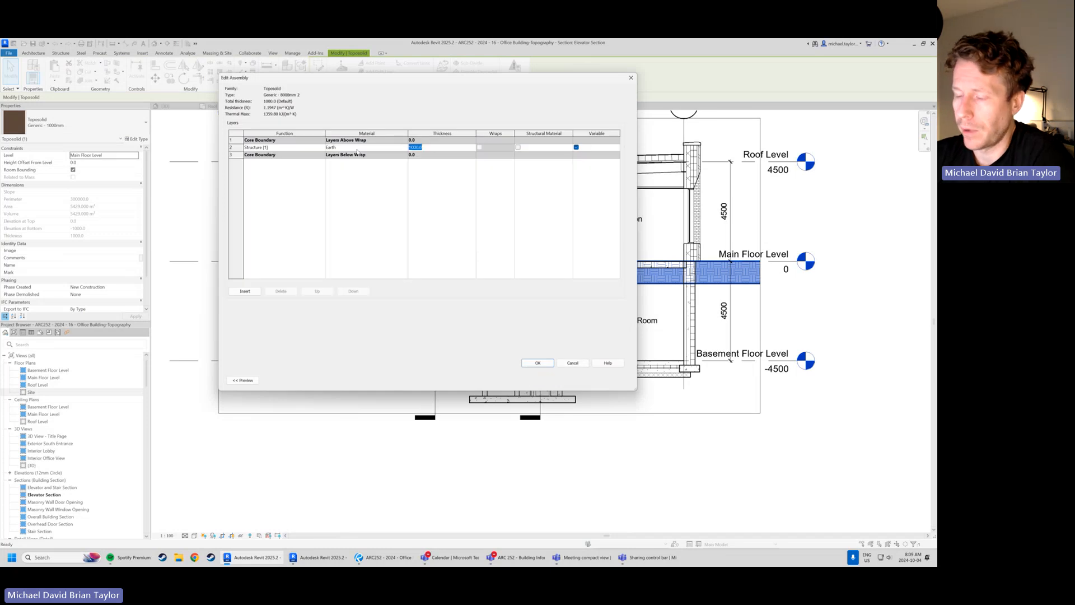
{"action": "type", "text": "80"}
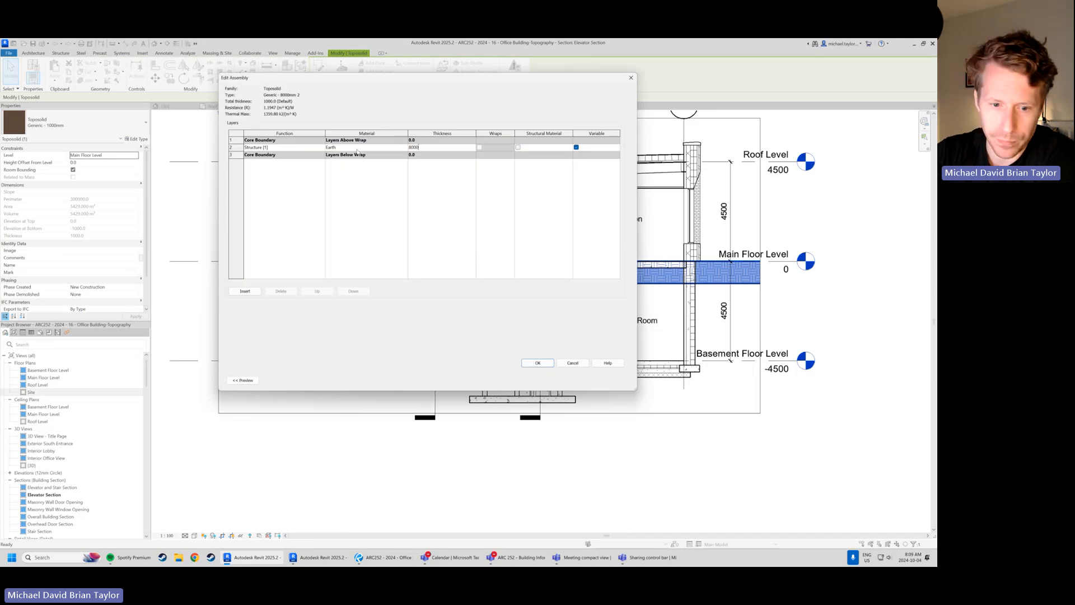
{"action": "type", "text": "00"}
{"action": "key", "text": "Tab"}
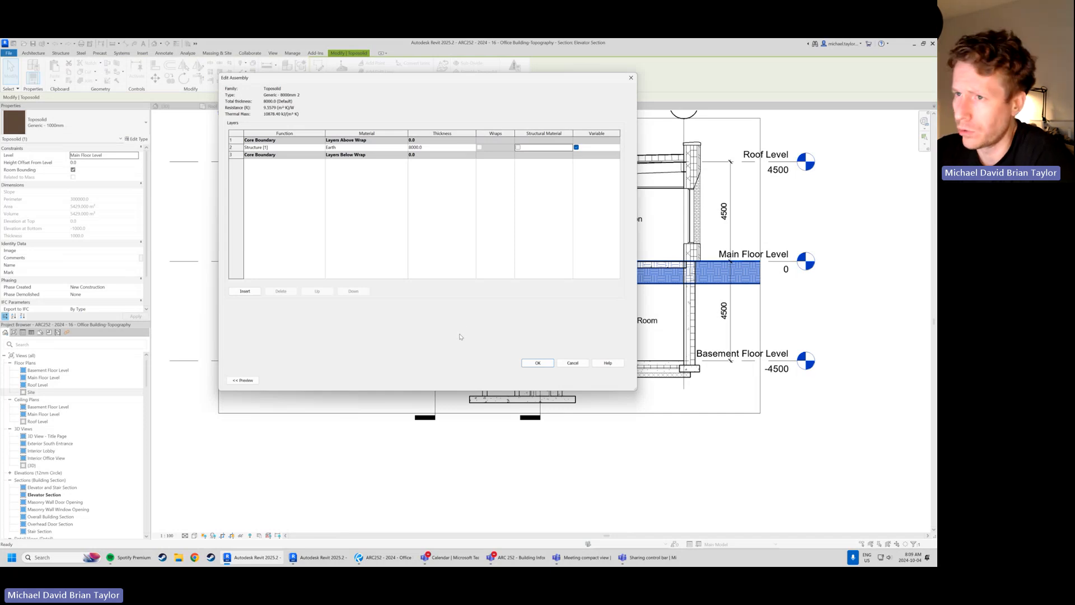
{"action": "left_click", "coordinate": [538, 362]}
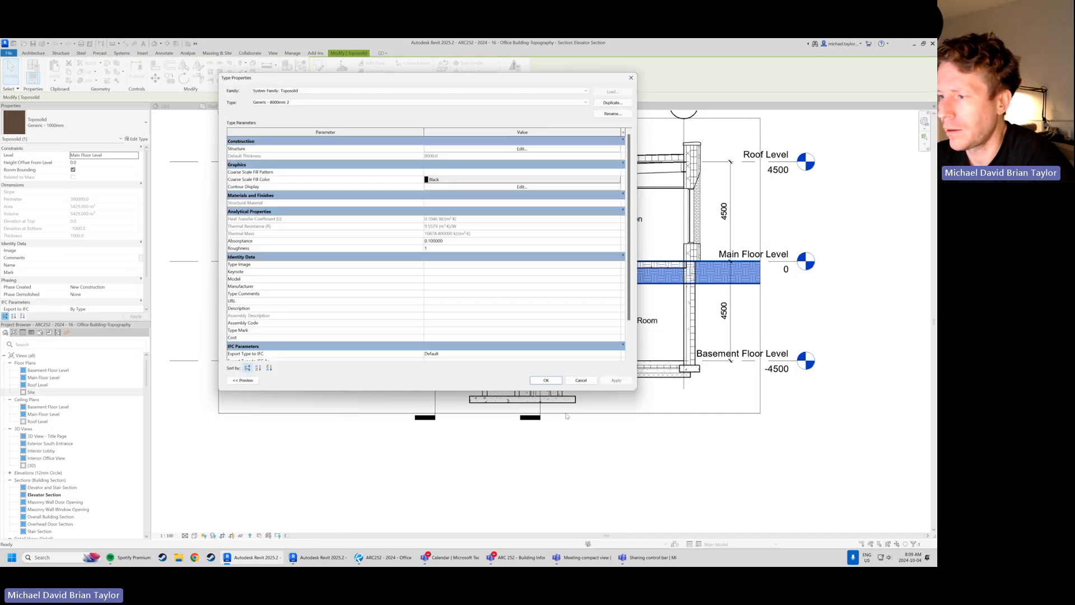
{"action": "left_click", "coordinate": [544, 380]}
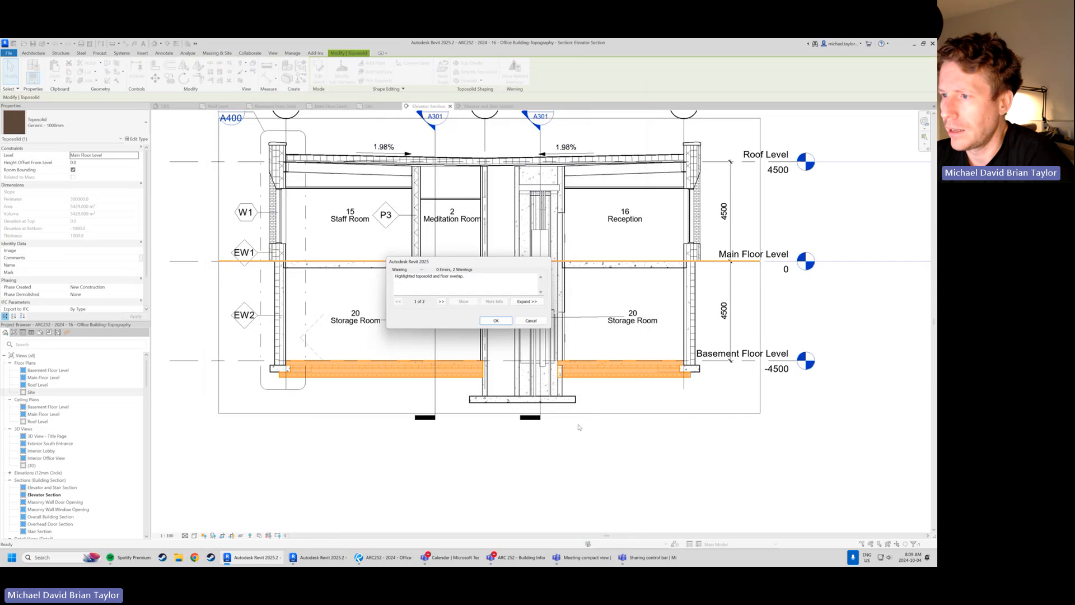
{"action": "left_click", "coordinate": [496, 321]}
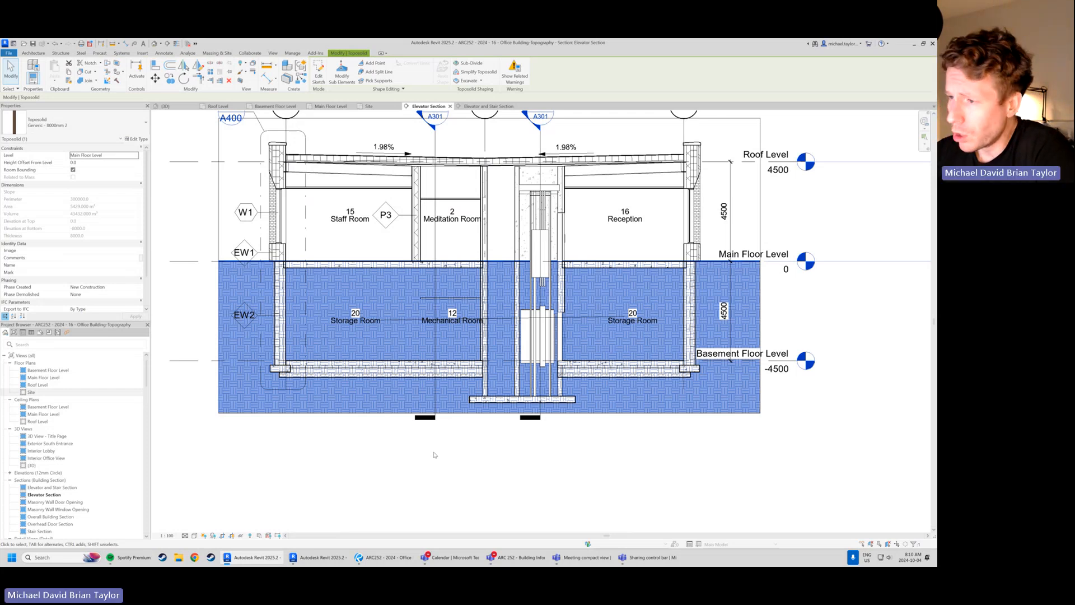
{"action": "left_click", "coordinate": [358, 464]}
{"action": "scroll", "coordinate": [383, 317], "scroll_direction": "up", "scroll_amount": 1}
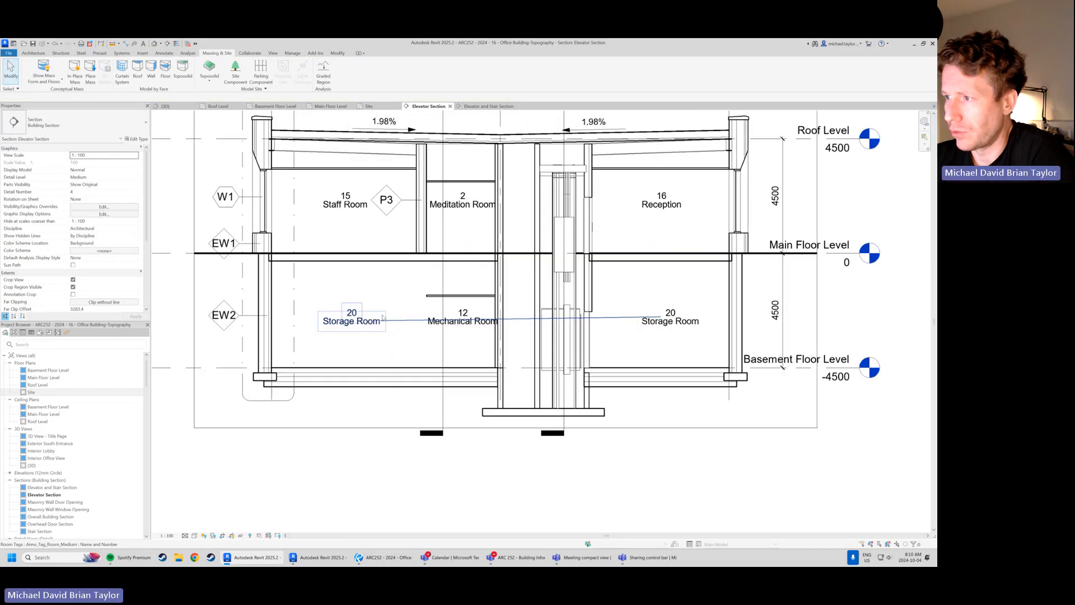
{"action": "left_click", "coordinate": [402, 409]}
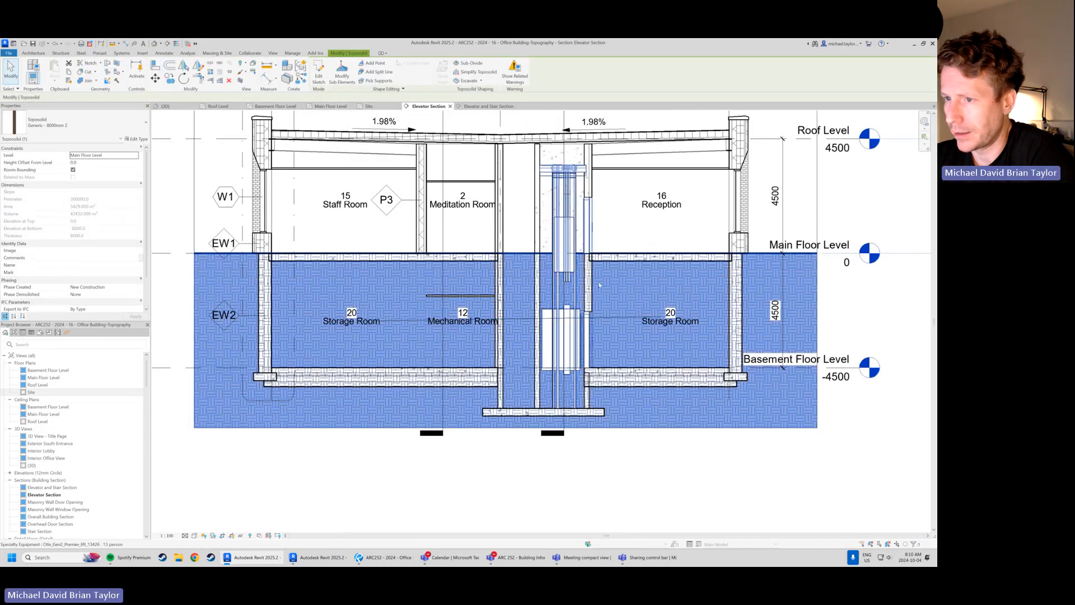
{"action": "left_click", "coordinate": [369, 475]}
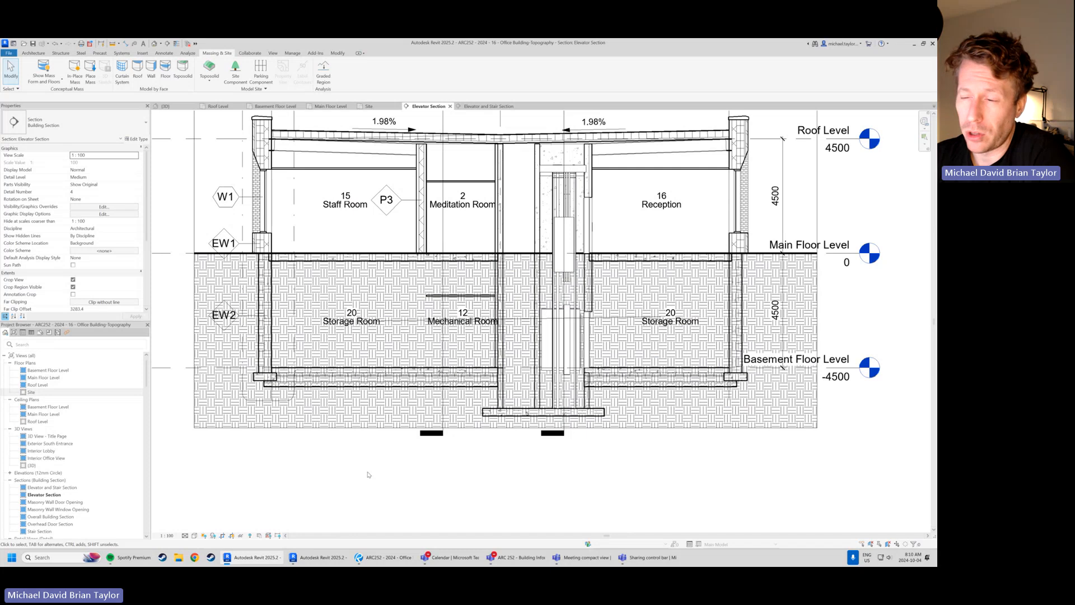
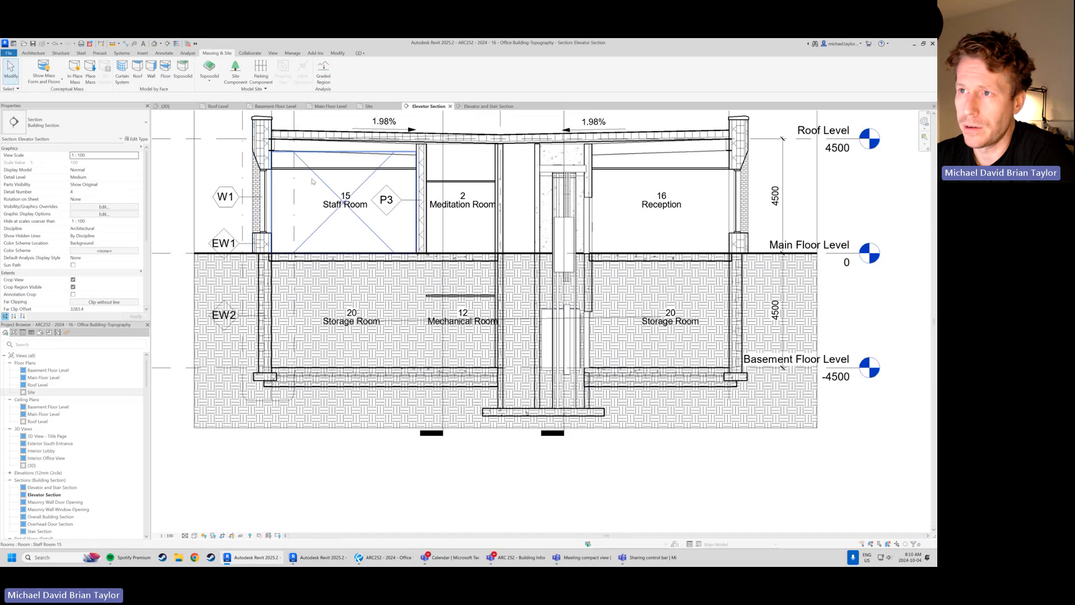
From the Basement Floor Level plan, start an in-place component in the Toposolid category and accept its suggested name
{"action": "left_click", "coordinate": [281, 107]}
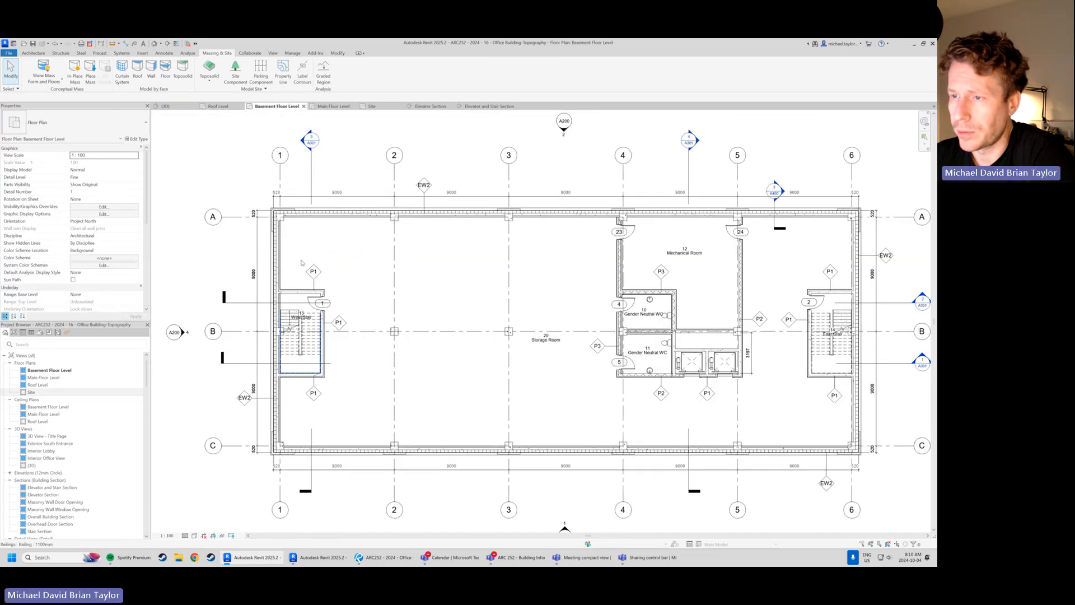
{"action": "scroll", "coordinate": [526, 328], "scroll_direction": "down", "scroll_amount": 3}
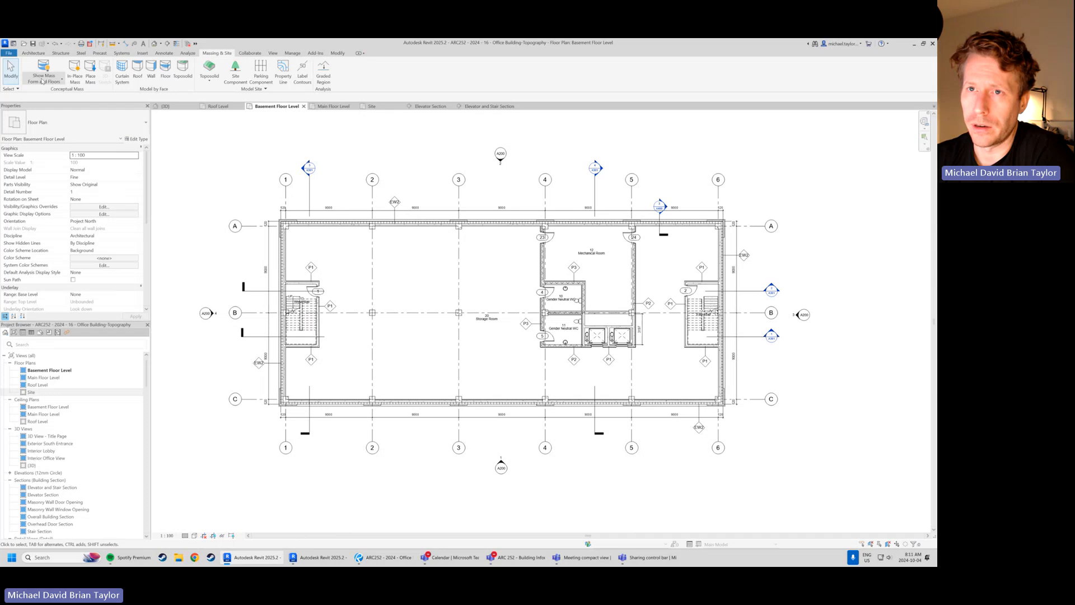
{"action": "left_click", "coordinate": [33, 53]}
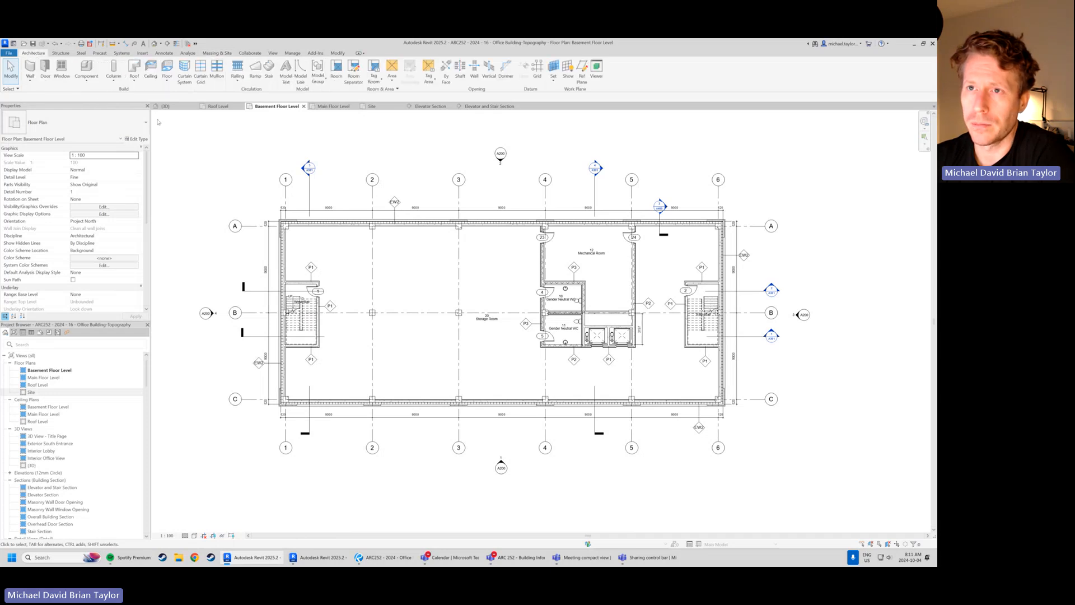
{"action": "left_click", "coordinate": [88, 81]}
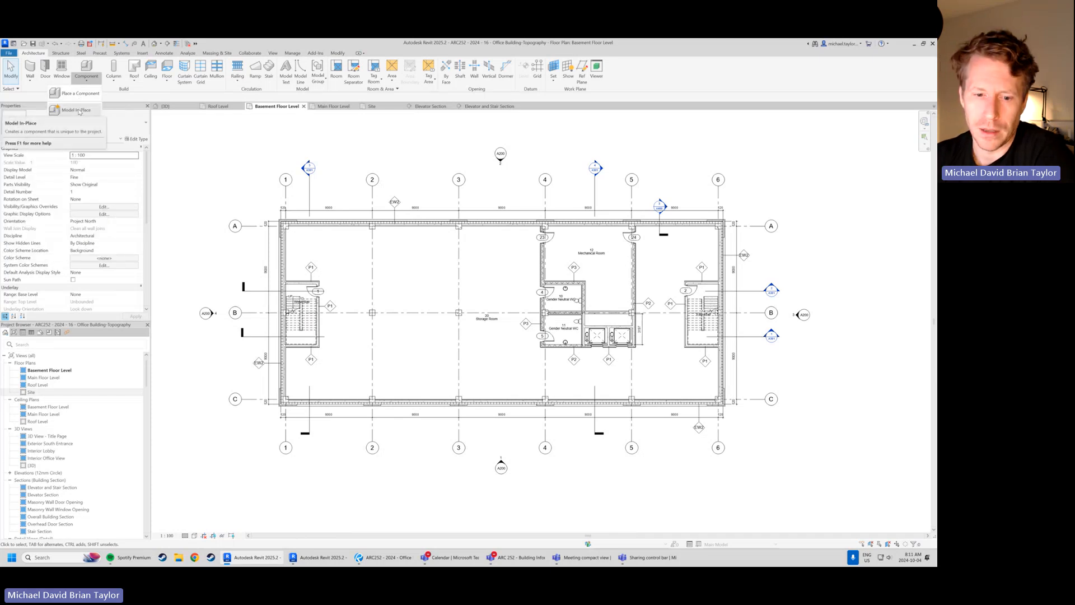
{"action": "left_click", "coordinate": [78, 110]}
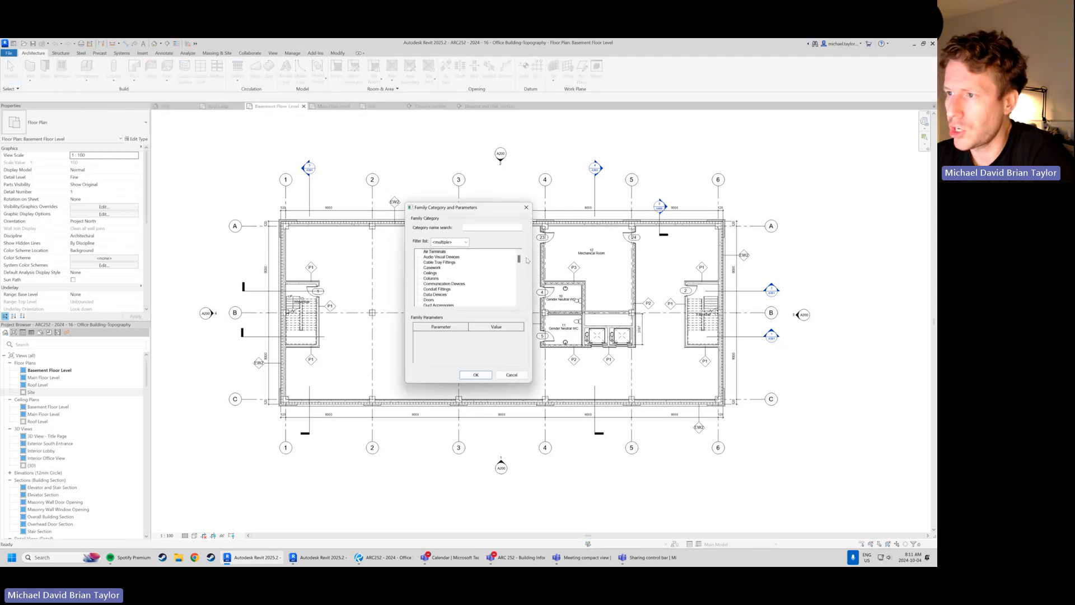
{"action": "left_click_drag", "start_coordinate": [519, 260], "coordinate": [518, 297]}
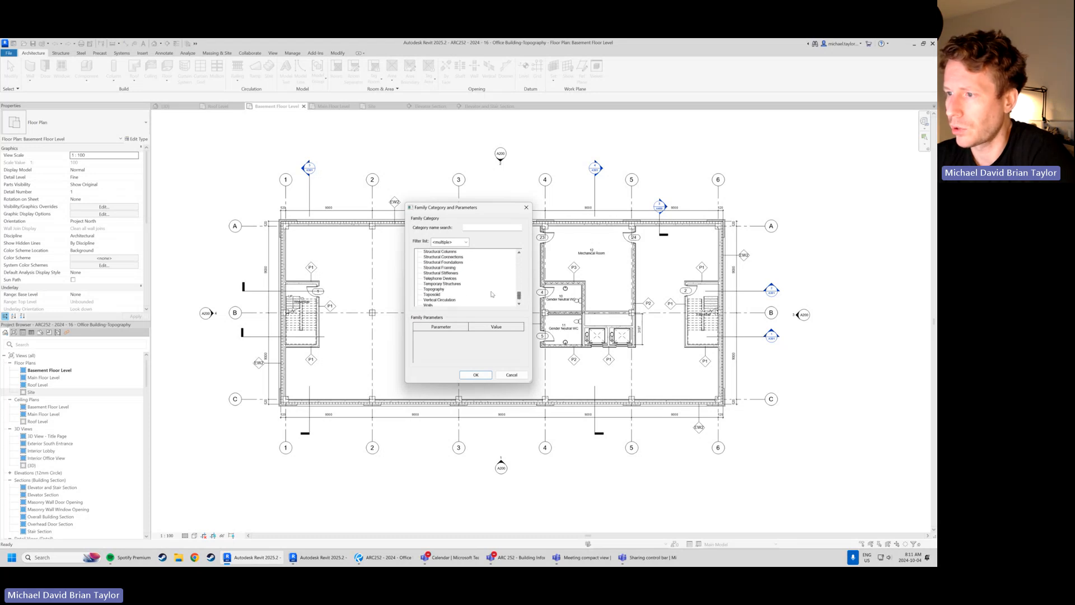
{"action": "left_click", "coordinate": [432, 294]}
{"action": "left_click", "coordinate": [475, 375]}
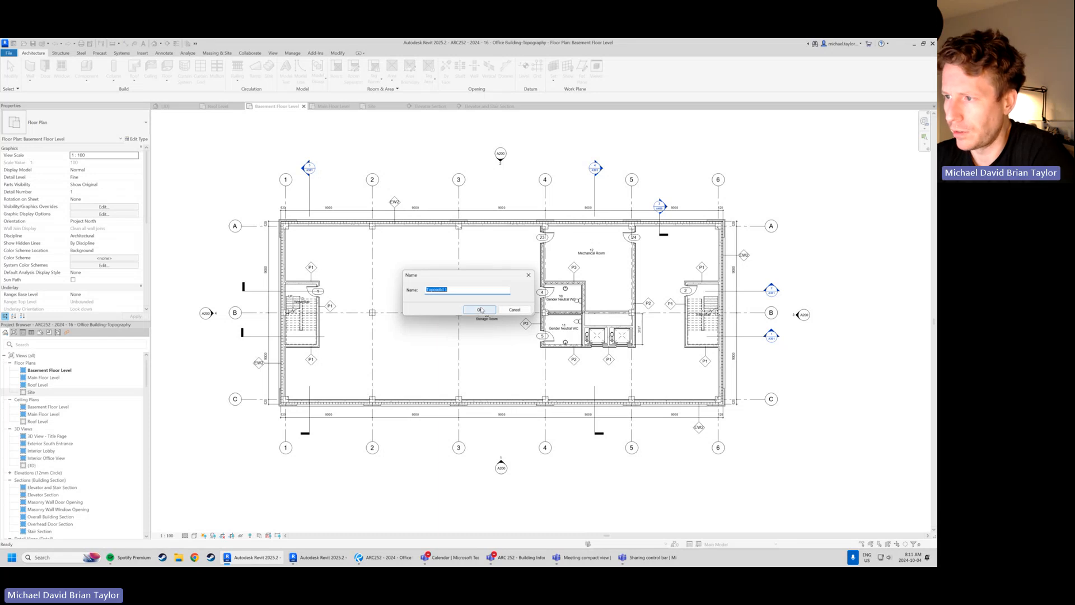
{"action": "left_click", "coordinate": [479, 310]}
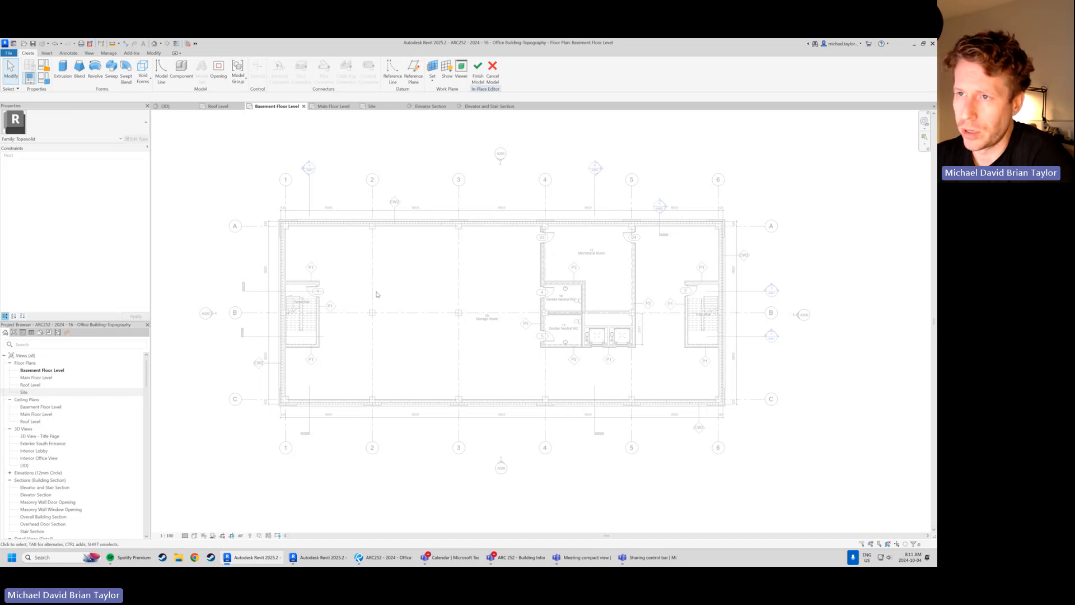
Sketch a rectangular void extrusion on the basement plan, snapped to the outer corners of the basement foundation walls
{"action": "left_click", "coordinate": [143, 82]}
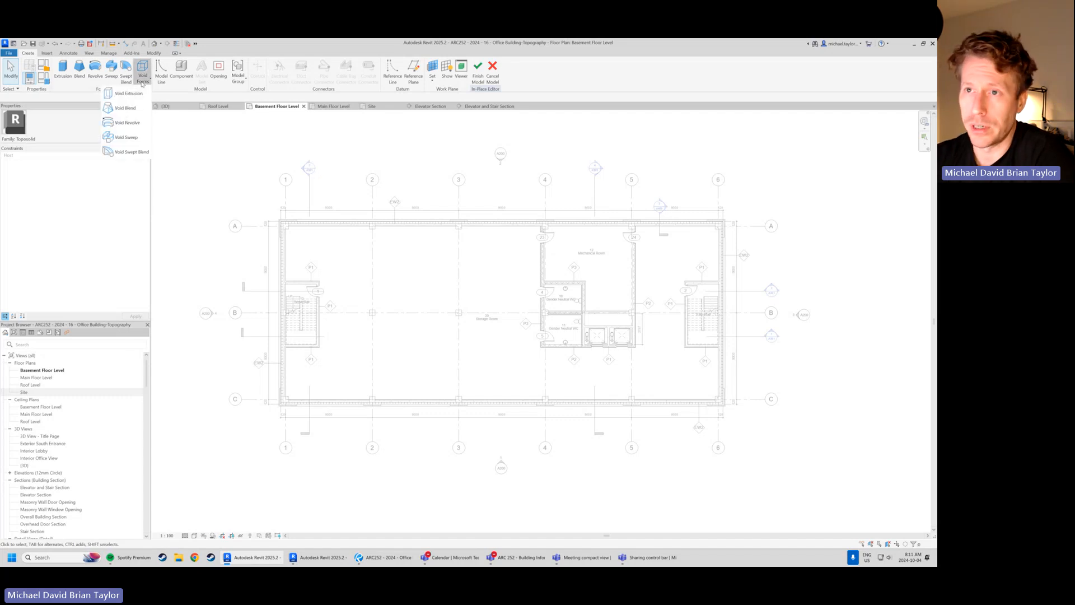
{"action": "left_click", "coordinate": [129, 93]}
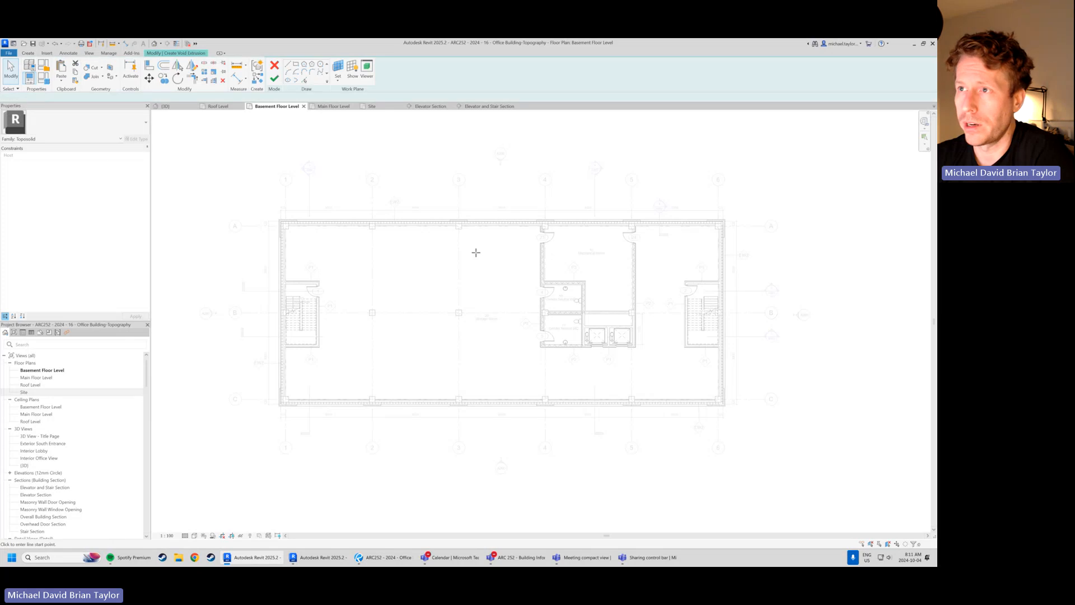
{"action": "left_click", "coordinate": [339, 65]}
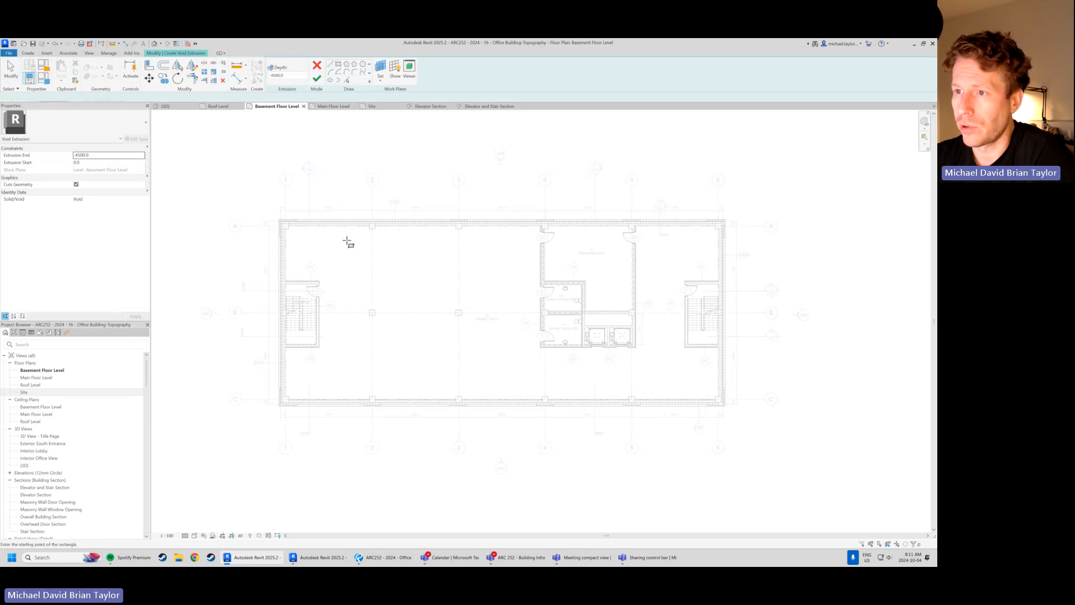
{"action": "scroll", "coordinate": [286, 229], "scroll_direction": "up", "scroll_amount": 6}
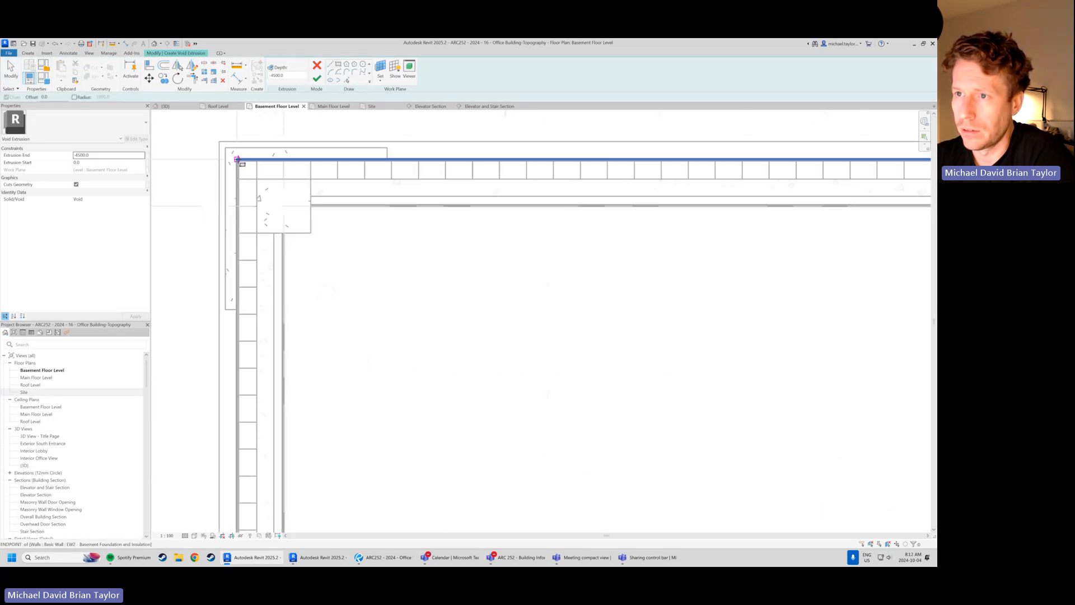
{"action": "left_click", "coordinate": [238, 161]}
{"action": "scroll", "coordinate": [222, 184], "scroll_direction": "down", "scroll_amount": 5}
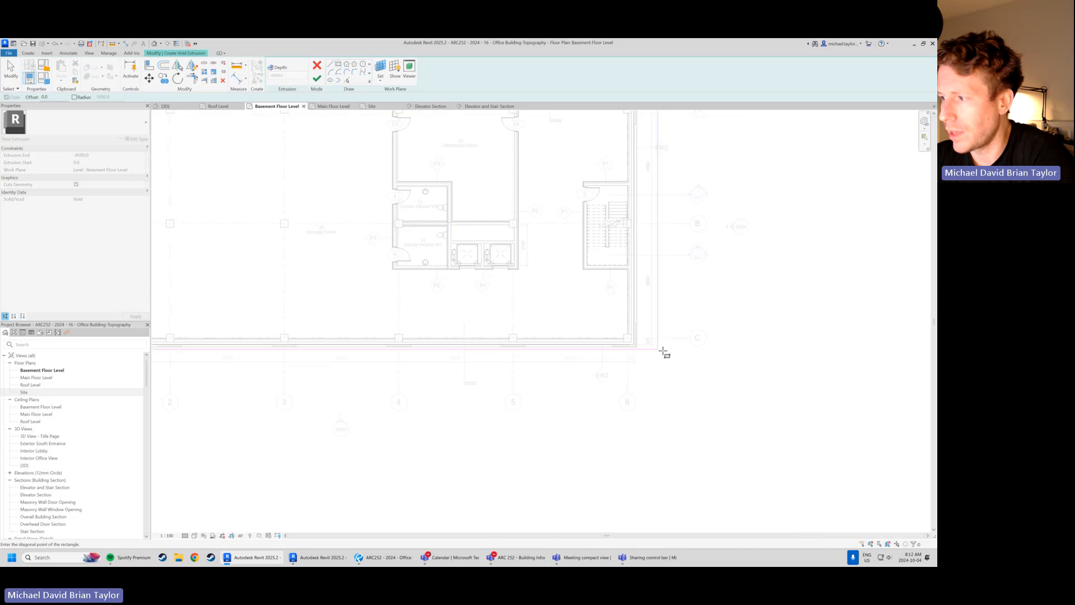
{"action": "scroll", "coordinate": [644, 344], "scroll_direction": "up", "scroll_amount": 8}
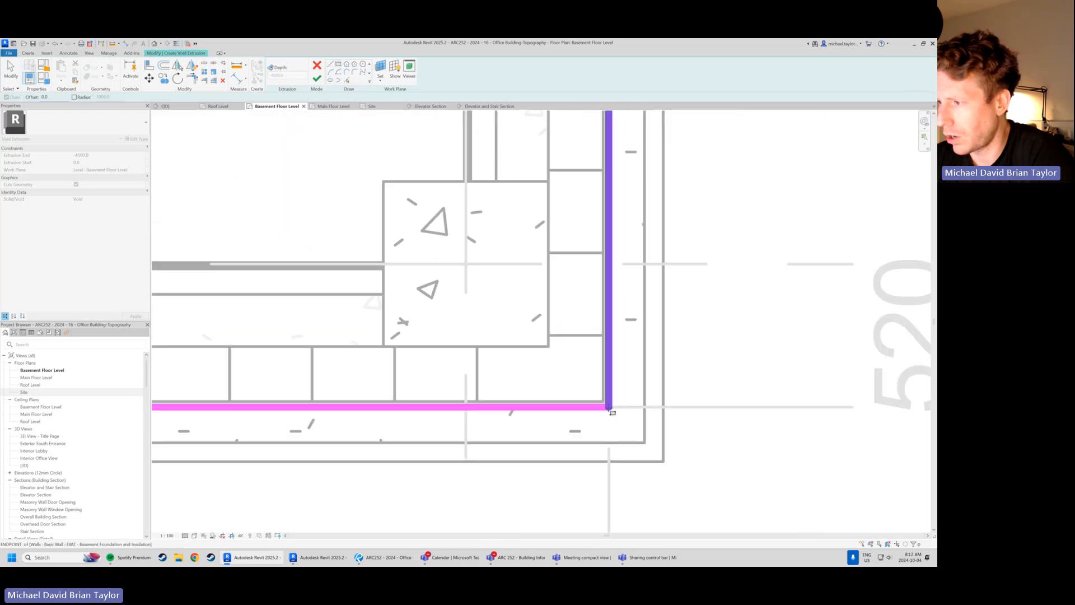
{"action": "left_click", "coordinate": [611, 409]}
{"action": "scroll", "coordinate": [638, 370], "scroll_direction": "down", "scroll_amount": 6}
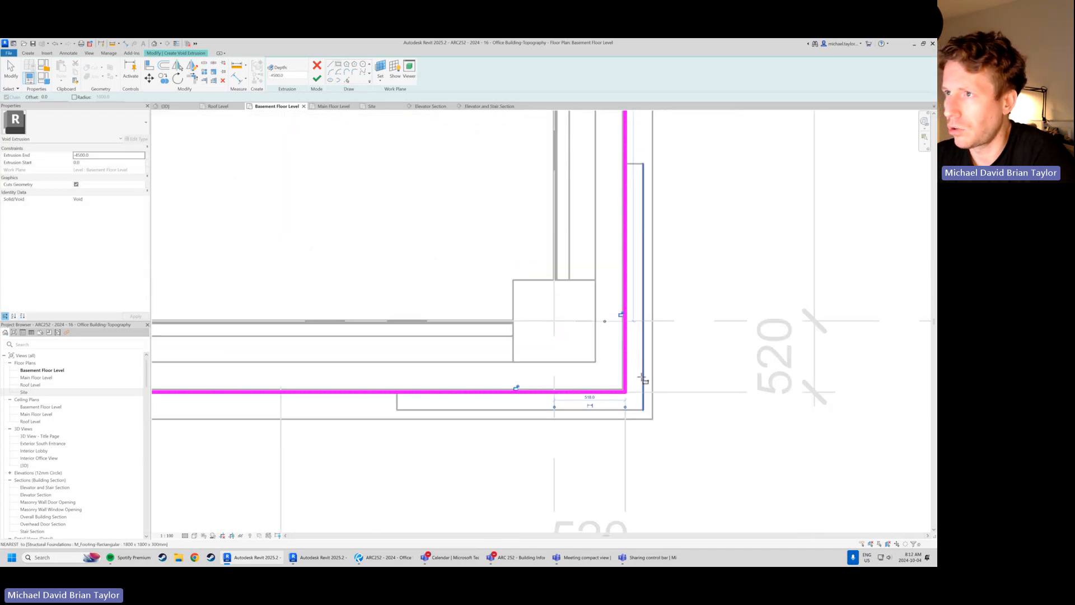
{"action": "scroll", "coordinate": [434, 311], "scroll_direction": "down", "scroll_amount": 5}
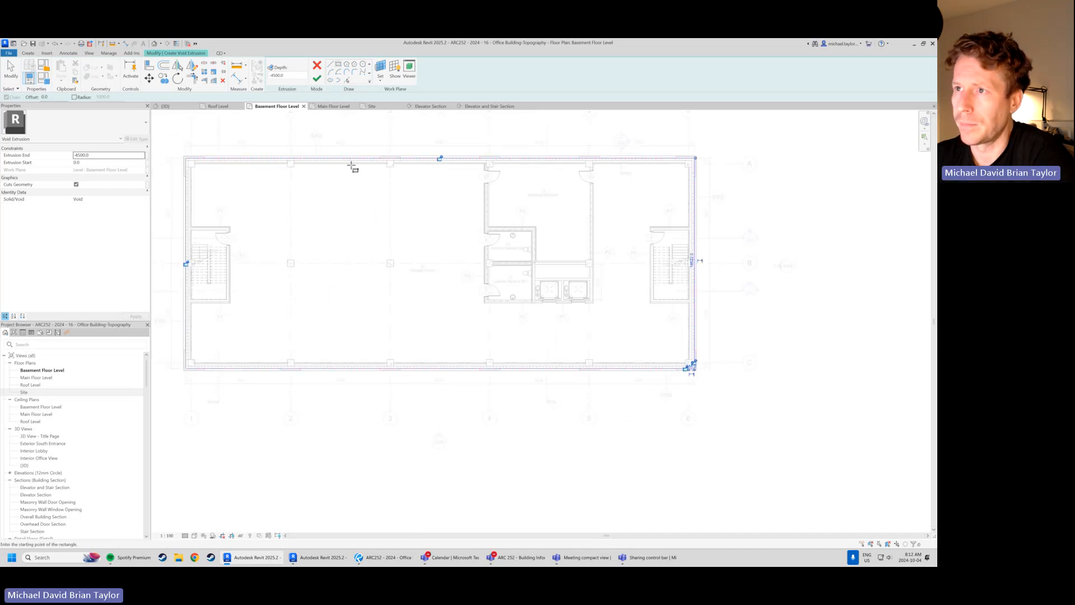
Finish the void extrusion sketch in the 3D view and inspect the void against the building and soil
{"action": "left_click", "coordinate": [164, 106]}
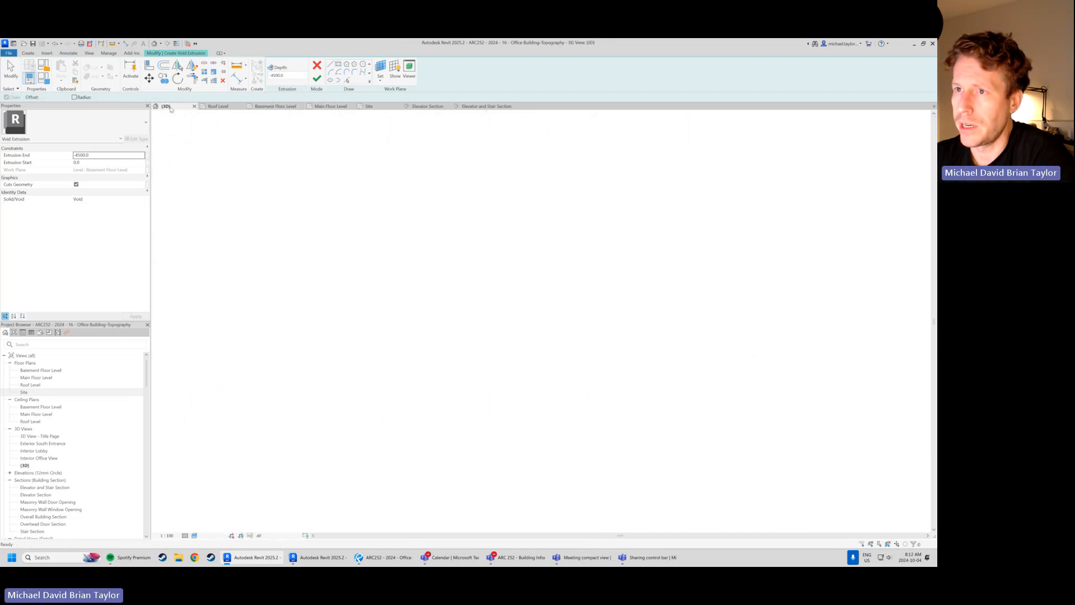
{"action": "scroll", "coordinate": [418, 330], "scroll_direction": "up", "scroll_amount": 3}
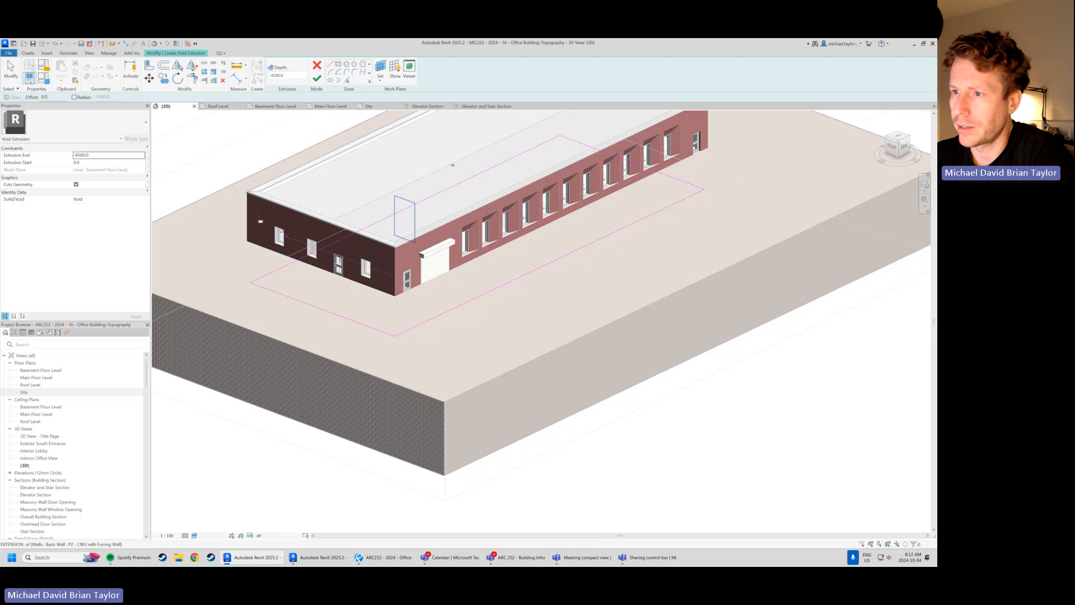
{"action": "left_click", "coordinate": [317, 80]}
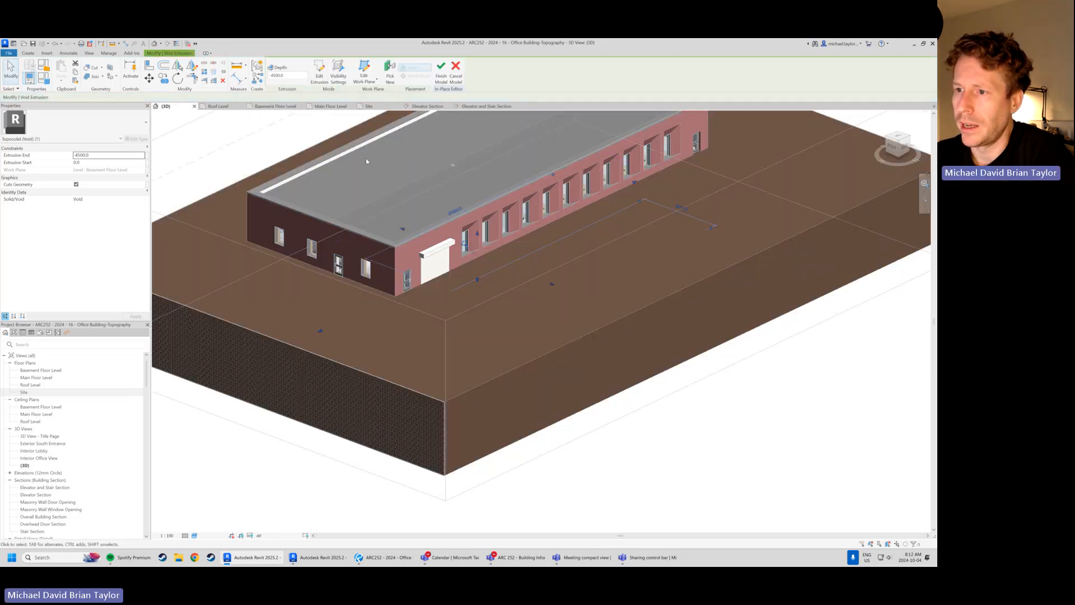
{"action": "scroll", "coordinate": [421, 365], "scroll_direction": "down", "scroll_amount": 2}
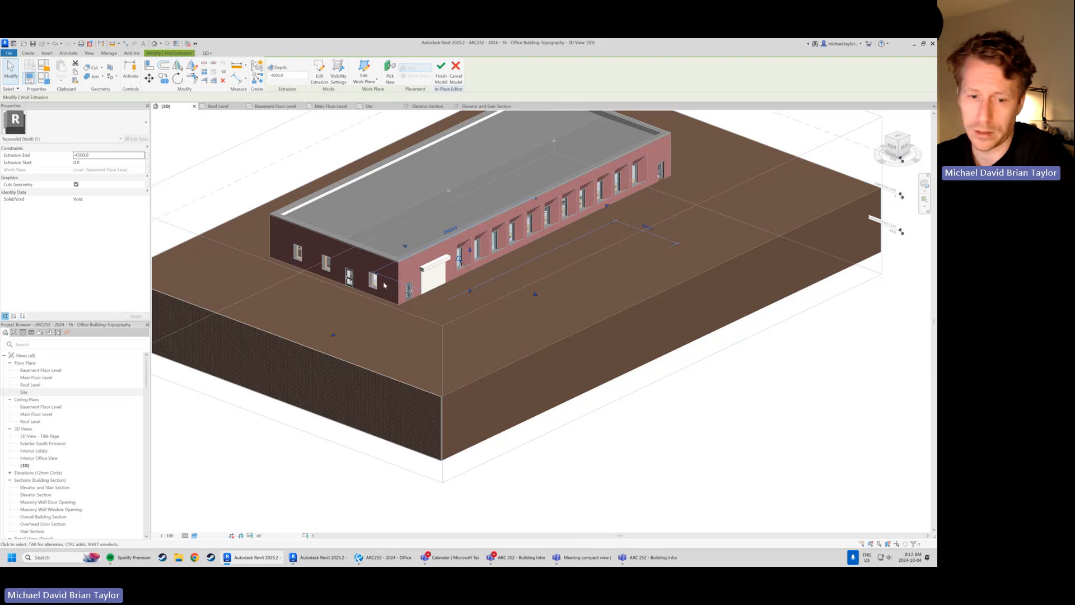
{"action": "scroll", "coordinate": [481, 244], "scroll_direction": "up", "scroll_amount": 2}
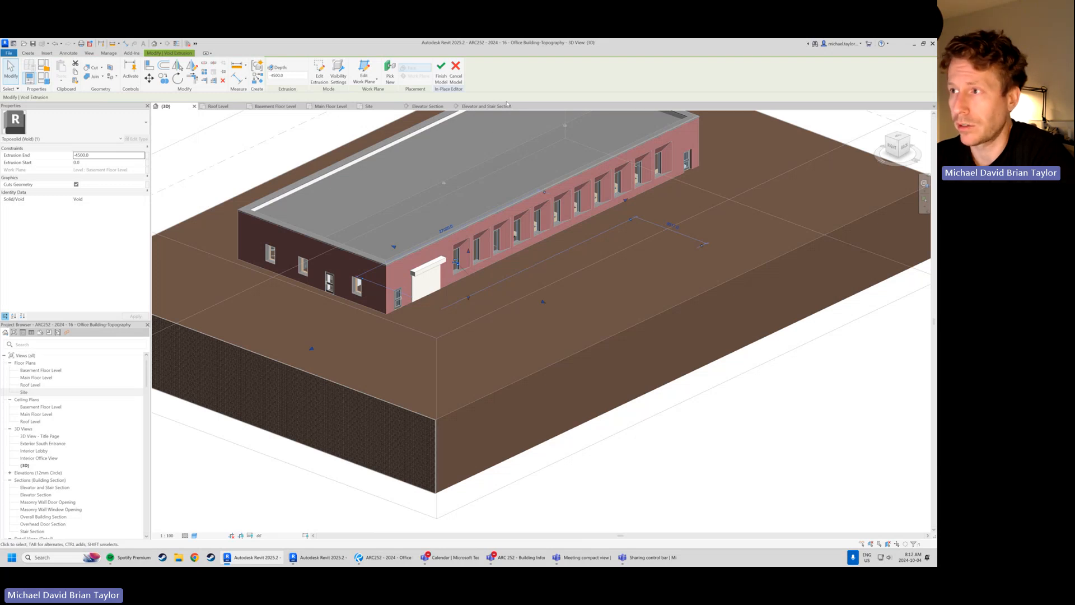
In the Elevator Section view, stretch the void's top to the Main Floor Level and its bottom to the underside of the basement slab
{"action": "left_click", "coordinate": [424, 107]}
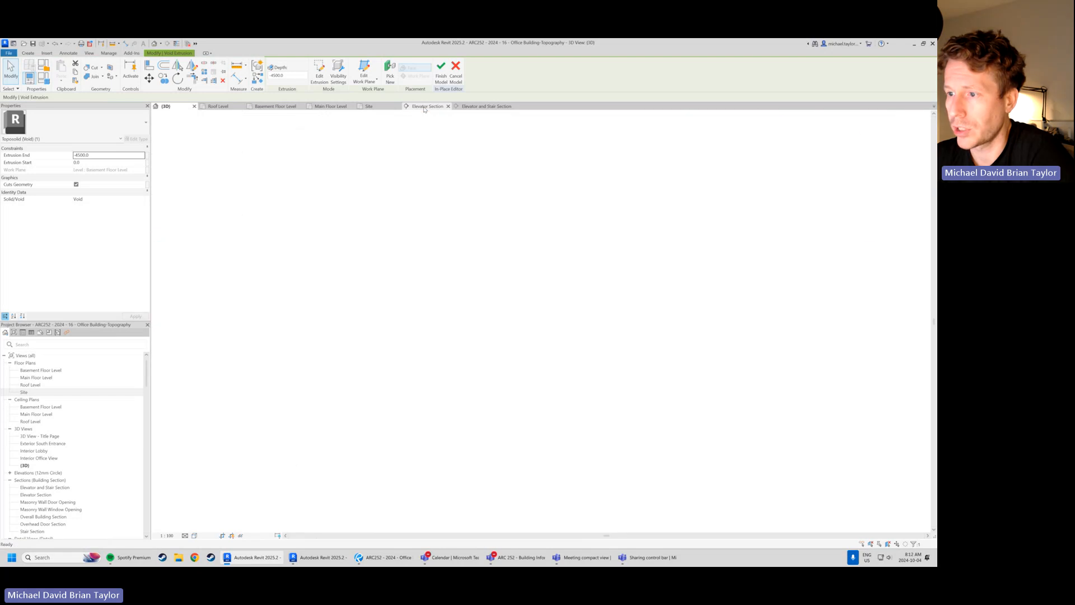
{"action": "scroll", "coordinate": [504, 370], "scroll_direction": "down", "scroll_amount": 2}
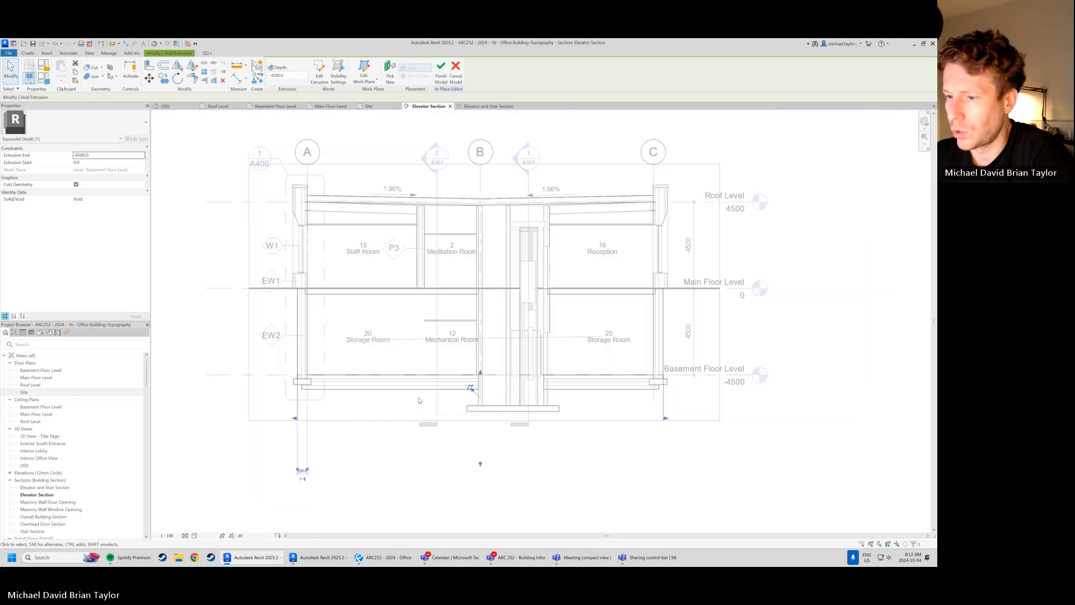
{"action": "scroll", "coordinate": [487, 346], "scroll_direction": "up", "scroll_amount": 3}
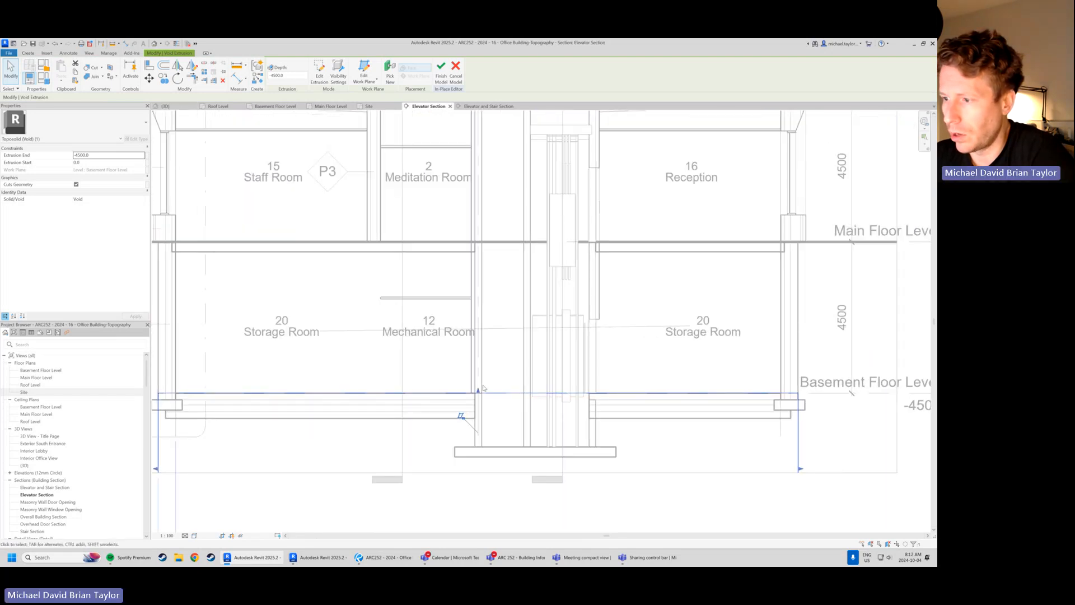
{"action": "left_click_drag", "start_coordinate": [479, 392], "coordinate": [480, 240]}
{"action": "scroll", "coordinate": [533, 235], "scroll_direction": "down", "scroll_amount": 2}
{"action": "left_click_drag", "start_coordinate": [476, 463], "coordinate": [474, 368]}
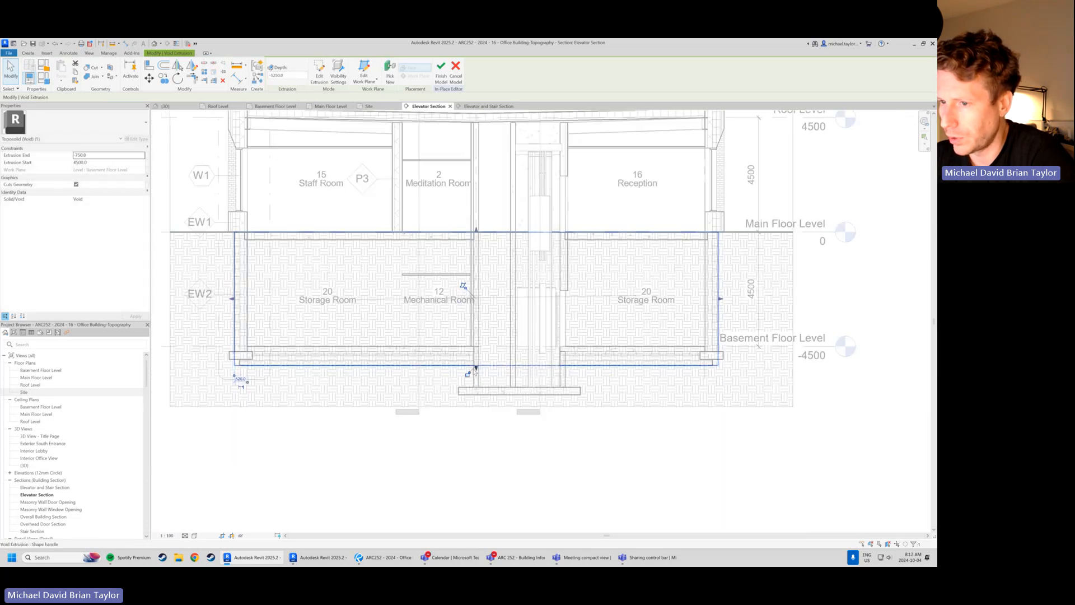
{"action": "scroll", "coordinate": [474, 369], "scroll_direction": "up", "scroll_amount": 2}
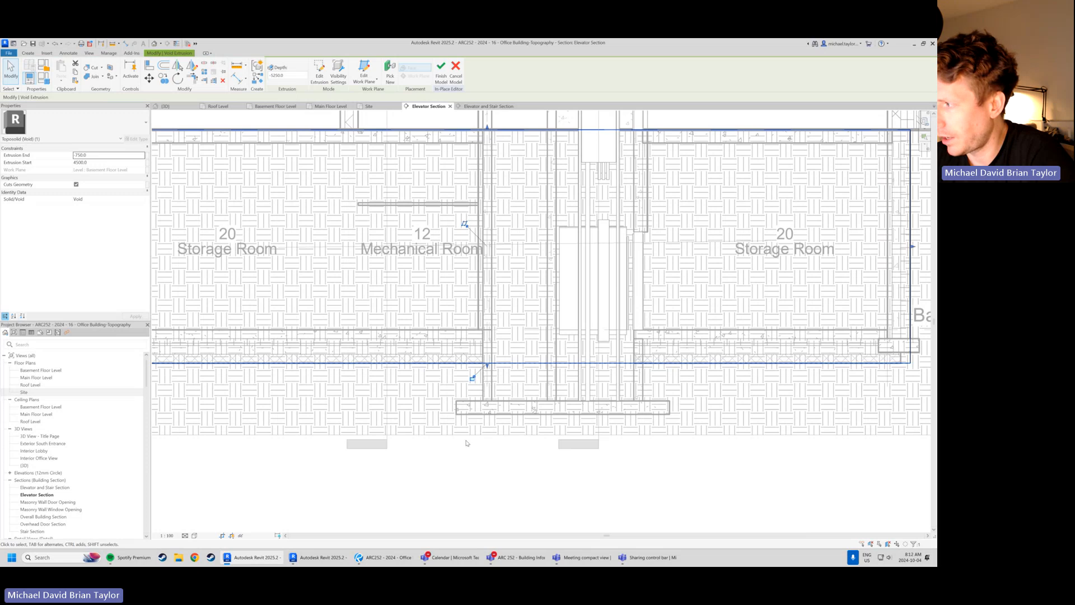
{"action": "scroll", "coordinate": [491, 414], "scroll_direction": "down", "scroll_amount": 2}
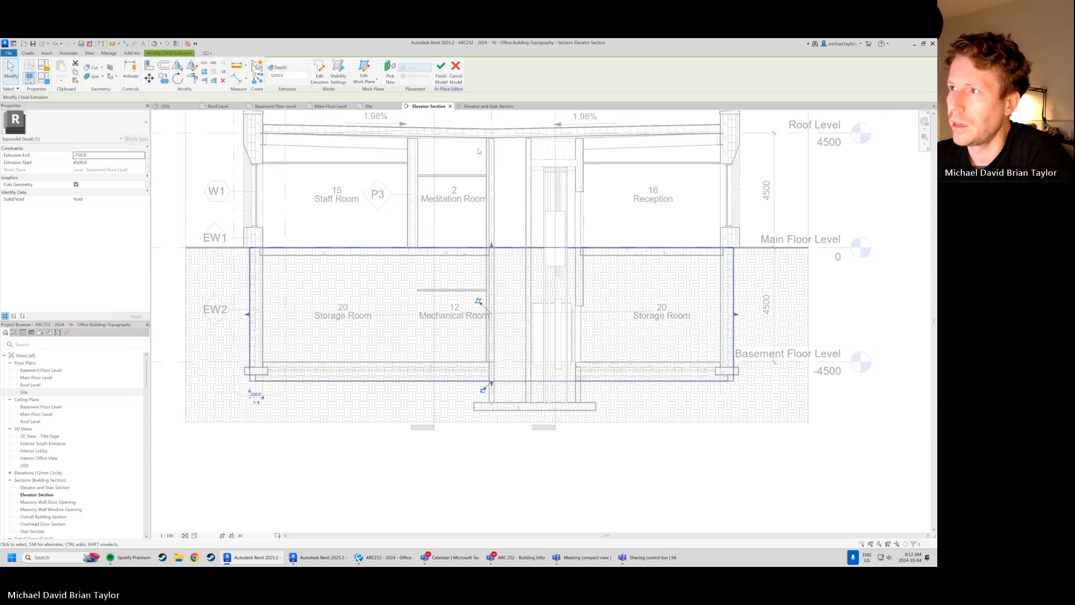
Check the void's extents against the basement in the Elevator and Stair Section and in the 3D view
{"action": "left_click", "coordinate": [481, 106]}
{"action": "scroll", "coordinate": [521, 268], "scroll_direction": "down", "scroll_amount": 4}
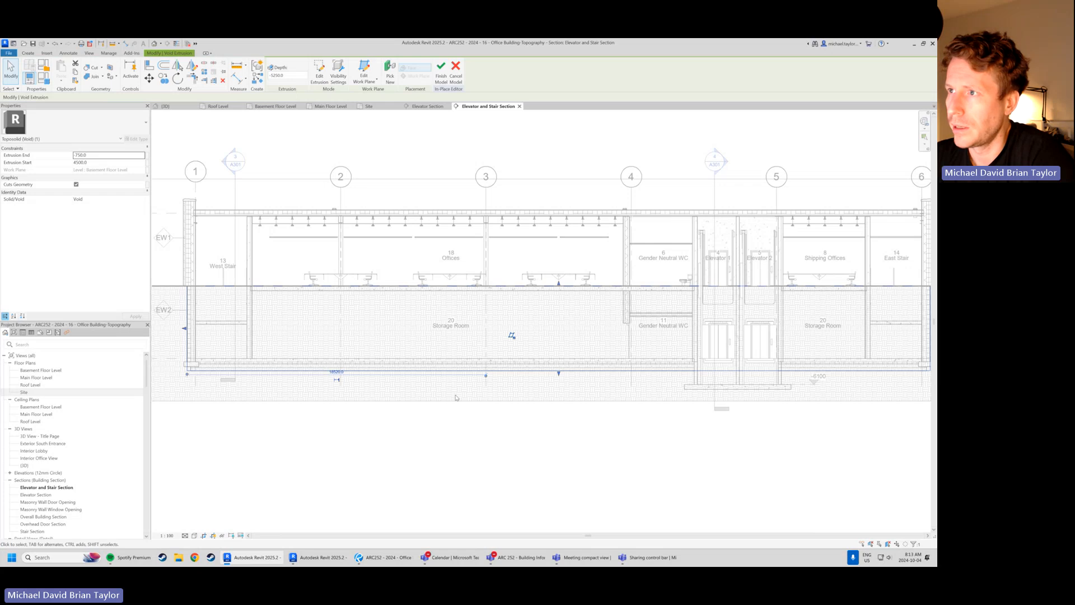
{"action": "scroll", "coordinate": [485, 447], "scroll_direction": "down", "scroll_amount": 1}
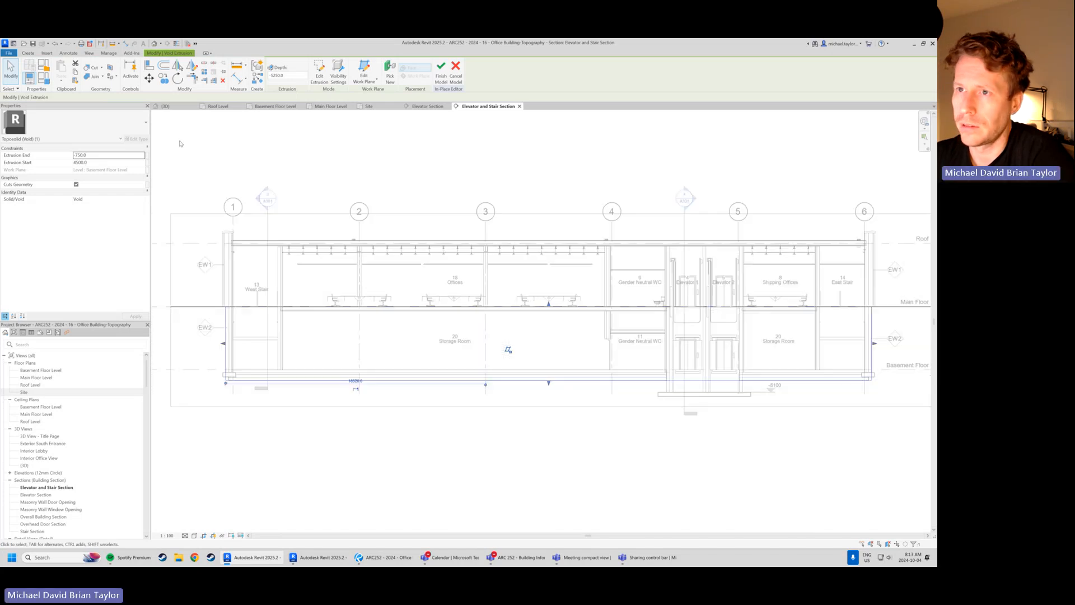
{"action": "left_click", "coordinate": [175, 107]}
{"action": "scroll", "coordinate": [501, 375], "scroll_direction": "down", "scroll_amount": 1}
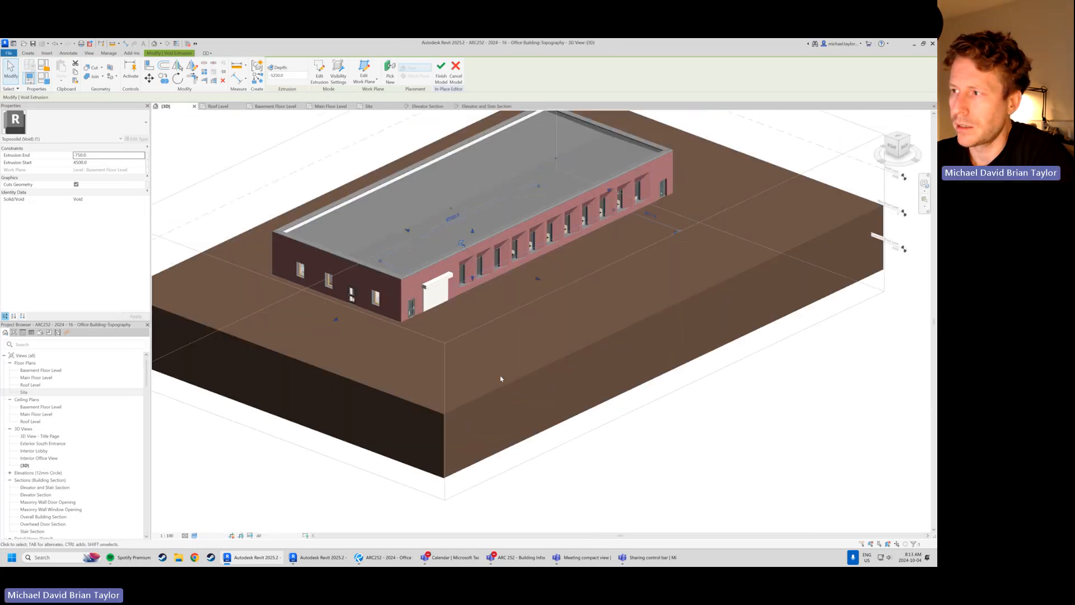
{"action": "middle_click_drag", "start_coordinate": [506, 410], "coordinate": [494, 396], "text": "shift"}
{"action": "scroll", "coordinate": [358, 239], "scroll_direction": "up", "scroll_amount": 1}
{"action": "scroll", "coordinate": [359, 238], "scroll_direction": "down", "scroll_amount": 1}
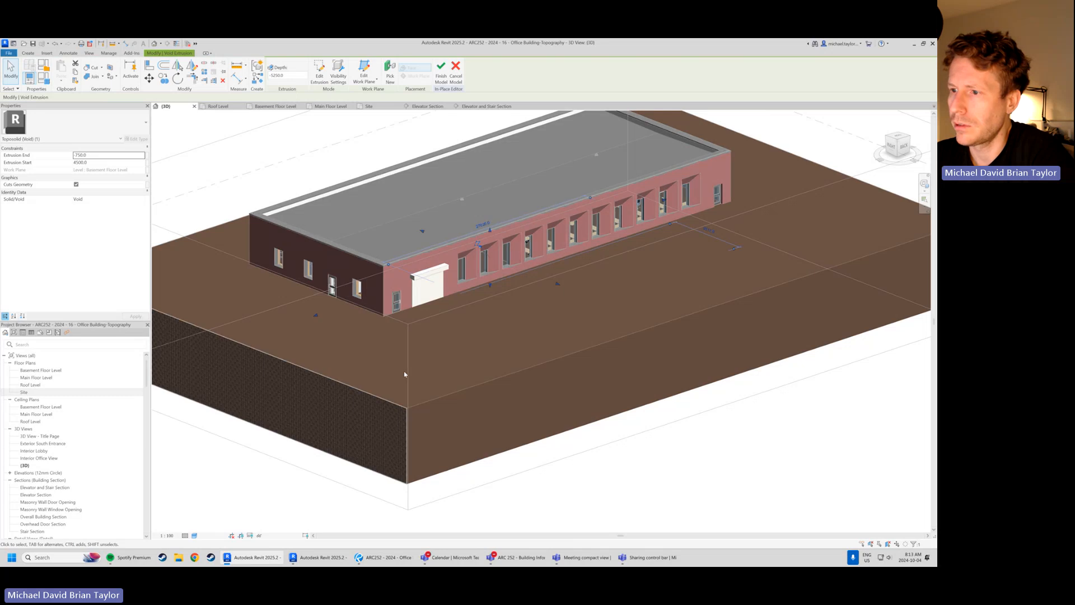
Try to finish the in-place toposolid model, then return to editing without deleting the void form
{"action": "key", "text": "Escape"}
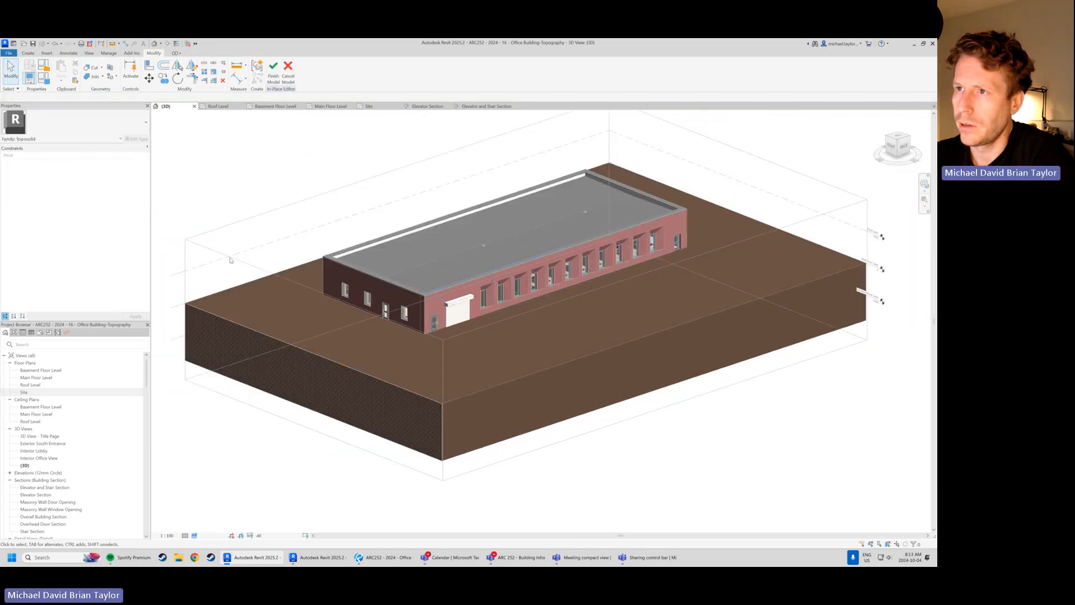
{"action": "left_click", "coordinate": [276, 76]}
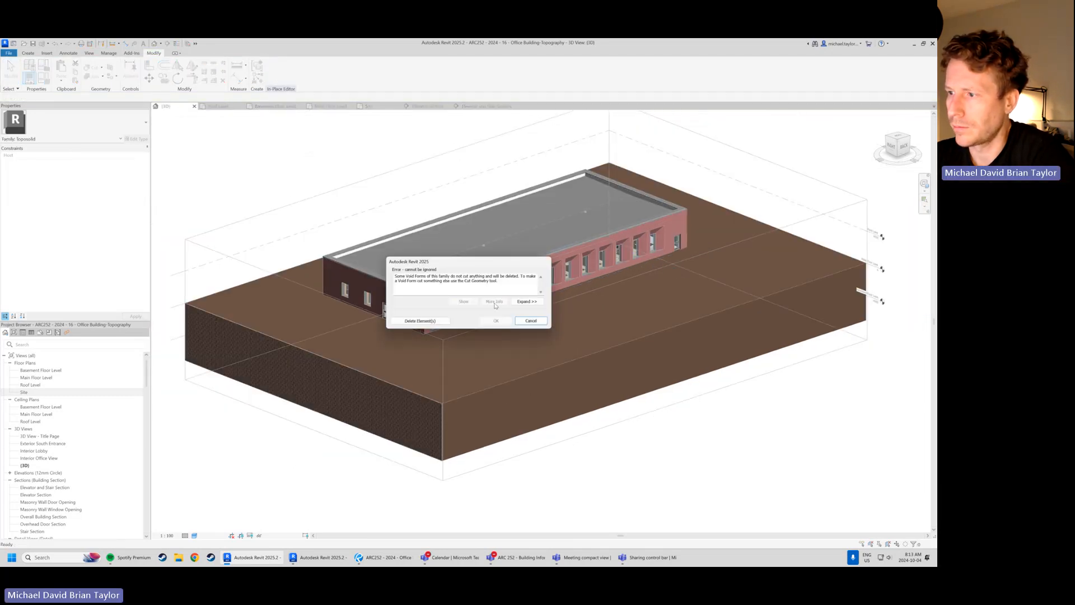
{"action": "left_click", "coordinate": [532, 322]}
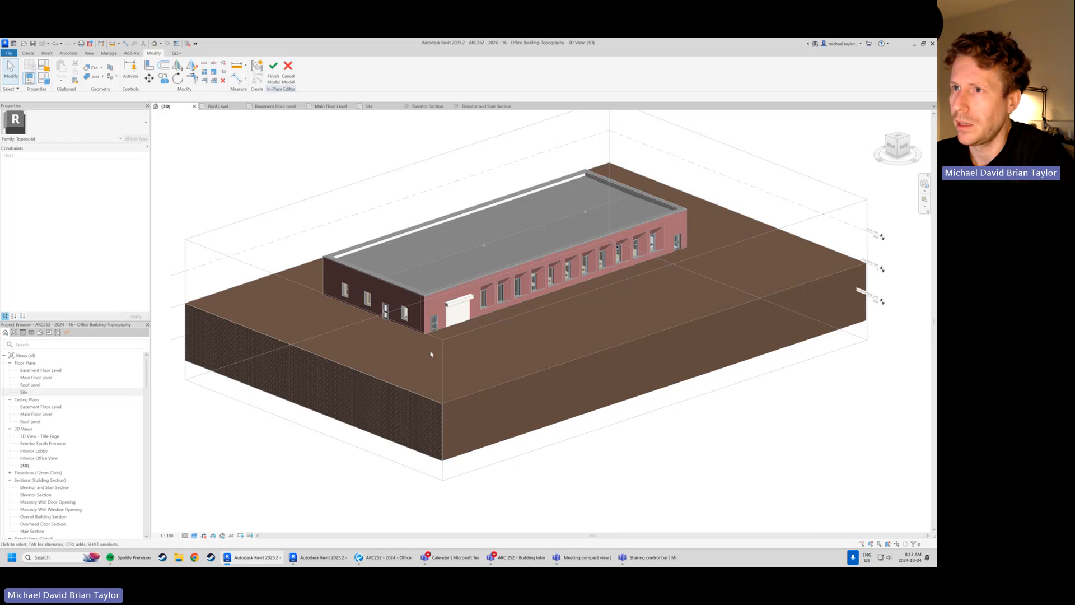
{"action": "scroll", "coordinate": [431, 353], "scroll_direction": "up", "scroll_amount": 2}
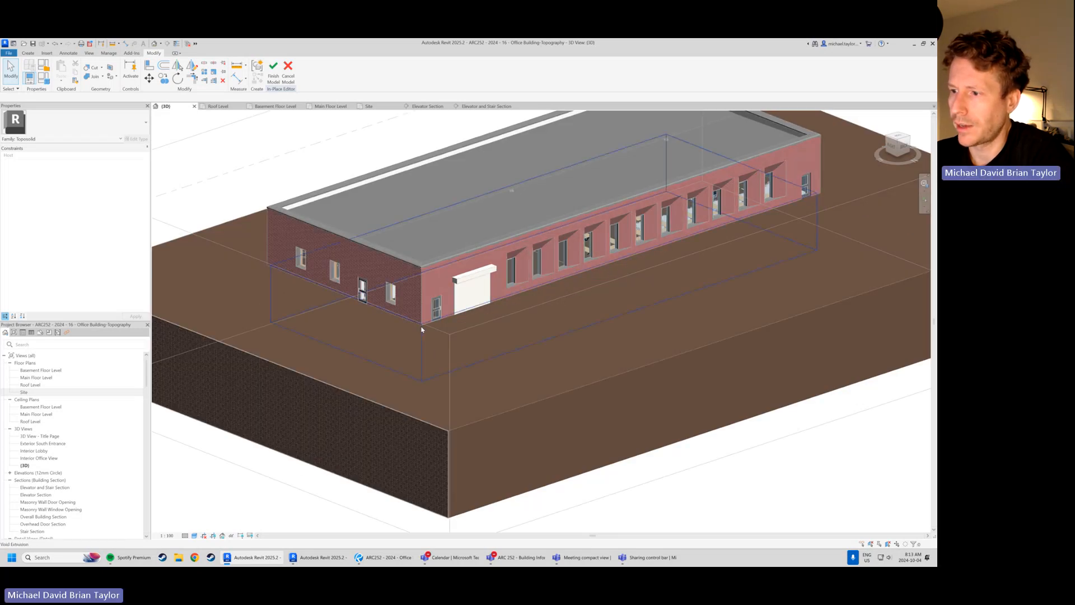
Cut the void extrusion out of the toposolid with Cut Geometry in the 3D view
{"action": "left_click", "coordinate": [90, 68]}
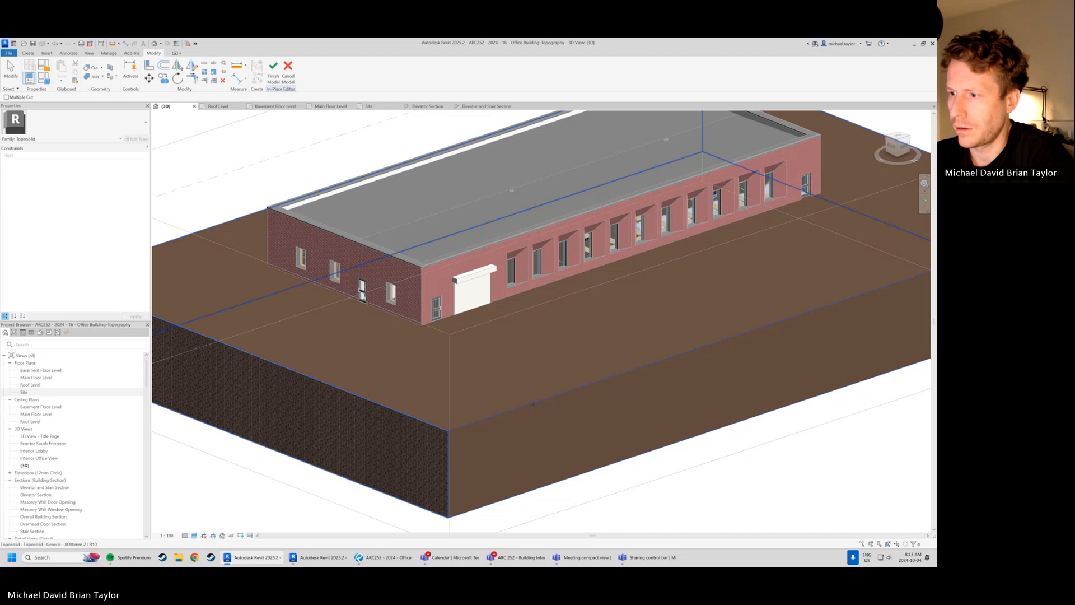
{"action": "left_click", "coordinate": [533, 404]}
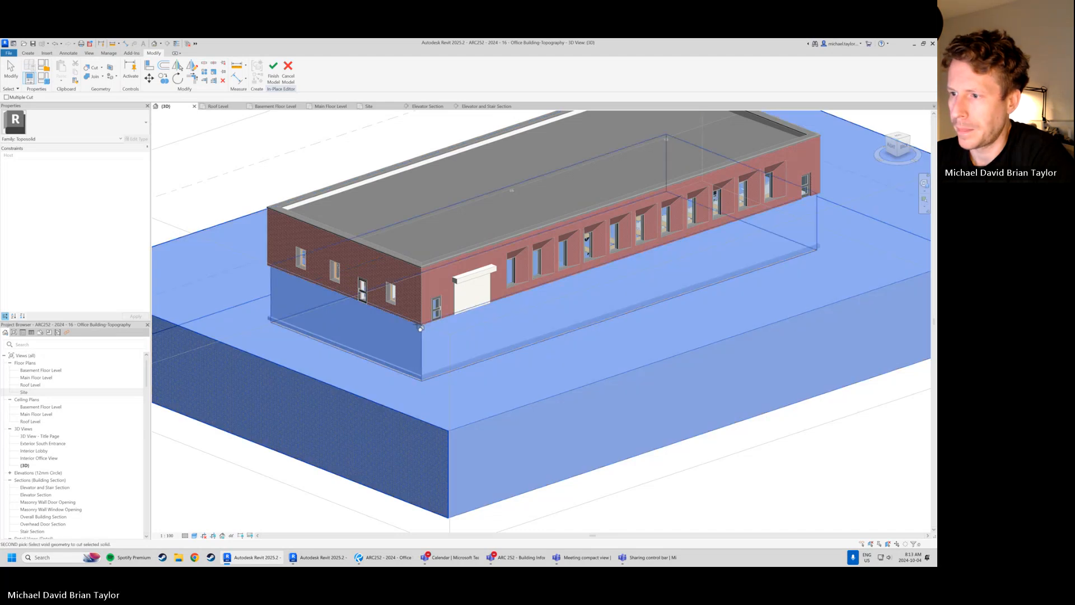
{"action": "left_click", "coordinate": [419, 329]}
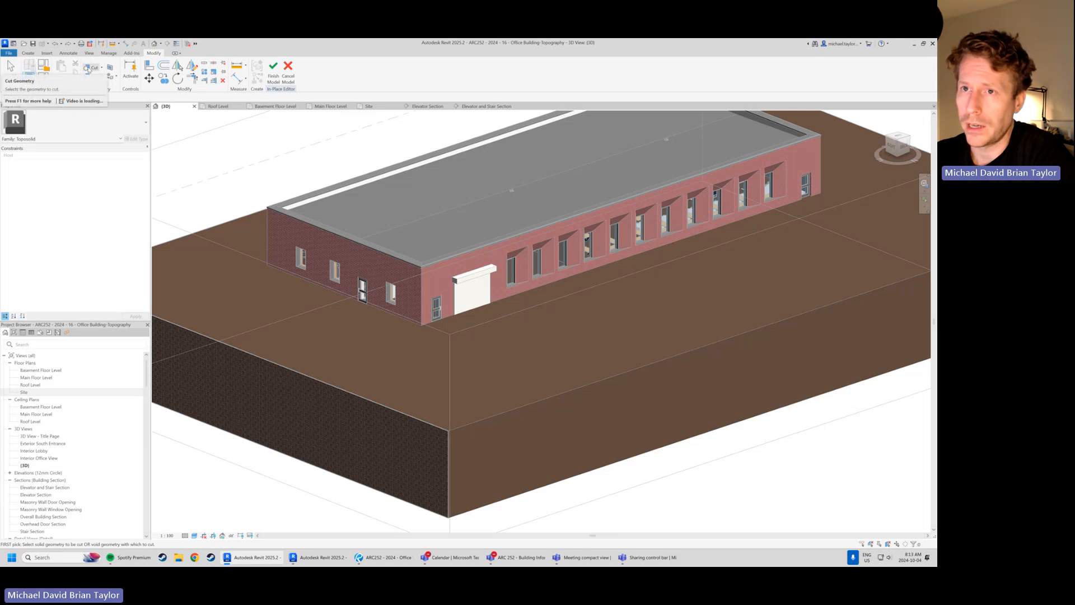
{"action": "left_click", "coordinate": [540, 397]}
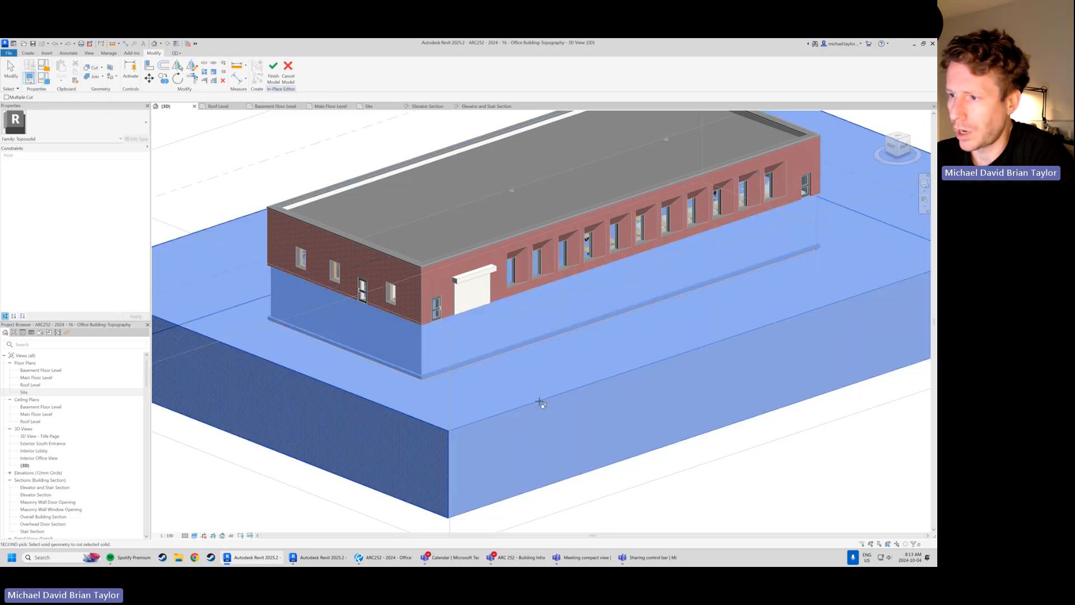
{"action": "left_click", "coordinate": [430, 327]}
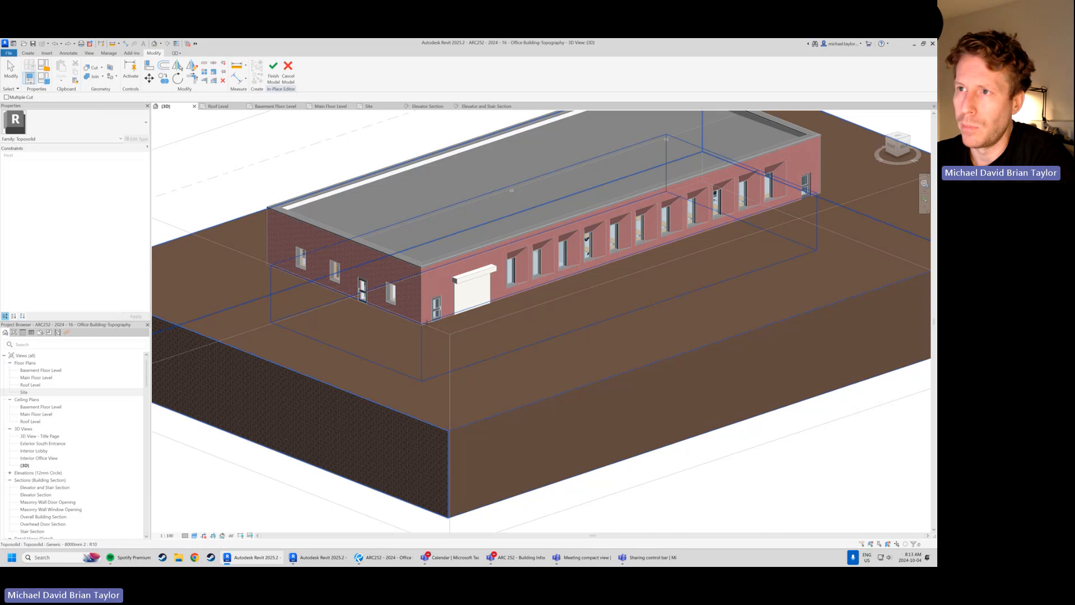
Check the basement cut in the Elevator Section view and finish the in-place model
{"action": "left_click", "coordinate": [428, 105]}
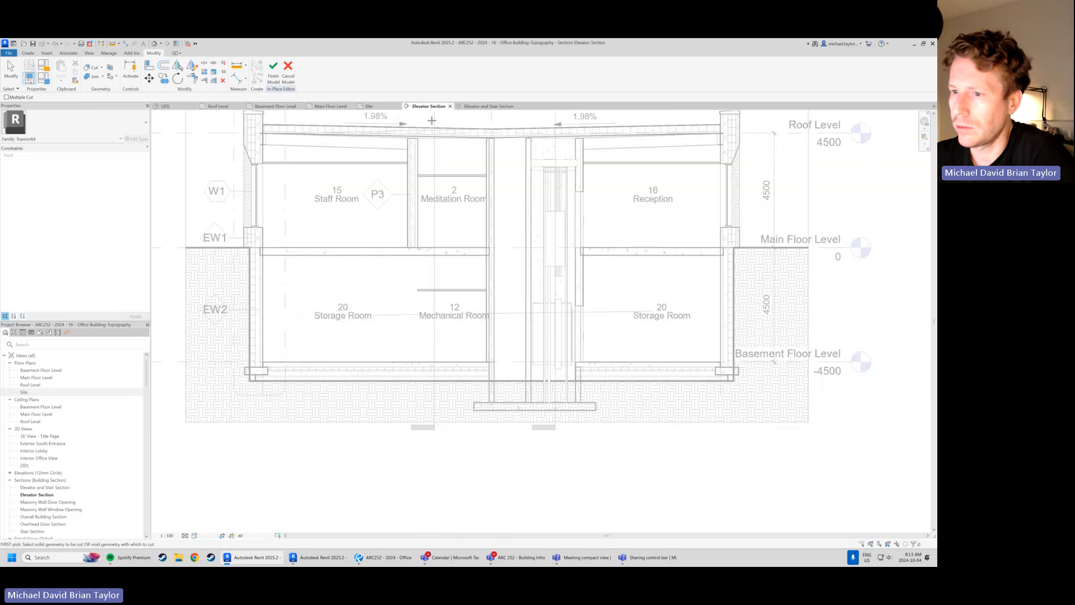
{"action": "scroll", "coordinate": [368, 407], "scroll_direction": "down", "scroll_amount": 3}
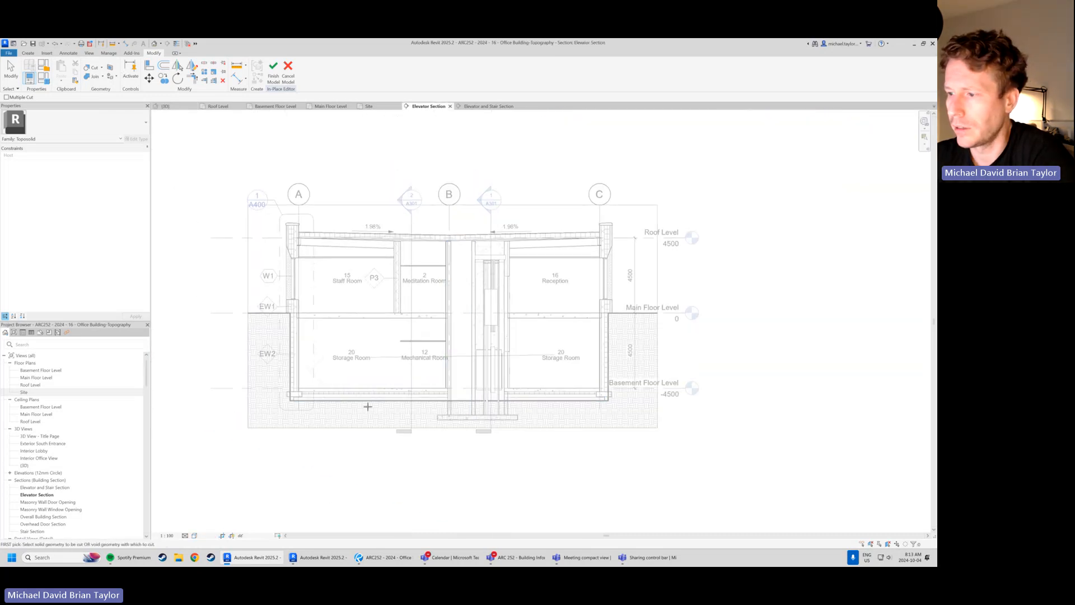
{"action": "scroll", "coordinate": [368, 407], "scroll_direction": "up", "scroll_amount": 2}
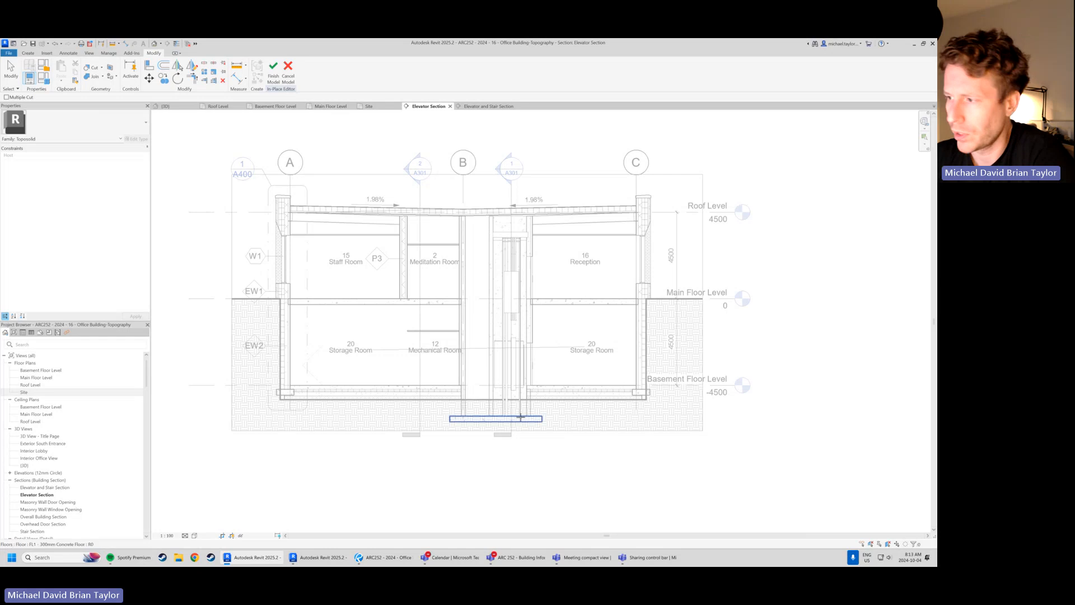
{"action": "scroll", "coordinate": [567, 391], "scroll_direction": "up", "scroll_amount": 2}
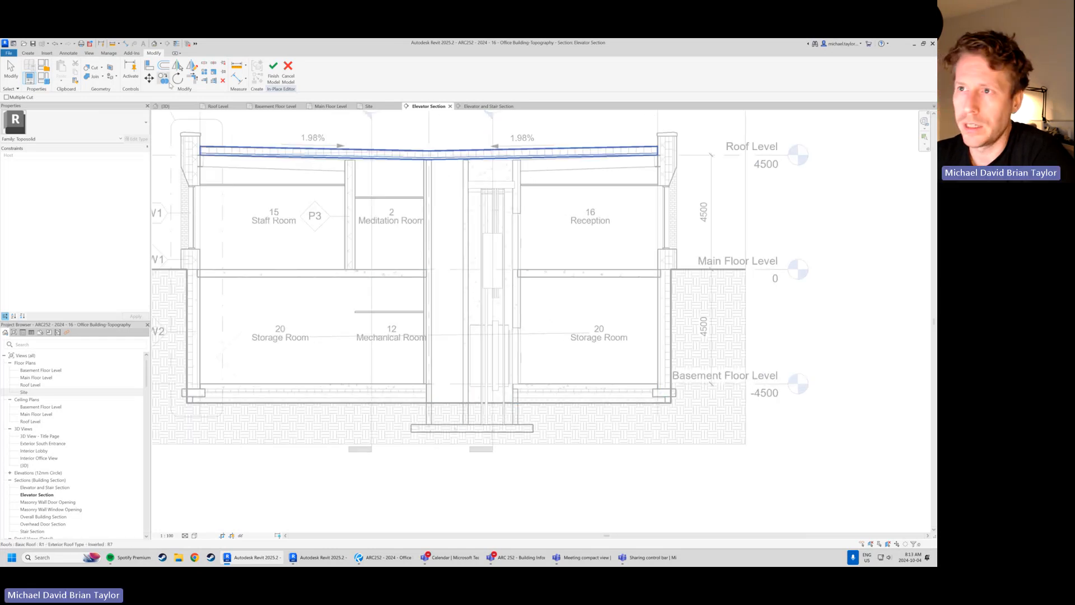
{"action": "left_click", "coordinate": [273, 70]}
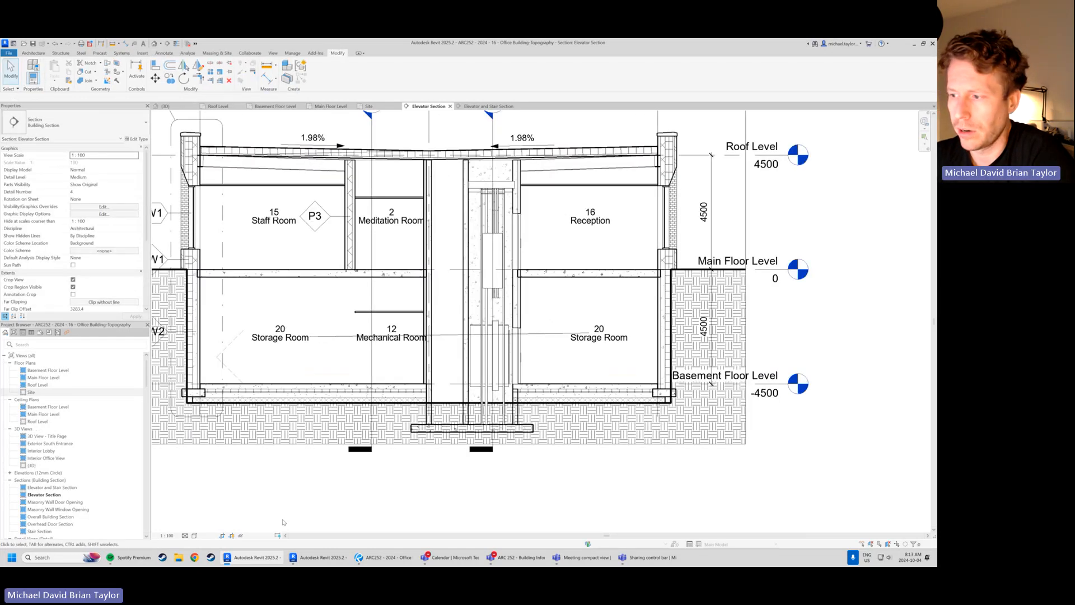
{"action": "middle_click_drag", "start_coordinate": [278, 440], "coordinate": [299, 440]}
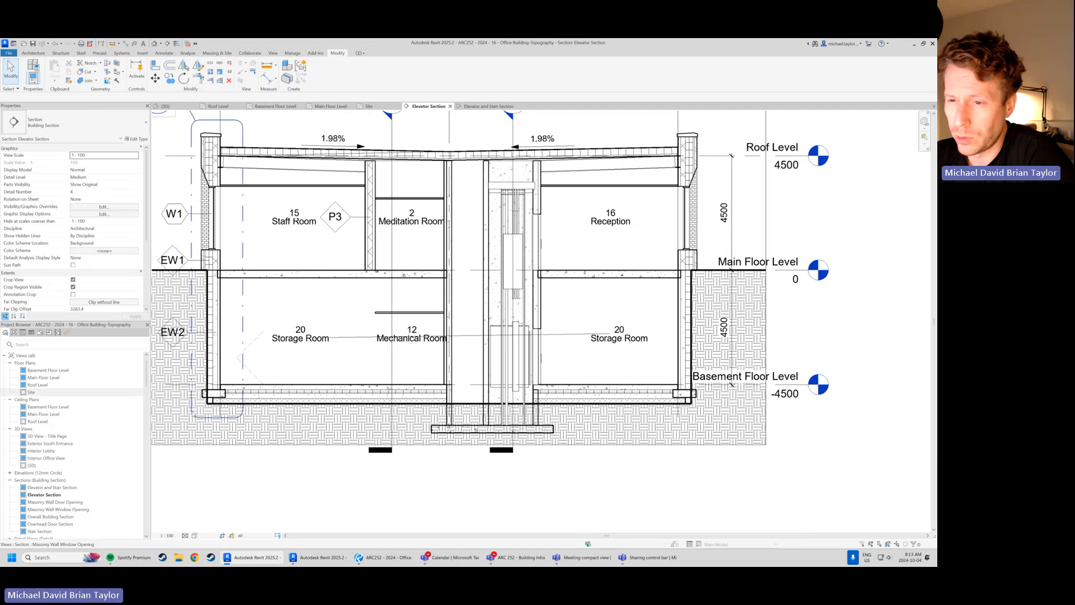
{"action": "middle_click_drag", "start_coordinate": [191, 417], "coordinate": [243, 428]}
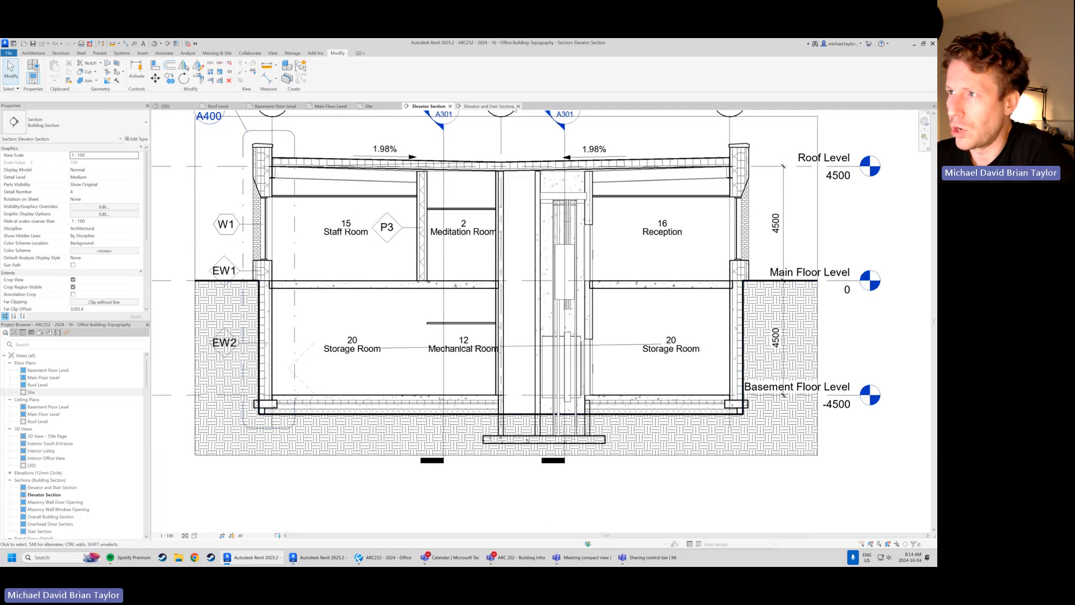
In the Elevator and Stair Section view, cut the wall foundation below the West Stair out of the toposolid
{"action": "left_click", "coordinate": [498, 107]}
{"action": "scroll", "coordinate": [227, 402], "scroll_direction": "up", "scroll_amount": 3}
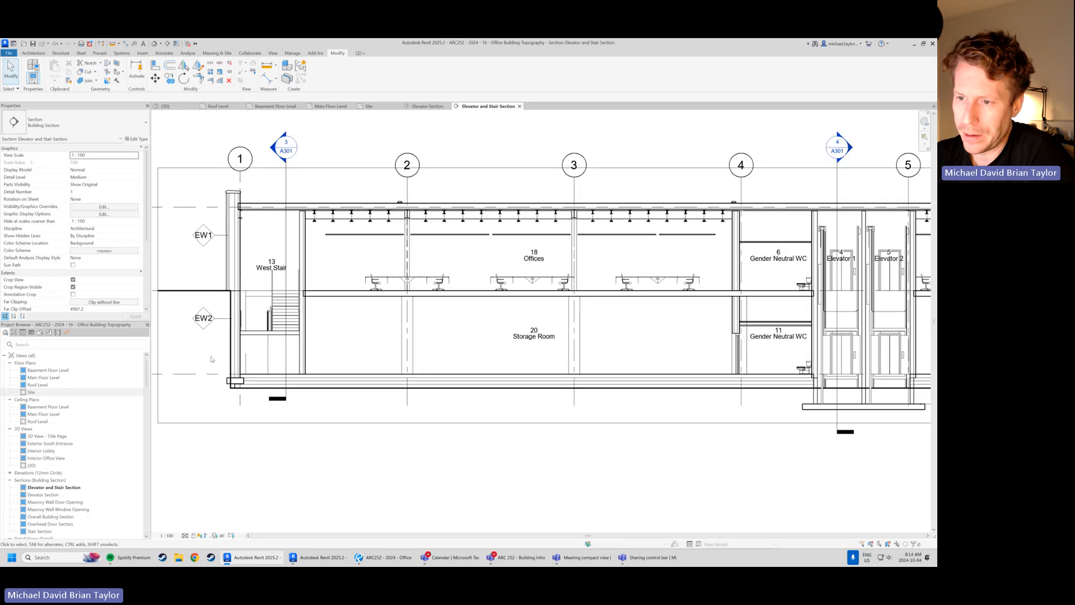
{"action": "scroll", "coordinate": [227, 402], "scroll_direction": "up", "scroll_amount": 1}
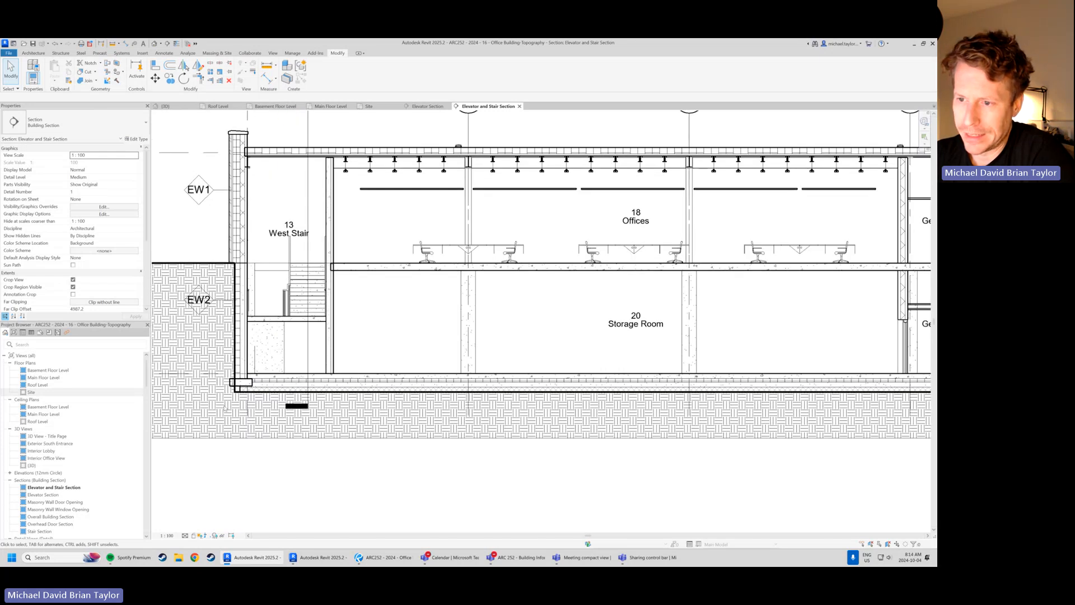
{"action": "scroll", "coordinate": [225, 408], "scroll_direction": "up", "scroll_amount": 3}
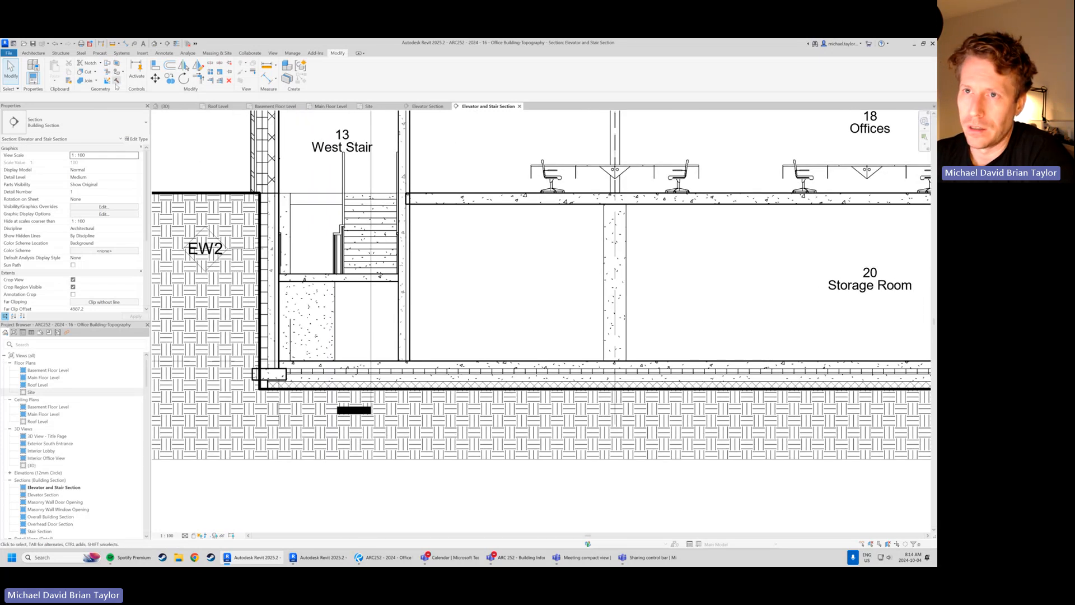
{"action": "scroll", "coordinate": [281, 385], "scroll_direction": "up", "scroll_amount": 2}
{"action": "left_click", "coordinate": [281, 385]}
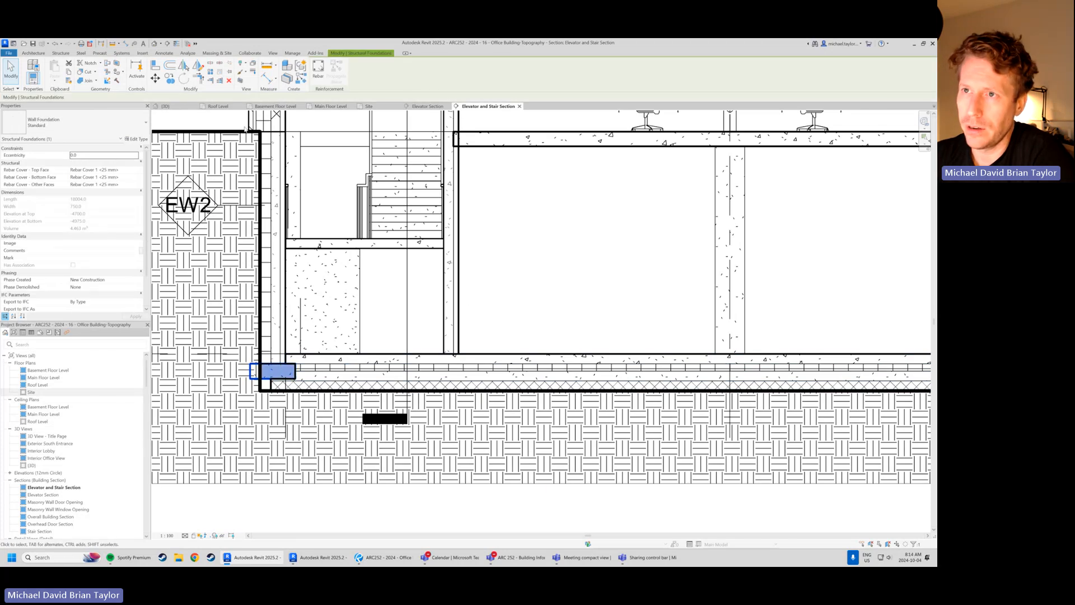
{"action": "scroll", "coordinate": [373, 329], "scroll_direction": "down", "scroll_amount": 1}
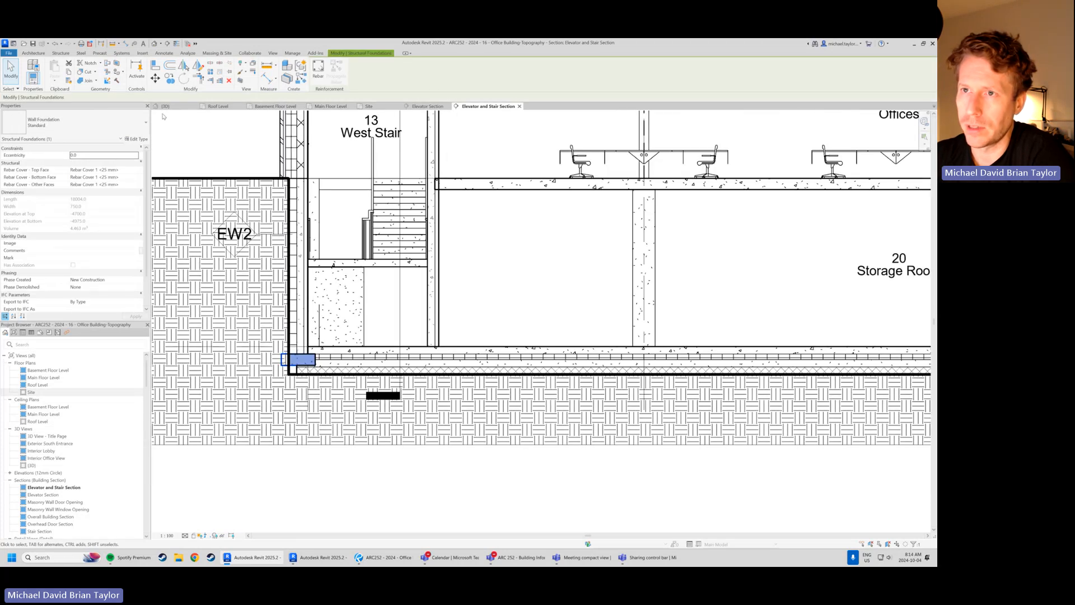
{"action": "left_click", "coordinate": [84, 71]}
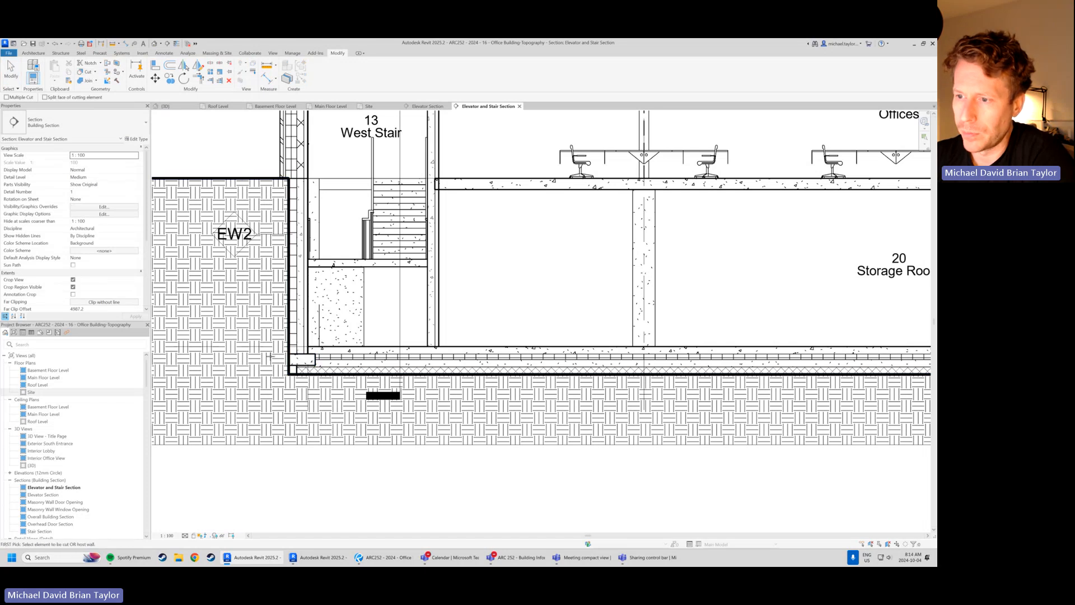
{"action": "key", "text": "ctrl+z"}
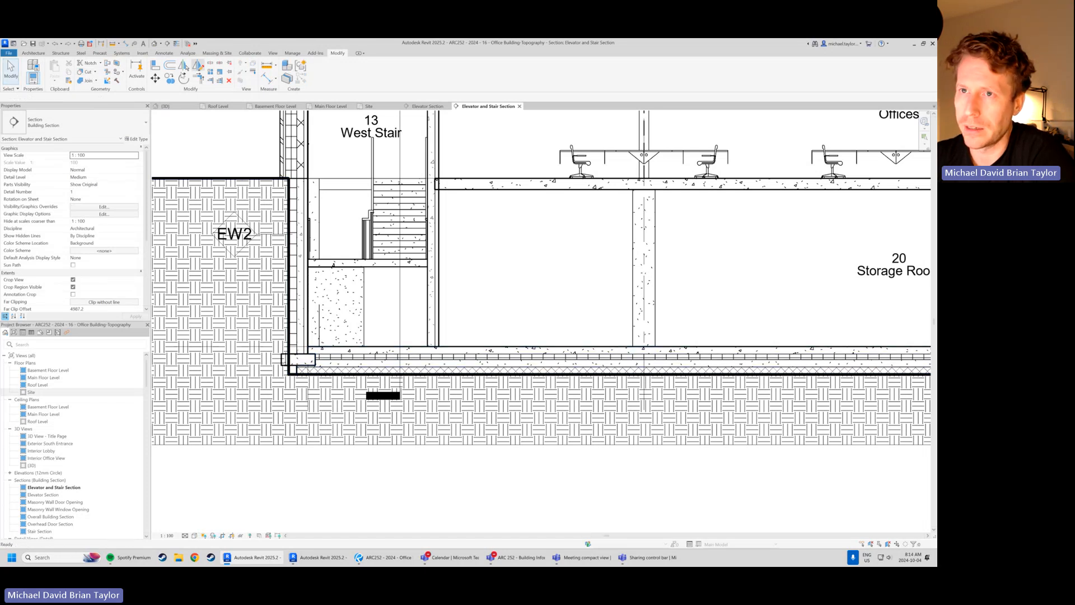
{"action": "left_click", "coordinate": [87, 72]}
{"action": "left_click", "coordinate": [305, 358]}
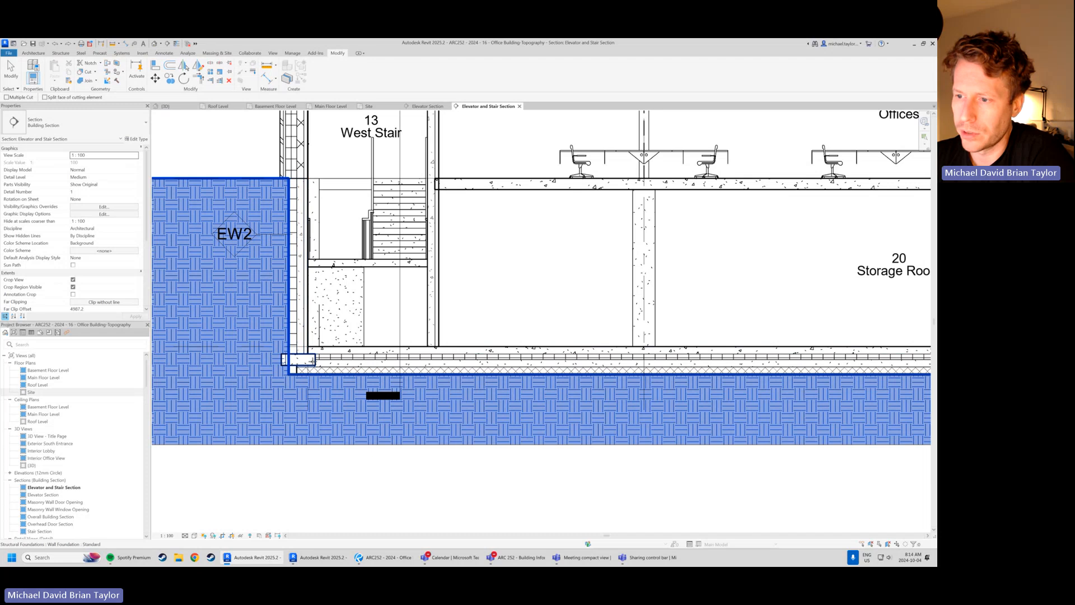
{"action": "left_click", "coordinate": [305, 356]}
Cut the wall foundation beside the East Stair out of the toposolid
{"action": "scroll", "coordinate": [221, 307], "scroll_direction": "down", "scroll_amount": 5}
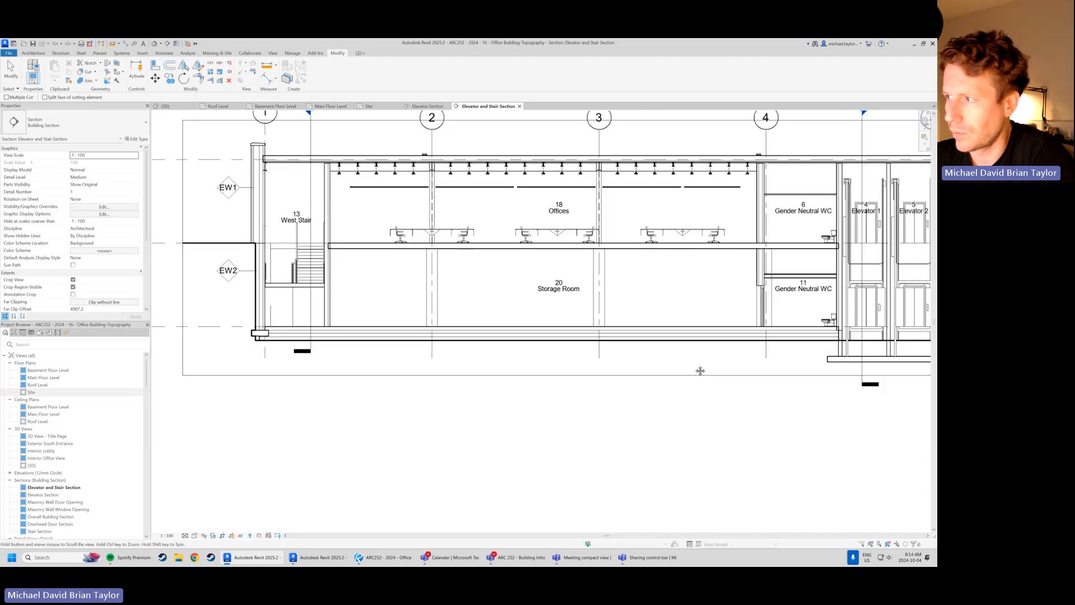
{"action": "middle_click_drag", "start_coordinate": [700, 369], "coordinate": [299, 384]}
{"action": "scroll", "coordinate": [762, 269], "scroll_direction": "up", "scroll_amount": 6}
{"action": "left_click", "coordinate": [699, 258]}
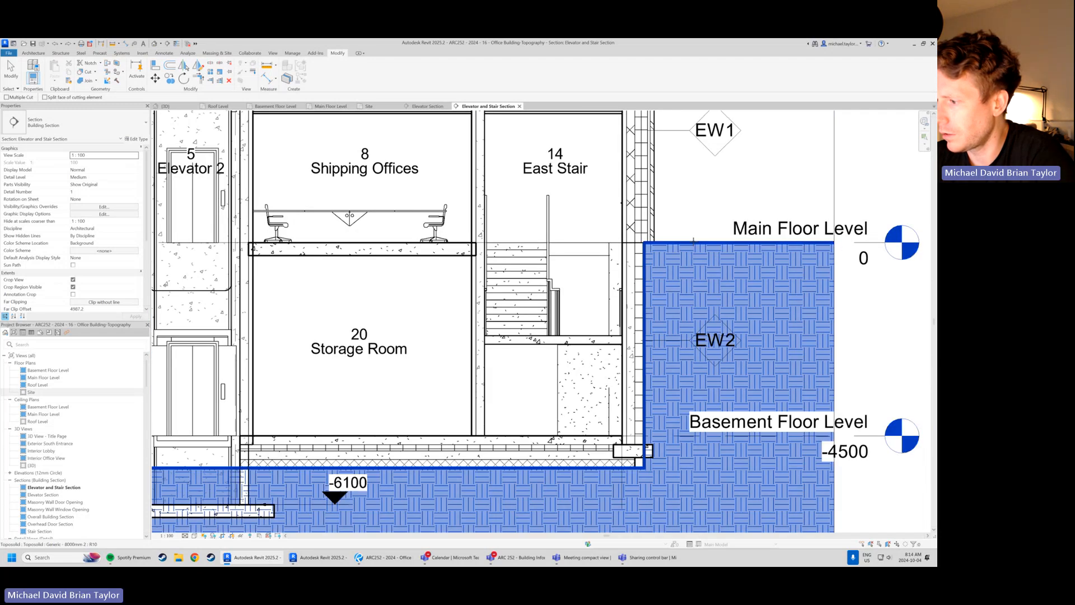
{"action": "left_click", "coordinate": [683, 304]}
{"action": "scroll", "coordinate": [684, 304], "scroll_direction": "down", "scroll_amount": 2}
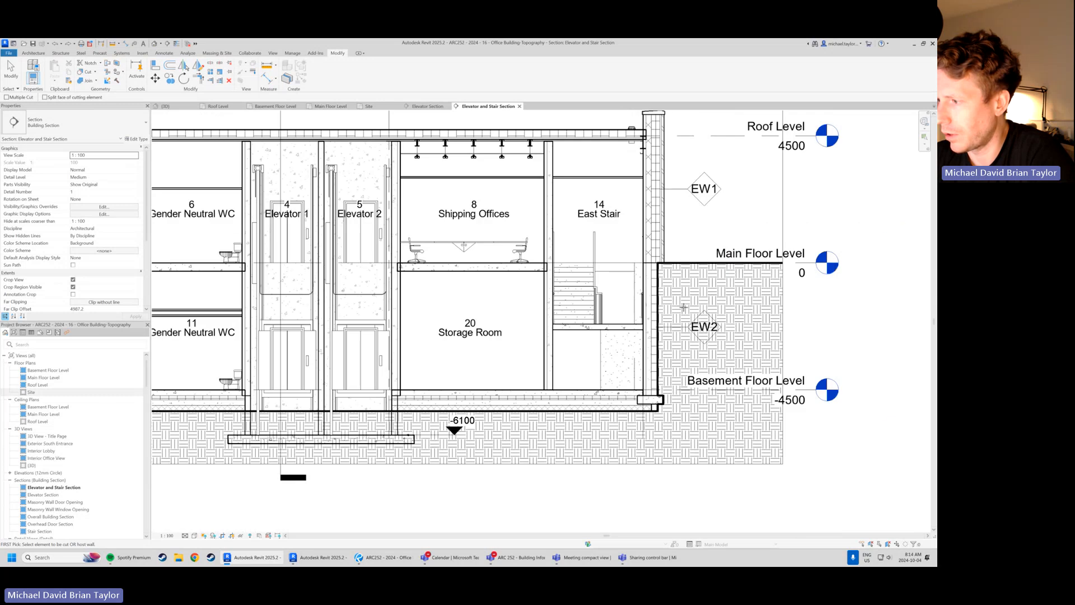
Cut the elevator pit's west wall and its concrete base slab out of the toposolid
{"action": "scroll", "coordinate": [374, 451], "scroll_direction": "up", "scroll_amount": 1}
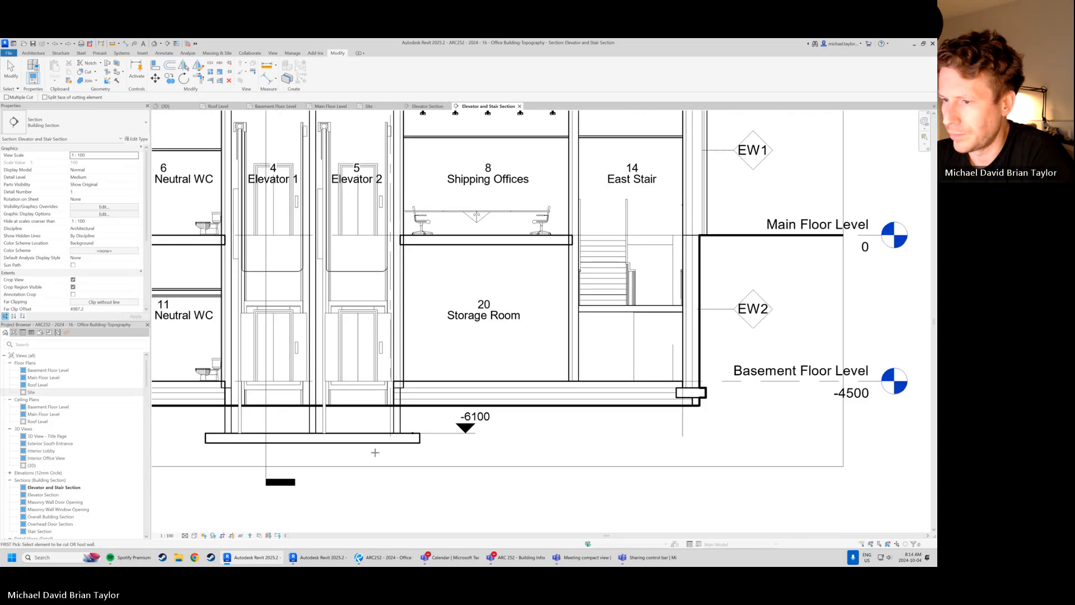
{"action": "middle_click_drag", "start_coordinate": [202, 415], "coordinate": [468, 328]}
{"action": "scroll", "coordinate": [468, 329], "scroll_direction": "up", "scroll_amount": 2}
{"action": "left_click", "coordinate": [501, 333]}
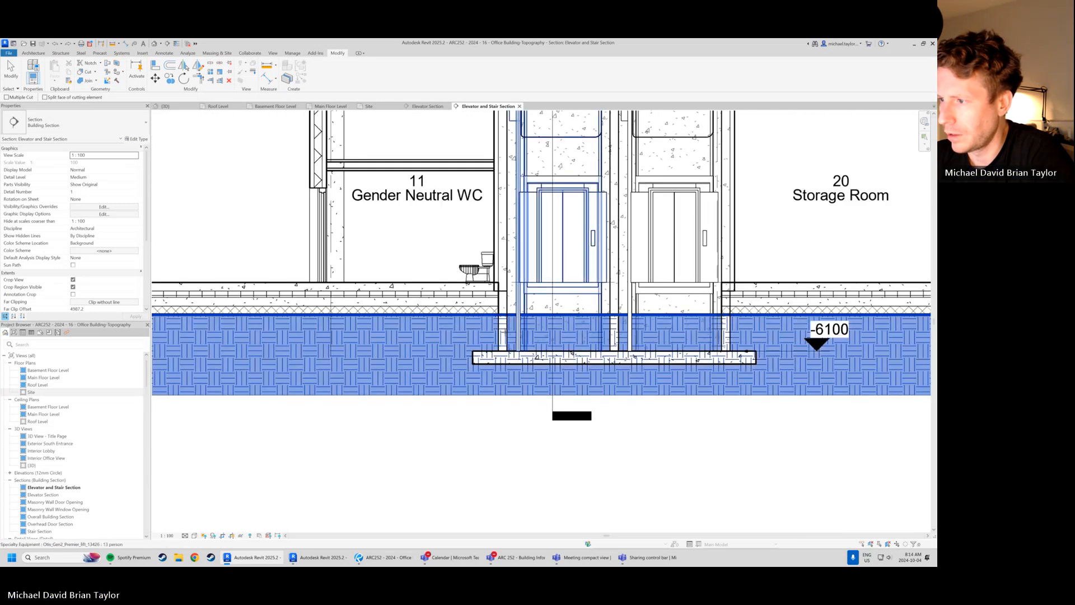
{"action": "left_click", "coordinate": [501, 333]}
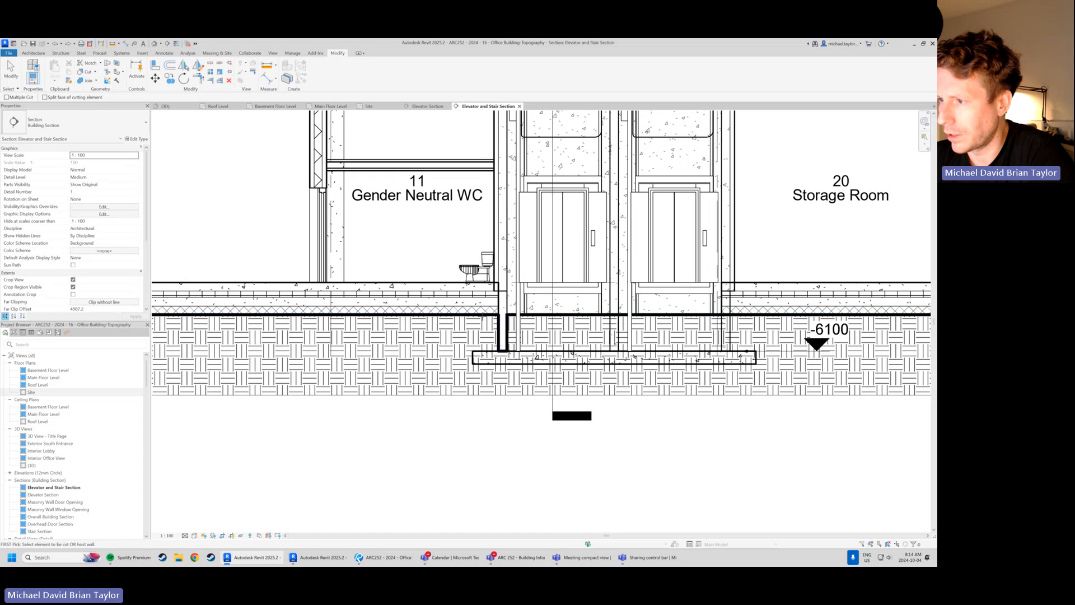
{"action": "left_click", "coordinate": [480, 314]}
{"action": "left_click", "coordinate": [485, 353]}
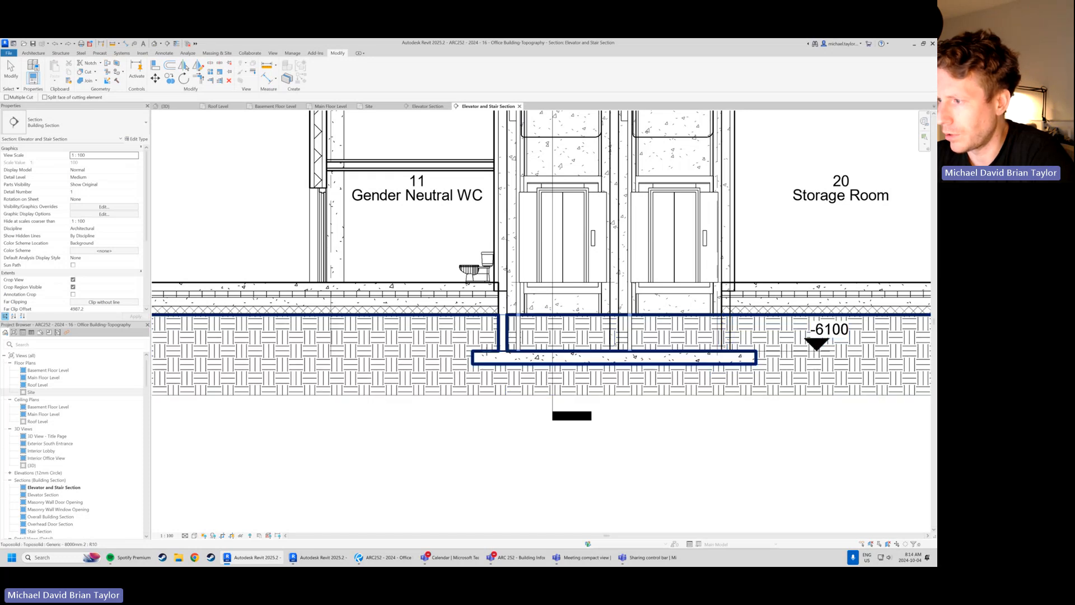
Cut the elevator pit's east wall and the space inside the pit out of the toposolid
{"action": "middle_click_drag", "start_coordinate": [701, 366], "coordinate": [487, 377]}
{"action": "left_click", "coordinate": [530, 329]}
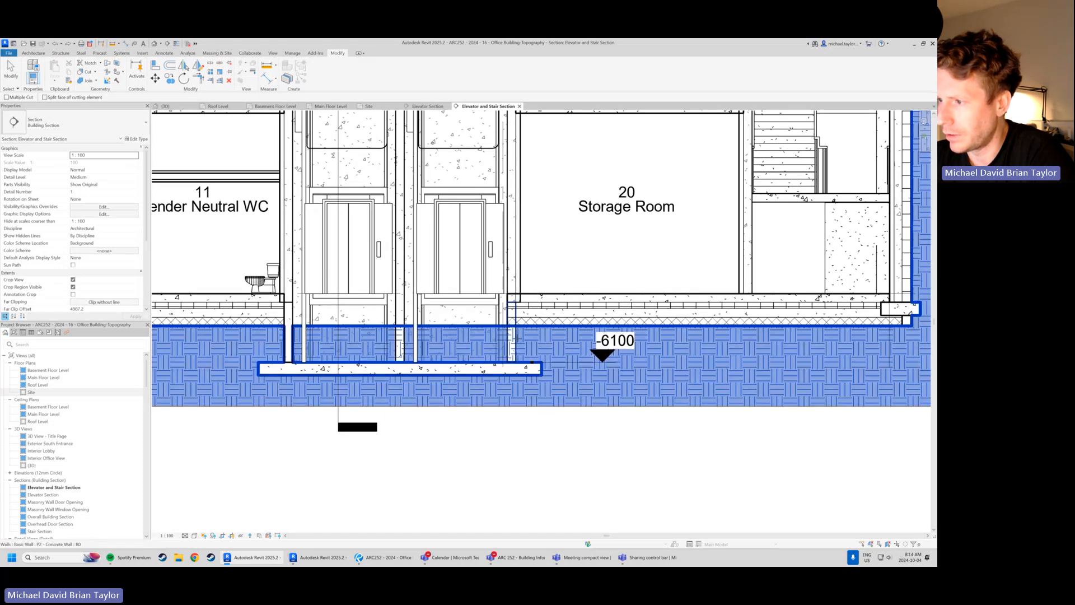
{"action": "left_click", "coordinate": [521, 329]}
{"action": "left_click", "coordinate": [423, 335]}
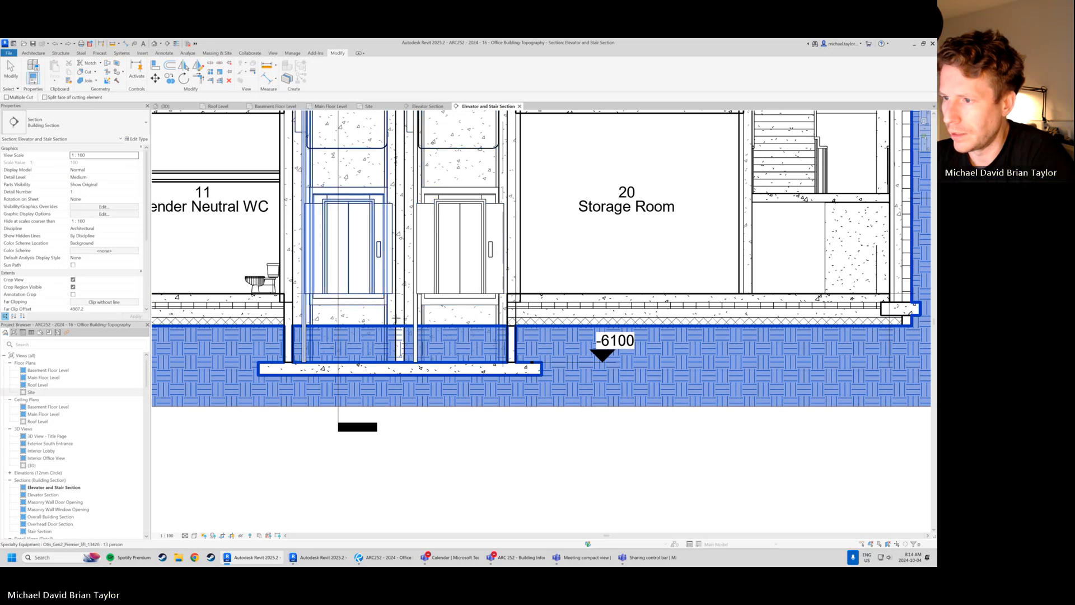
{"action": "left_click", "coordinate": [314, 342]}
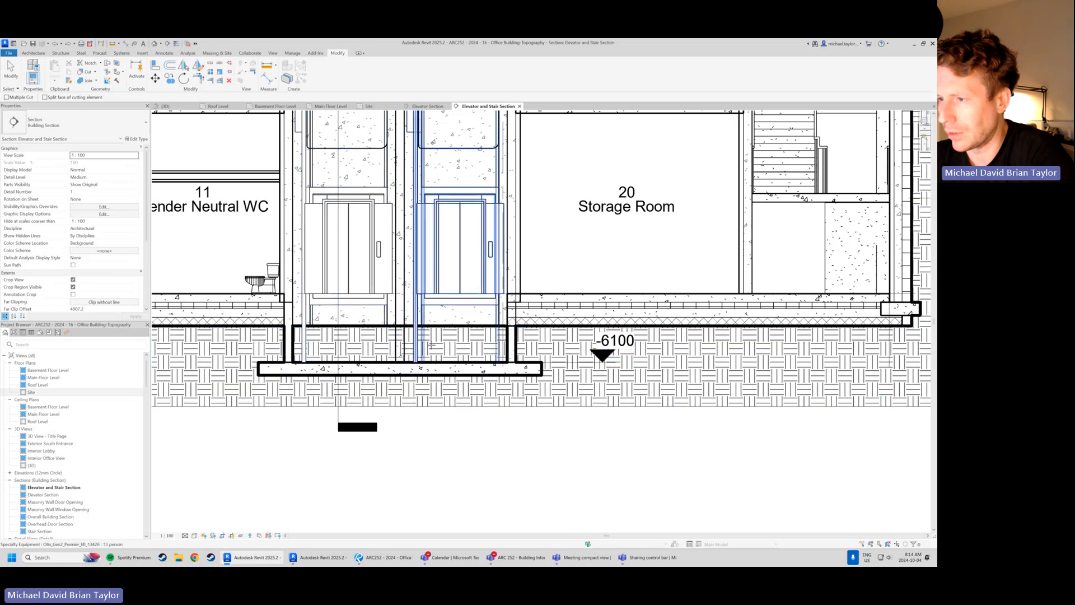
Review the soil cuts around the foundations and elevator pit along the full Elevator and Stair Section
{"action": "scroll", "coordinate": [520, 316], "scroll_direction": "down", "scroll_amount": 3}
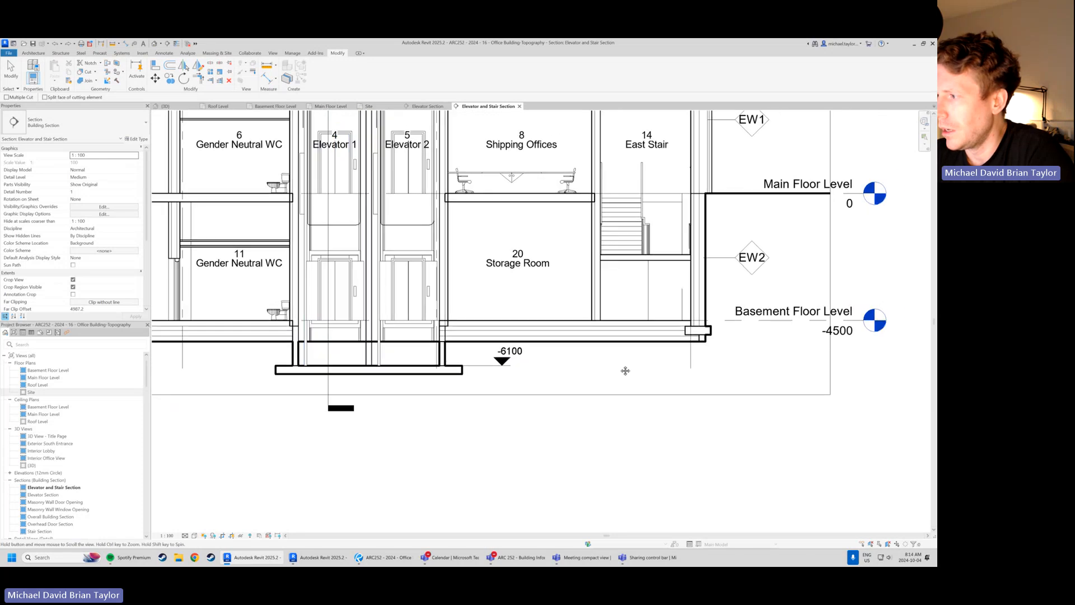
{"action": "scroll", "coordinate": [627, 328], "scroll_direction": "down", "scroll_amount": 4}
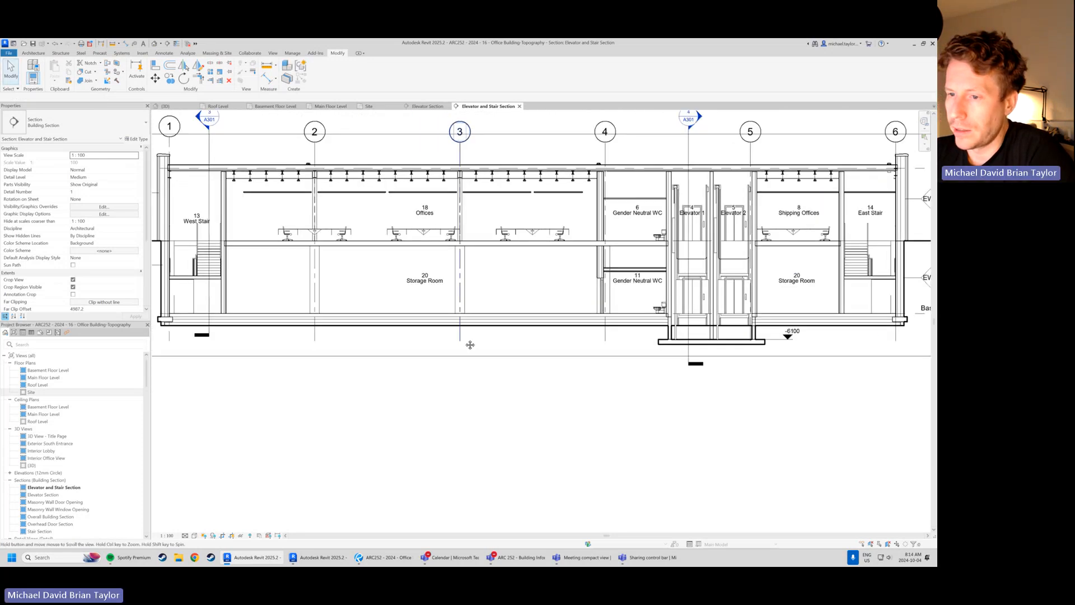
{"action": "scroll", "coordinate": [255, 336], "scroll_direction": "up", "scroll_amount": 3}
{"action": "scroll", "coordinate": [509, 310], "scroll_direction": "down", "scroll_amount": 4}
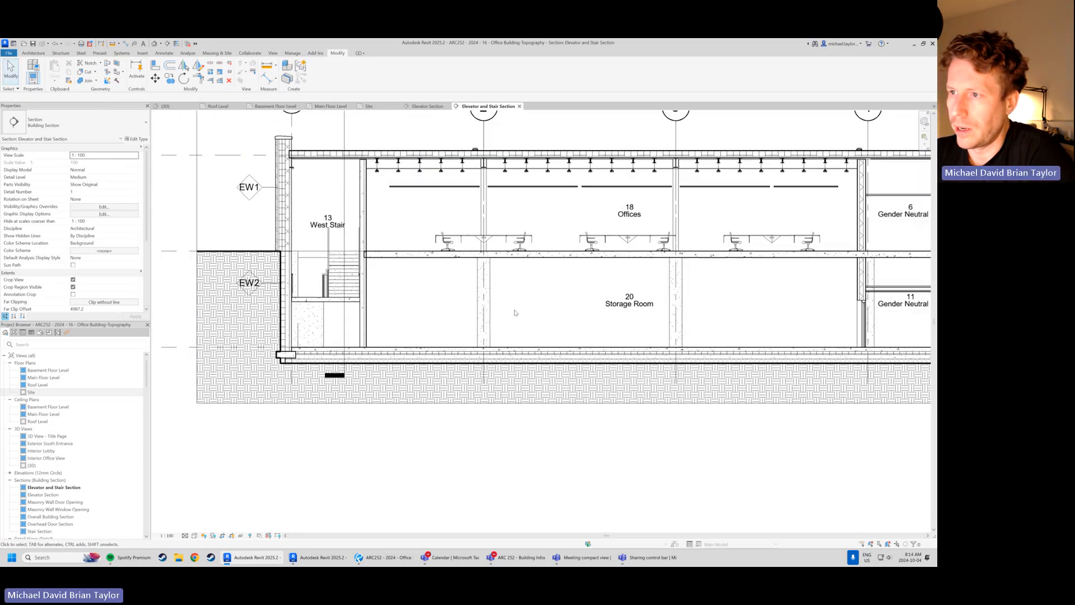
{"action": "middle_click_drag", "start_coordinate": [588, 299], "coordinate": [535, 326]}
{"action": "scroll", "coordinate": [534, 326], "scroll_direction": "down", "scroll_amount": 1}
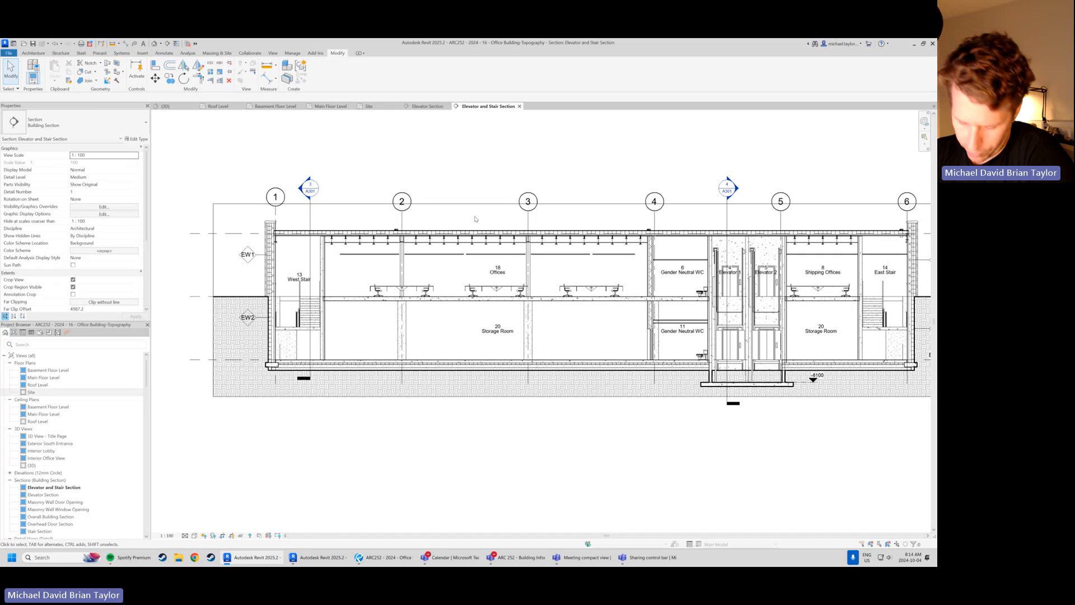
{"action": "scroll", "coordinate": [493, 246], "scroll_direction": "down", "scroll_amount": 1}
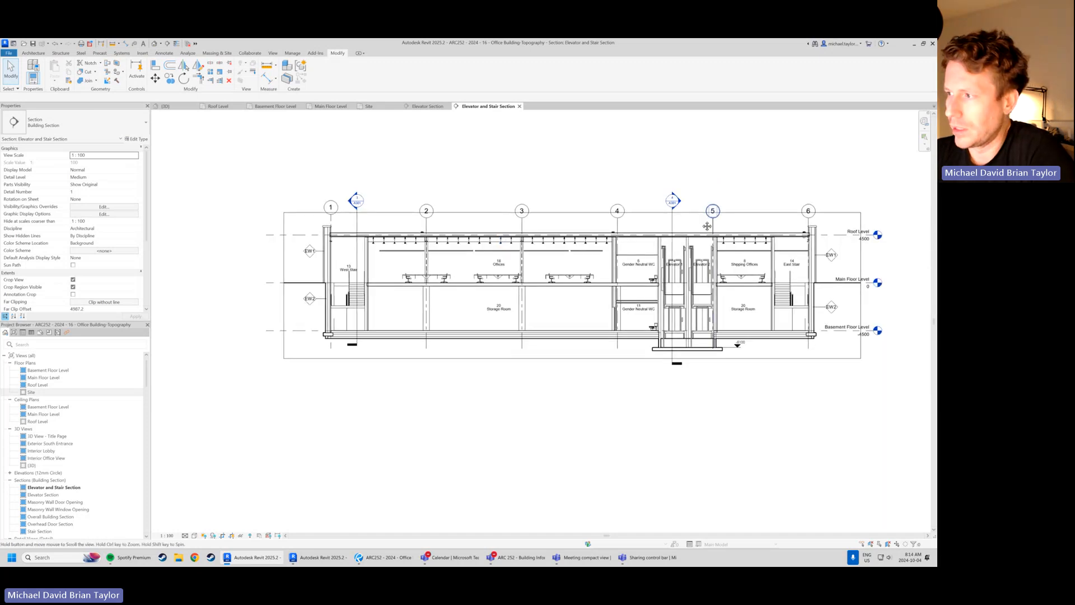
Open the Main Floor Level plan and locate the glazed curtain wall beside door 17 of the Staff Room
{"action": "middle_click_drag", "start_coordinate": [768, 230], "coordinate": [728, 270]}
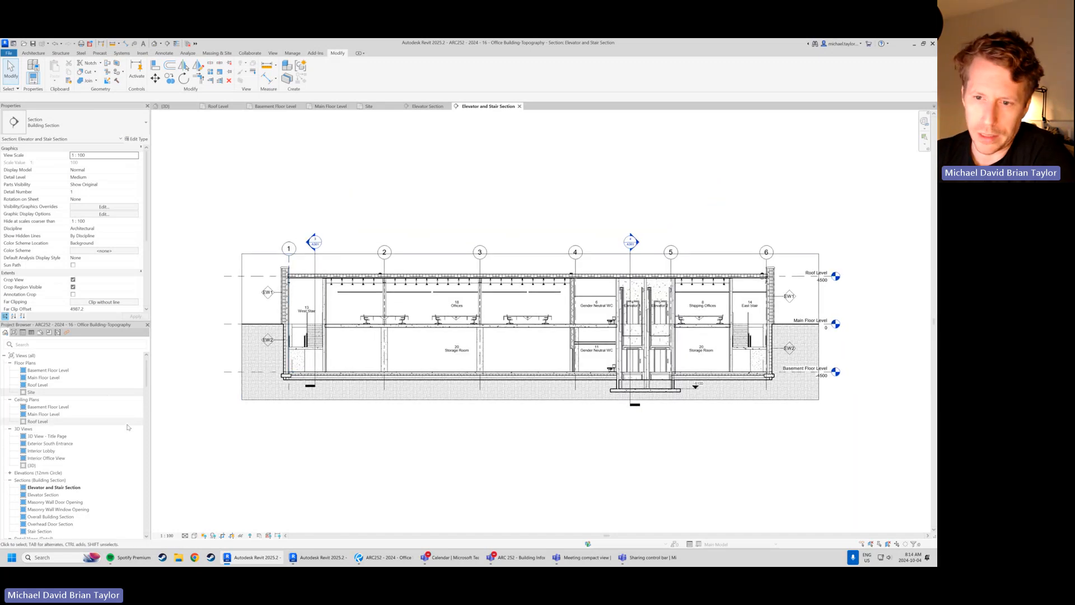
{"action": "double_click", "coordinate": [43, 377]}
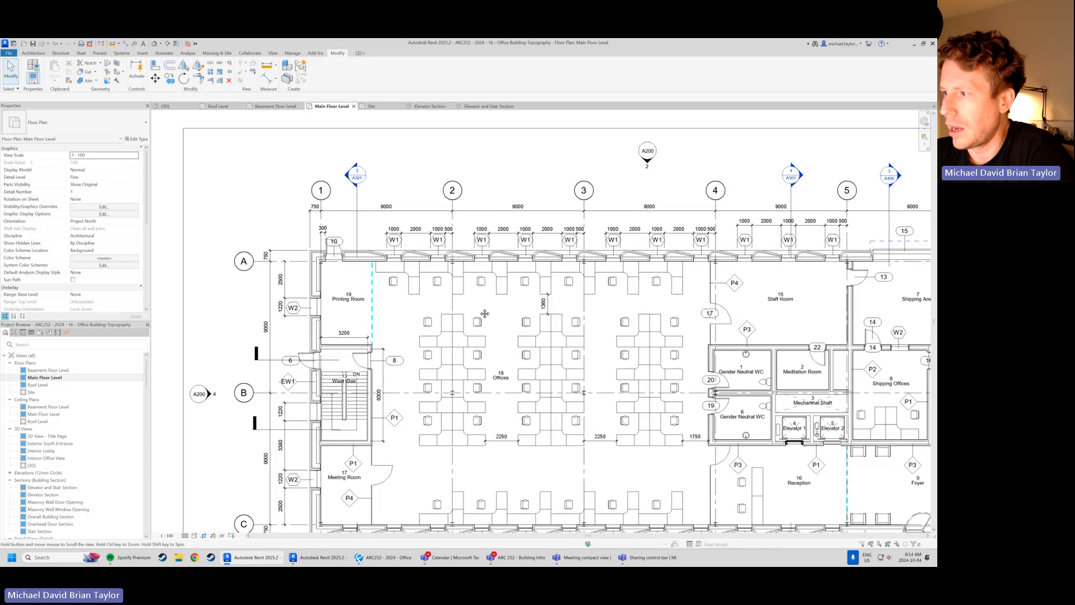
{"action": "middle_click_drag", "start_coordinate": [762, 309], "coordinate": [582, 309]}
{"action": "scroll", "coordinate": [582, 310], "scroll_direction": "up", "scroll_amount": 5}
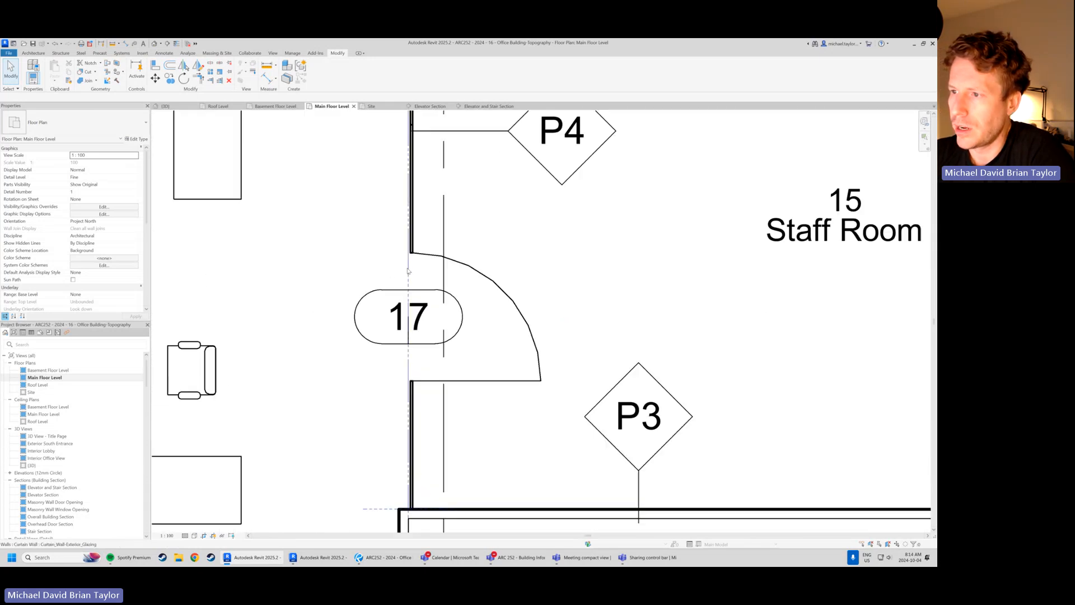
{"action": "scroll", "coordinate": [413, 272], "scroll_direction": "up", "scroll_amount": 4}
{"action": "middle_click_drag", "start_coordinate": [412, 291], "coordinate": [391, 283]}
{"action": "scroll", "coordinate": [392, 297], "scroll_direction": "down", "scroll_amount": 3}
{"action": "middle_click_drag", "start_coordinate": [405, 207], "coordinate": [401, 243]}
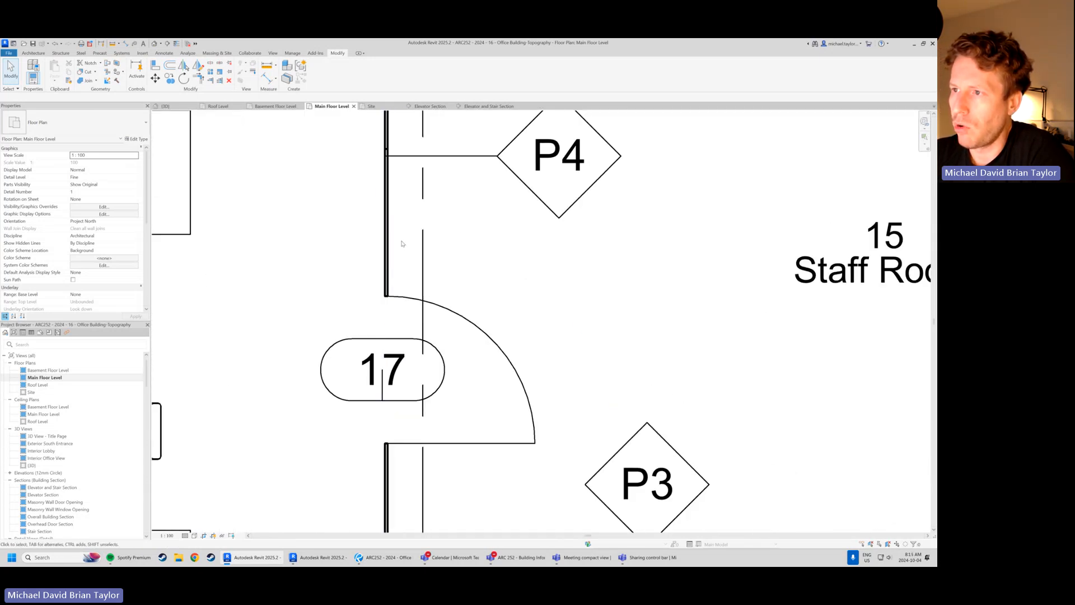
{"action": "scroll", "coordinate": [408, 275], "scroll_direction": "down", "scroll_amount": 2}
{"action": "scroll", "coordinate": [400, 283], "scroll_direction": "up", "scroll_amount": 1}
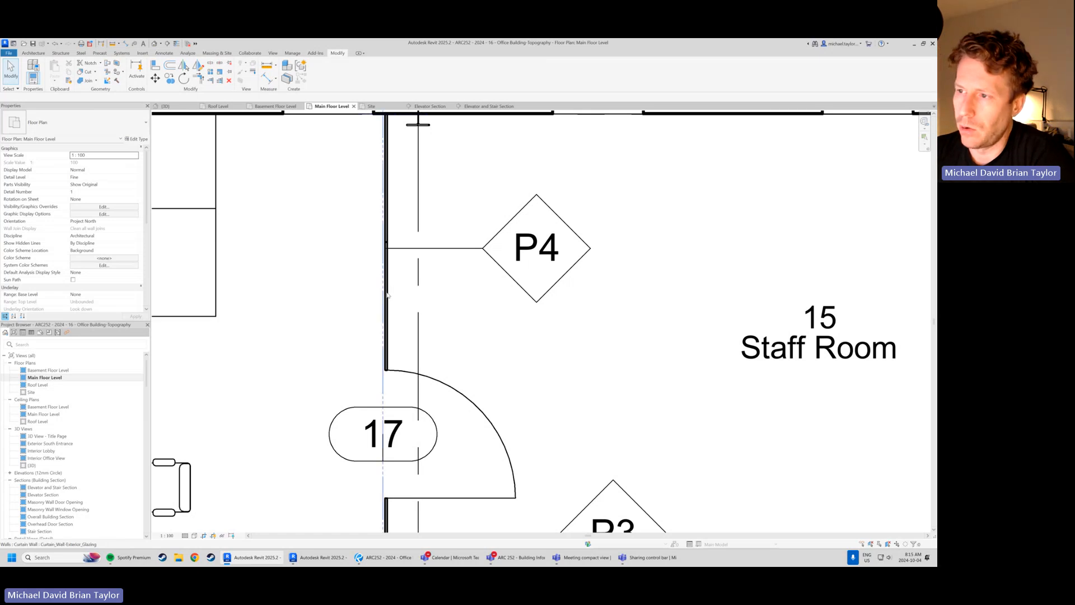
Change the glazed curtain panel directly north of Staff Room door 17 to the M_Door-Curtain-Wall-Single-Glass type
{"action": "middle_click_drag", "start_coordinate": [386, 295], "coordinate": [365, 304]}
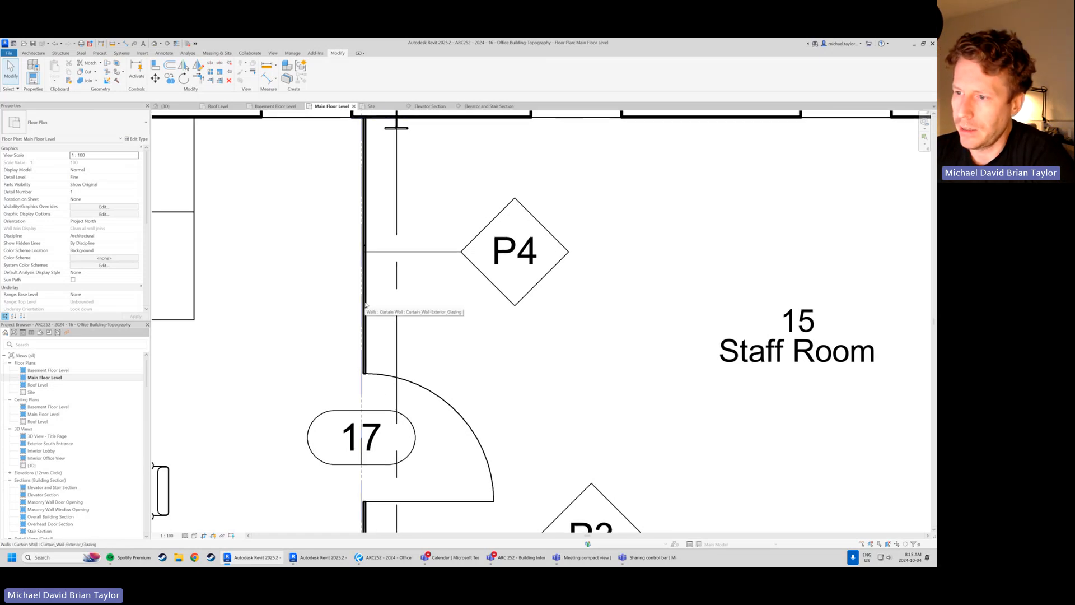
{"action": "key", "text": "Tab"}
{"action": "key", "text": "Tab"}
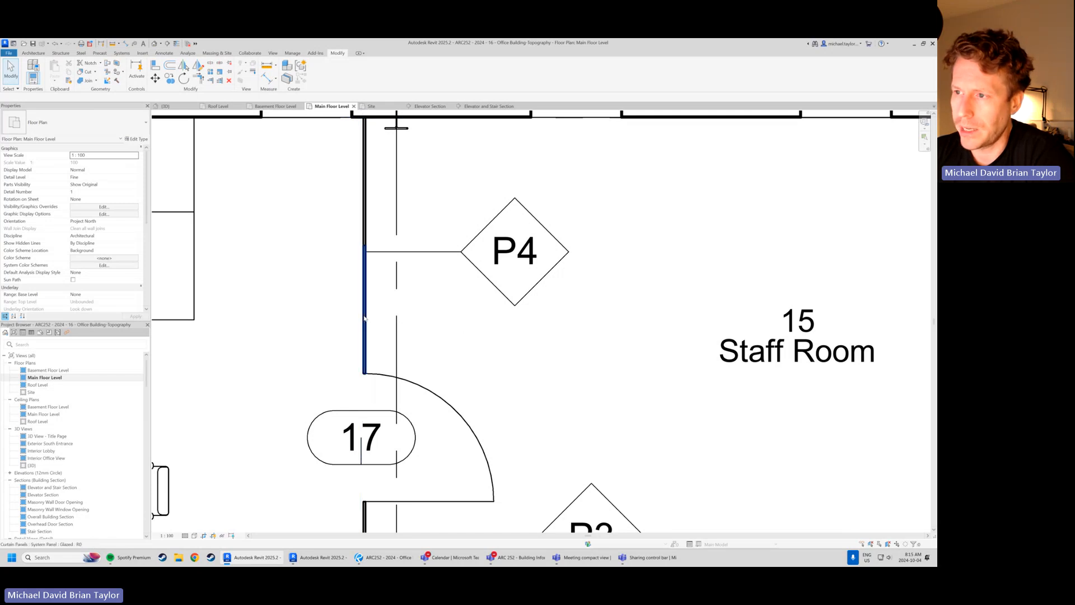
{"action": "left_click", "coordinate": [363, 318]}
{"action": "left_click", "coordinate": [111, 123]}
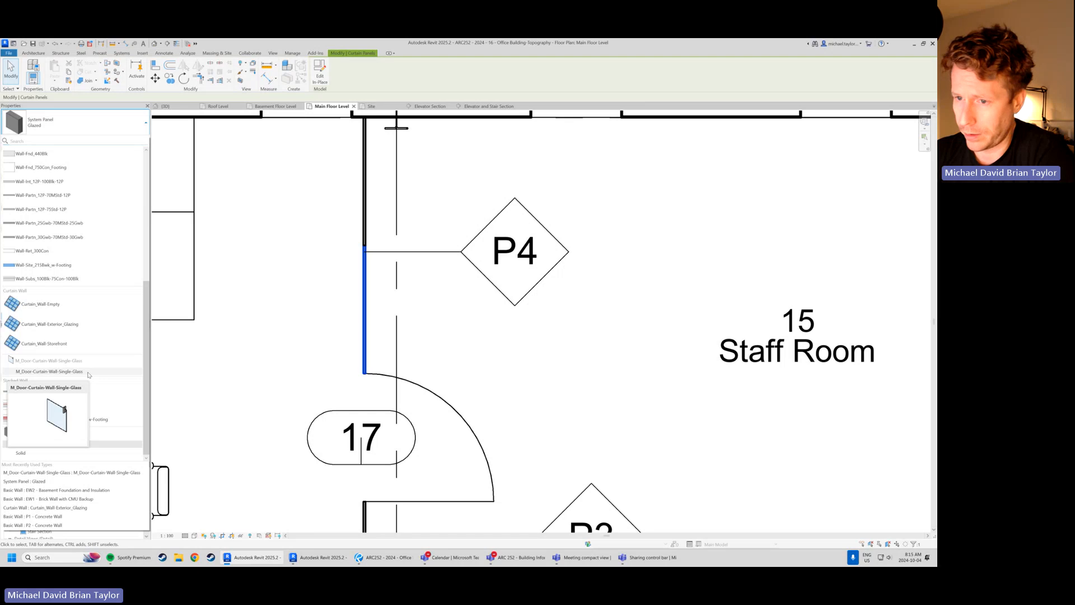
{"action": "left_click", "coordinate": [88, 373]}
{"action": "key", "text": "Escape"}
{"action": "scroll", "coordinate": [641, 346], "scroll_direction": "down", "scroll_amount": 2}
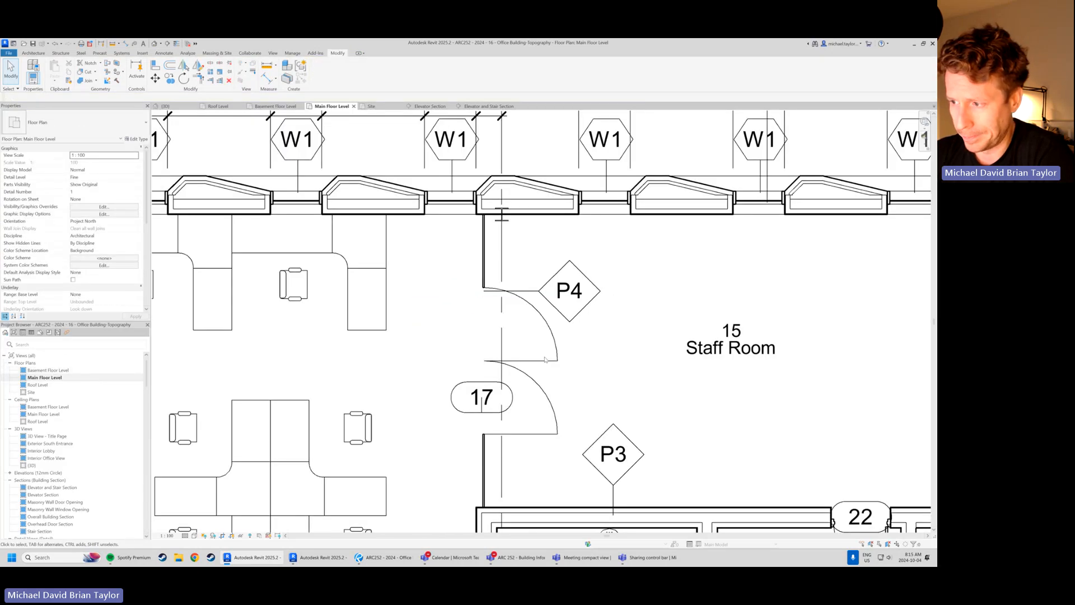
{"action": "middle_click_drag", "start_coordinate": [640, 364], "coordinate": [524, 333]}
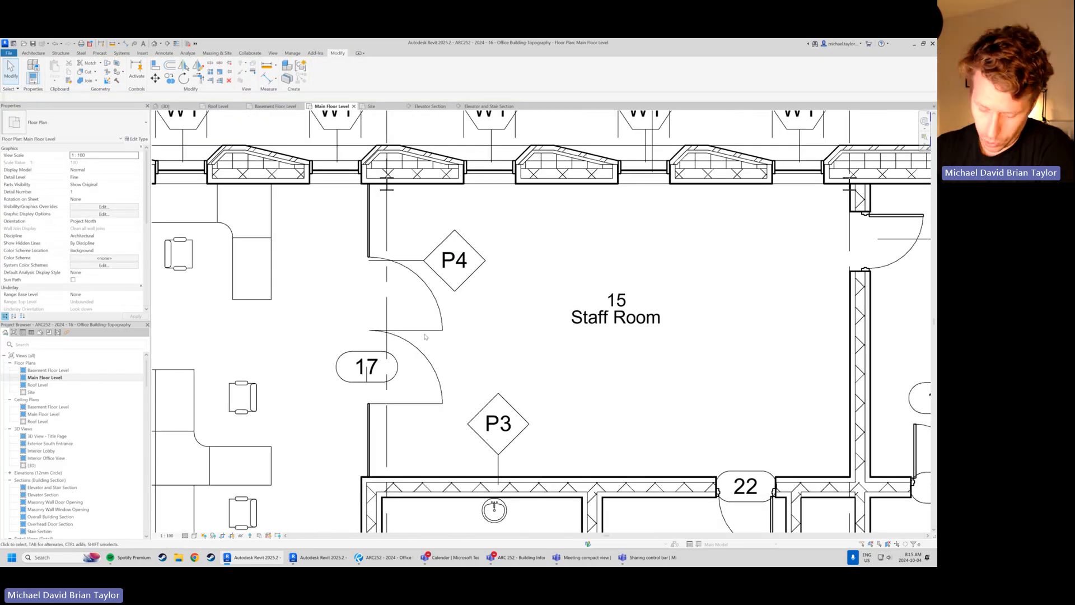